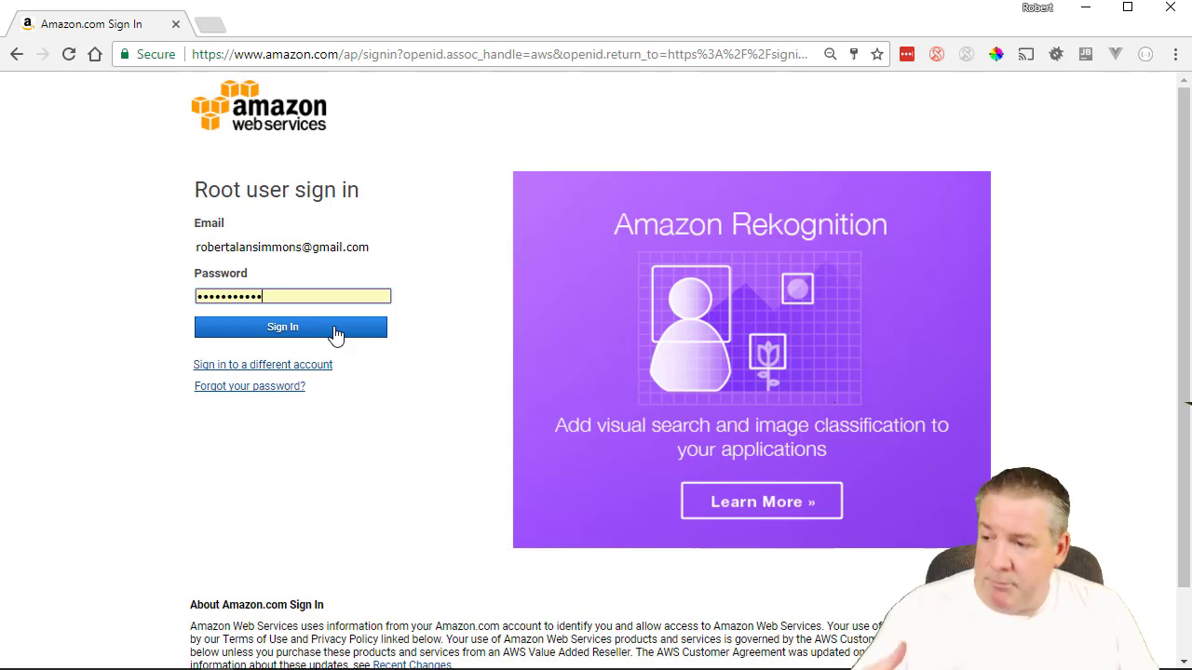
Step: Sign in to the AWS root user account by entering the account password
{"action": "left_click", "coordinate": [337, 333]}
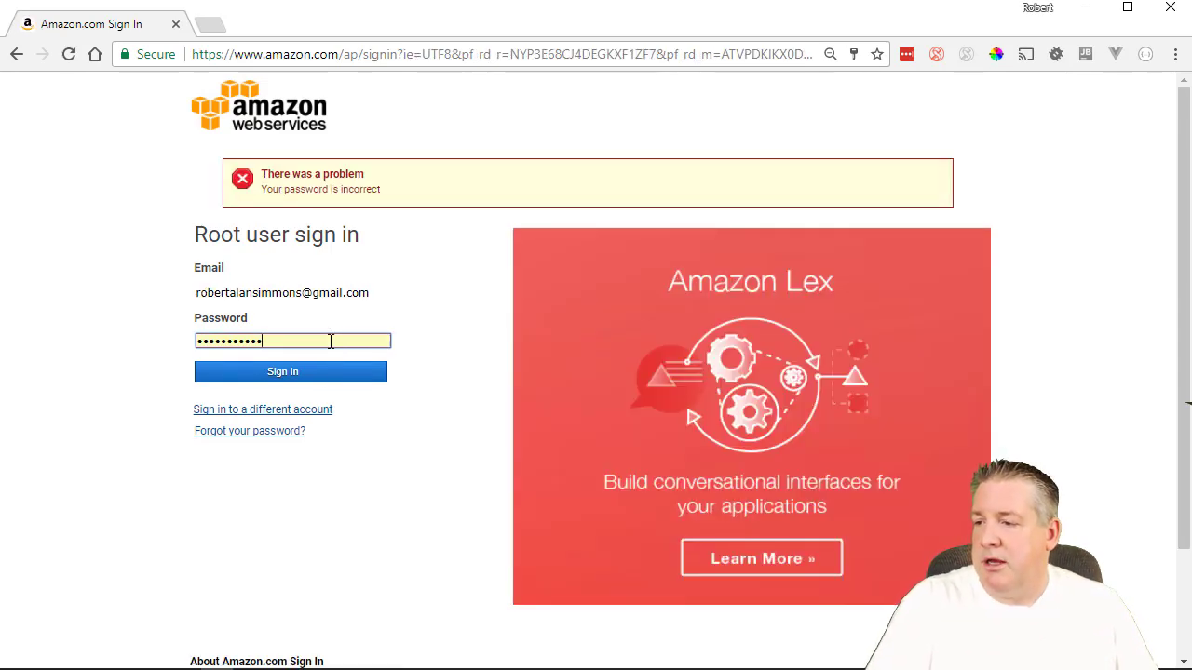
{"action": "double_click", "coordinate": [330, 342]}
{"action": "type", "text": "••••••••••"}
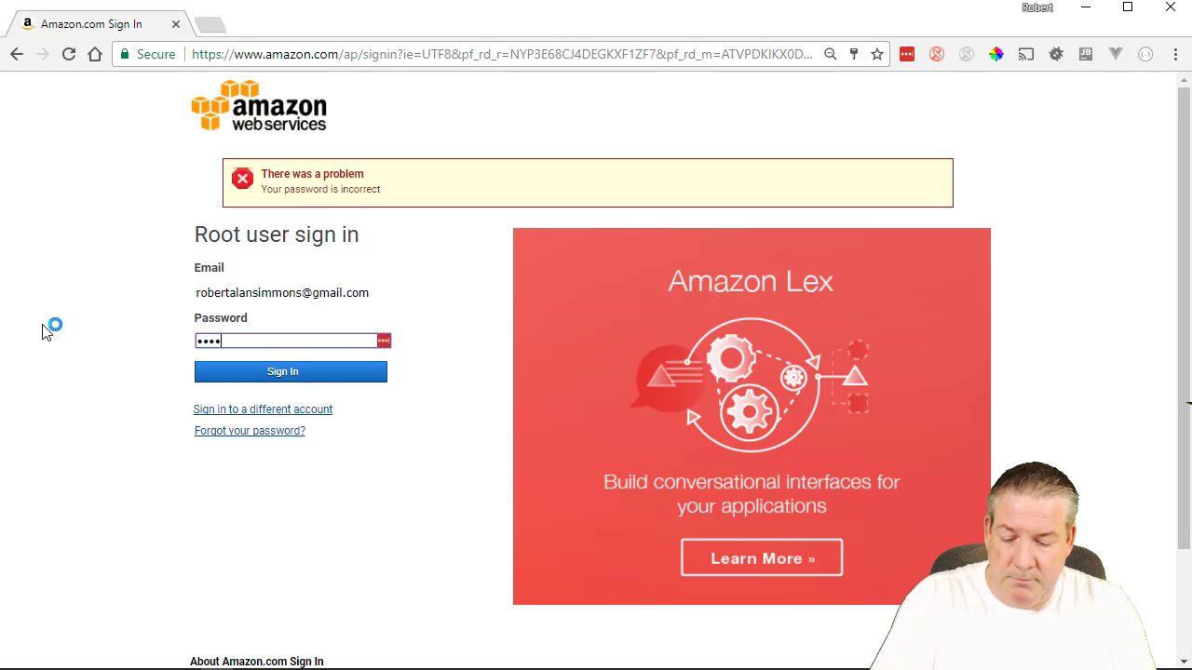
{"action": "key", "text": "Return"}
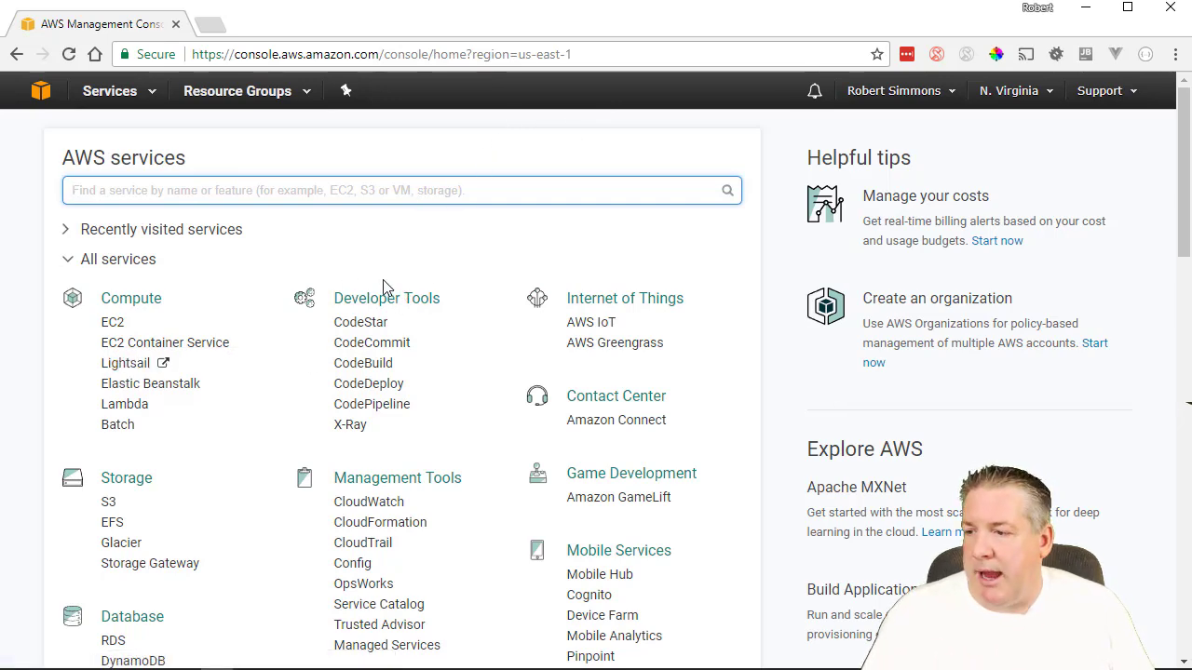
Step: Examine the full AWS service catalogue on the console home page, from Compute and Storage through Artificial Intelligence
{"action": "scroll", "coordinate": [382, 287], "scroll_direction": "down", "scroll_amount": 7}
{"action": "scroll", "coordinate": [389, 286], "scroll_direction": "up", "scroll_amount": 4}
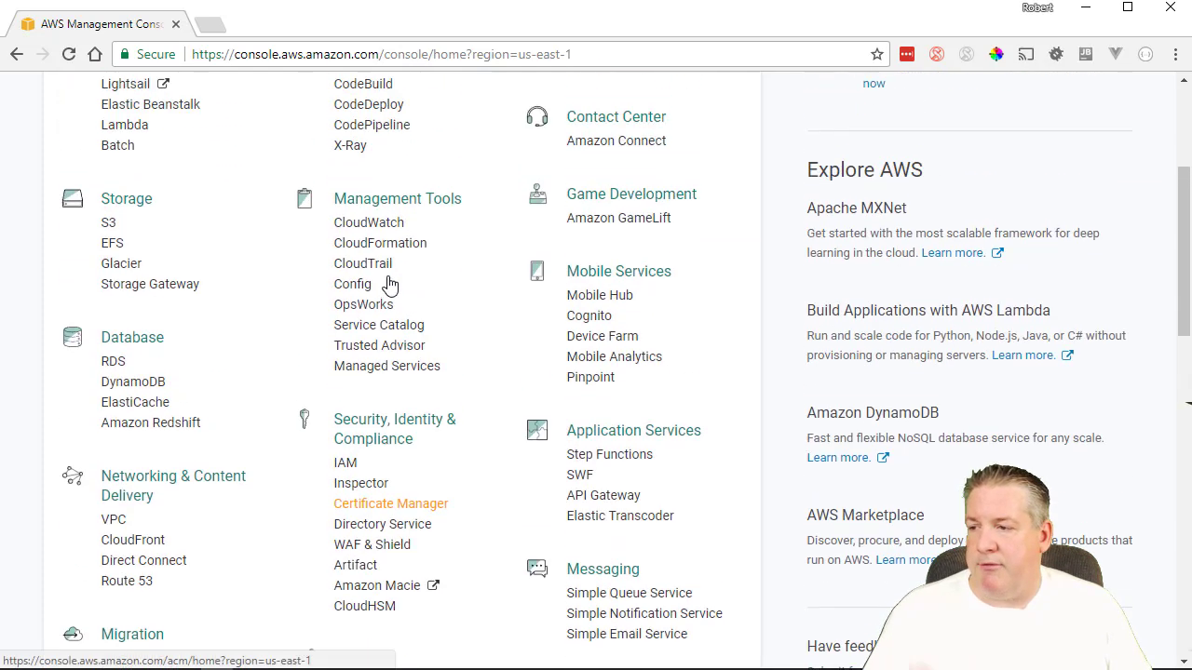
{"action": "scroll", "coordinate": [247, 218], "scroll_direction": "down", "scroll_amount": 2}
{"action": "scroll", "coordinate": [248, 244], "scroll_direction": "down", "scroll_amount": 2}
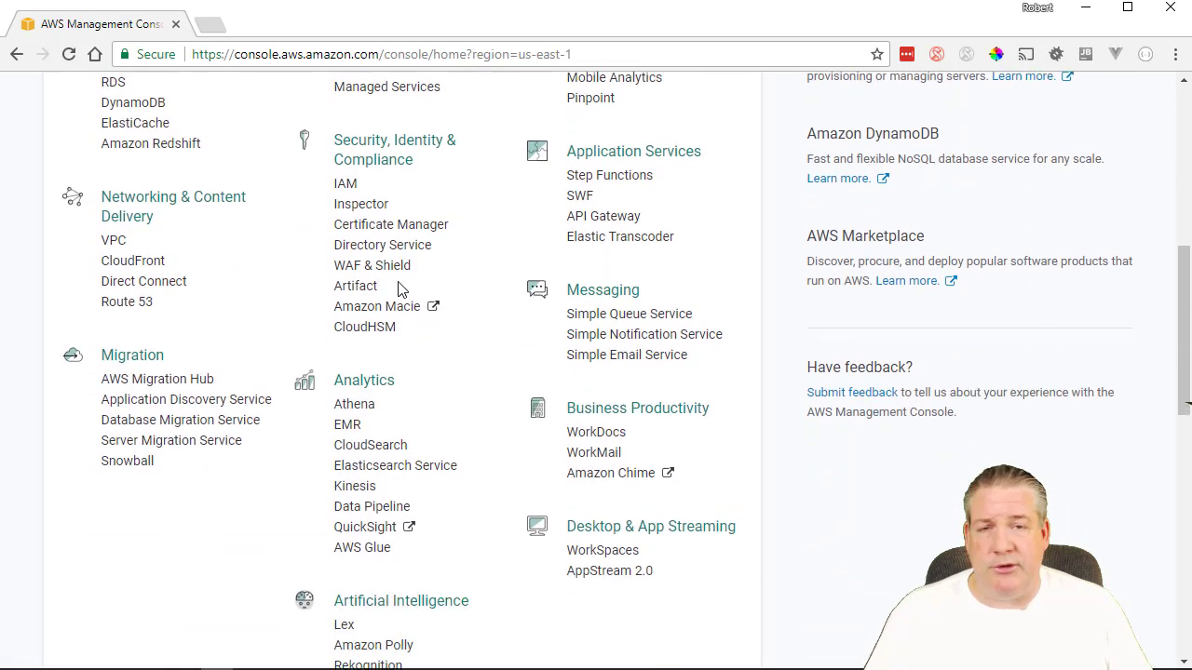
{"action": "scroll", "coordinate": [460, 330], "scroll_direction": "down", "scroll_amount": 2}
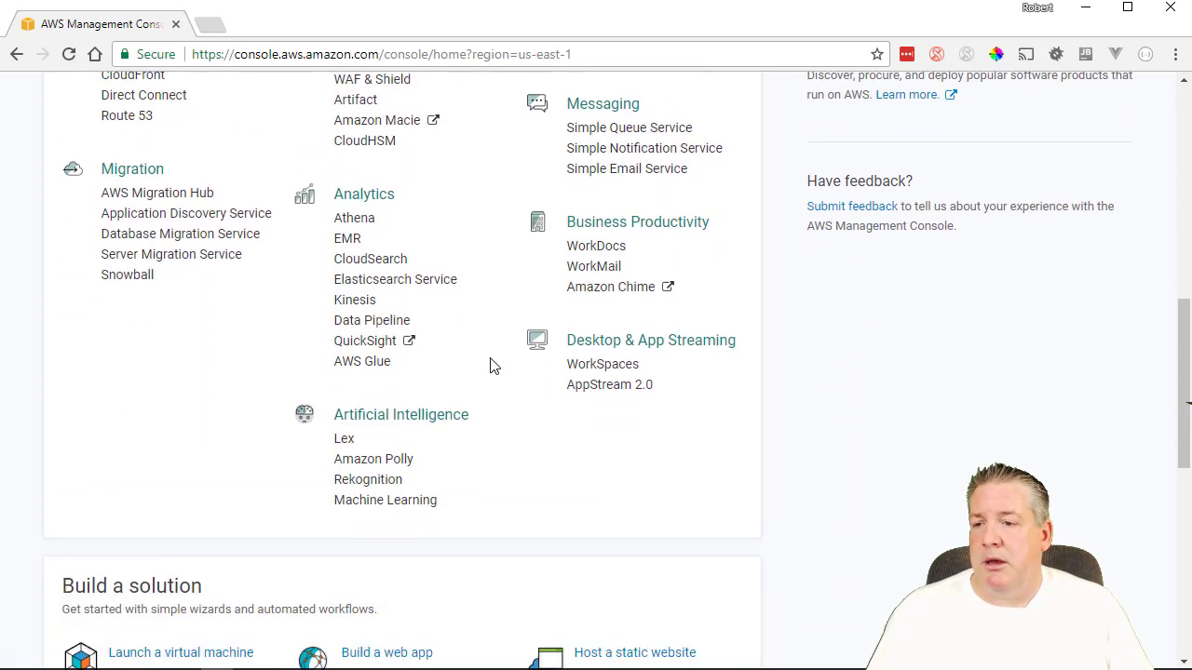
{"action": "scroll", "coordinate": [542, 252], "scroll_direction": "up", "scroll_amount": 6}
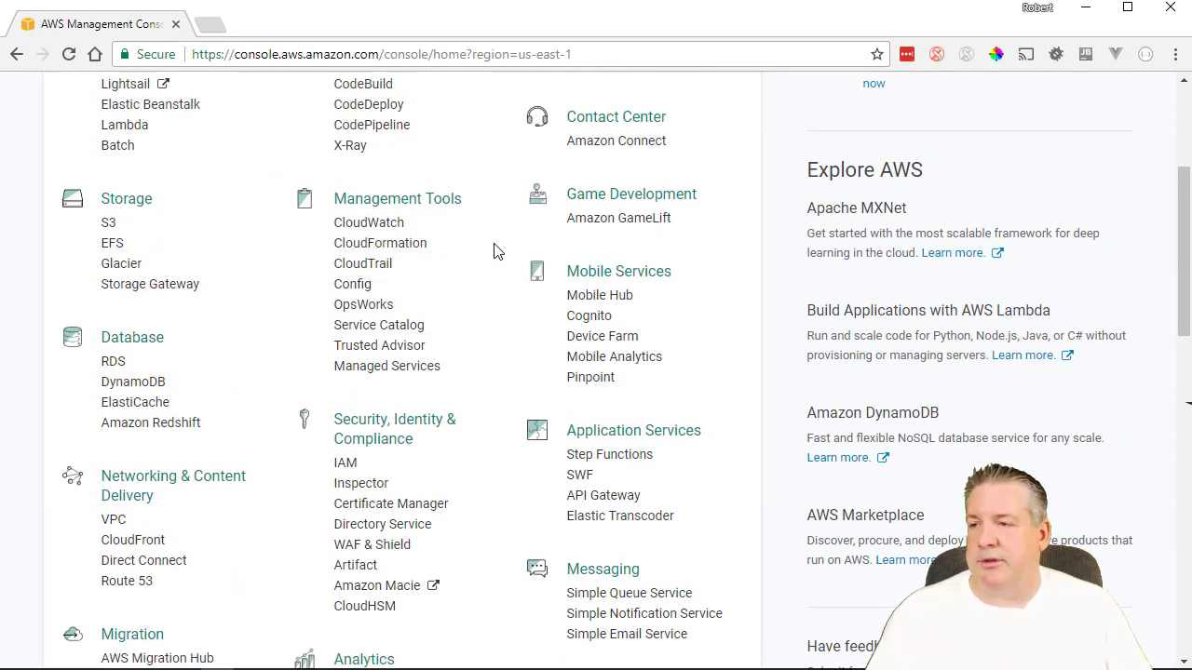
{"action": "scroll", "coordinate": [496, 251], "scroll_direction": "up", "scroll_amount": 1}
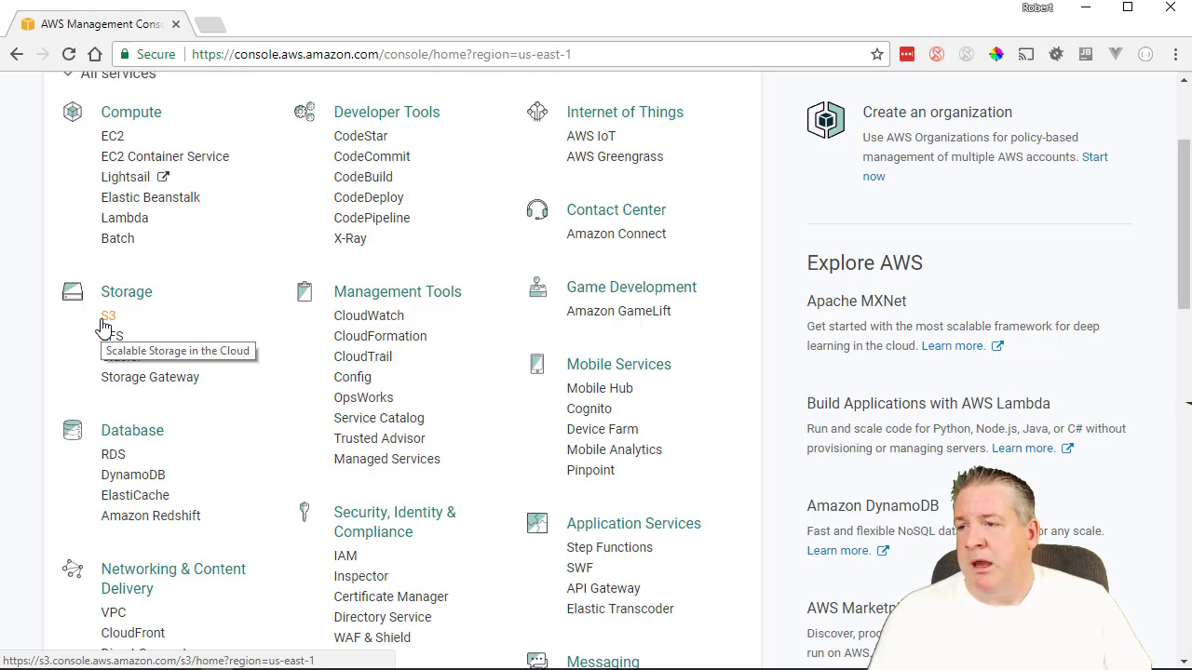
{"action": "scroll", "coordinate": [496, 177], "scroll_direction": "down", "scroll_amount": 3}
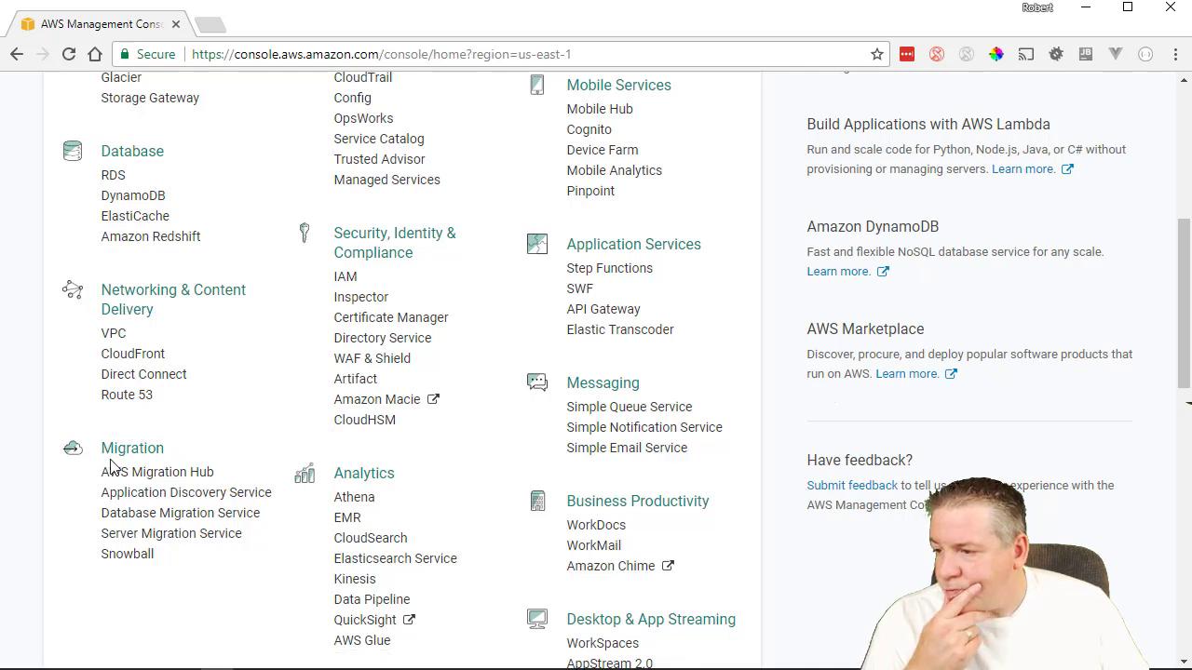
{"action": "scroll", "coordinate": [419, 156], "scroll_direction": "up", "scroll_amount": 3}
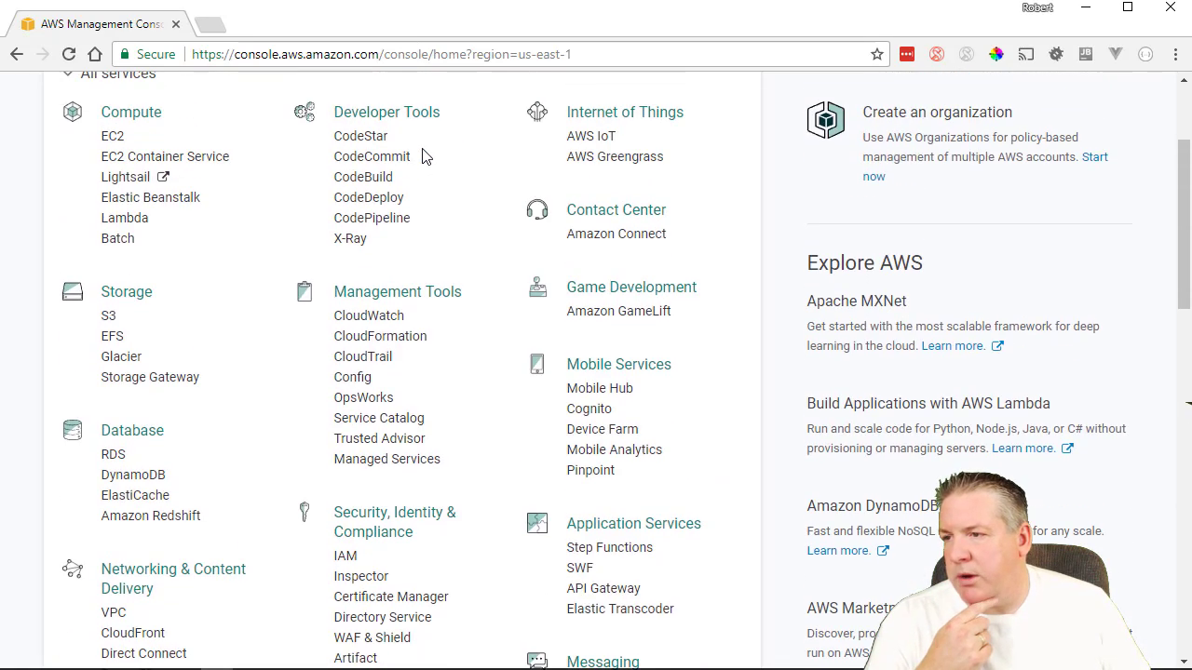
Step: Look through the Security, Application Services, Mobile Services and Business Productivity categories, including the WorkMail service
{"action": "scroll", "coordinate": [420, 158], "scroll_direction": "down", "scroll_amount": 3}
{"action": "scroll", "coordinate": [480, 209], "scroll_direction": "down", "scroll_amount": 1}
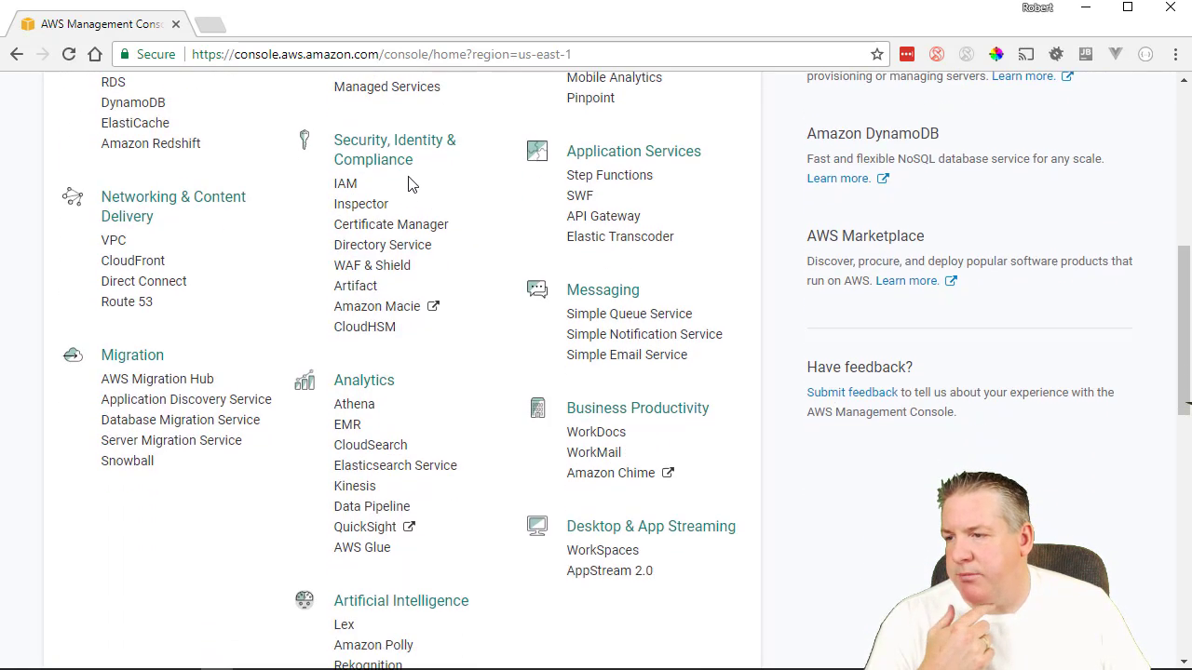
{"action": "scroll", "coordinate": [403, 223], "scroll_direction": "down", "scroll_amount": 2}
{"action": "scroll", "coordinate": [522, 410], "scroll_direction": "up", "scroll_amount": 1}
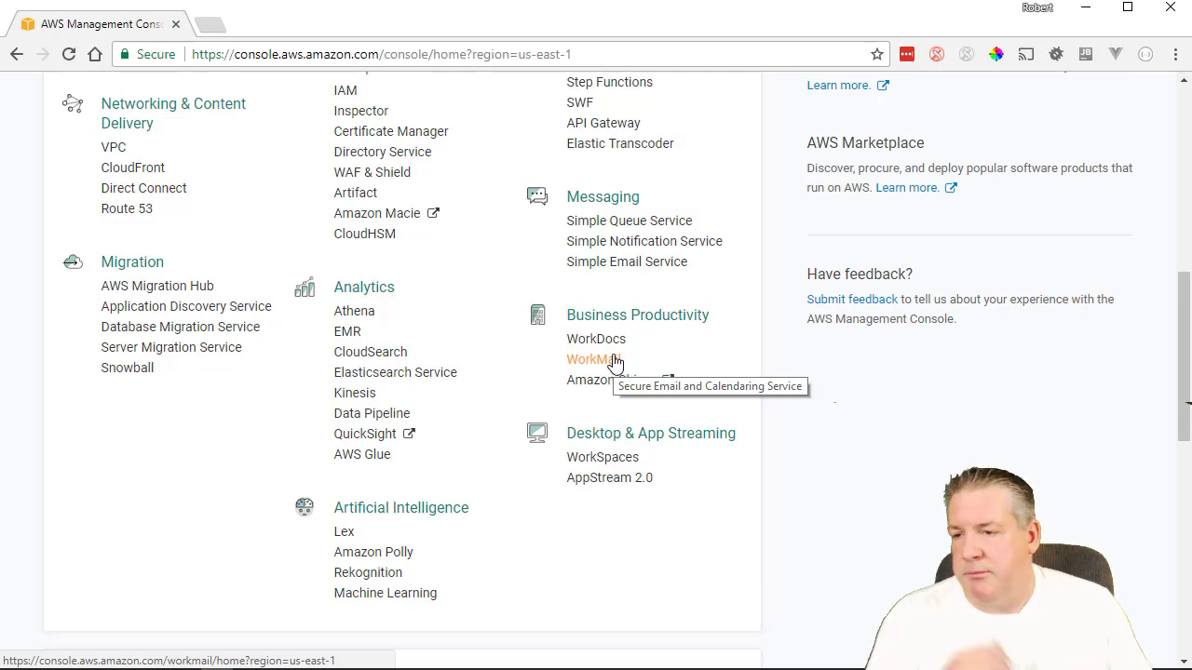
{"action": "scroll", "coordinate": [625, 354], "scroll_direction": "up", "scroll_amount": 2}
{"action": "scroll", "coordinate": [642, 354], "scroll_direction": "up", "scroll_amount": 1}
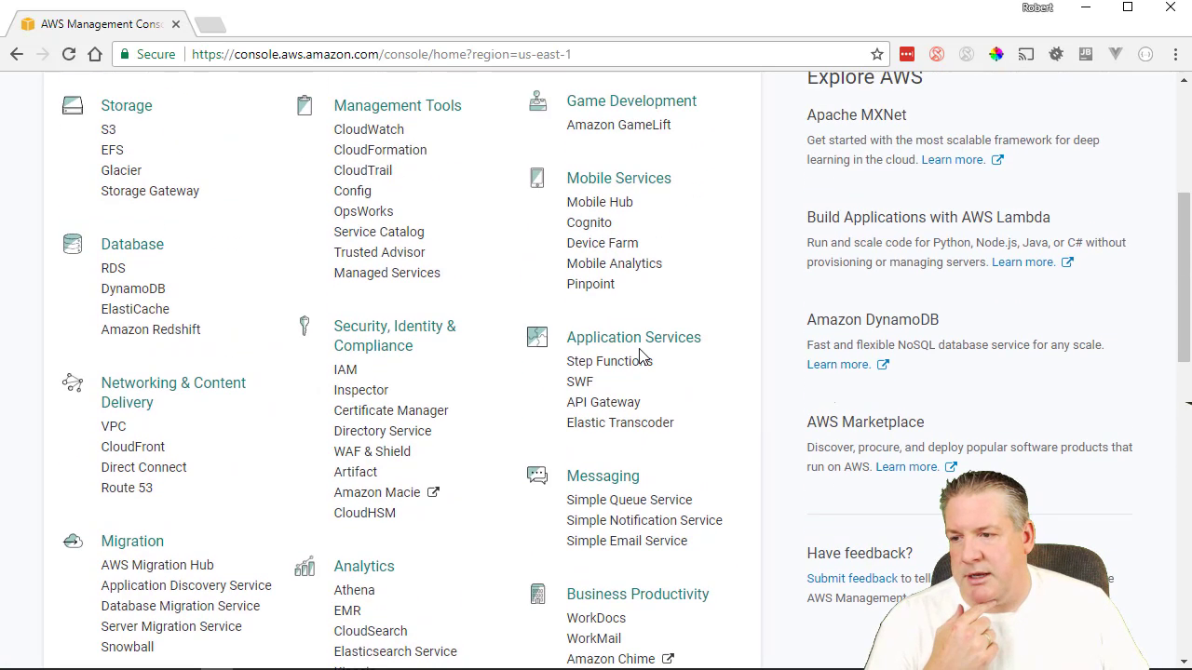
{"action": "scroll", "coordinate": [641, 354], "scroll_direction": "up", "scroll_amount": 1}
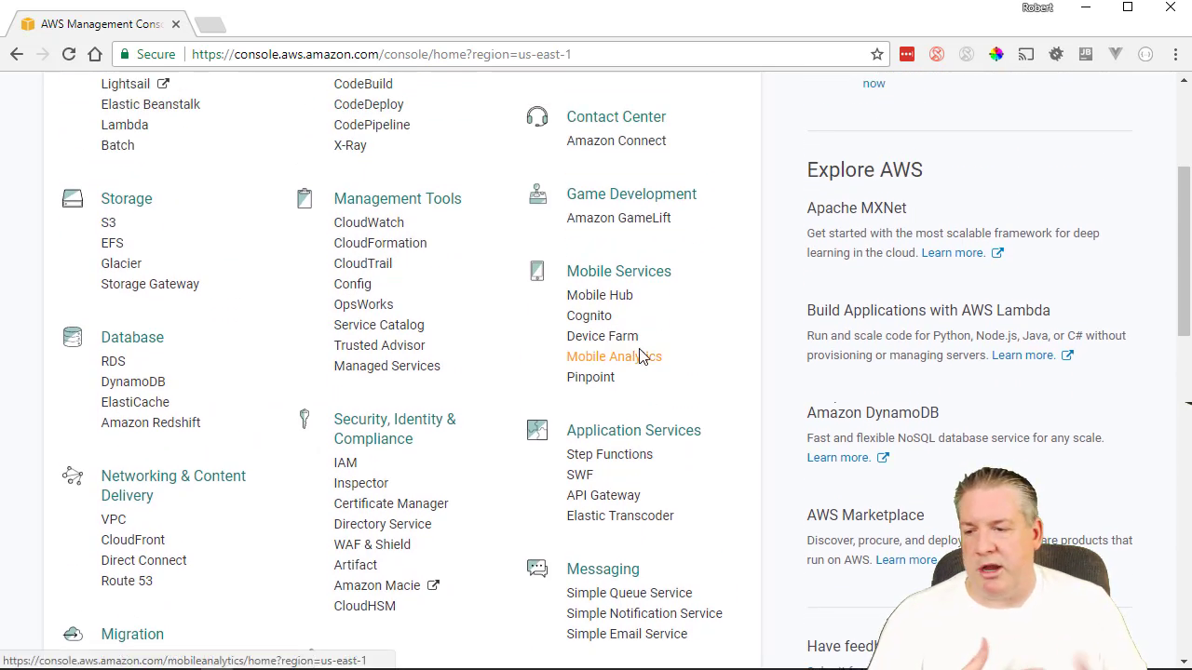
{"action": "scroll", "coordinate": [643, 360], "scroll_direction": "down", "scroll_amount": 4}
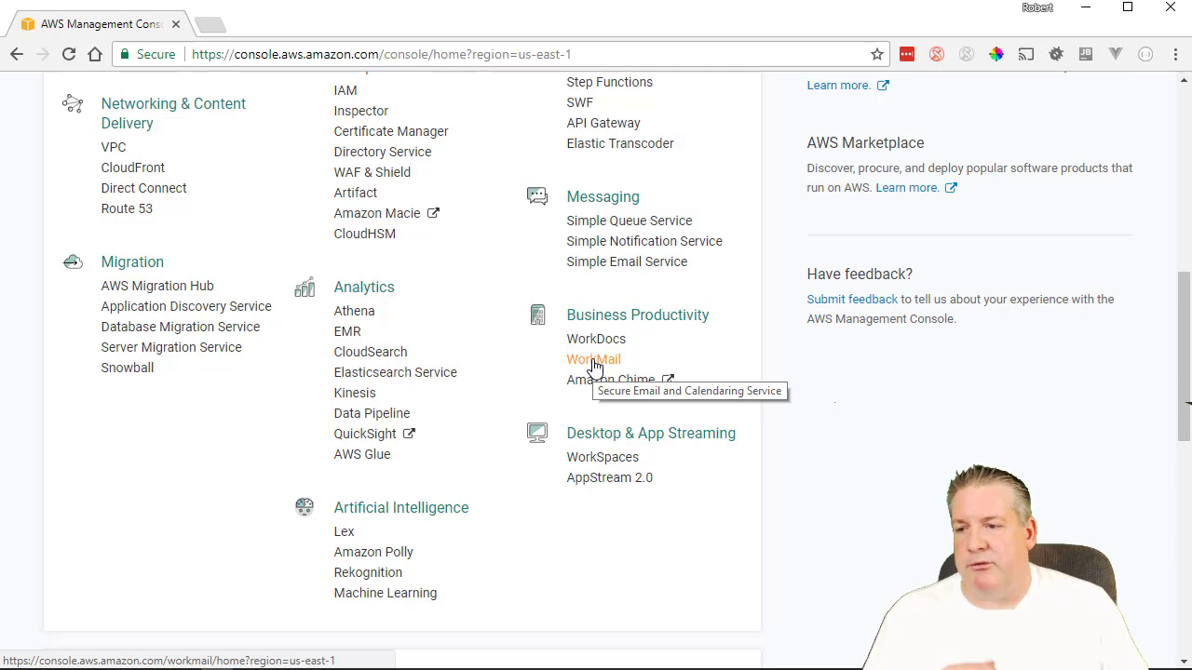
{"action": "scroll", "coordinate": [673, 239], "scroll_direction": "up", "scroll_amount": 2}
{"action": "scroll", "coordinate": [673, 239], "scroll_direction": "up", "scroll_amount": 3}
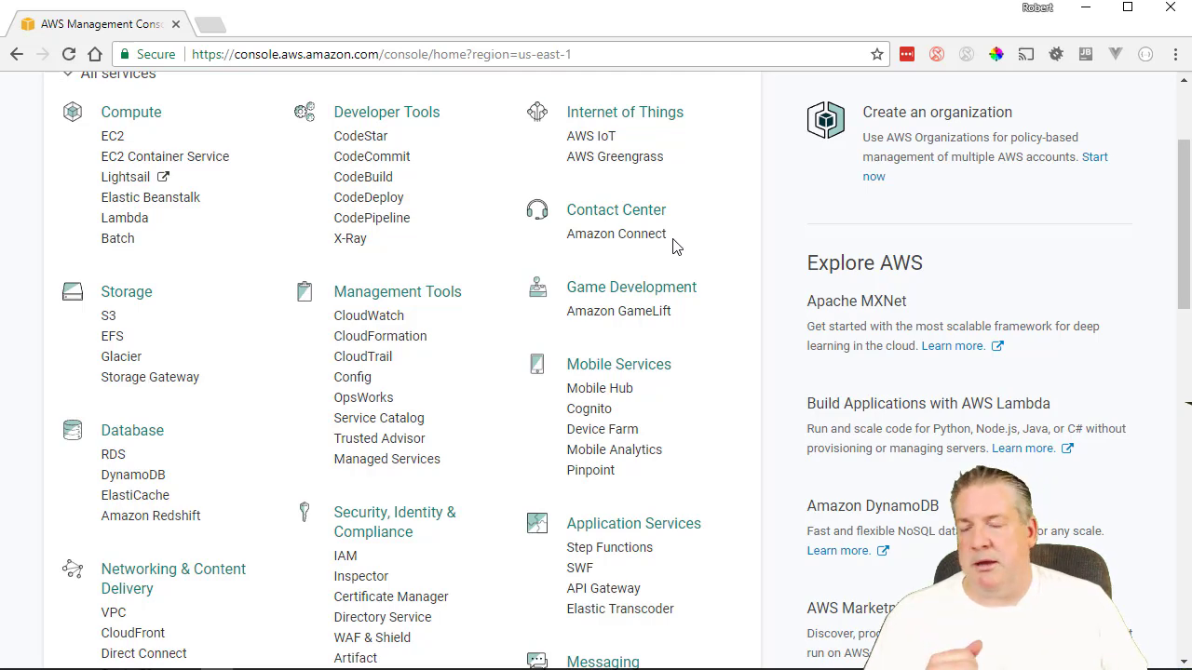
Step: Review the top service categories, and expand the recently visited services list to check it before collapsing it again
{"action": "scroll", "coordinate": [679, 246], "scroll_direction": "up", "scroll_amount": 2}
{"action": "scroll", "coordinate": [686, 254], "scroll_direction": "down", "scroll_amount": 1}
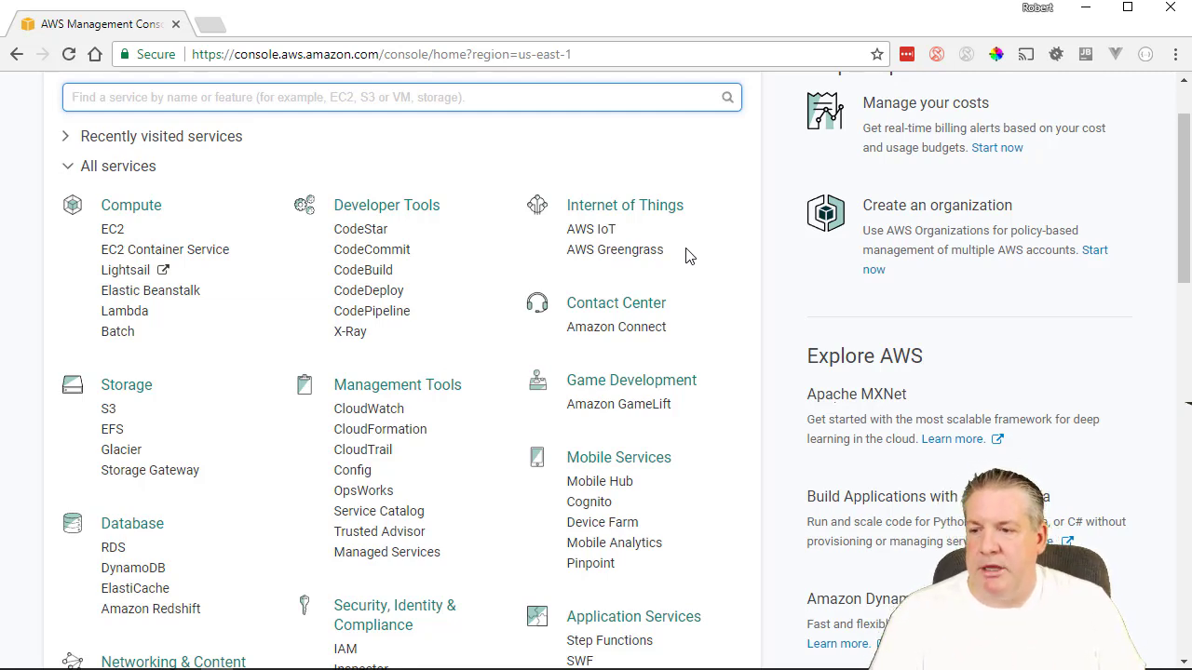
{"action": "scroll", "coordinate": [667, 216], "scroll_direction": "down", "scroll_amount": 1}
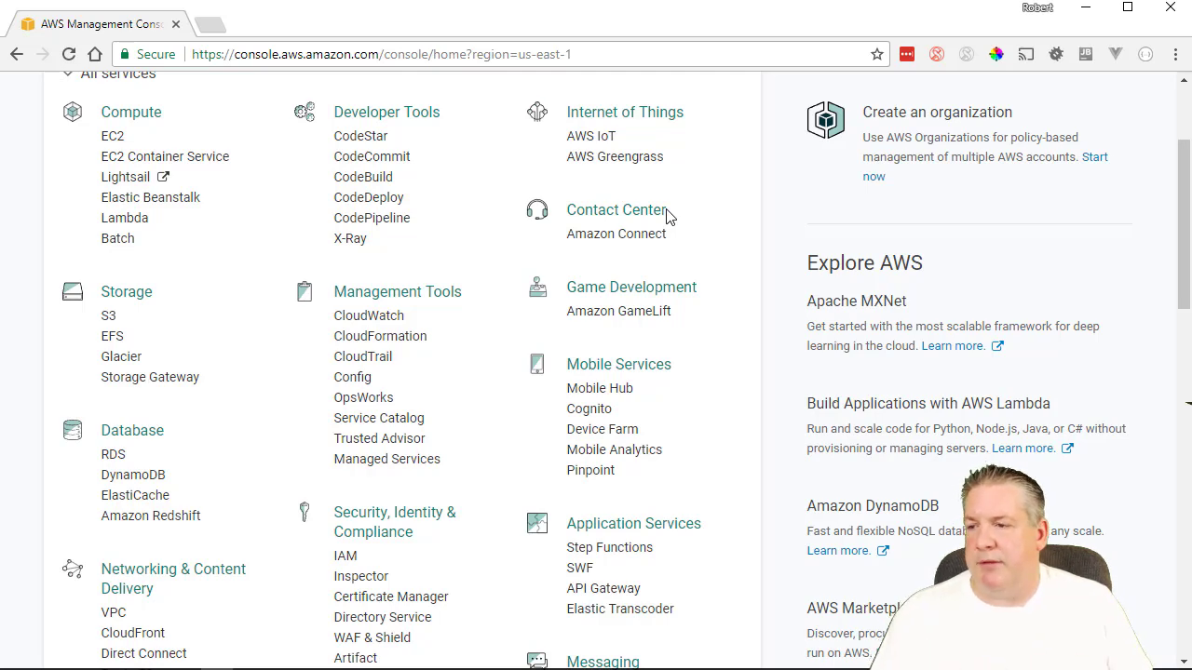
{"action": "scroll", "coordinate": [349, 200], "scroll_direction": "up", "scroll_amount": 1}
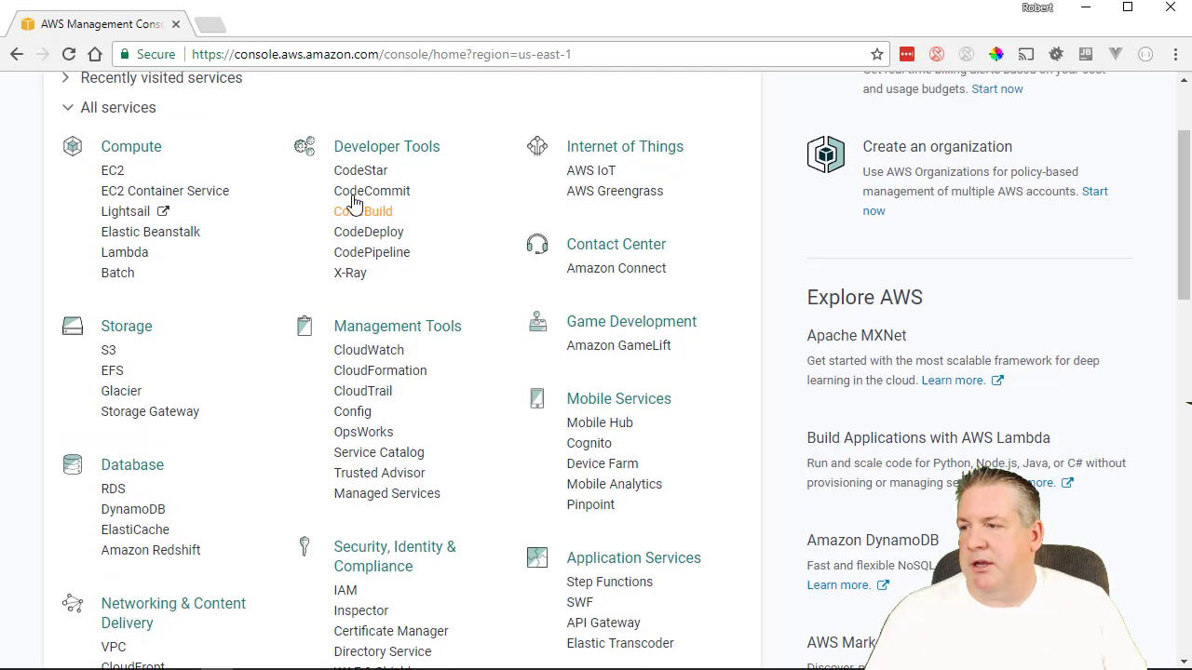
{"action": "scroll", "coordinate": [353, 202], "scroll_direction": "up", "scroll_amount": 2}
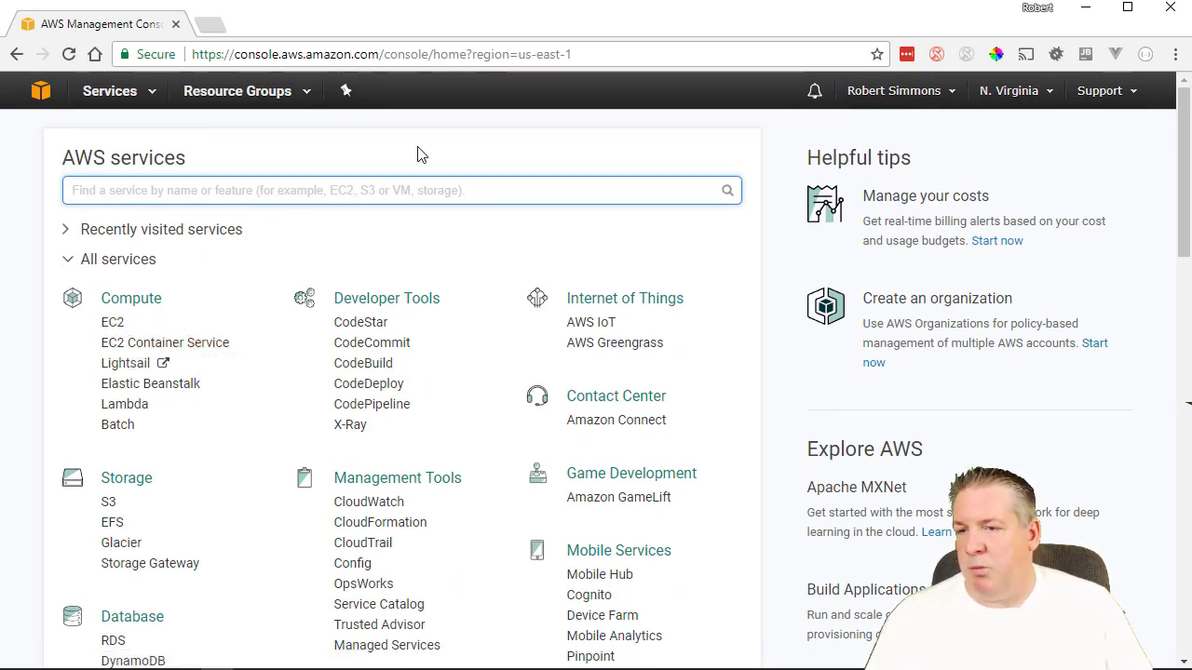
{"action": "left_click", "coordinate": [69, 231]}
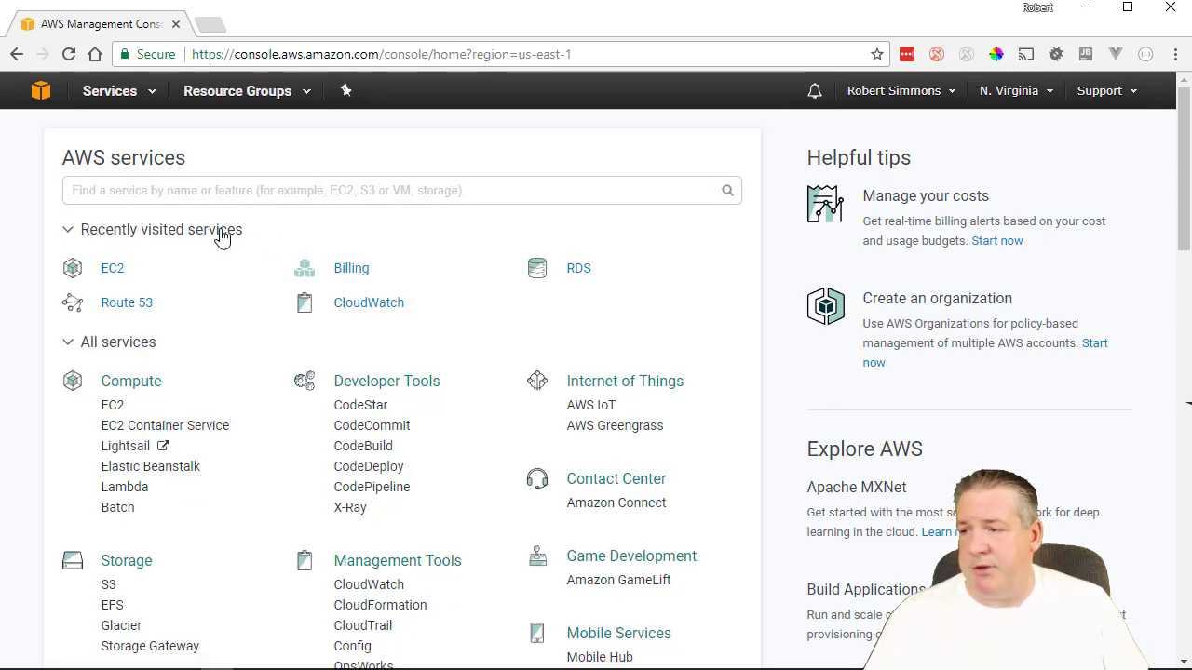
{"action": "left_click", "coordinate": [73, 233]}
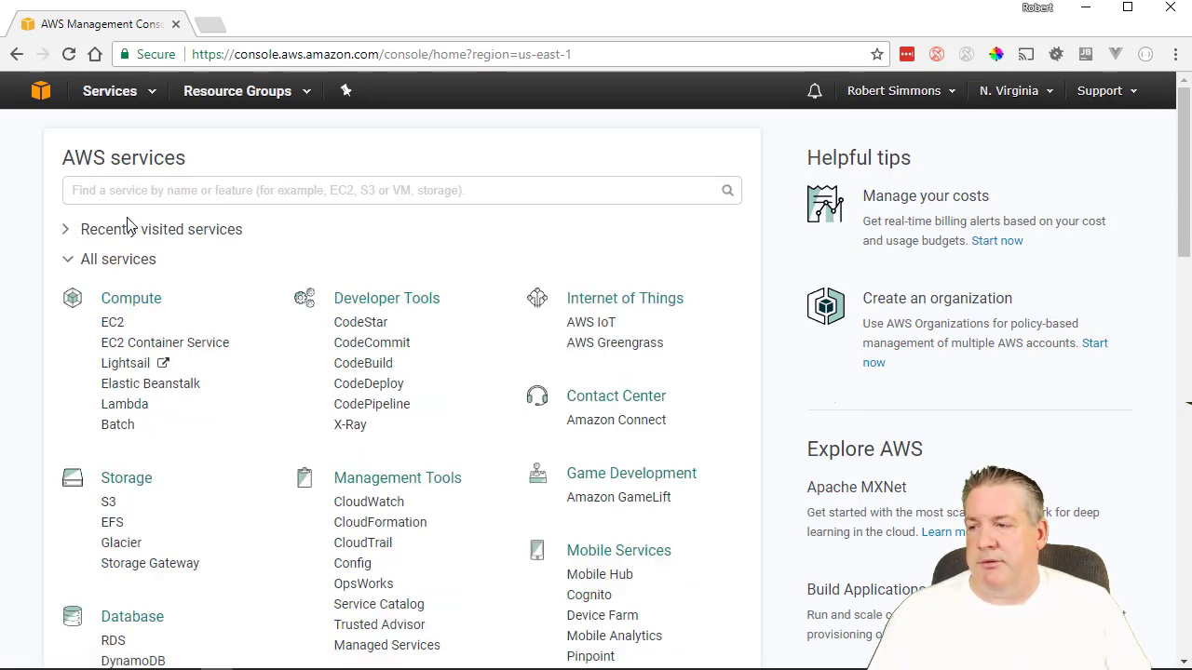
Step: Examine the Build a solution wizards and the Learn to build guides below the service catalogue
{"action": "scroll", "coordinate": [203, 184], "scroll_direction": "down", "scroll_amount": 1}
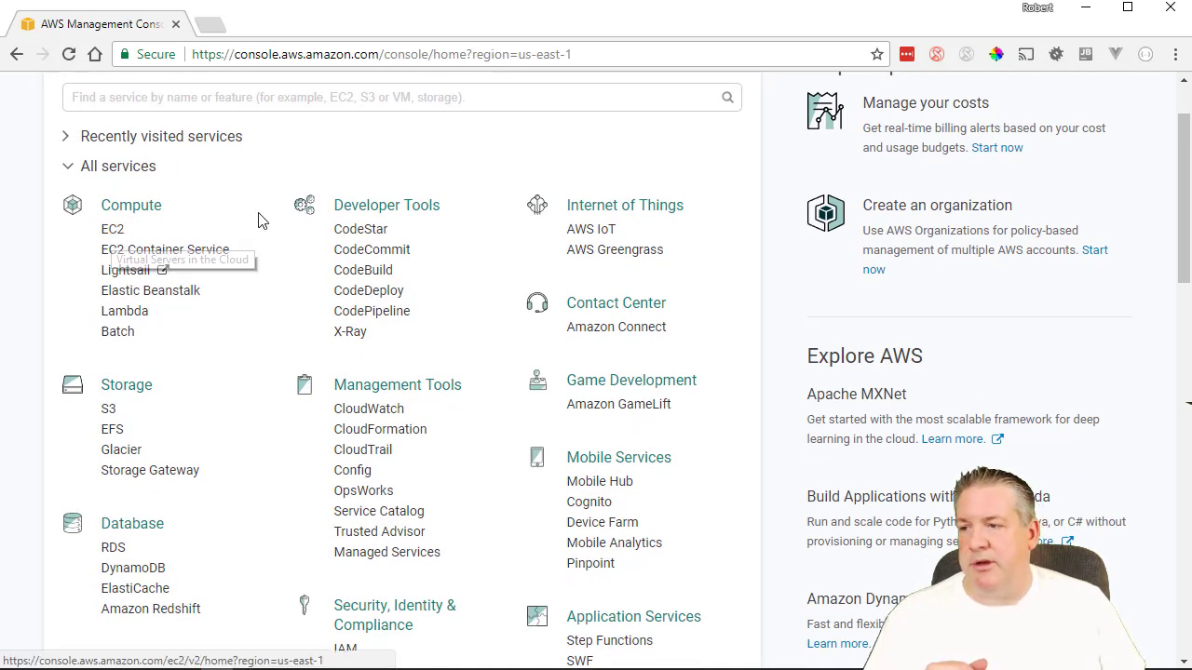
{"action": "scroll", "coordinate": [307, 207], "scroll_direction": "down", "scroll_amount": 3}
{"action": "scroll", "coordinate": [617, 178], "scroll_direction": "down", "scroll_amount": 8}
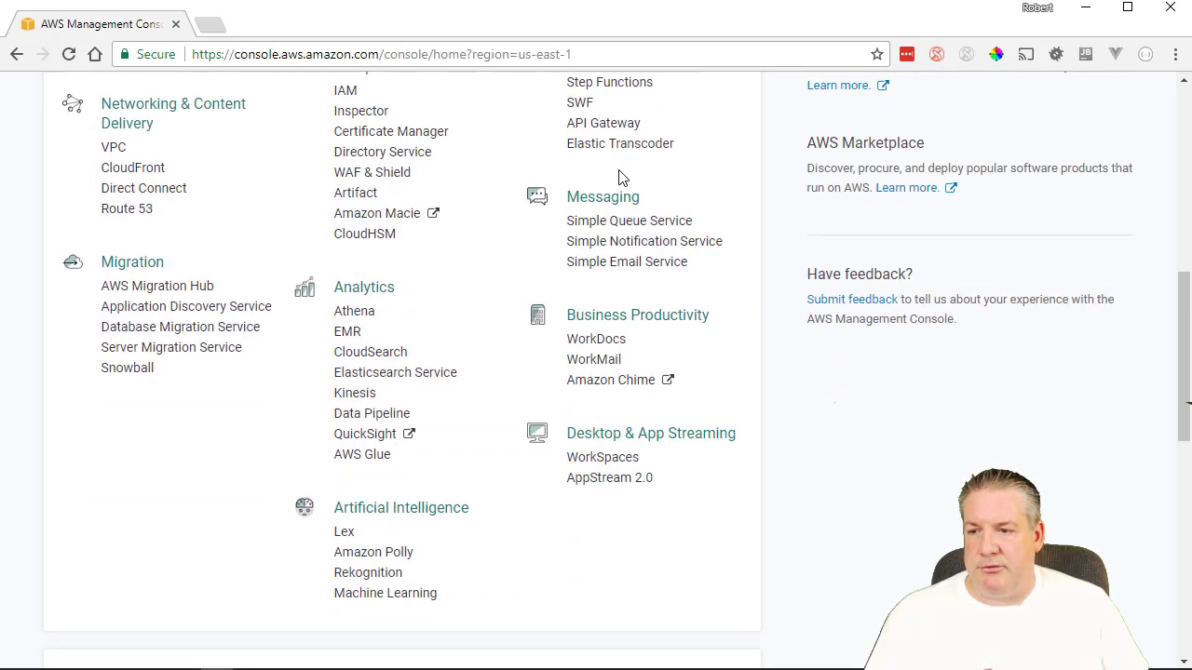
{"action": "scroll", "coordinate": [624, 178], "scroll_direction": "down", "scroll_amount": 1}
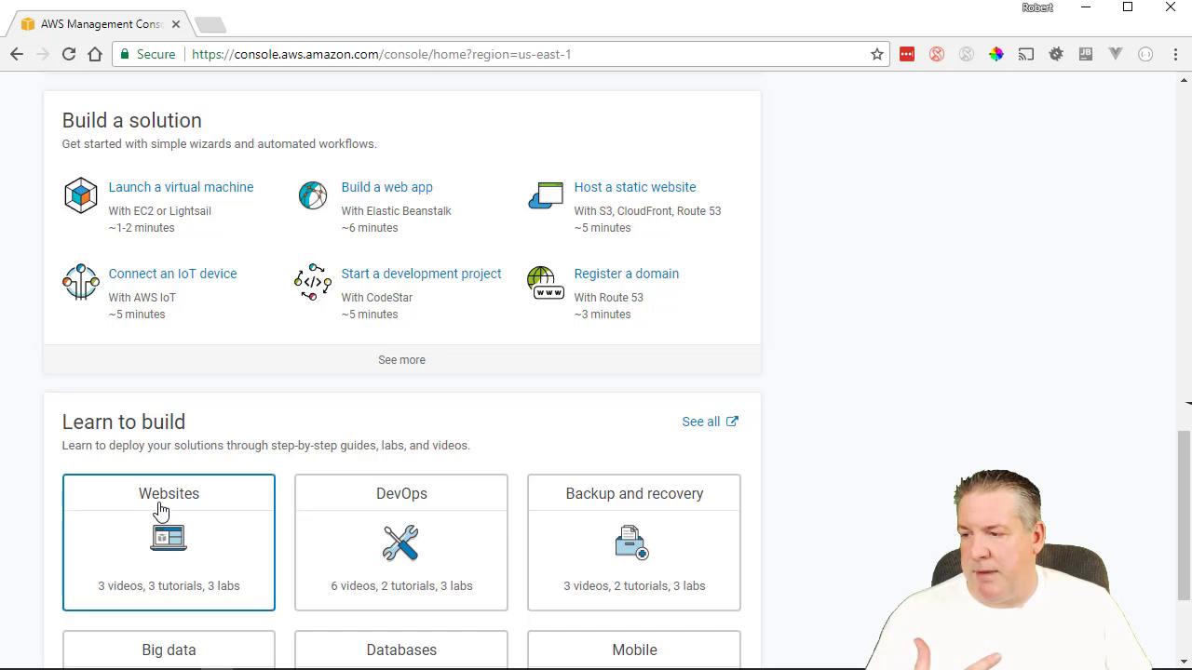
{"action": "scroll", "coordinate": [156, 514], "scroll_direction": "down", "scroll_amount": 1}
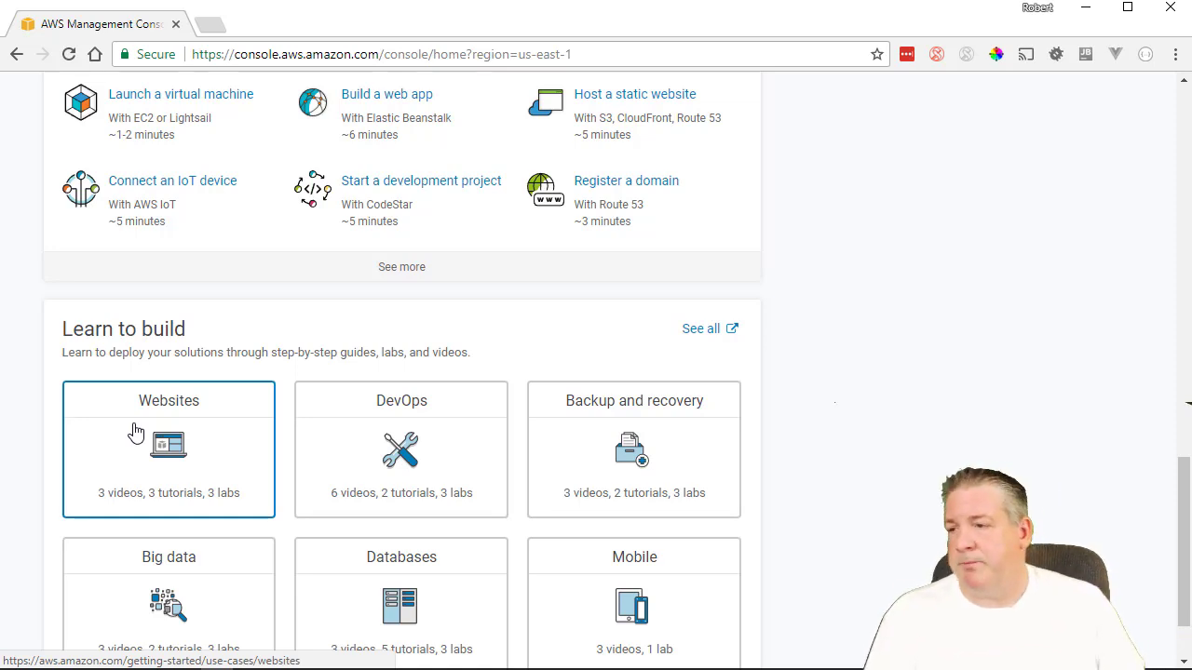
{"action": "scroll", "coordinate": [204, 351], "scroll_direction": "up", "scroll_amount": 10}
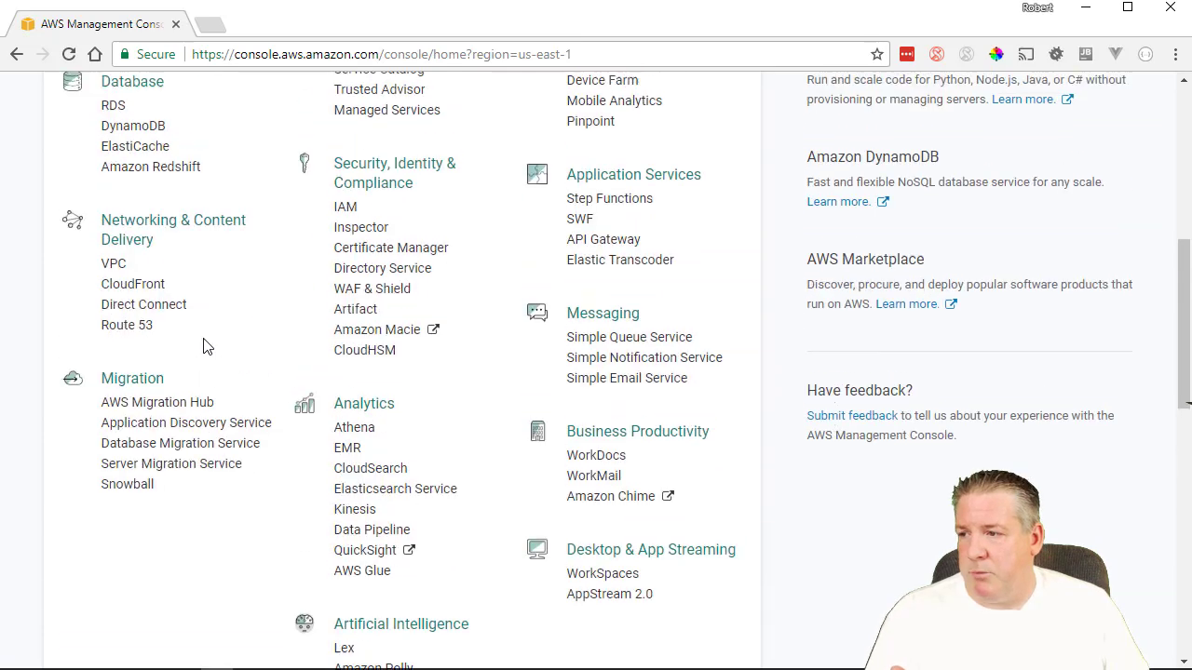
{"action": "scroll", "coordinate": [213, 251], "scroll_direction": "up", "scroll_amount": 1}
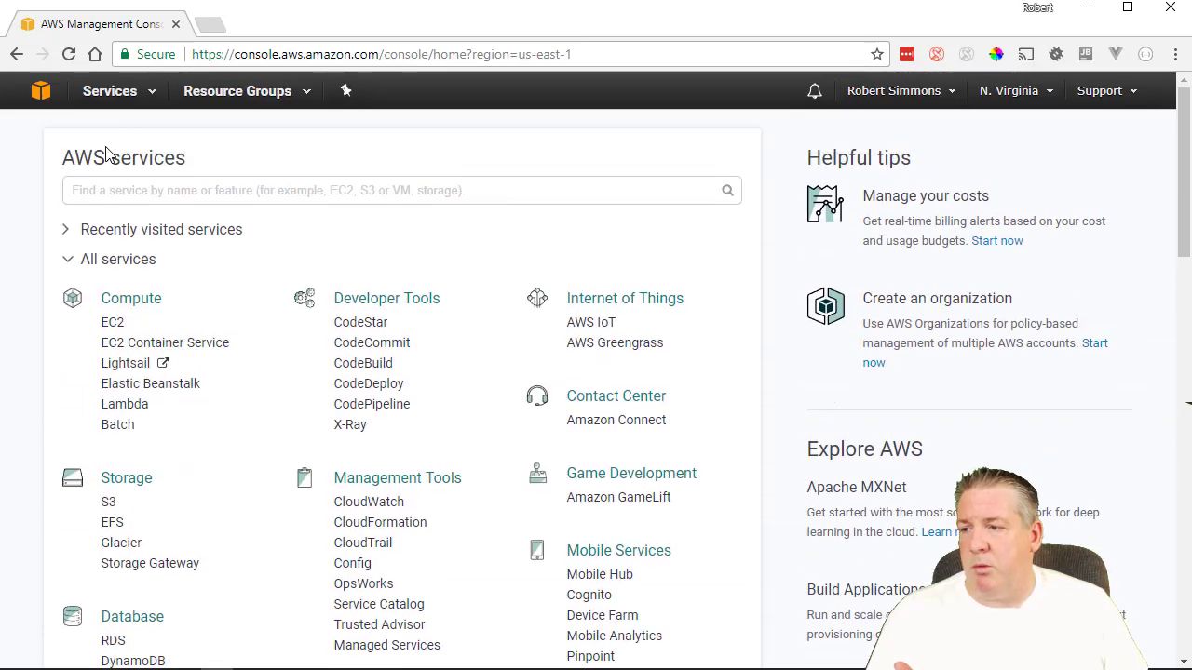
Step: Open the EC2 service from the Compute category and inspect the instance list through Running Instances
{"action": "left_click", "coordinate": [112, 322]}
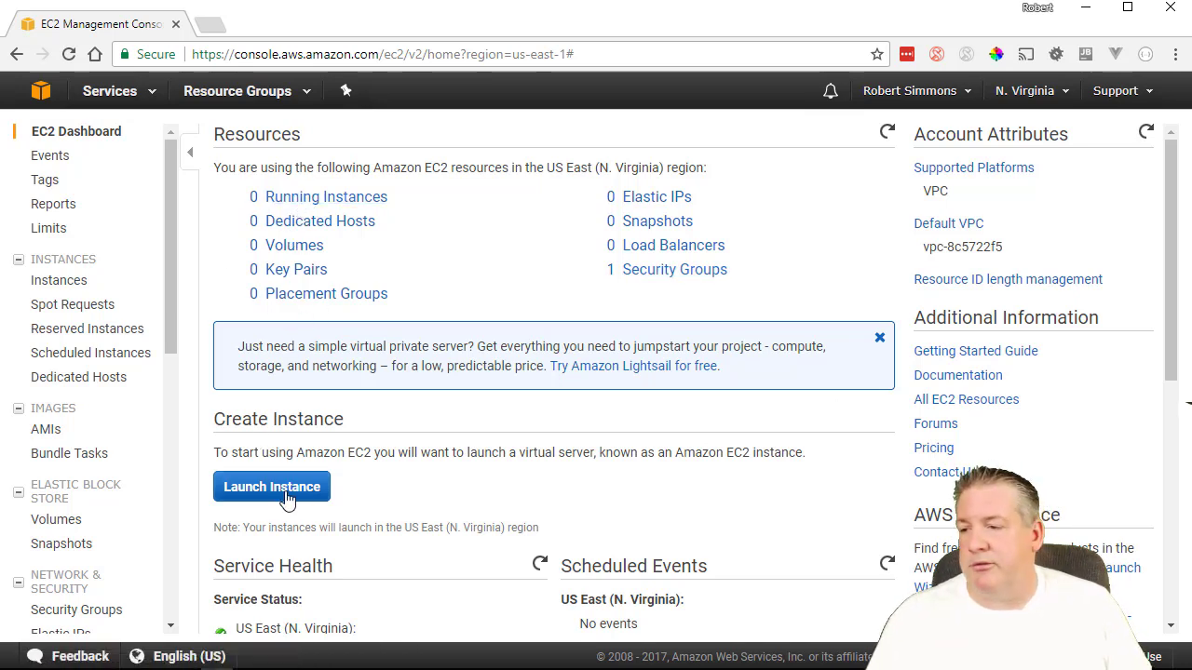
{"action": "left_click", "coordinate": [333, 200]}
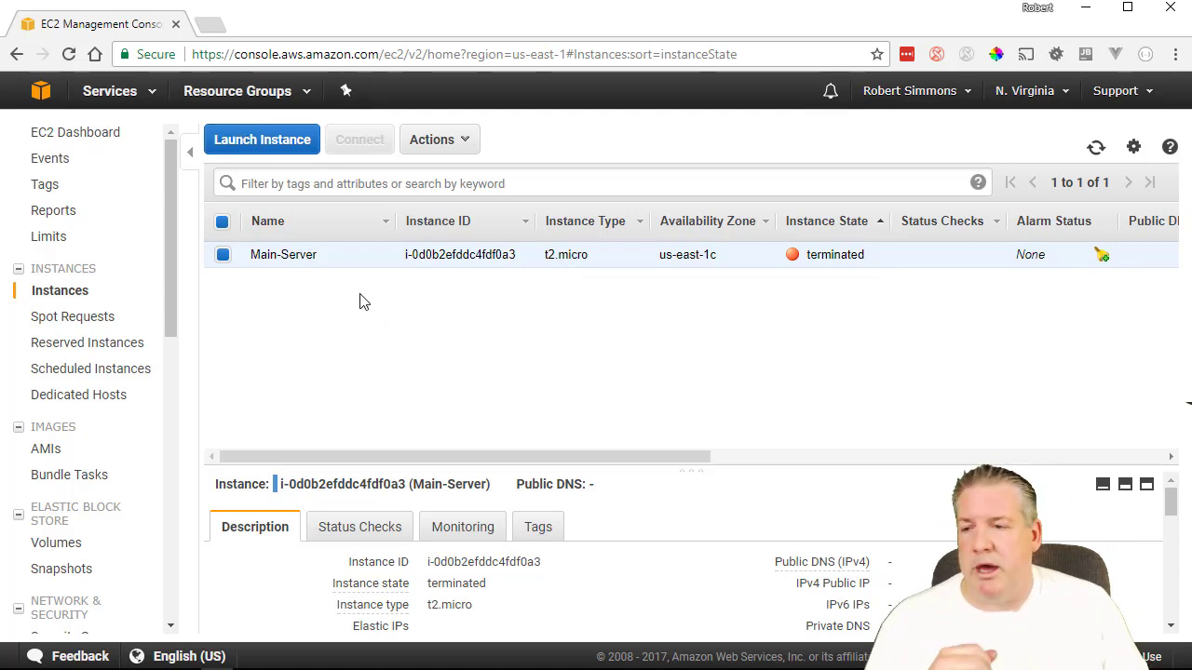
{"action": "left_click_drag", "start_coordinate": [433, 254], "coordinate": [886, 260]}
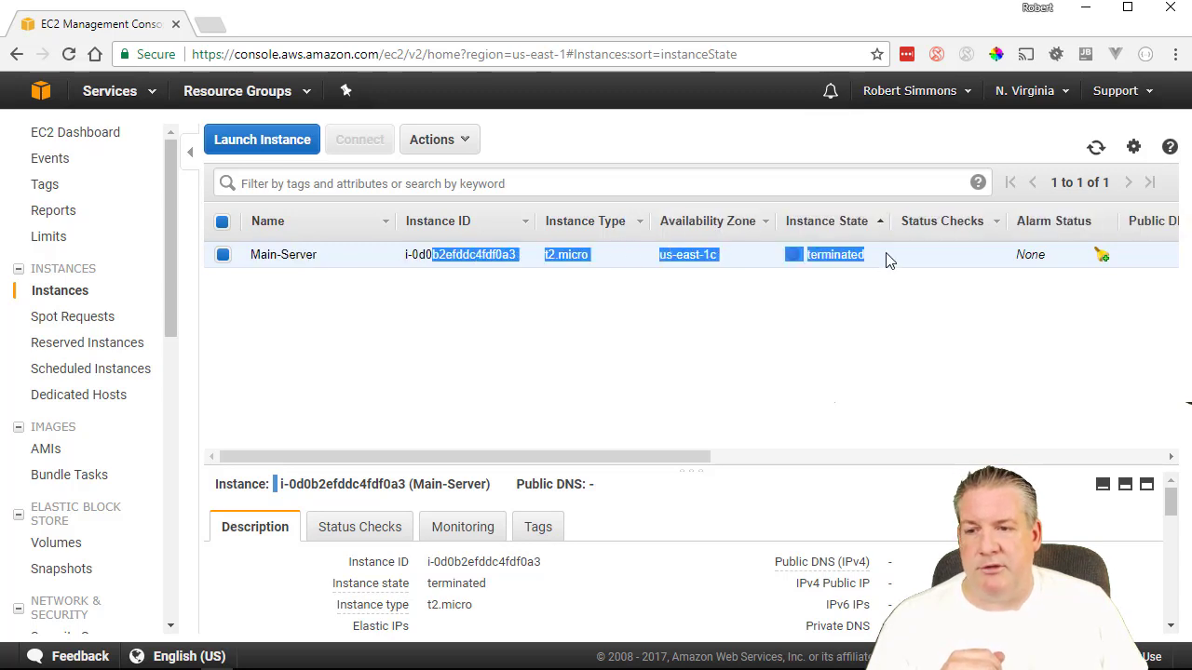
{"action": "left_click", "coordinate": [756, 383]}
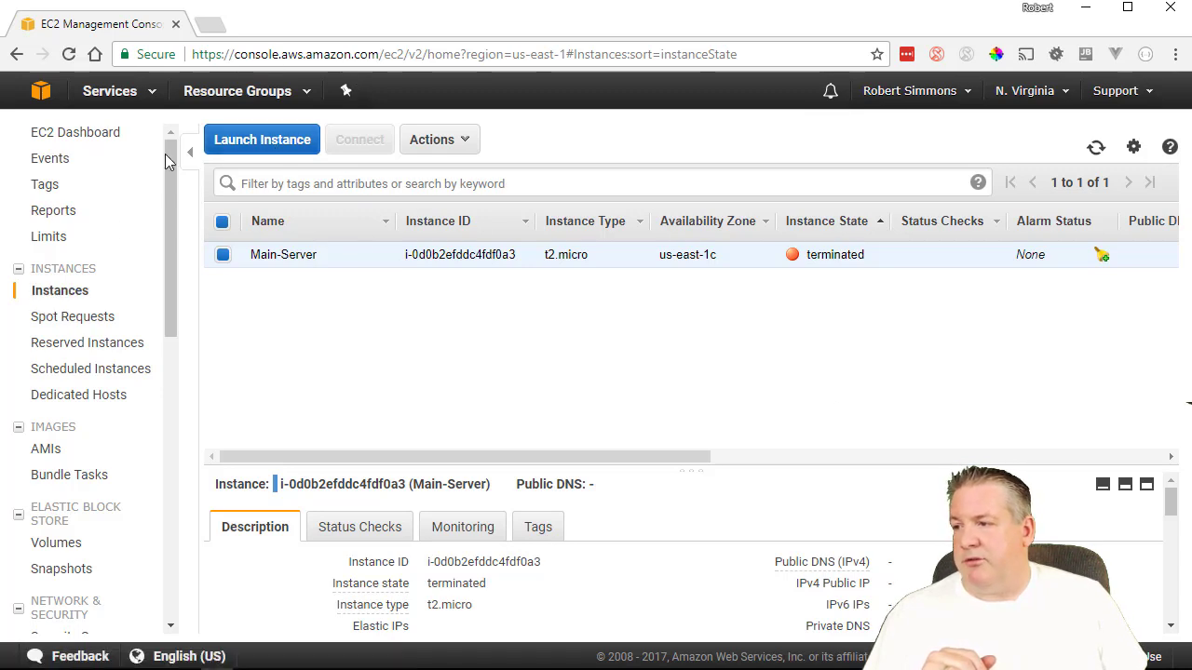
Step: Return to the EC2 Dashboard and review the service health and availability zone status
{"action": "left_click", "coordinate": [102, 133]}
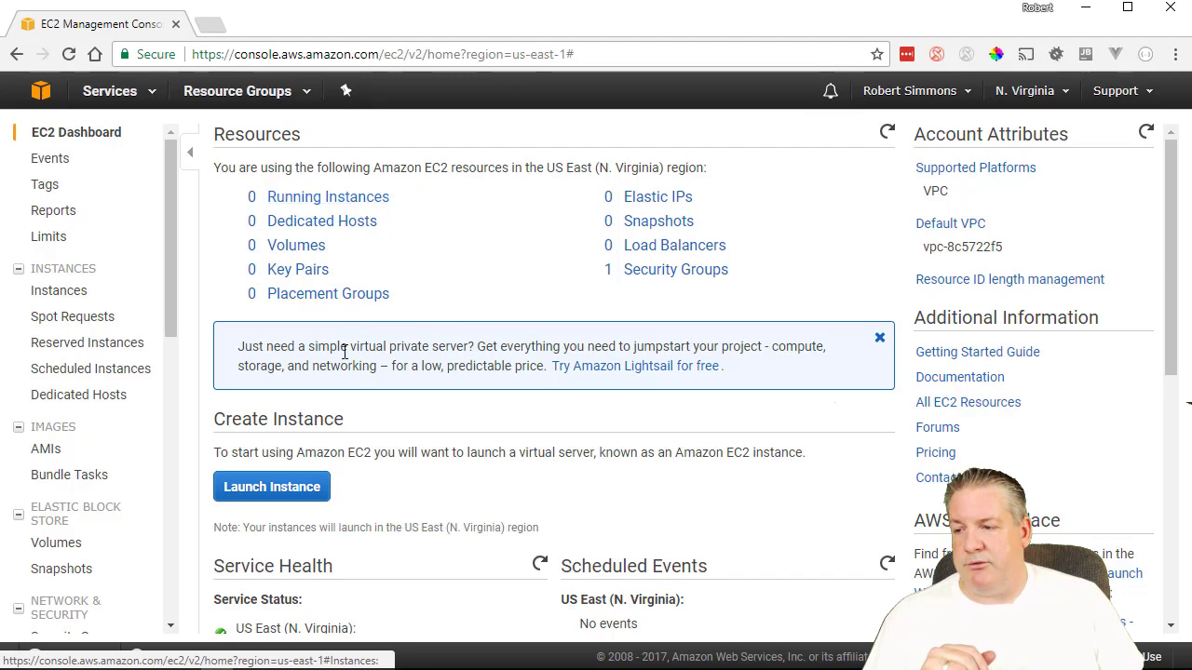
{"action": "scroll", "coordinate": [667, 394], "scroll_direction": "down", "scroll_amount": 3}
{"action": "scroll", "coordinate": [424, 337], "scroll_direction": "down", "scroll_amount": 1}
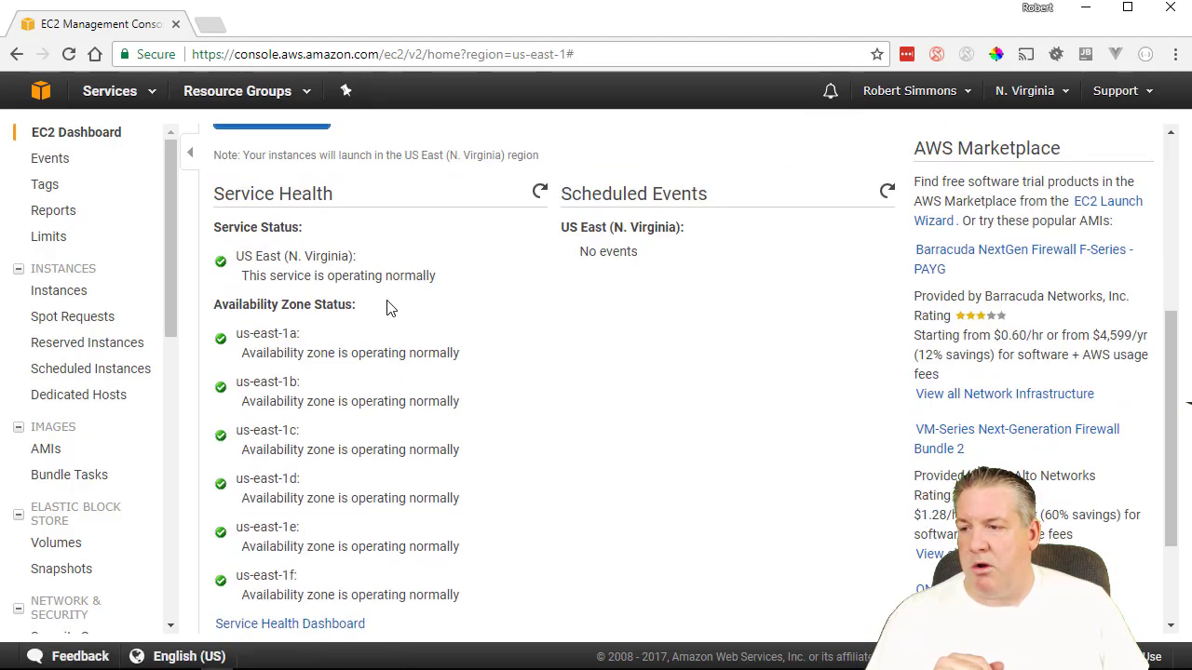
{"action": "scroll", "coordinate": [386, 306], "scroll_direction": "up", "scroll_amount": 4}
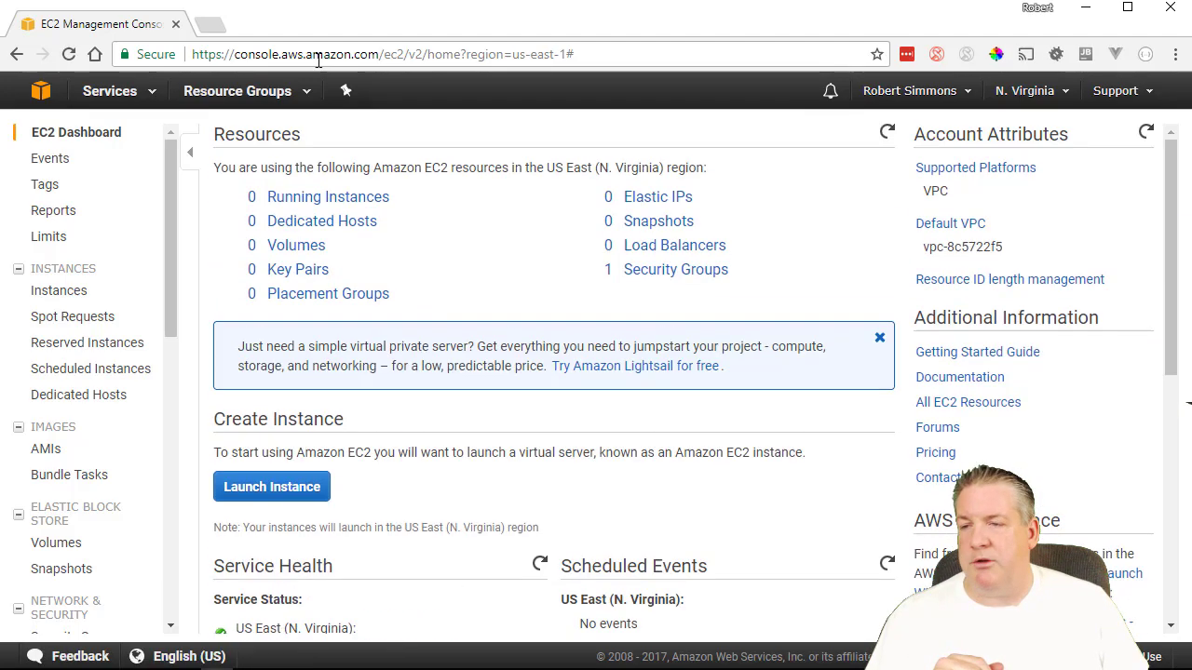
Step: Open the instance launch wizard, going back from it once to start it again from the Running Instances list
{"action": "left_click", "coordinate": [277, 486]}
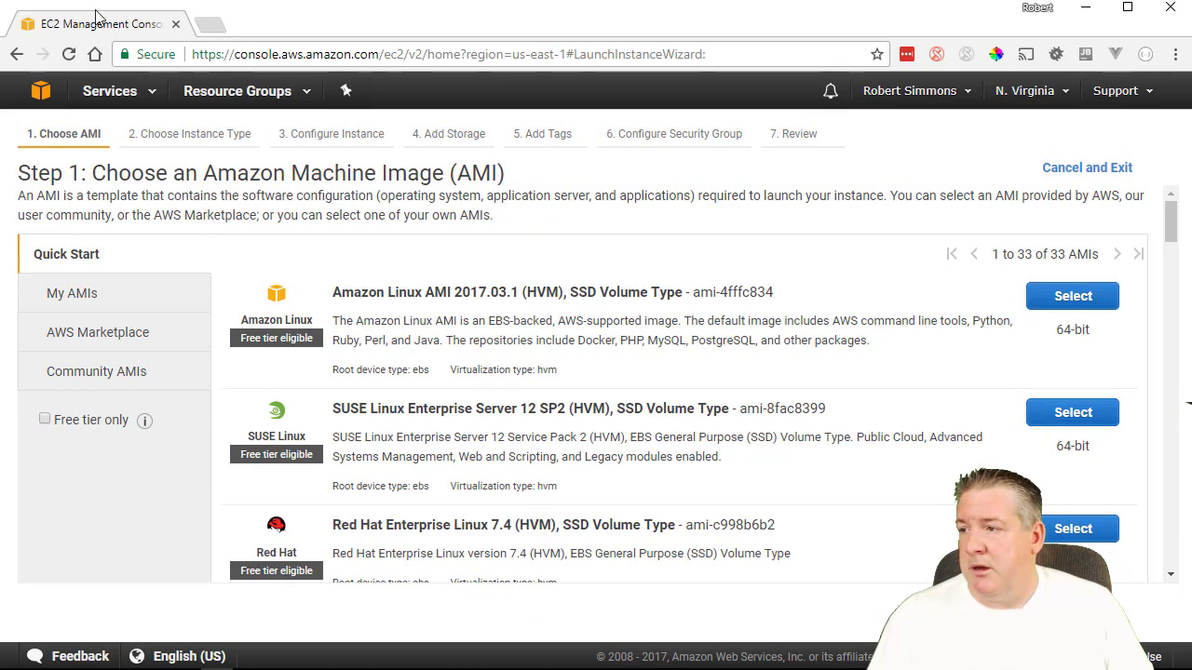
{"action": "left_click", "coordinate": [17, 54]}
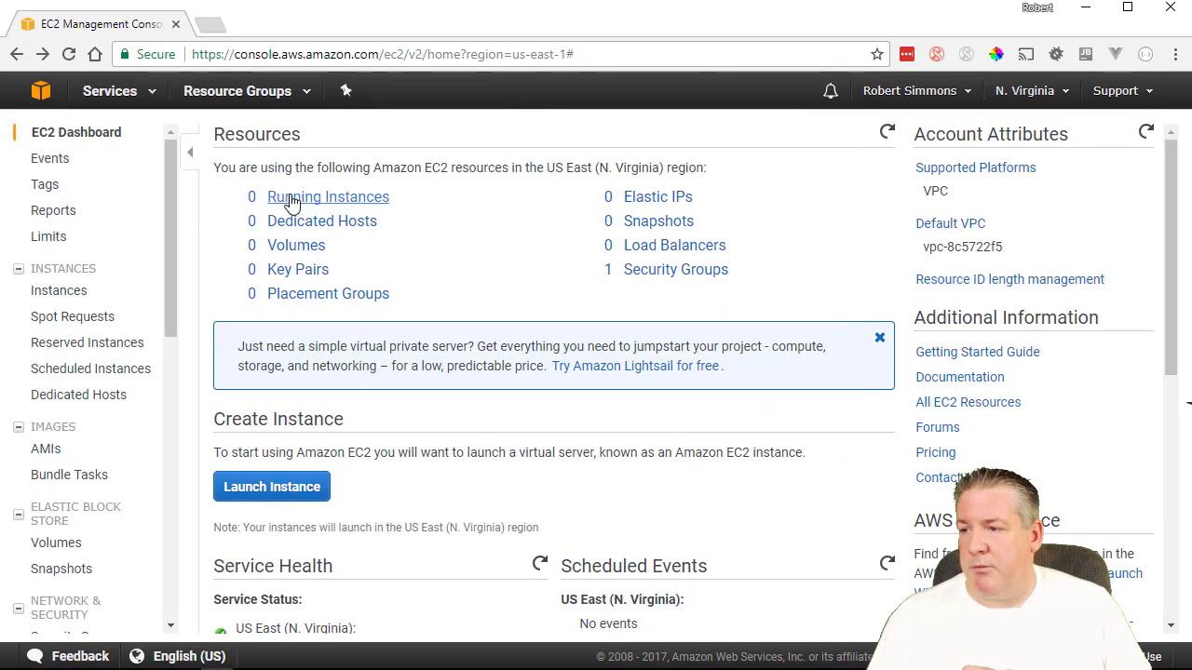
{"action": "left_click", "coordinate": [362, 198]}
{"action": "left_click", "coordinate": [285, 140]}
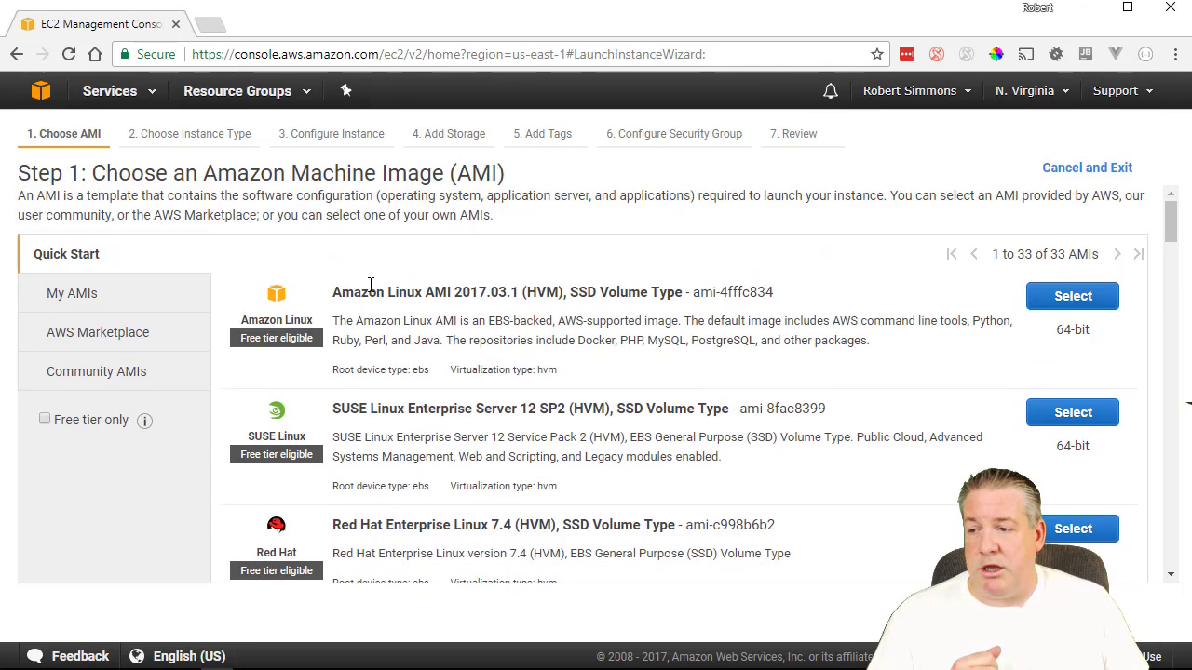
Step: Examine the Quick Start machine images, comparing the Linux and Windows Server options and their free tier eligibility
{"action": "left_click_drag", "start_coordinate": [355, 291], "coordinate": [434, 291]}
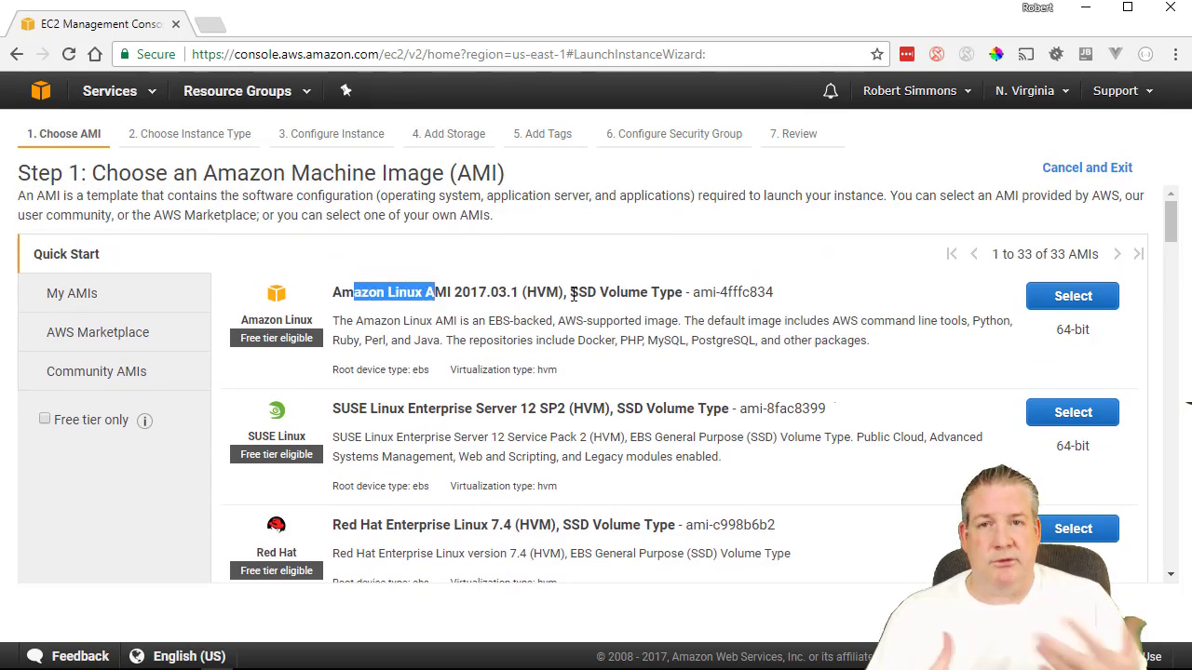
{"action": "left_click_drag", "start_coordinate": [252, 346], "coordinate": [300, 354]}
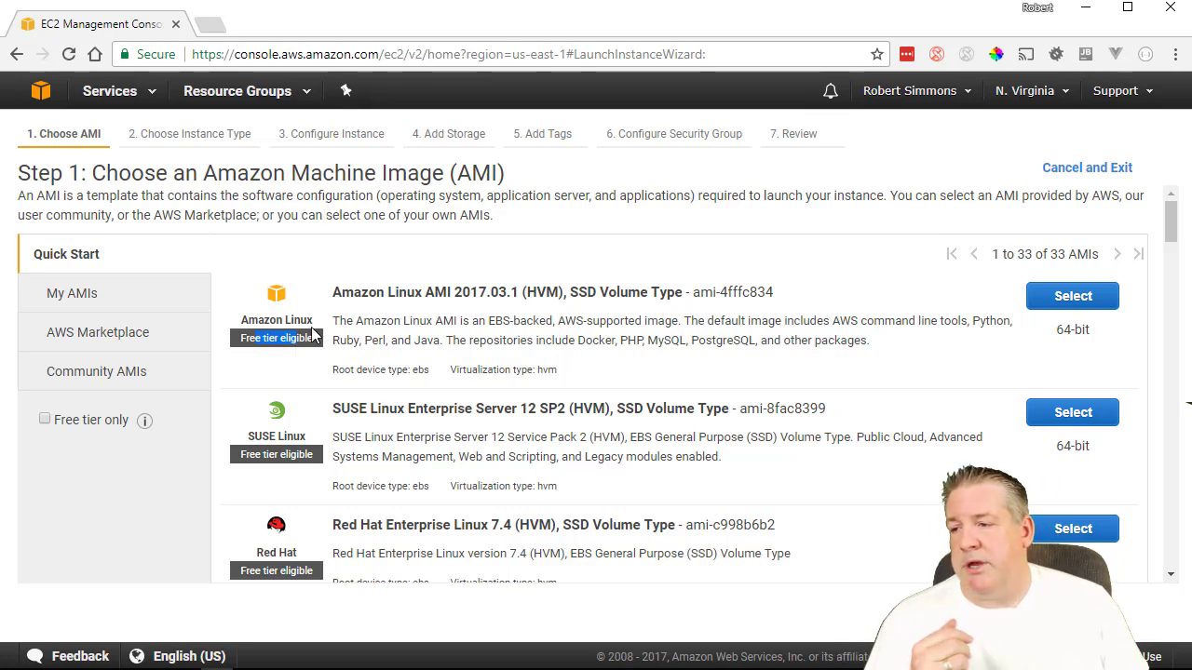
{"action": "scroll", "coordinate": [298, 369], "scroll_direction": "down", "scroll_amount": 1}
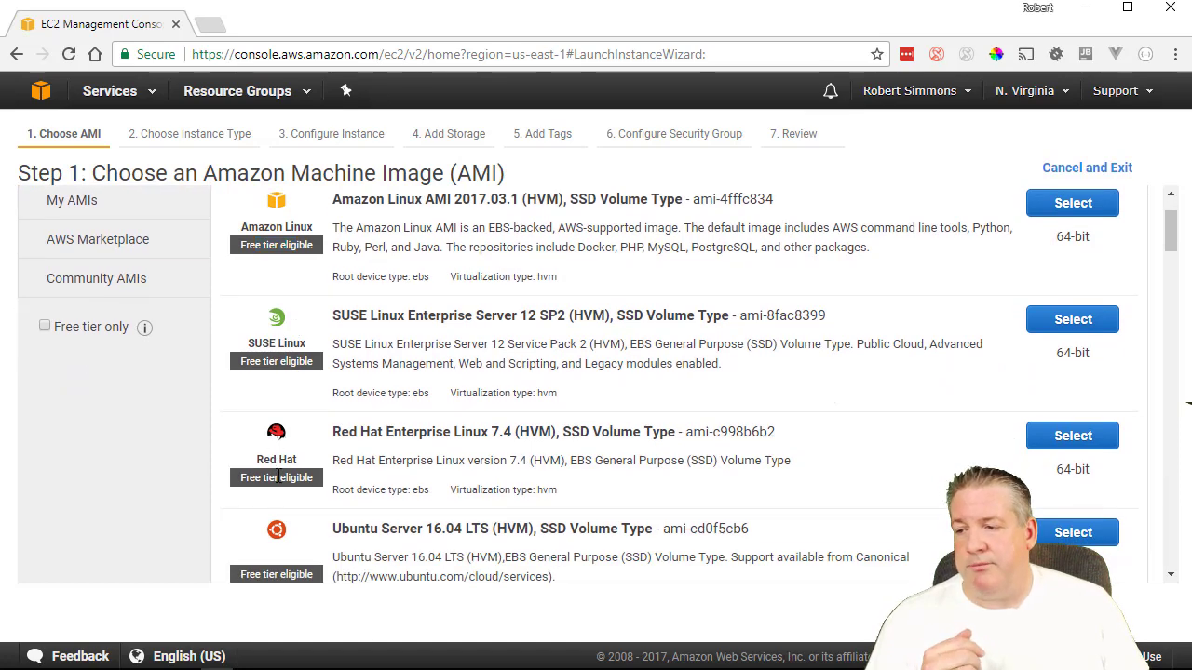
{"action": "scroll", "coordinate": [411, 461], "scroll_direction": "down", "scroll_amount": 2}
{"action": "scroll", "coordinate": [412, 456], "scroll_direction": "down", "scroll_amount": 6}
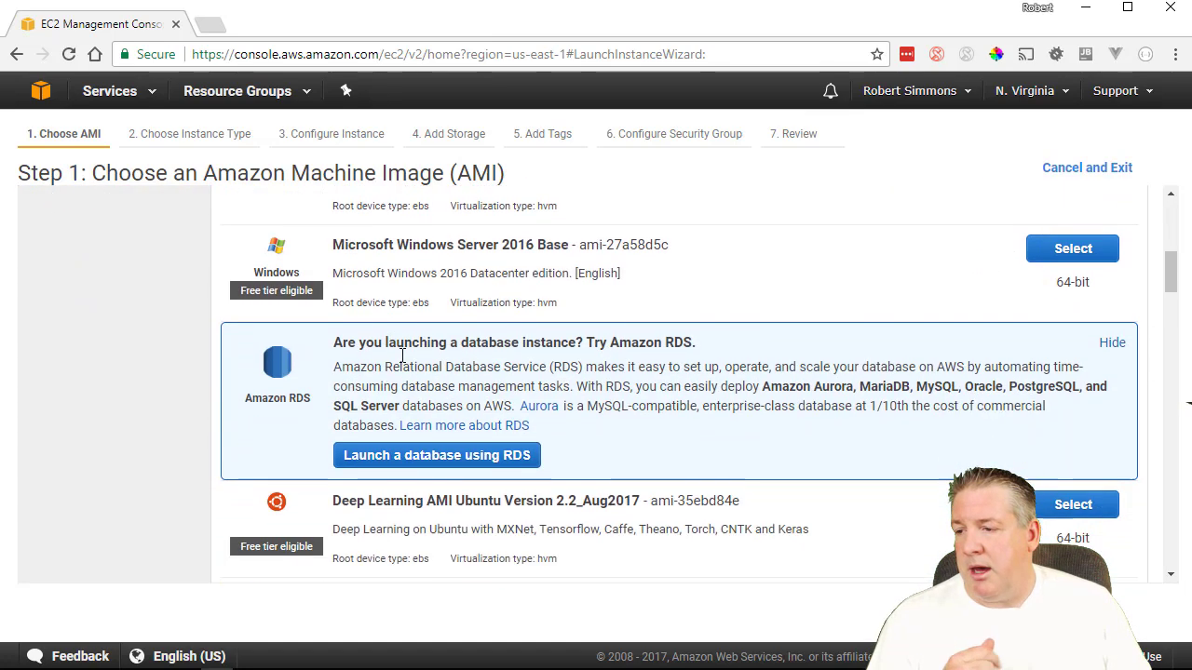
{"action": "scroll", "coordinate": [435, 340], "scroll_direction": "down", "scroll_amount": 2}
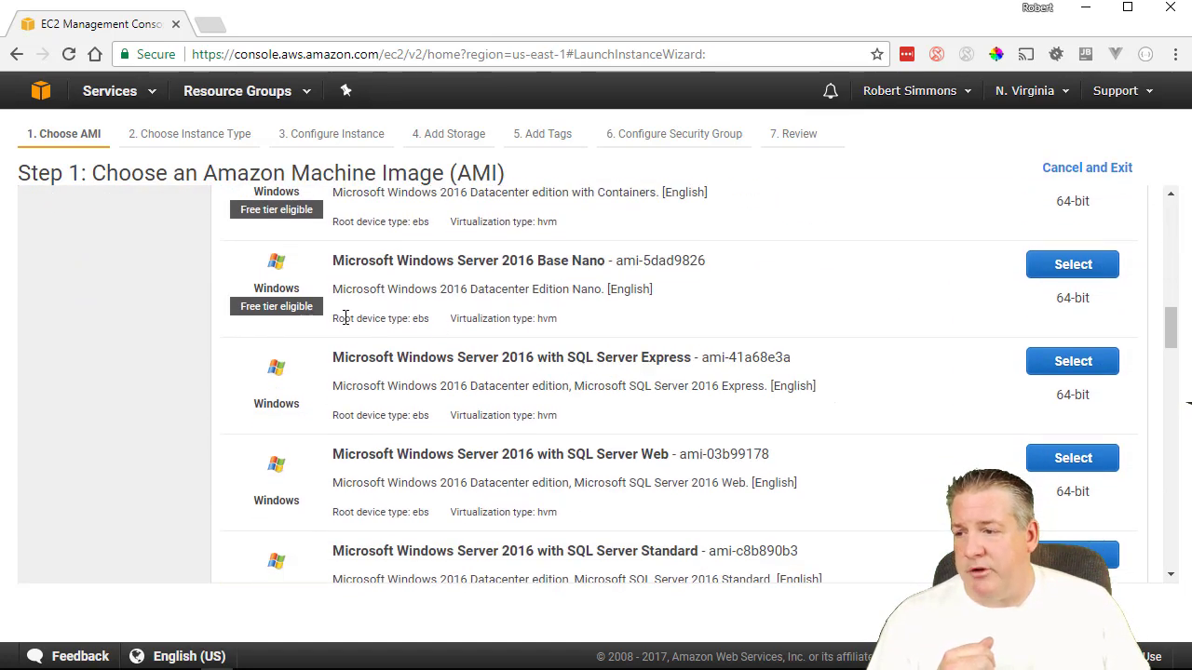
{"action": "scroll", "coordinate": [481, 267], "scroll_direction": "down", "scroll_amount": 1}
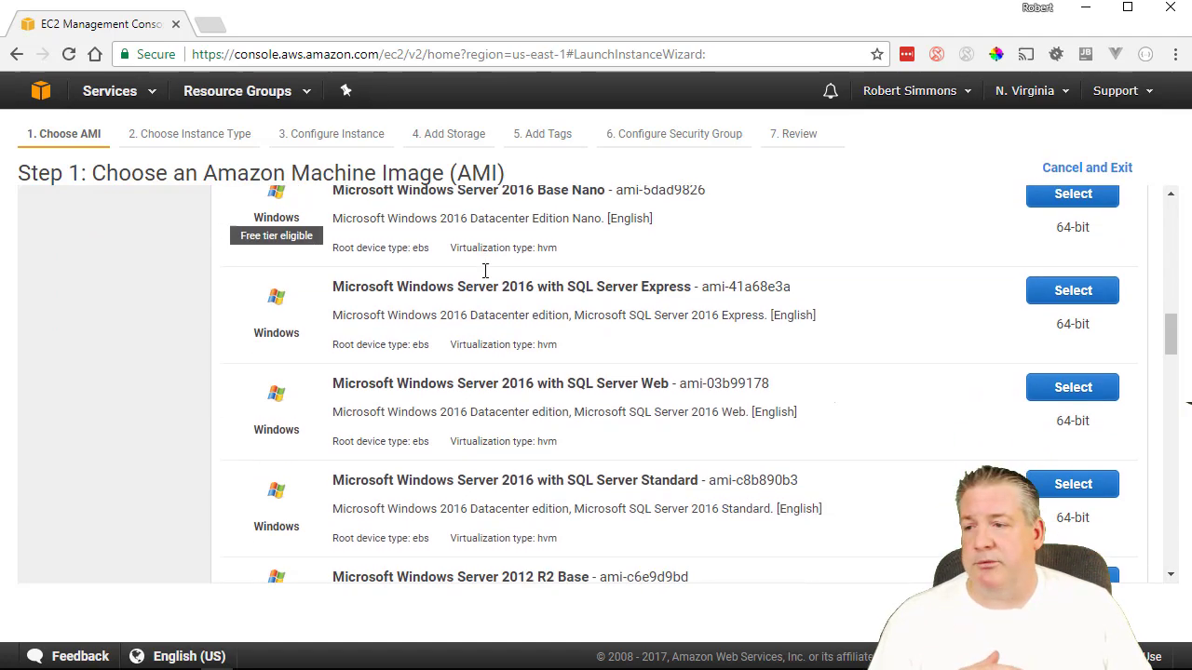
{"action": "scroll", "coordinate": [307, 391], "scroll_direction": "down", "scroll_amount": 3}
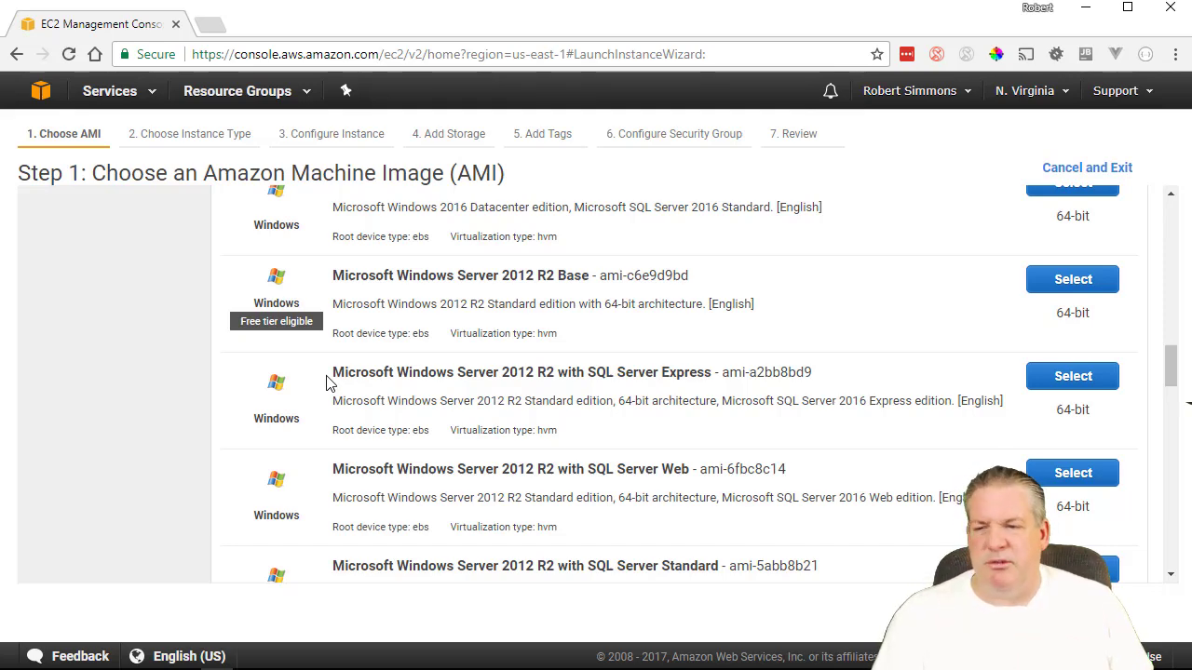
{"action": "scroll", "coordinate": [707, 391], "scroll_direction": "up", "scroll_amount": 5}
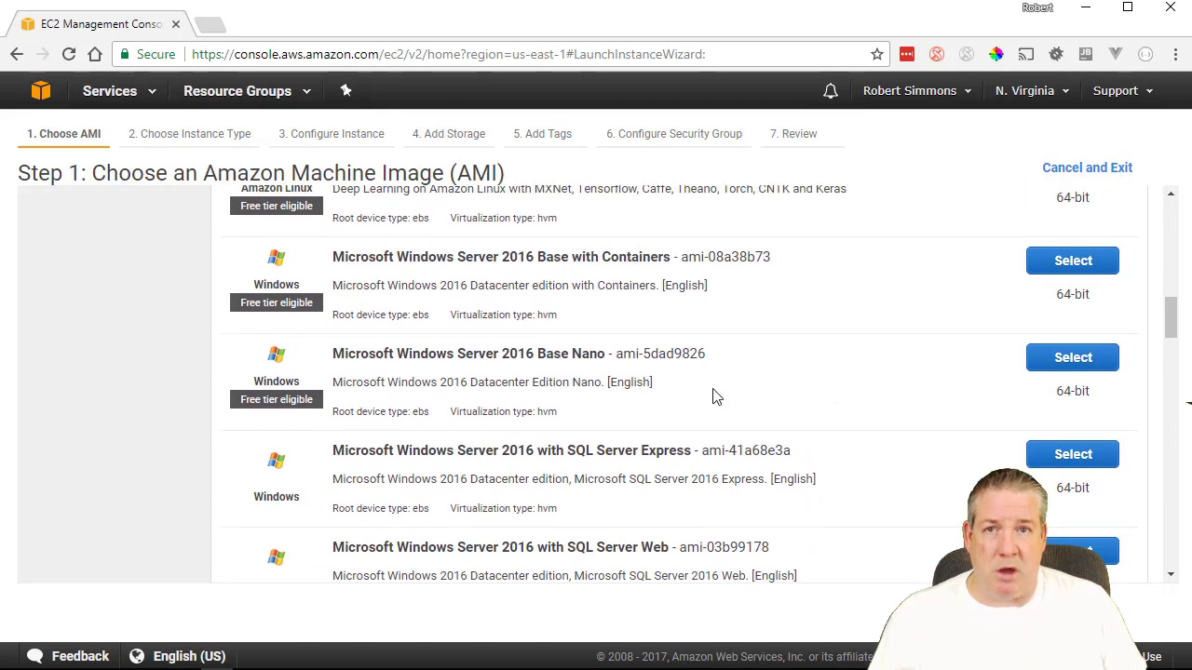
{"action": "scroll", "coordinate": [715, 396], "scroll_direction": "up", "scroll_amount": 10}
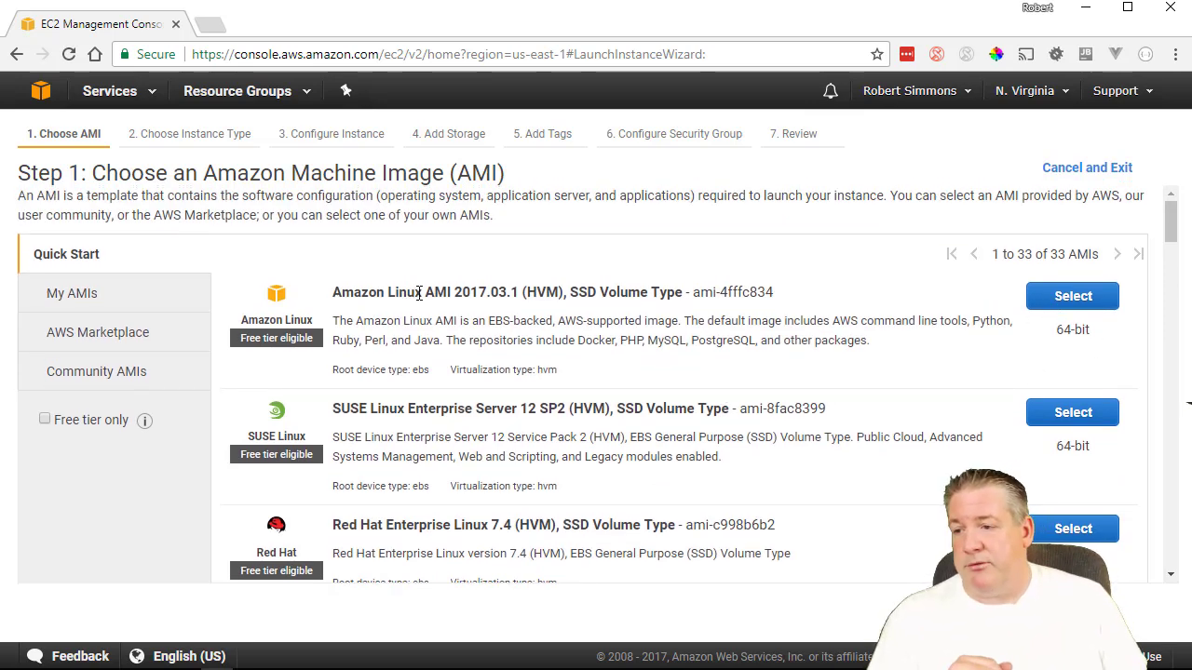
{"action": "left_click_drag", "start_coordinate": [413, 292], "coordinate": [455, 293]}
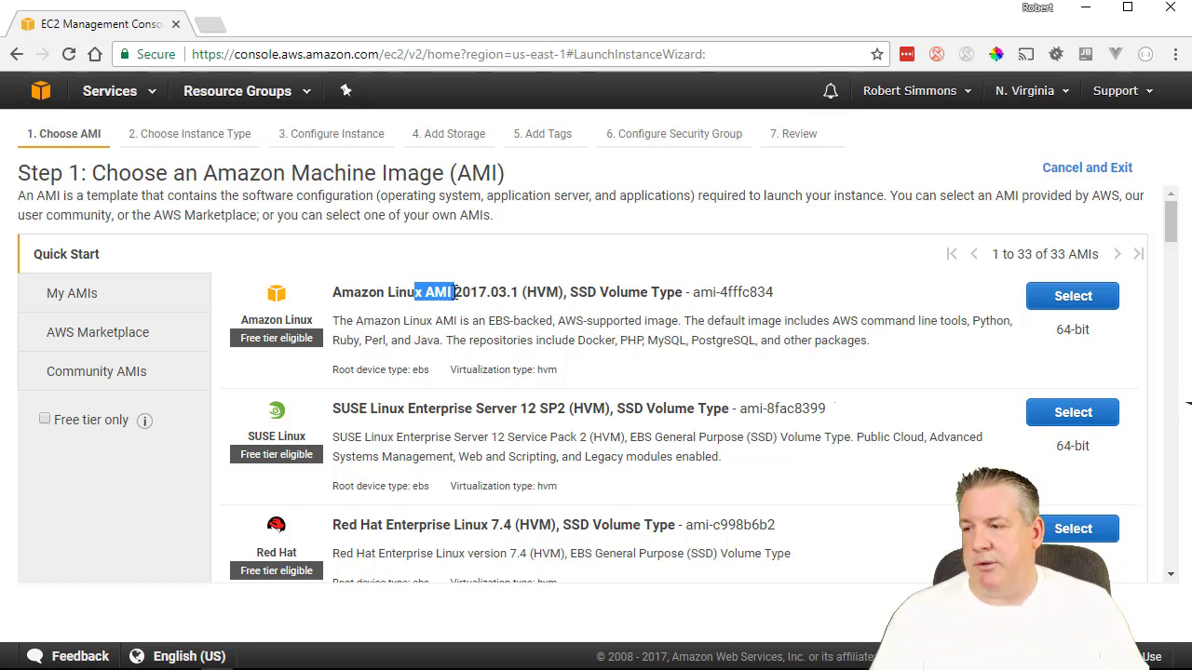
Step: Browse the AWS Marketplace images, reviewing the featured software and the product categories
{"action": "left_click", "coordinate": [137, 343]}
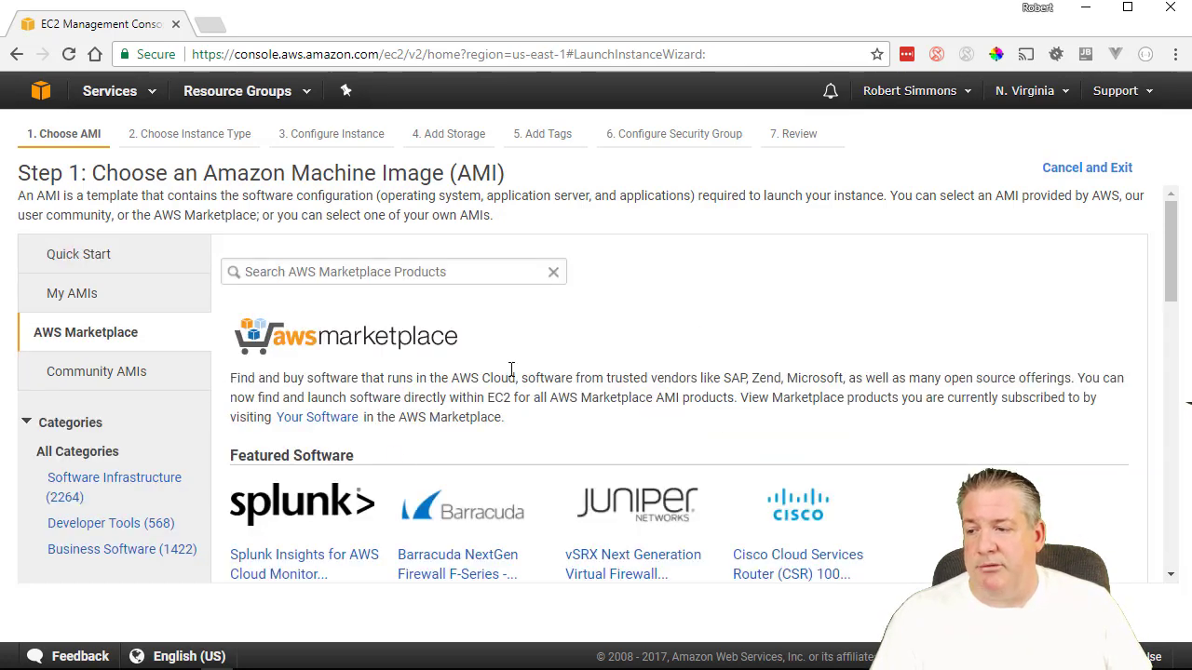
{"action": "scroll", "coordinate": [509, 372], "scroll_direction": "down", "scroll_amount": 7}
{"action": "scroll", "coordinate": [509, 374], "scroll_direction": "down", "scroll_amount": 2}
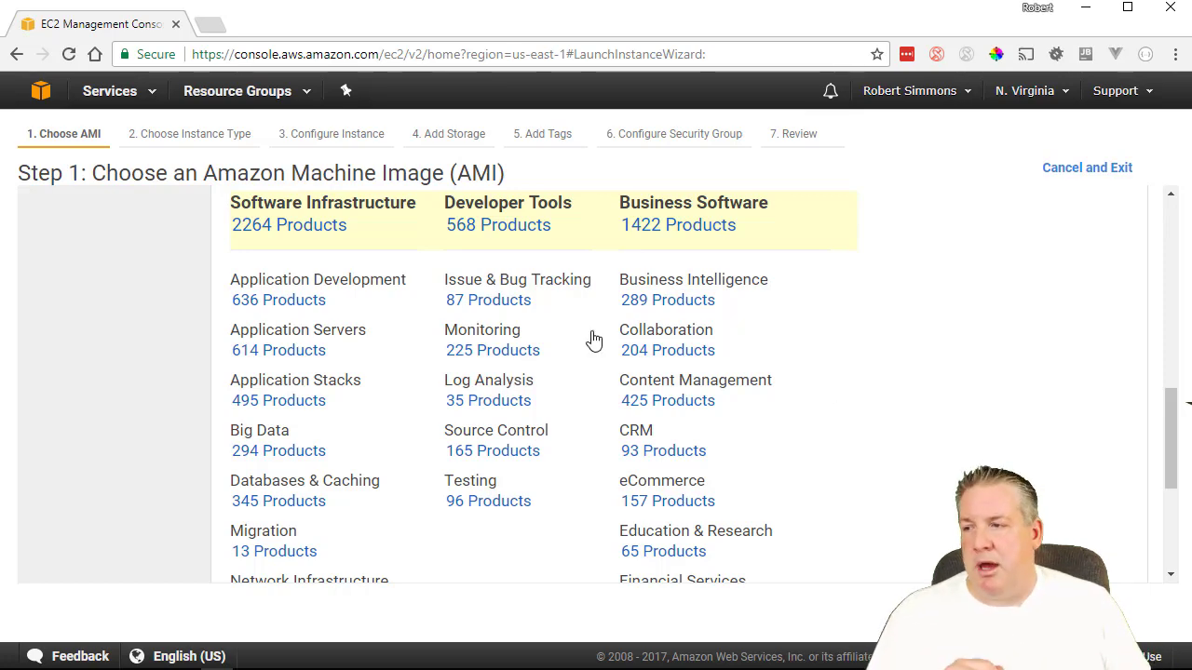
{"action": "scroll", "coordinate": [532, 321], "scroll_direction": "up", "scroll_amount": 2}
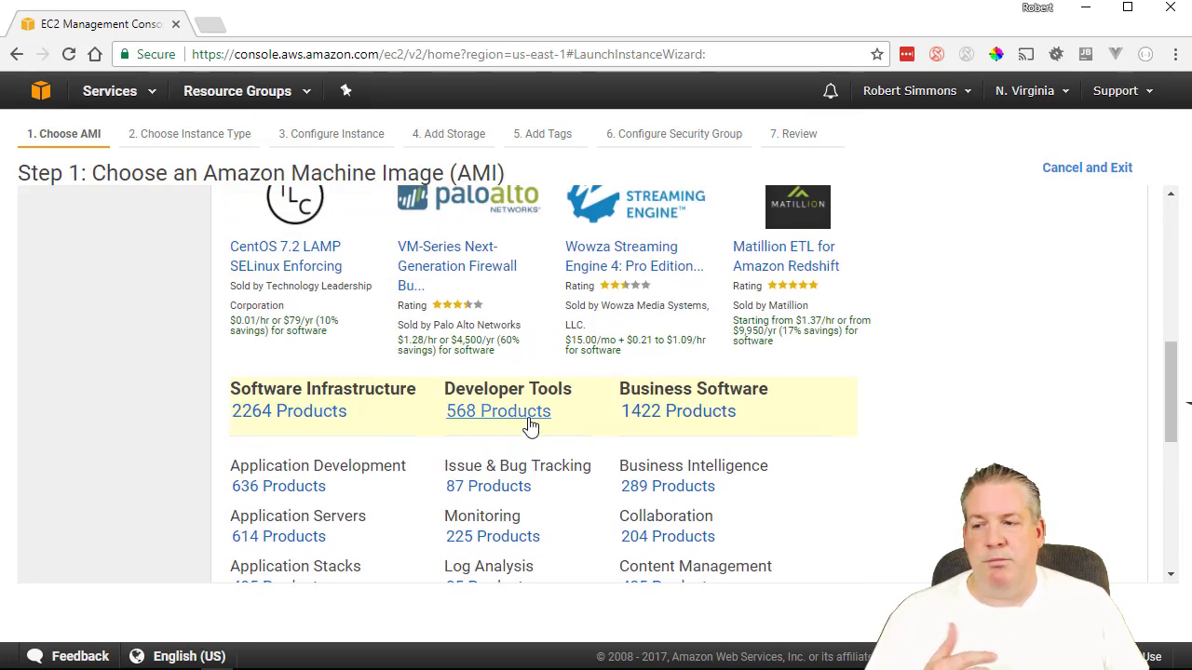
{"action": "scroll", "coordinate": [528, 423], "scroll_direction": "up", "scroll_amount": 5}
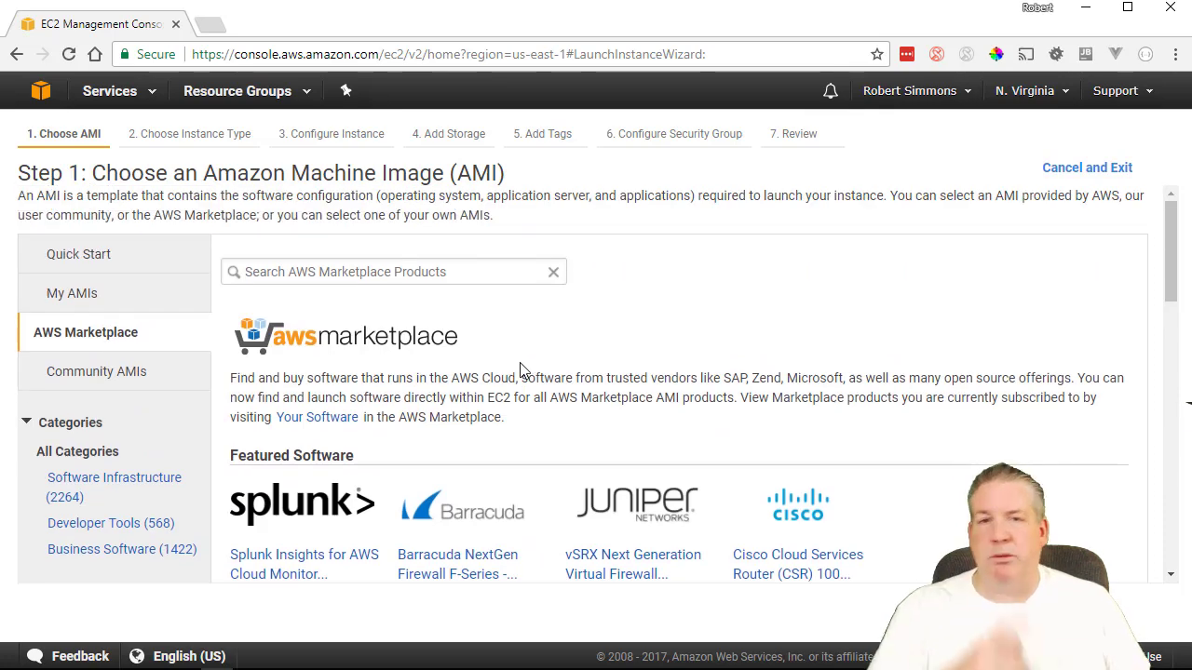
Step: Return to the Quick Start images after opening My AMIs, and select Amazon Linux AMI 2017.03.1 (HVM), SSD Volume Type
{"action": "left_click", "coordinate": [54, 298]}
{"action": "left_click", "coordinate": [155, 268]}
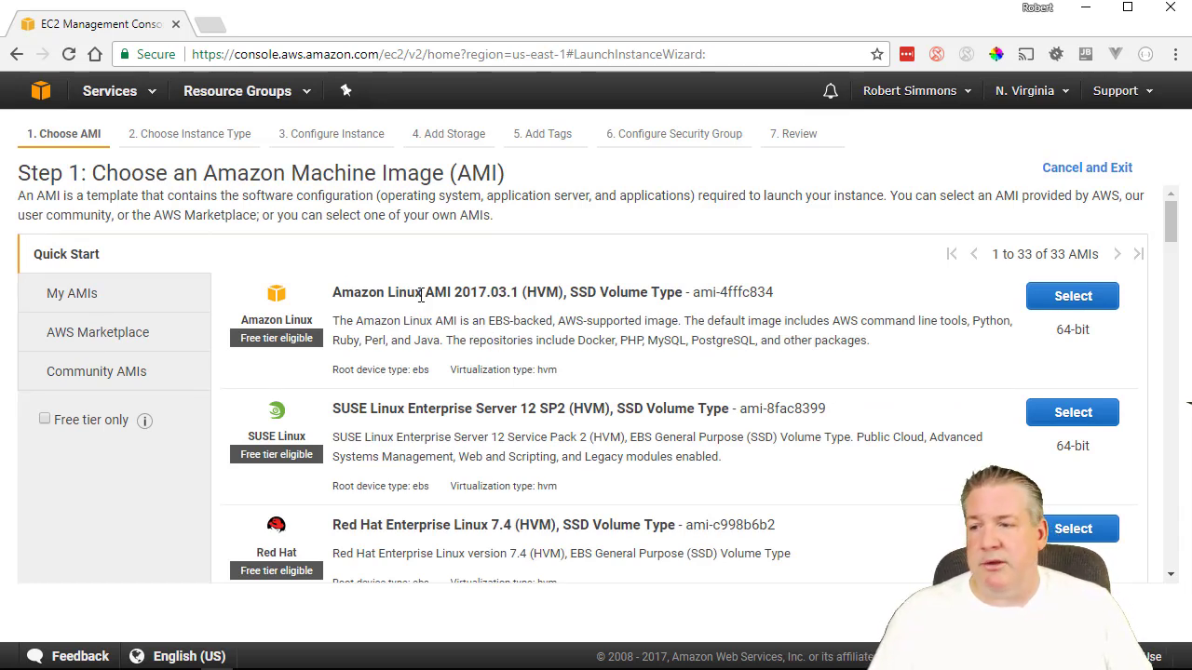
{"action": "left_click", "coordinate": [1070, 296]}
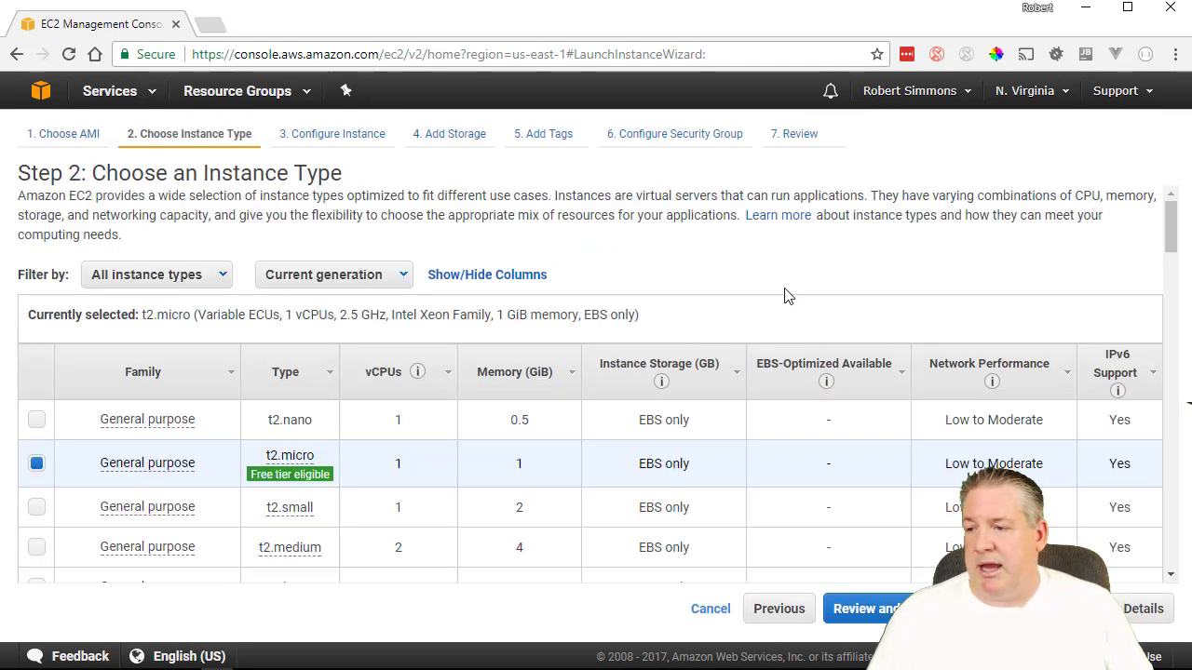
Step: Examine the free-tier t2.micro instance type, including its network performance, alongside the other t2 sizes
{"action": "scroll", "coordinate": [763, 293], "scroll_direction": "down", "scroll_amount": 1}
{"action": "scroll", "coordinate": [761, 292], "scroll_direction": "down", "scroll_amount": 1}
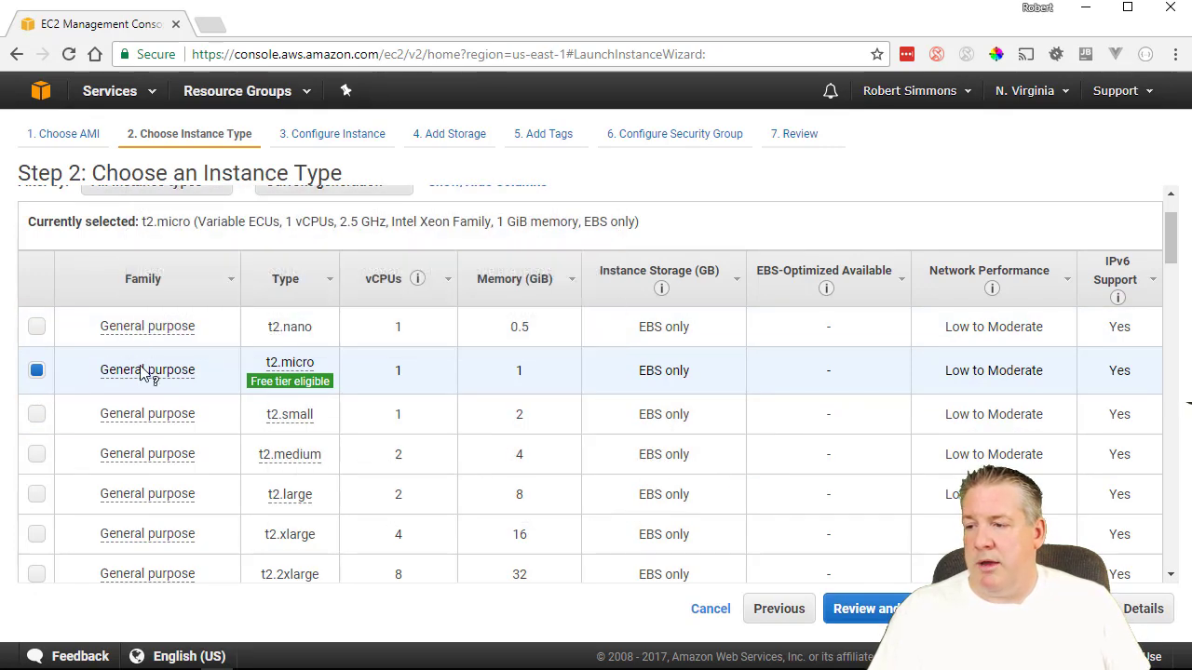
{"action": "mouse_move", "coordinate": [144, 375]}
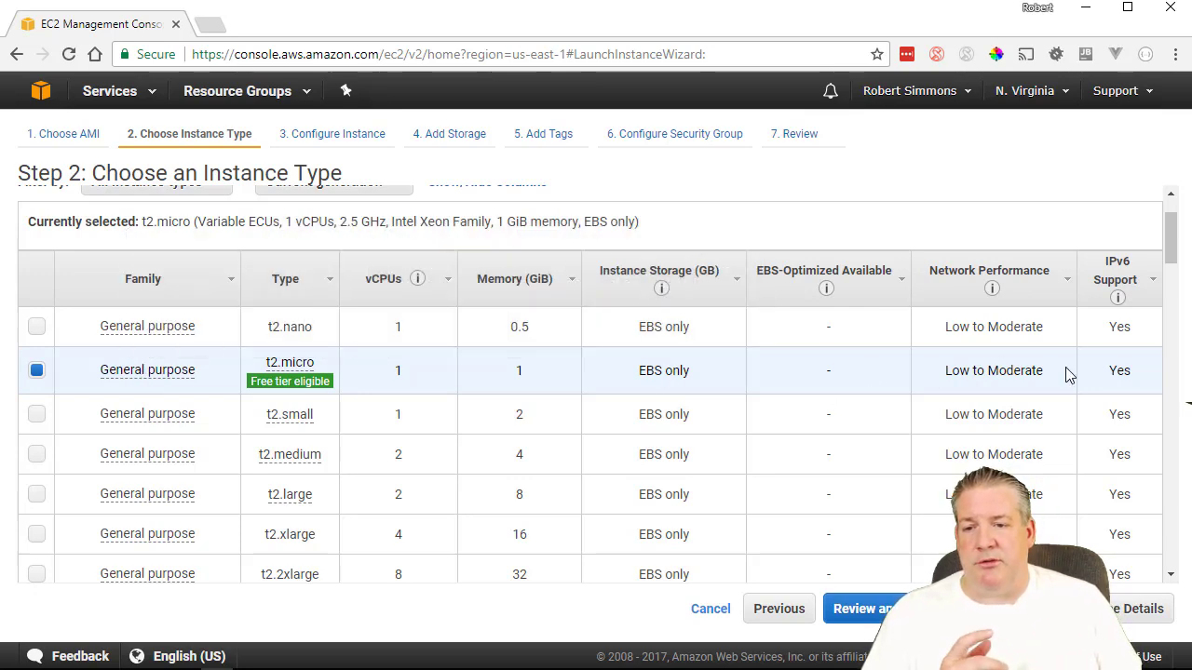
{"action": "left_click_drag", "start_coordinate": [1064, 373], "coordinate": [936, 370]}
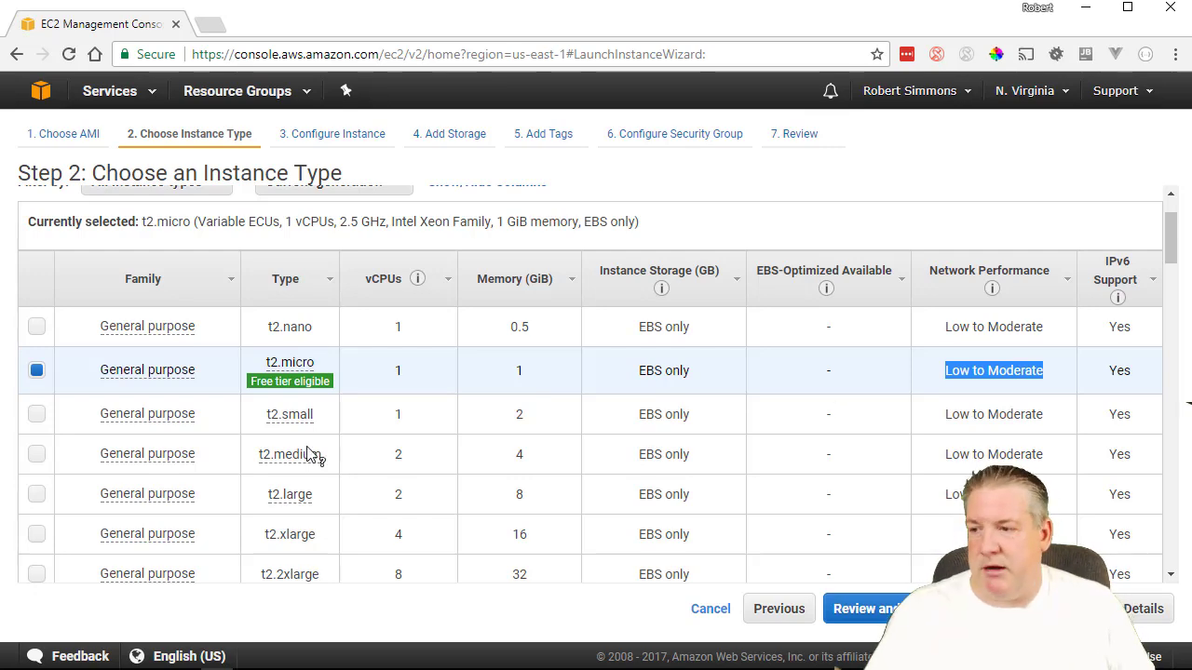
{"action": "mouse_move", "coordinate": [316, 456]}
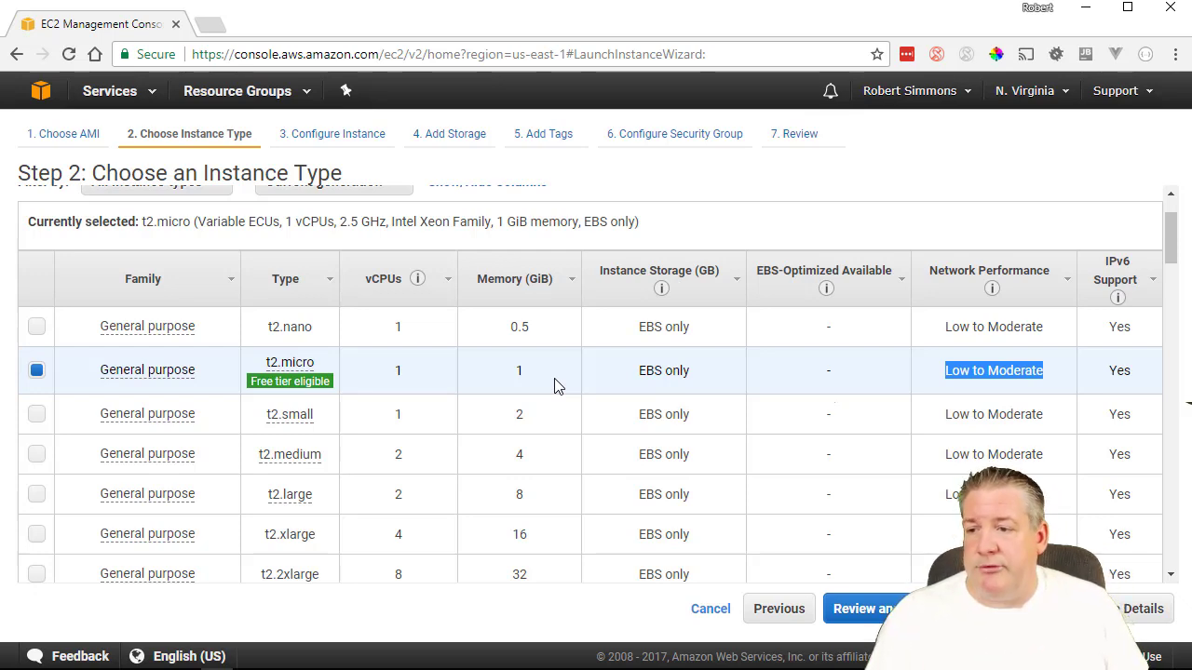
Step: Review the larger compute, GPU, memory and storage optimized instance types, highlighting the vCPU and memory values of x1.32xlarge
{"action": "scroll", "coordinate": [487, 353], "scroll_direction": "down", "scroll_amount": 1}
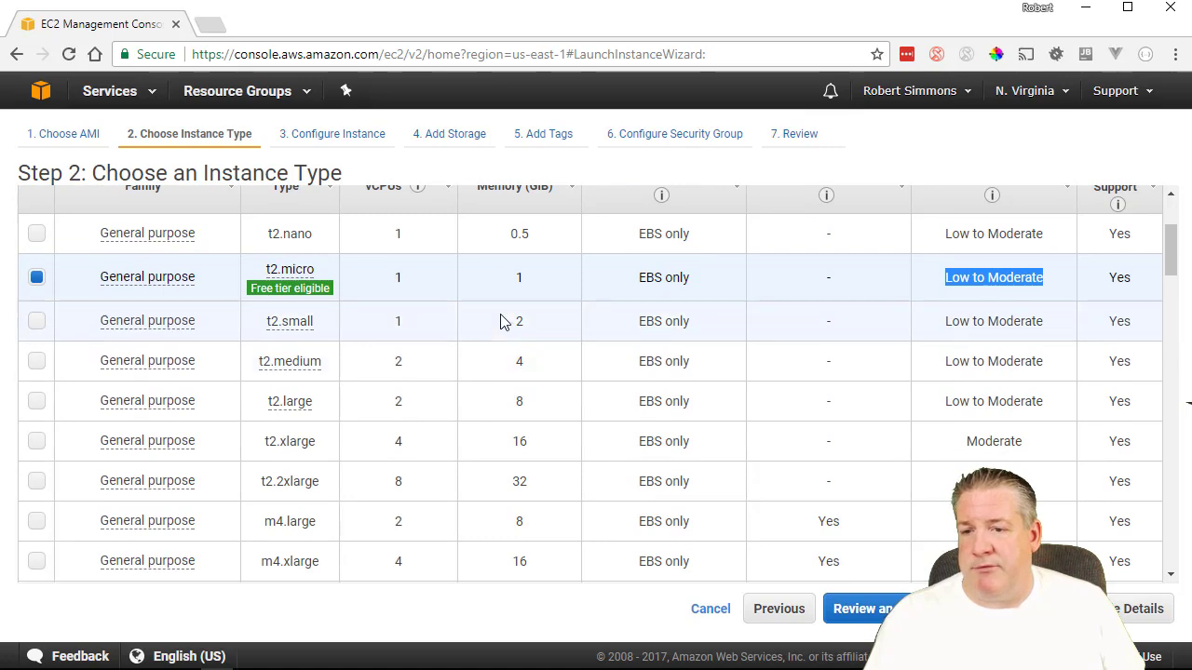
{"action": "scroll", "coordinate": [503, 319], "scroll_direction": "down", "scroll_amount": 6}
{"action": "scroll", "coordinate": [503, 350], "scroll_direction": "down", "scroll_amount": 9}
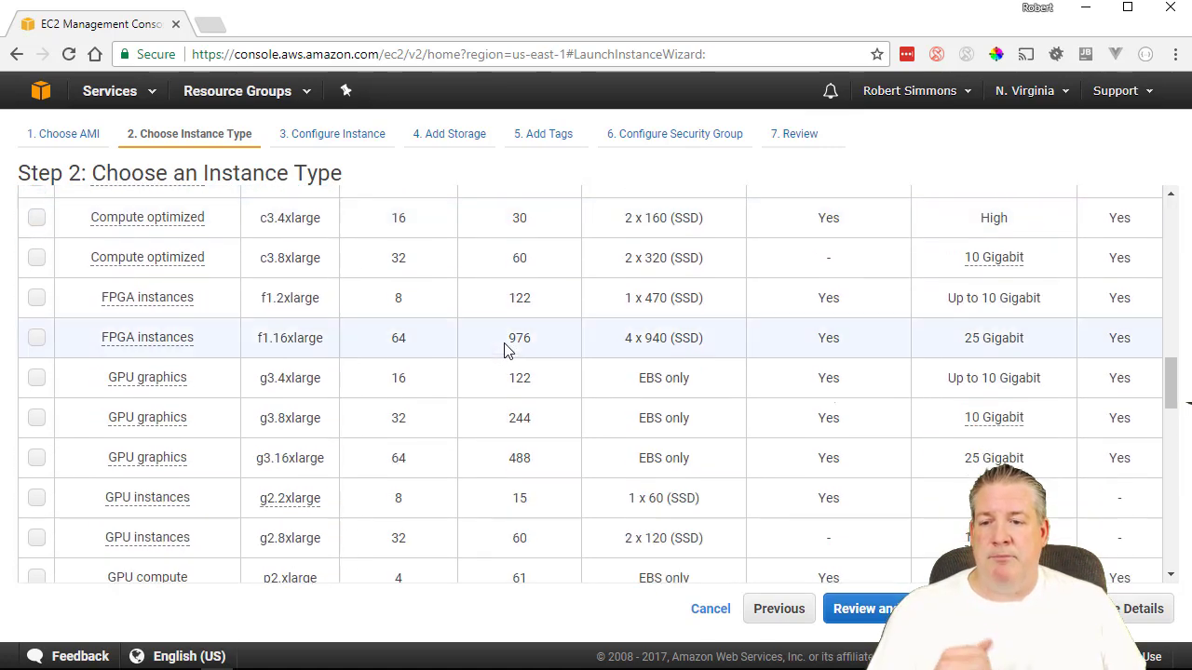
{"action": "scroll", "coordinate": [494, 396], "scroll_direction": "down", "scroll_amount": 6}
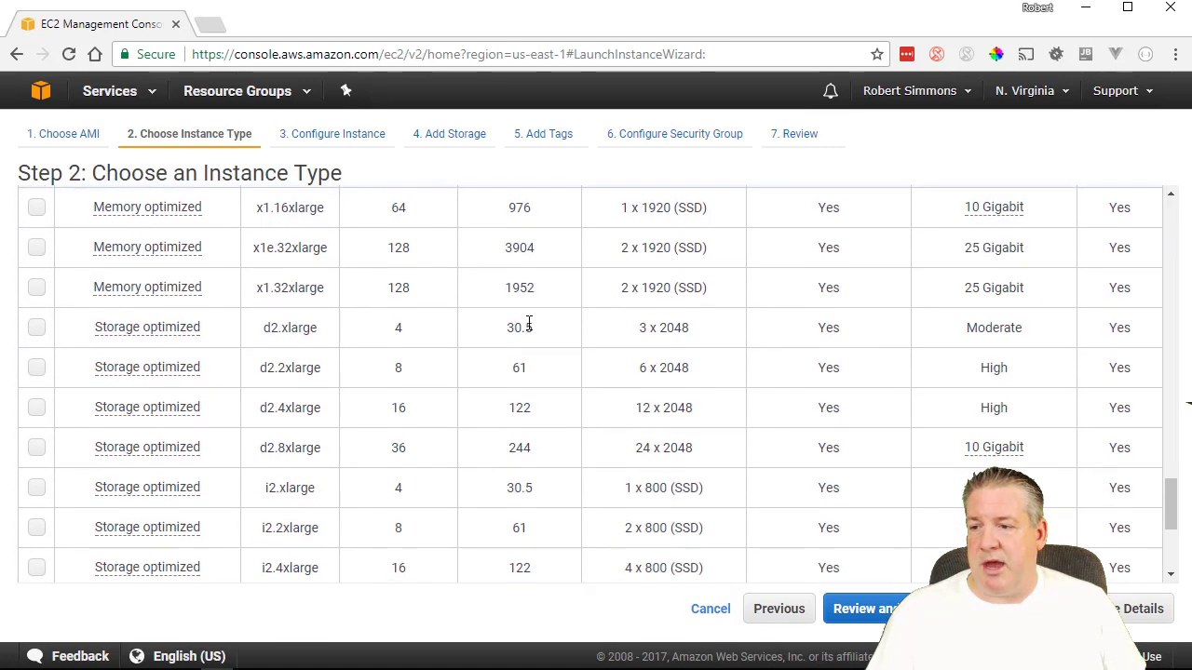
{"action": "left_click_drag", "start_coordinate": [558, 288], "coordinate": [384, 296]}
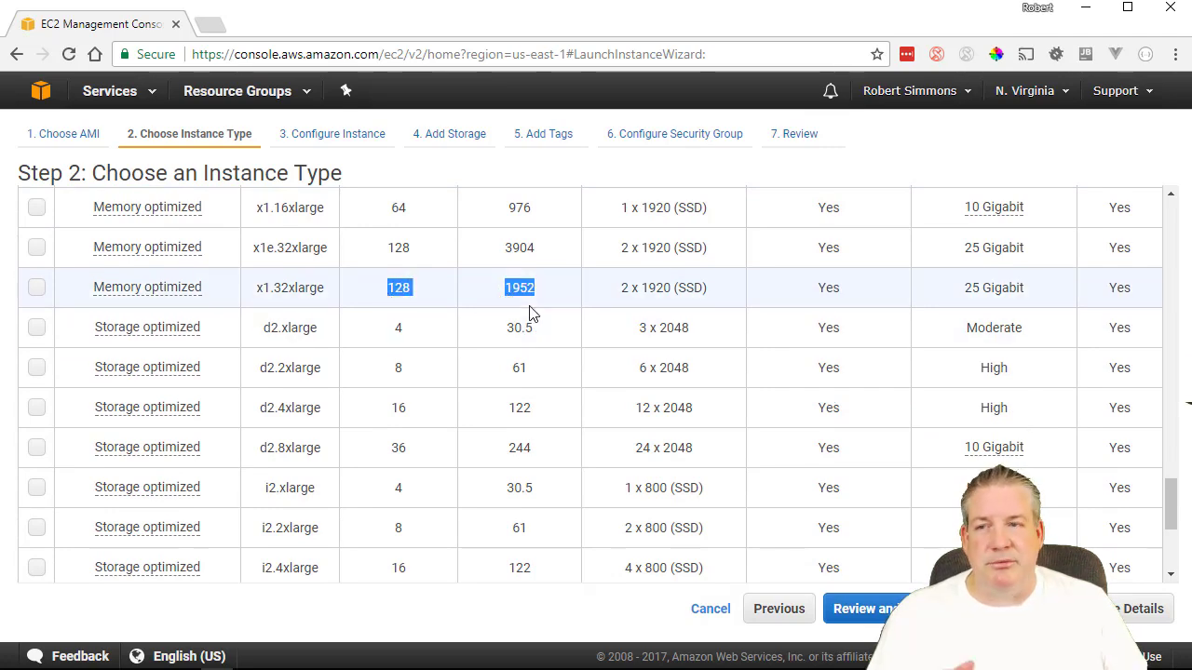
{"action": "scroll", "coordinate": [641, 271], "scroll_direction": "up", "scroll_amount": 6}
{"action": "scroll", "coordinate": [641, 272], "scroll_direction": "up", "scroll_amount": 10}
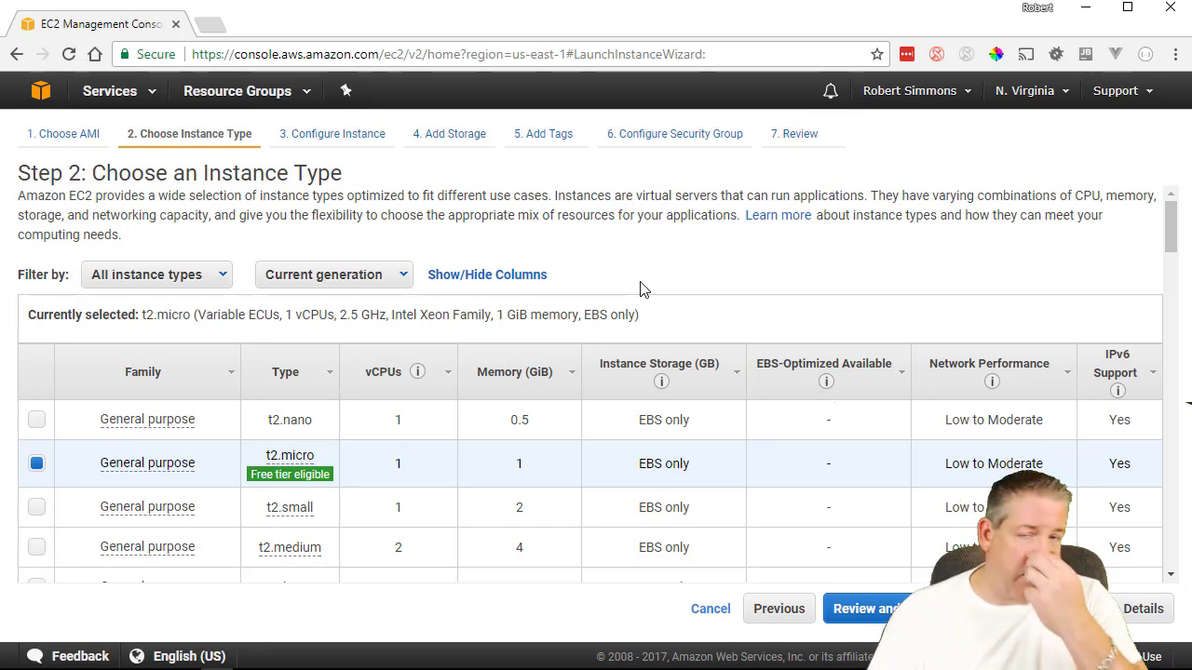
Step: Search Google for "t2.micro pricing" in a new browser tab and look through the results for T2 hourly prices
{"action": "mouse_move", "coordinate": [285, 455]}
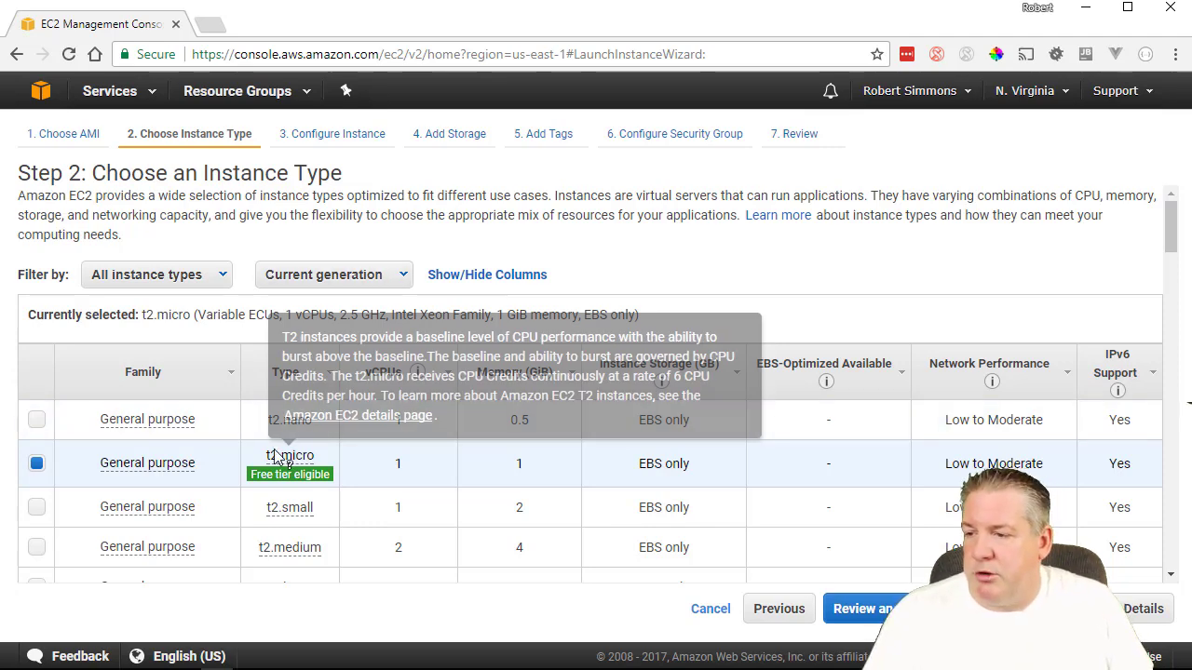
{"action": "mouse_move", "coordinate": [293, 475]}
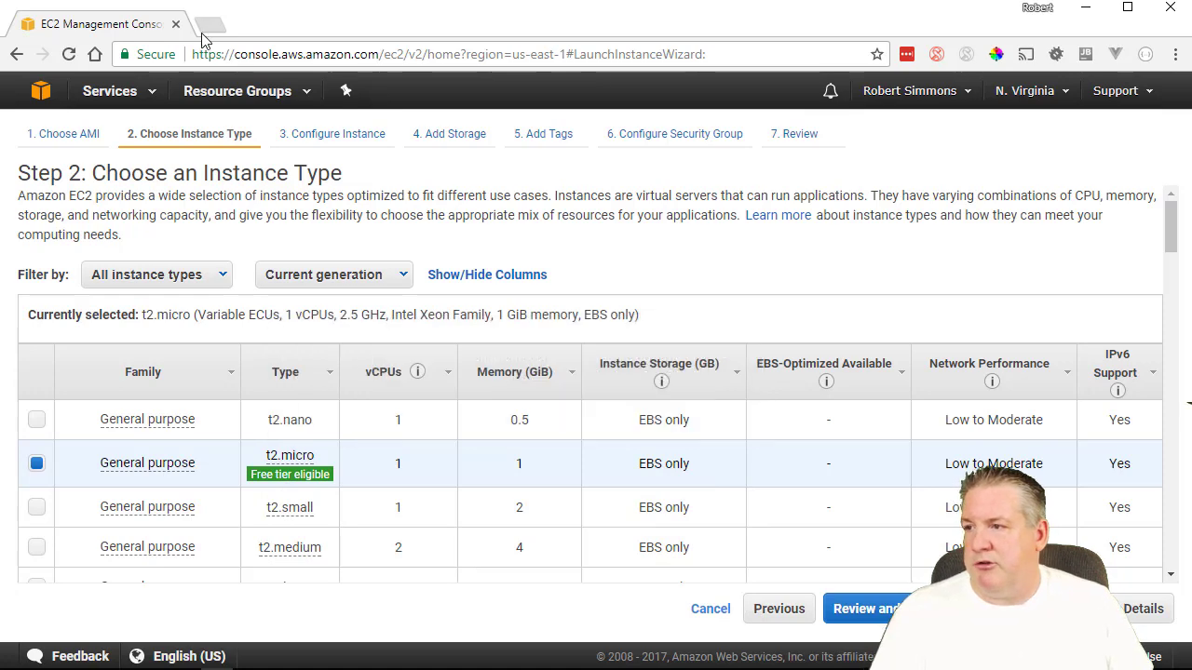
{"action": "left_click", "coordinate": [211, 26]}
{"action": "left_click", "coordinate": [104, 24]}
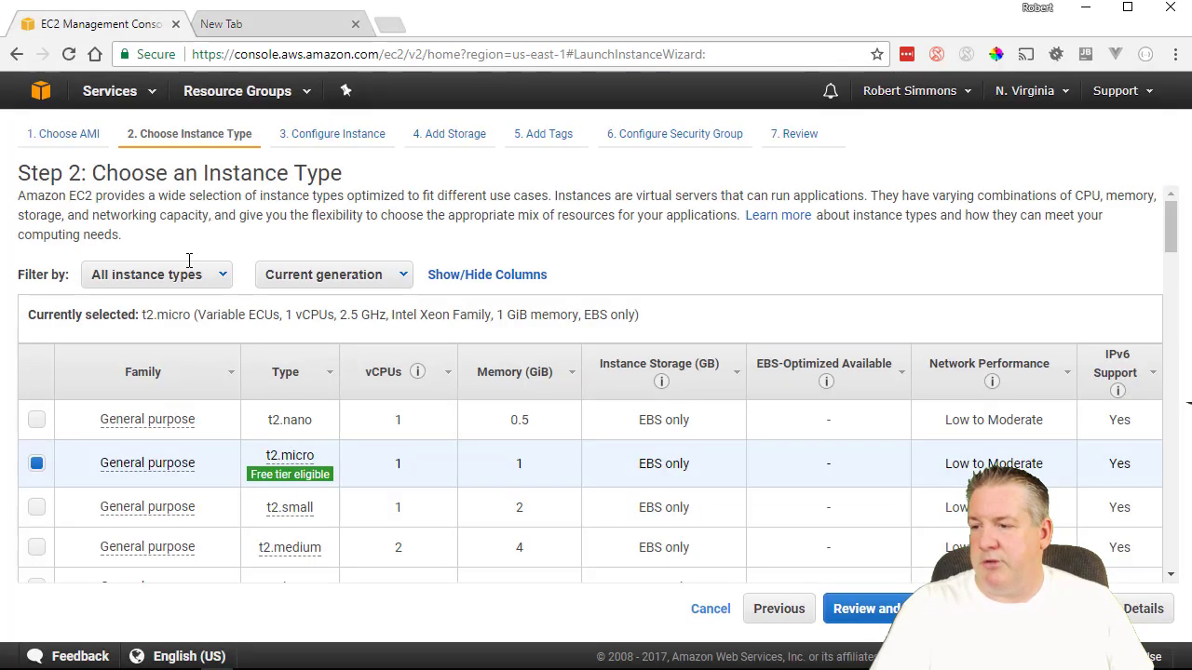
{"action": "left_click", "coordinate": [298, 32]}
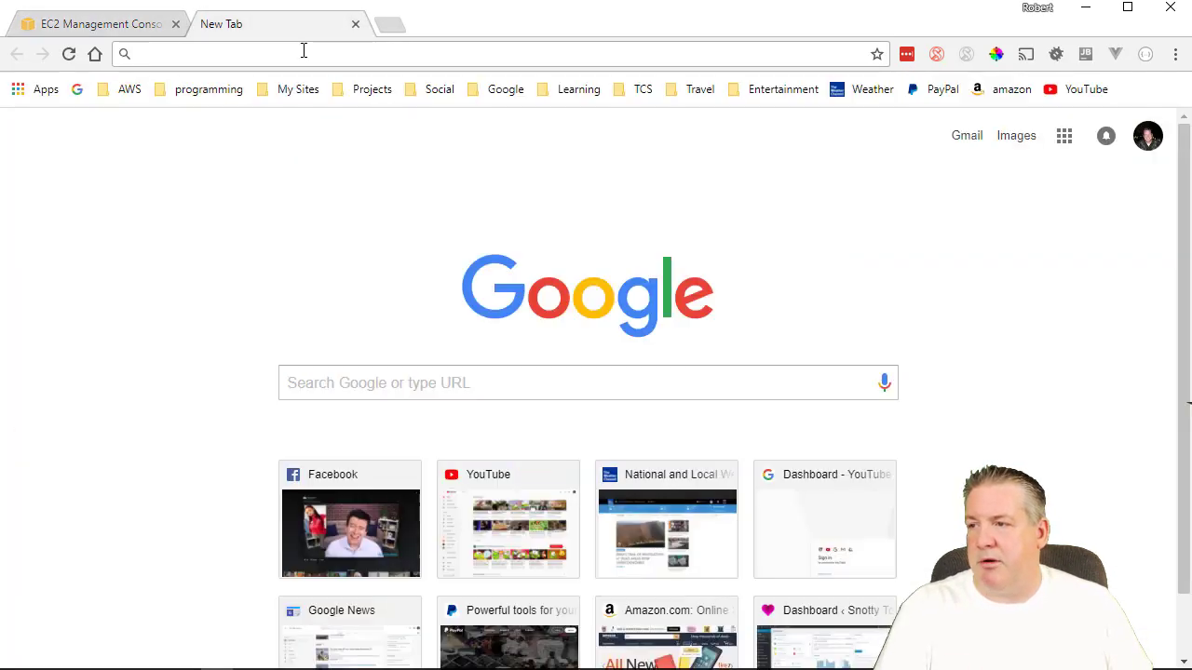
{"action": "type", "text": "t2."}
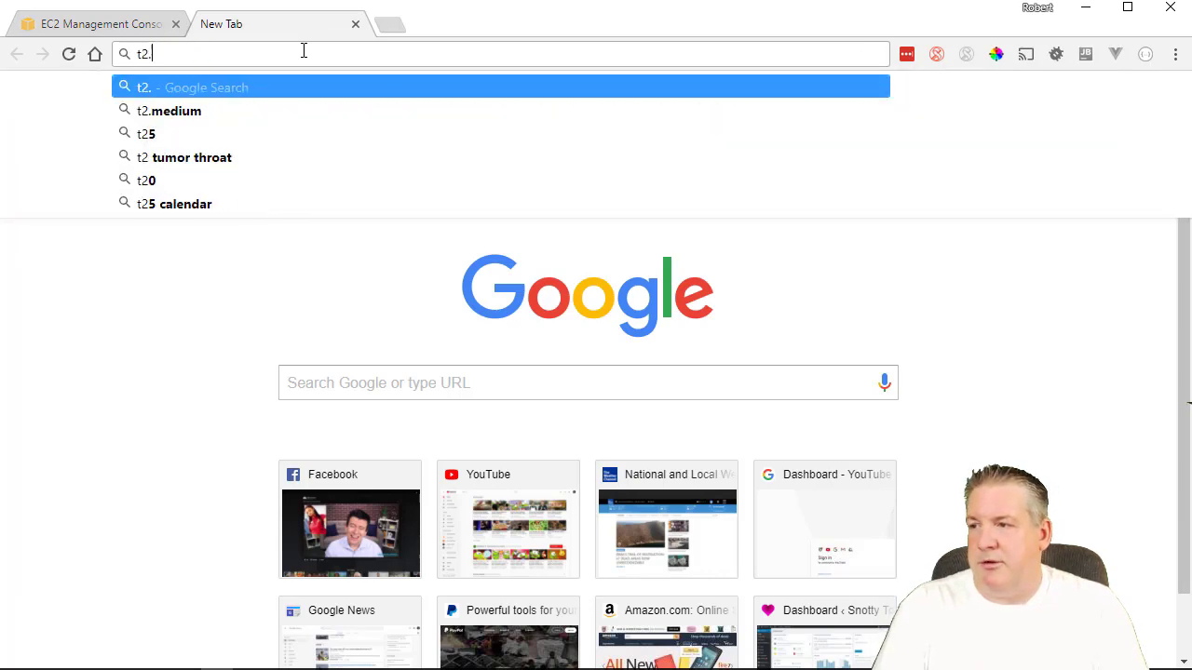
{"action": "type", "text": "micro pricing"}
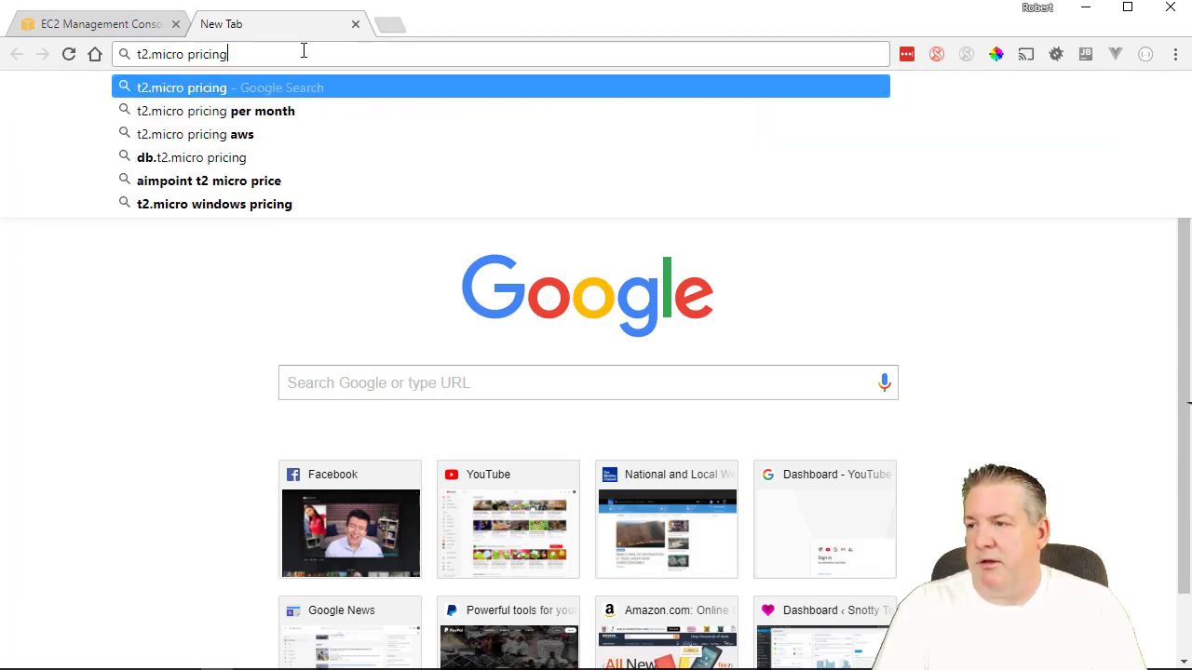
{"action": "key", "text": "Return"}
{"action": "scroll", "coordinate": [423, 176], "scroll_direction": "down", "scroll_amount": 4}
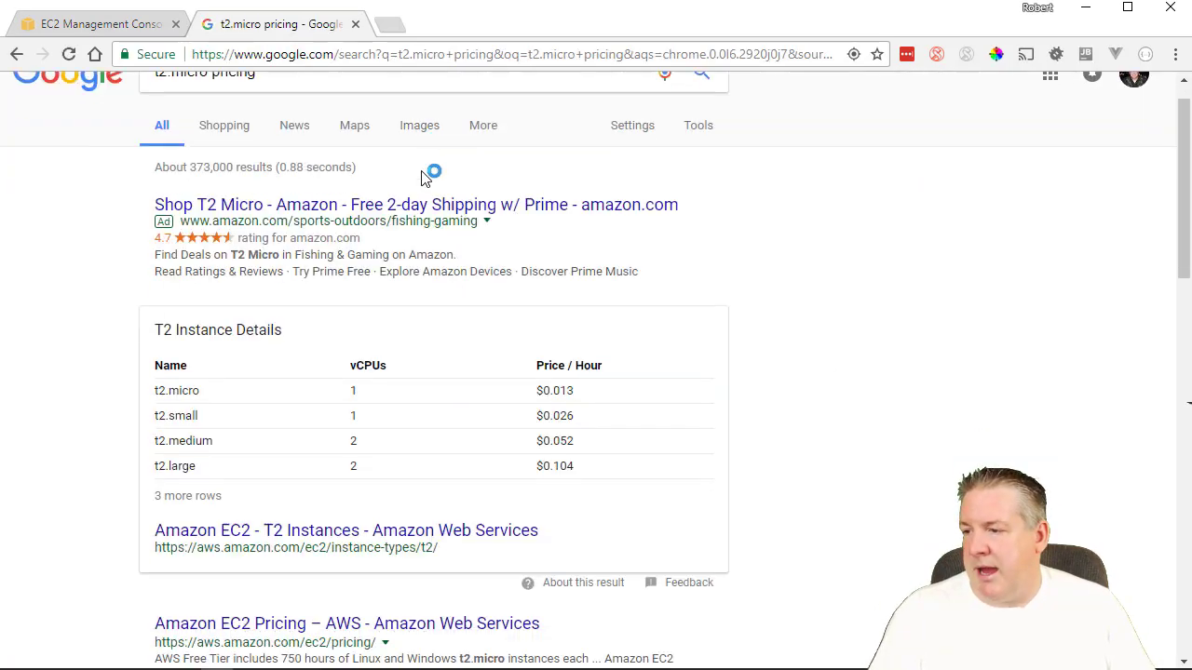
Step: Open the Amazon EC2 Pricing page from the search results and review the On-Demand, Spot, Reserved and Dedicated pricing options
{"action": "scroll", "coordinate": [567, 215], "scroll_direction": "up", "scroll_amount": 2}
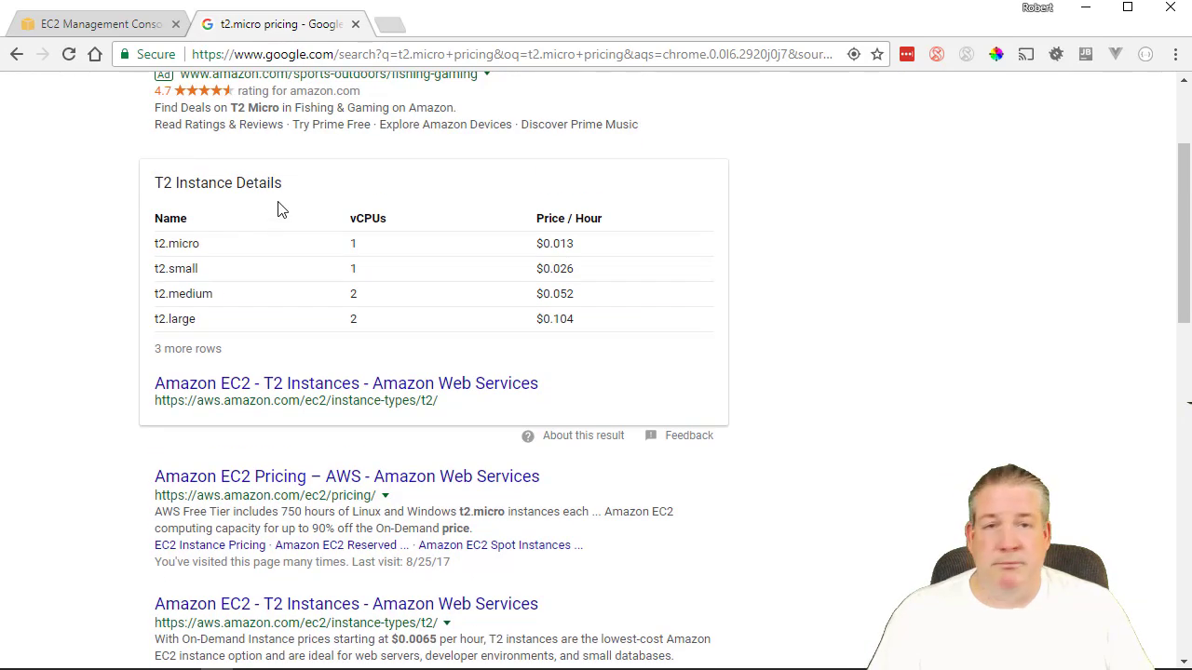
{"action": "scroll", "coordinate": [221, 271], "scroll_direction": "down", "scroll_amount": 4}
{"action": "left_click", "coordinate": [256, 114]}
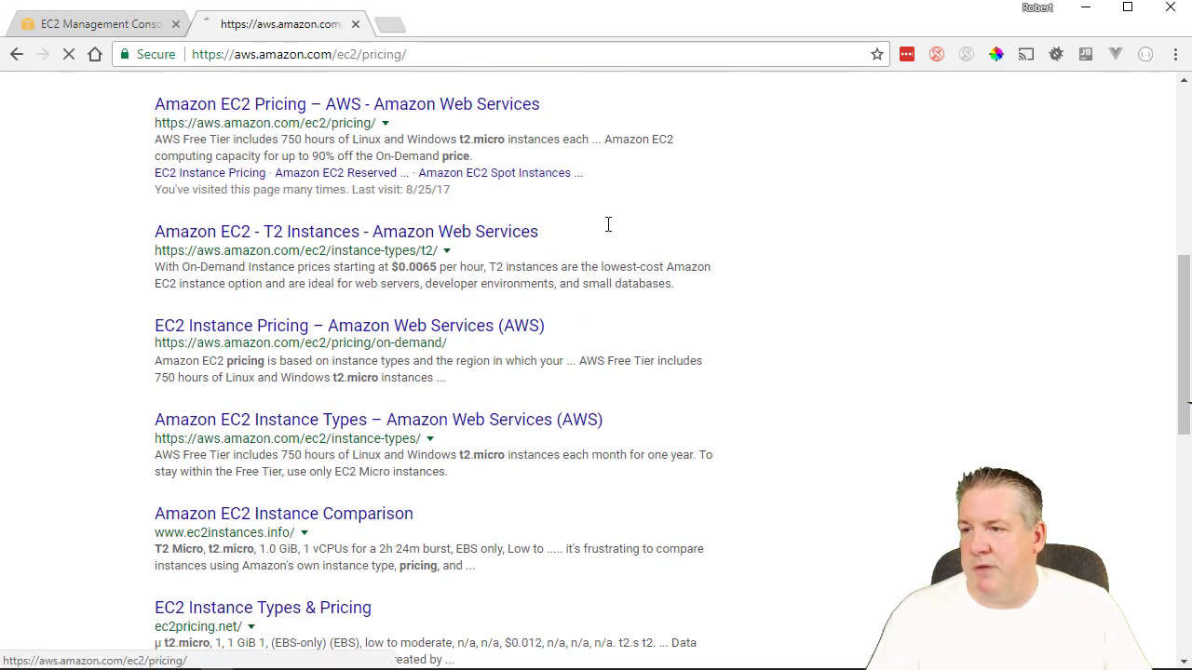
{"action": "scroll", "coordinate": [444, 335], "scroll_direction": "down", "scroll_amount": 6}
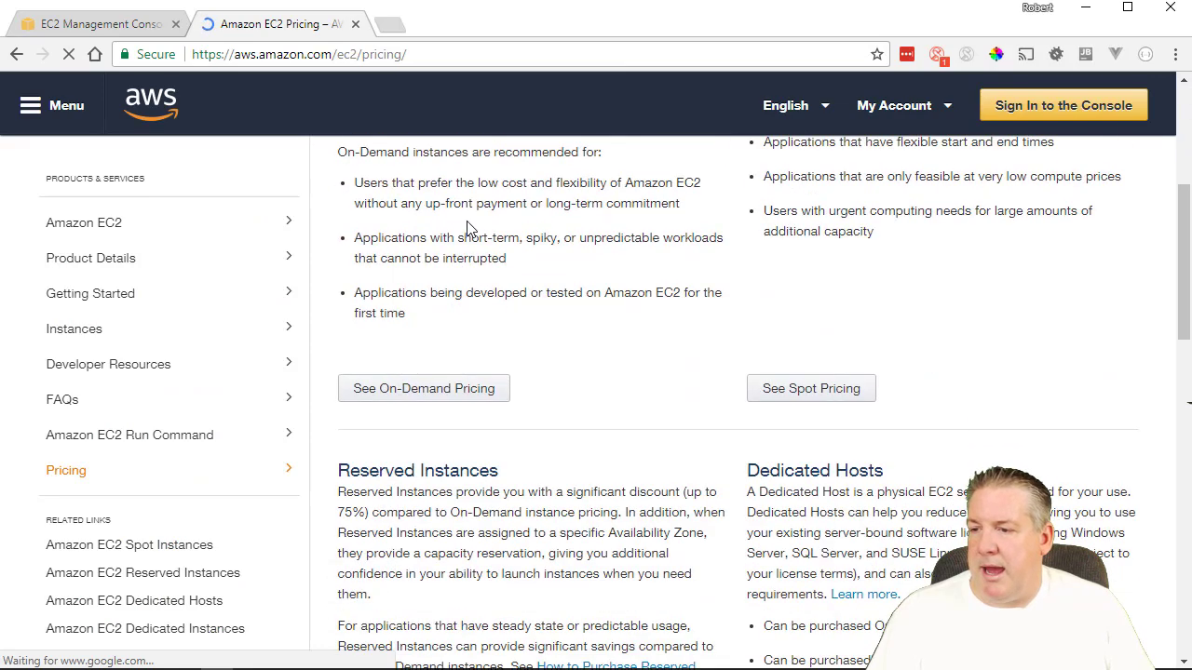
{"action": "scroll", "coordinate": [470, 244], "scroll_direction": "up", "scroll_amount": 2}
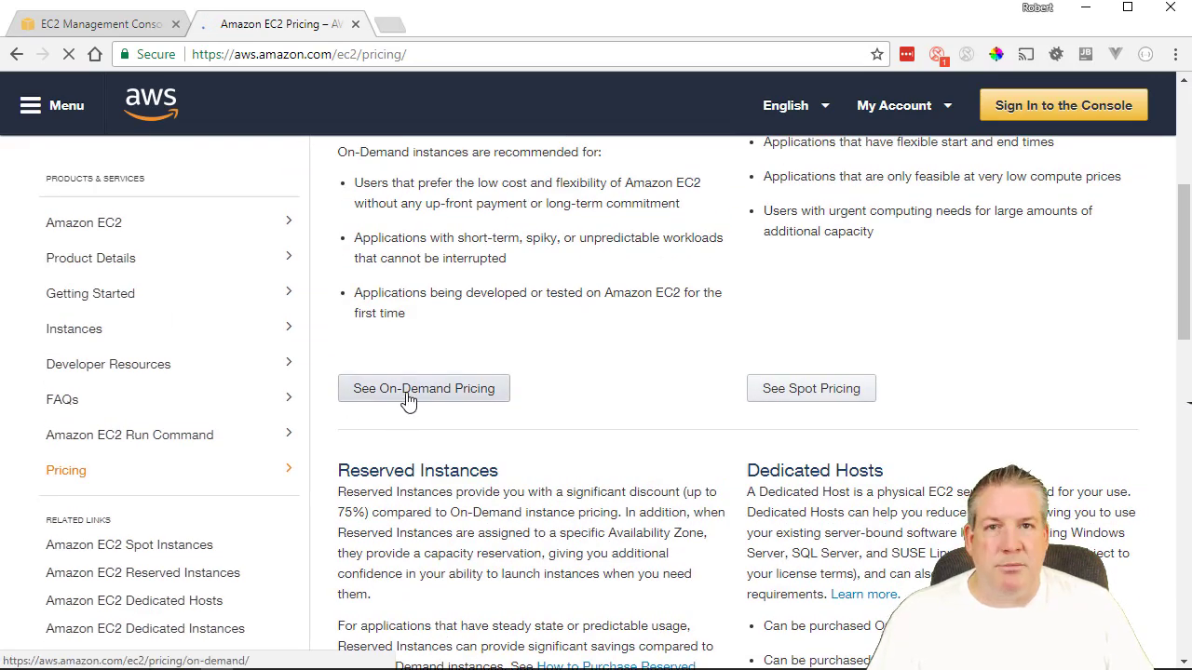
{"action": "scroll", "coordinate": [427, 370], "scroll_direction": "down", "scroll_amount": 6}
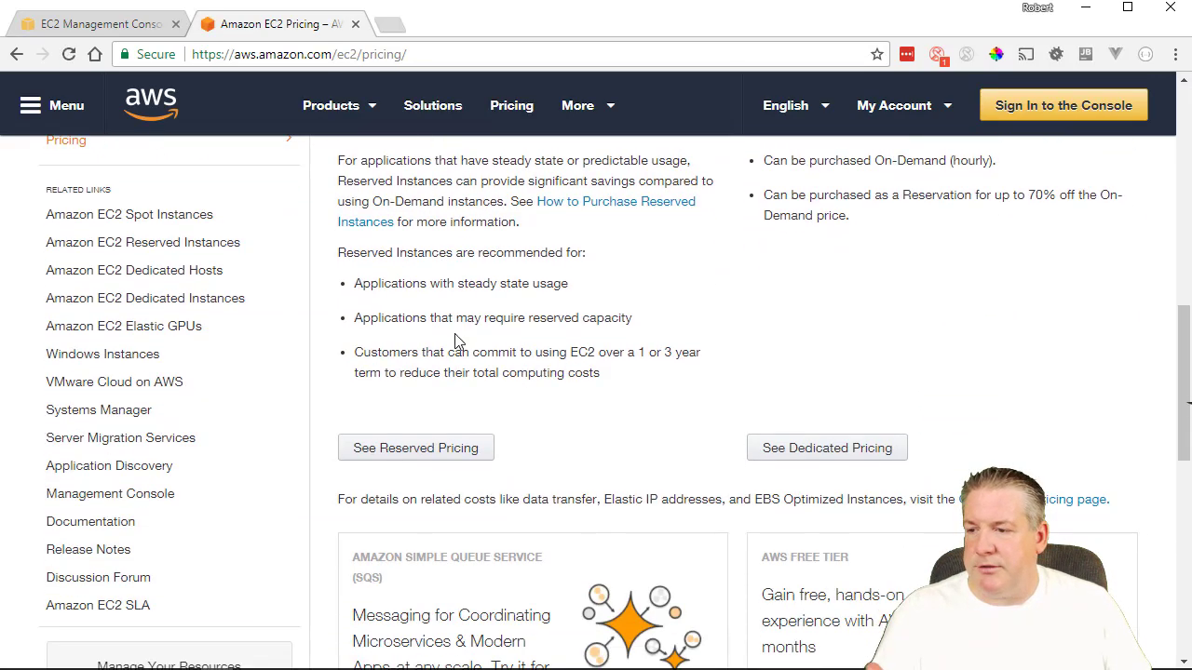
{"action": "scroll", "coordinate": [457, 364], "scroll_direction": "down", "scroll_amount": 2}
{"action": "scroll", "coordinate": [466, 261], "scroll_direction": "up", "scroll_amount": 2}
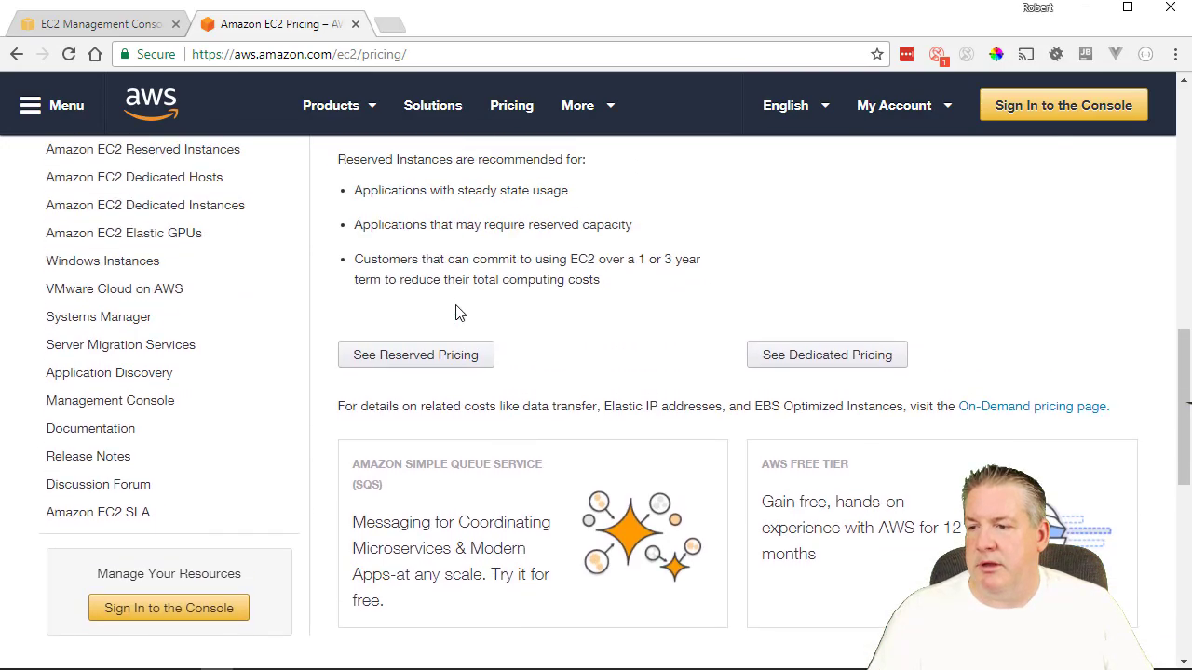
{"action": "scroll", "coordinate": [457, 351], "scroll_direction": "up", "scroll_amount": 4}
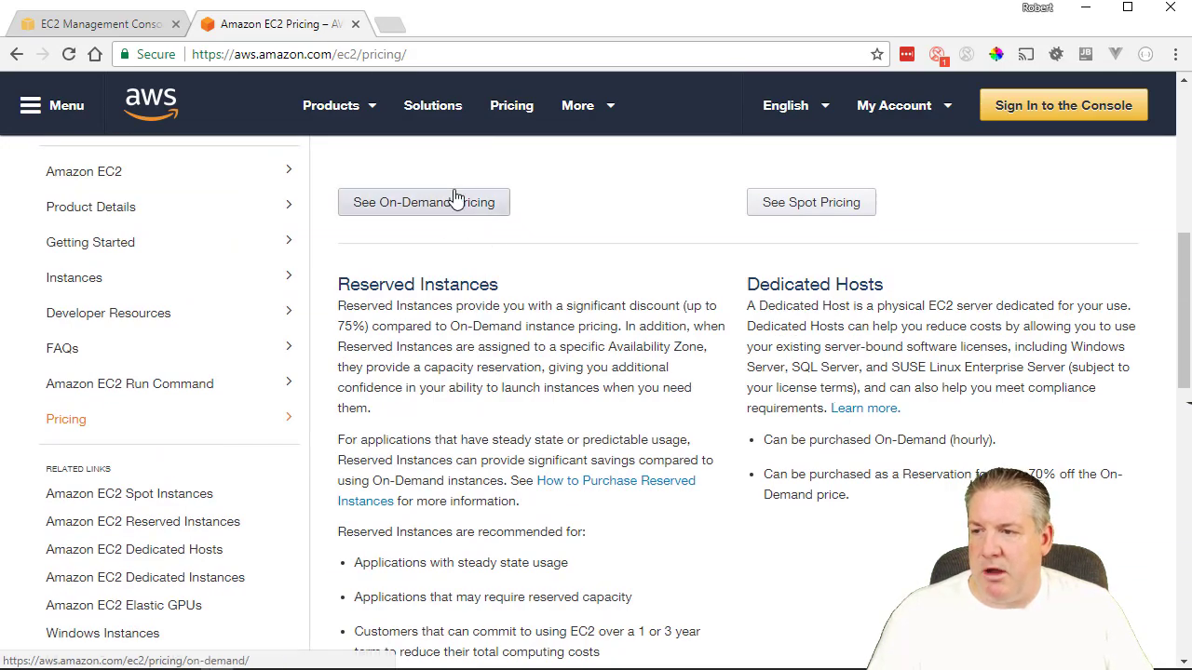
{"action": "scroll", "coordinate": [428, 205], "scroll_direction": "down", "scroll_amount": 3}
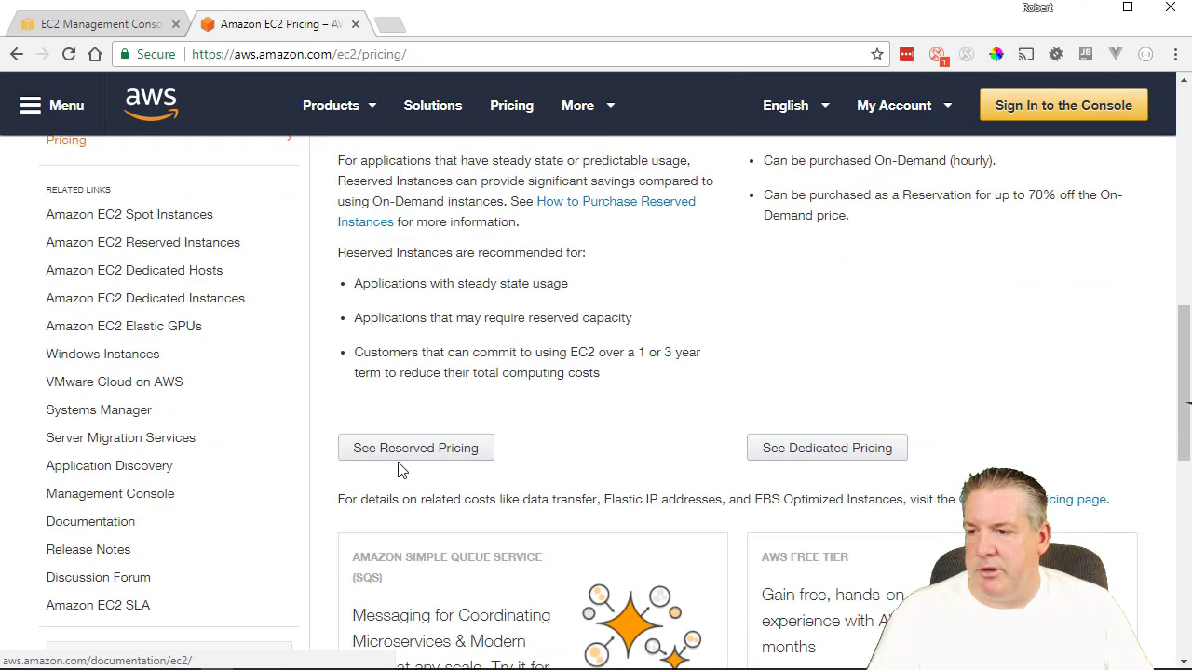
Step: Open the Reserved Instances pricing page and highlight the t2.micro heading in its Linux price tables
{"action": "left_click", "coordinate": [475, 445]}
{"action": "scroll", "coordinate": [596, 400], "scroll_direction": "down", "scroll_amount": 3}
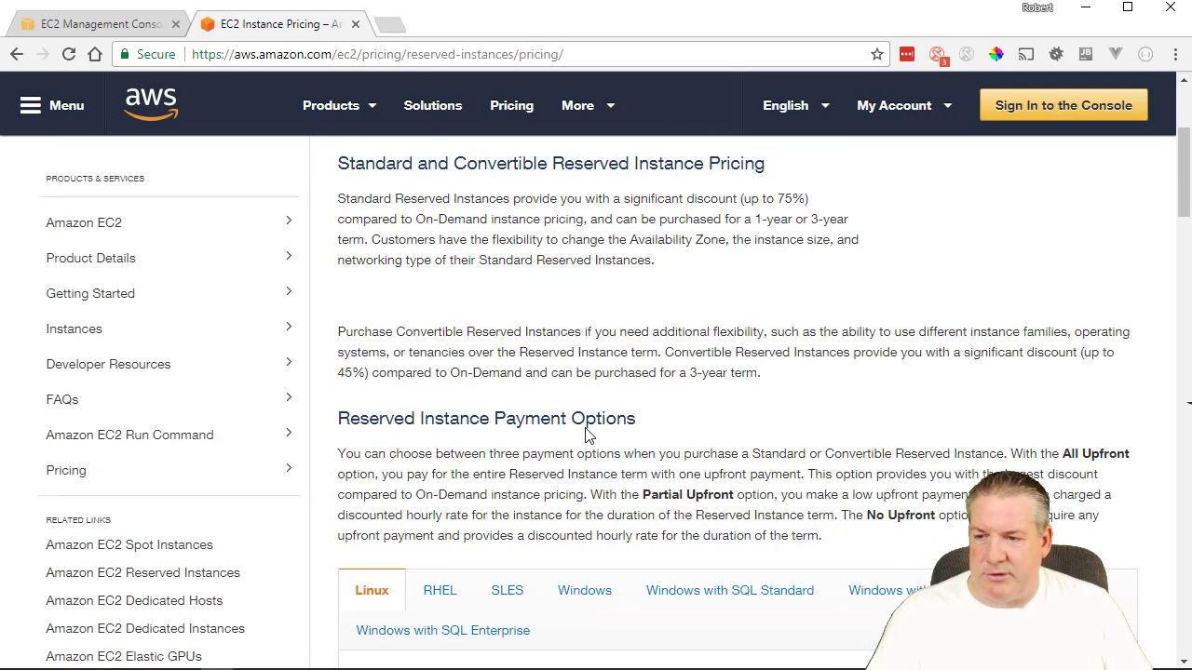
{"action": "scroll", "coordinate": [708, 394], "scroll_direction": "down", "scroll_amount": 5}
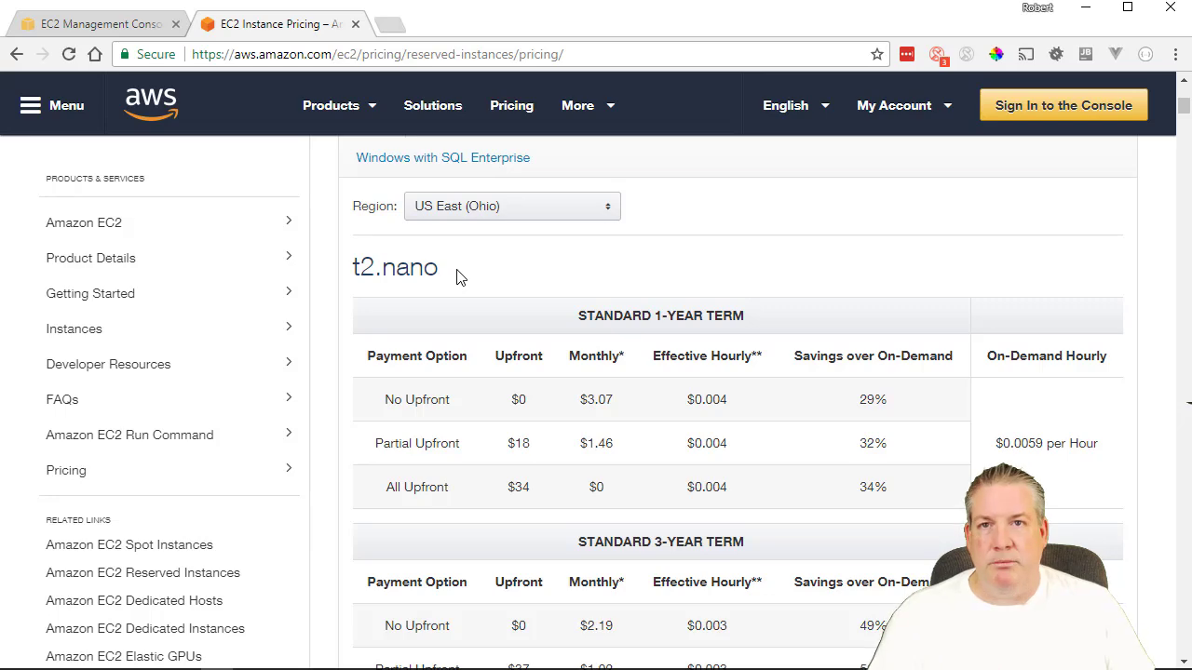
{"action": "scroll", "coordinate": [470, 279], "scroll_direction": "down", "scroll_amount": 5}
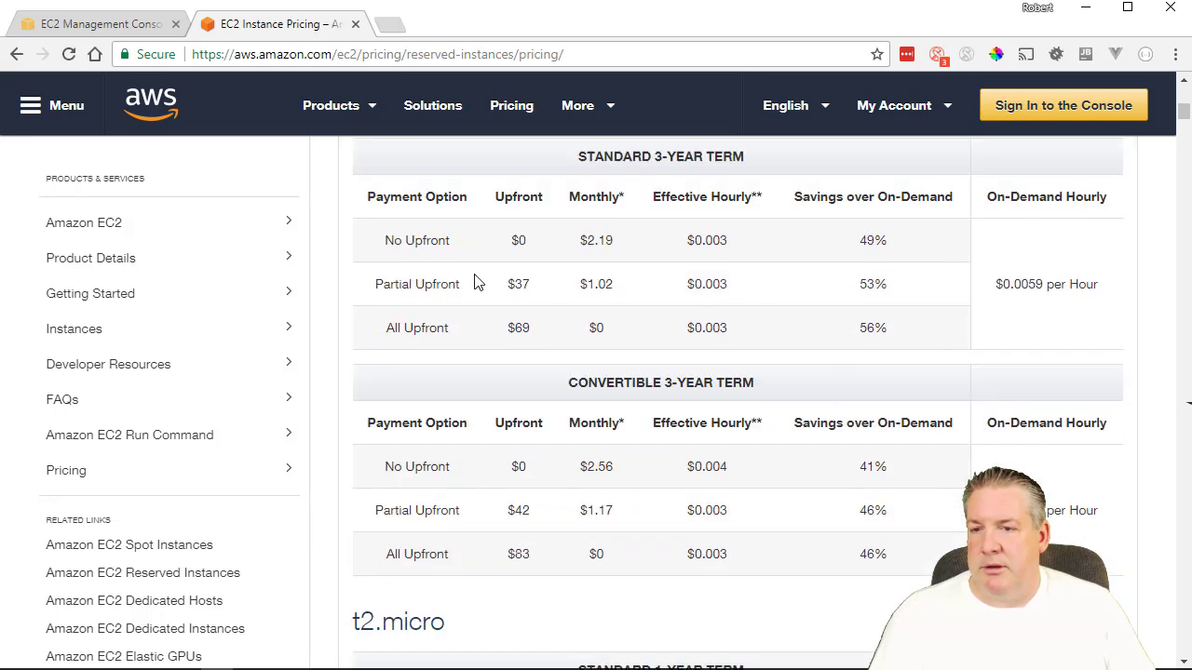
{"action": "scroll", "coordinate": [475, 296], "scroll_direction": "down", "scroll_amount": 3}
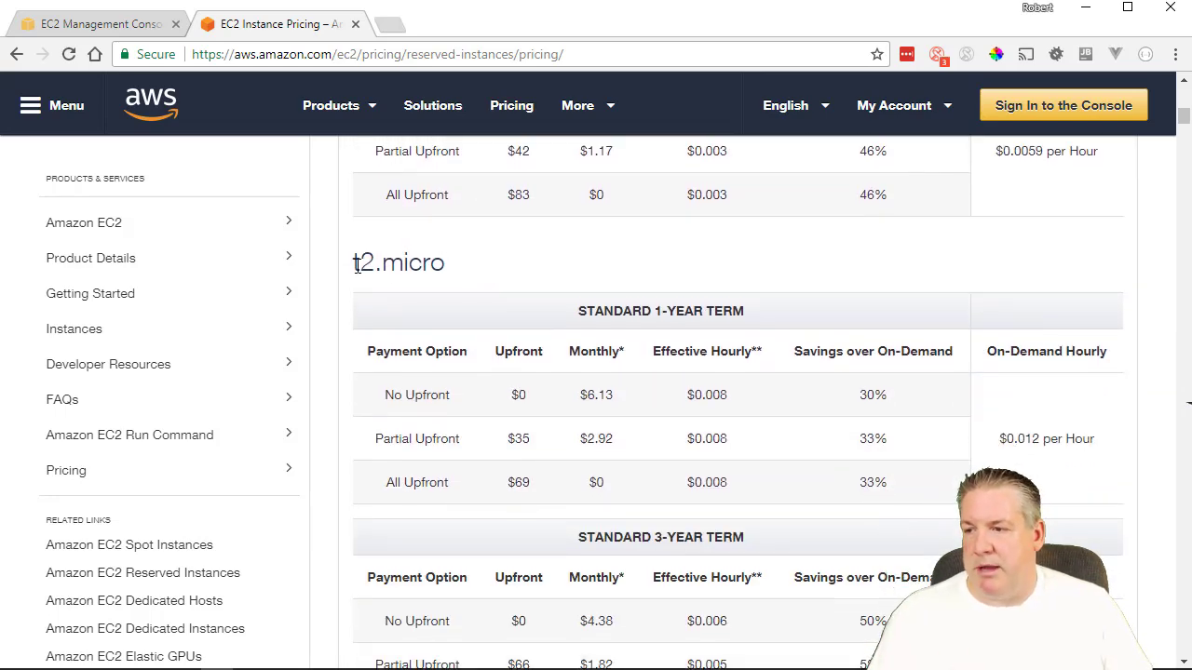
{"action": "left_click_drag", "start_coordinate": [355, 265], "coordinate": [528, 251]}
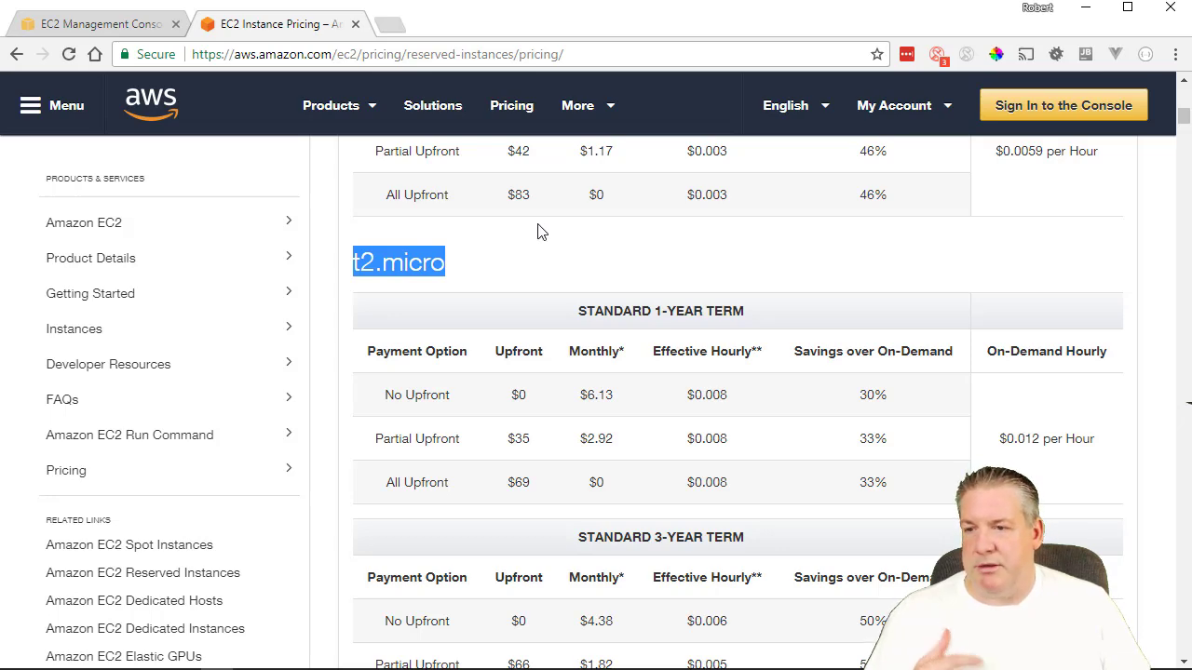
Step: Compare the reserved pricing tables of t2.nano, t2.micro and t2.small, and return to the t2.micro tables
{"action": "scroll", "coordinate": [829, 200], "scroll_direction": "down", "scroll_amount": 2}
{"action": "scroll", "coordinate": [791, 254], "scroll_direction": "up", "scroll_amount": 4}
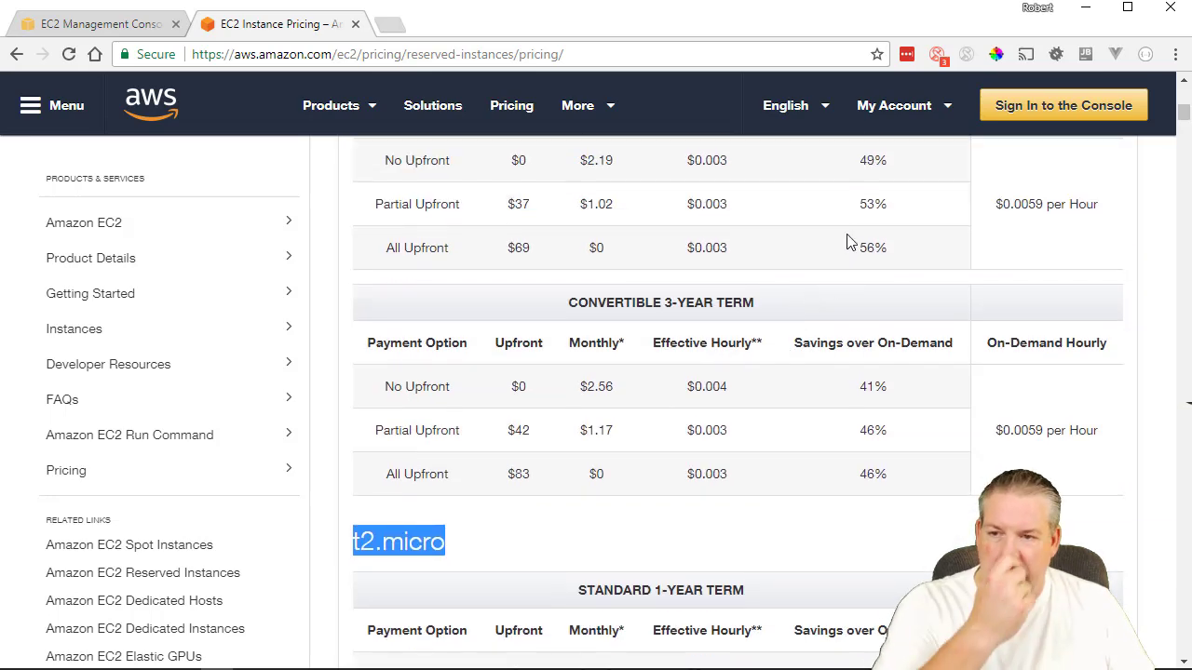
{"action": "scroll", "coordinate": [859, 410], "scroll_direction": "down", "scroll_amount": 5}
{"action": "scroll", "coordinate": [858, 416], "scroll_direction": "down", "scroll_amount": 5}
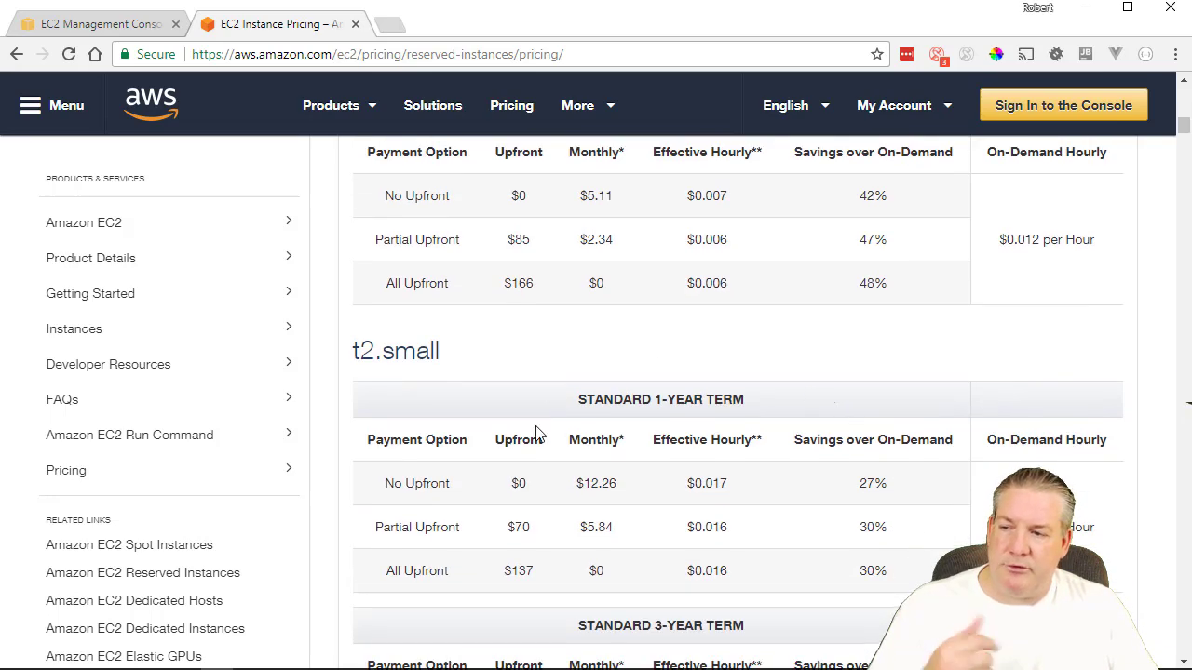
{"action": "scroll", "coordinate": [475, 384], "scroll_direction": "down", "scroll_amount": 7}
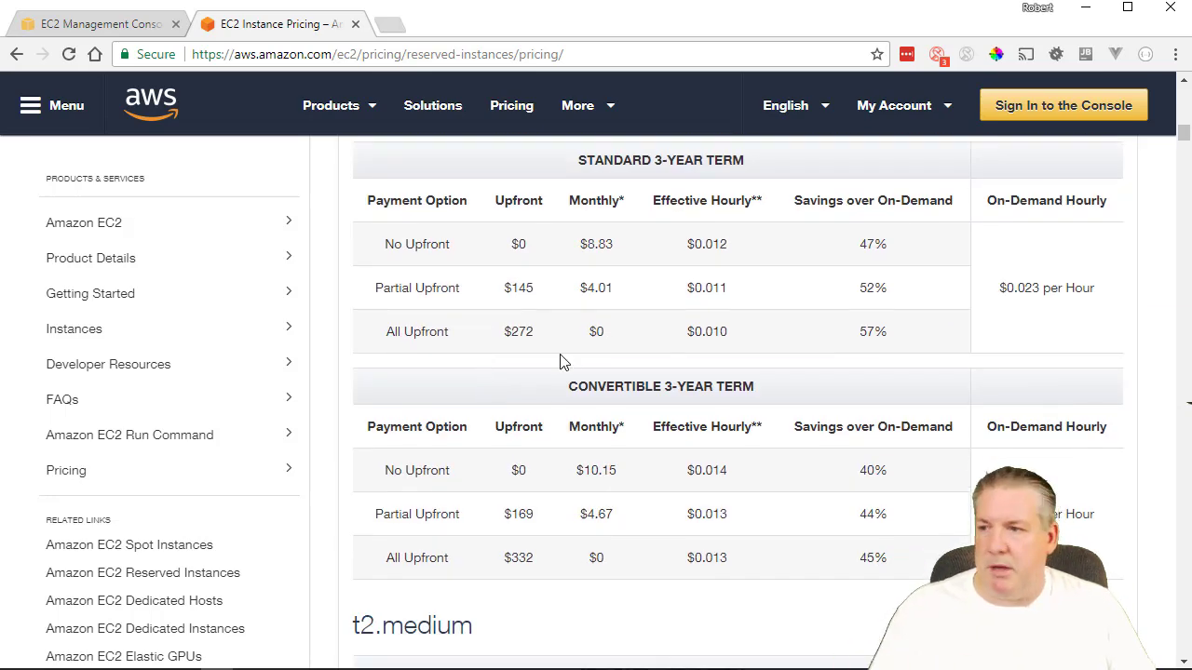
{"action": "scroll", "coordinate": [559, 360], "scroll_direction": "up", "scroll_amount": 17}
{"action": "scroll", "coordinate": [587, 344], "scroll_direction": "up", "scroll_amount": 2}
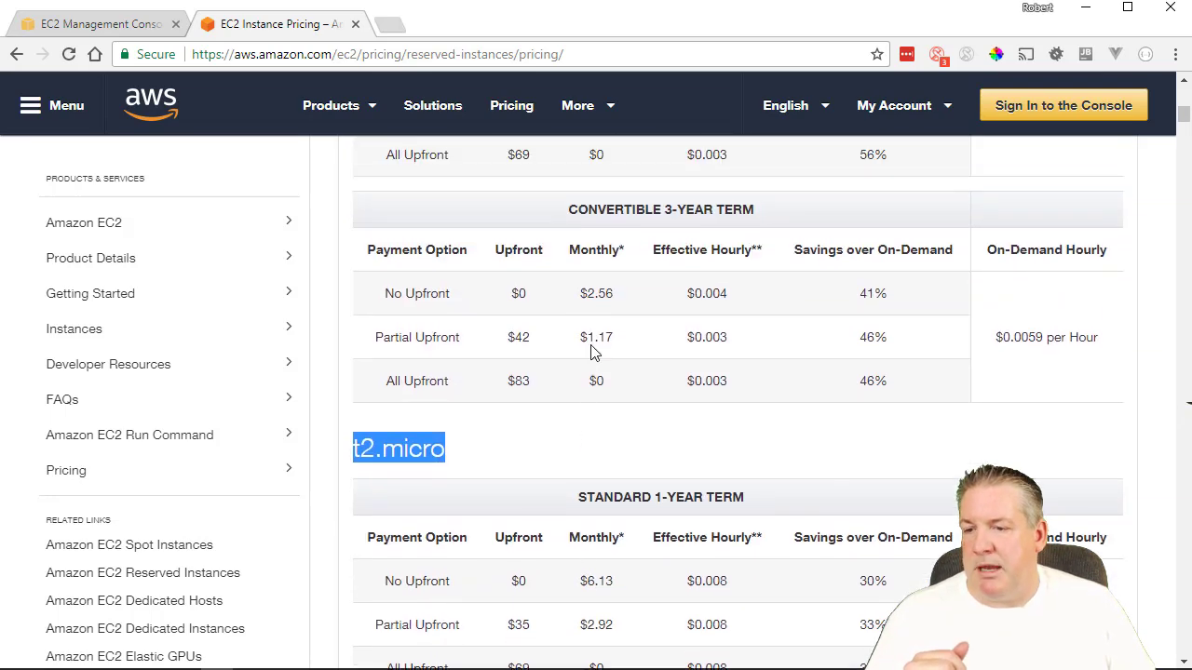
{"action": "scroll", "coordinate": [593, 279], "scroll_direction": "down", "scroll_amount": 4}
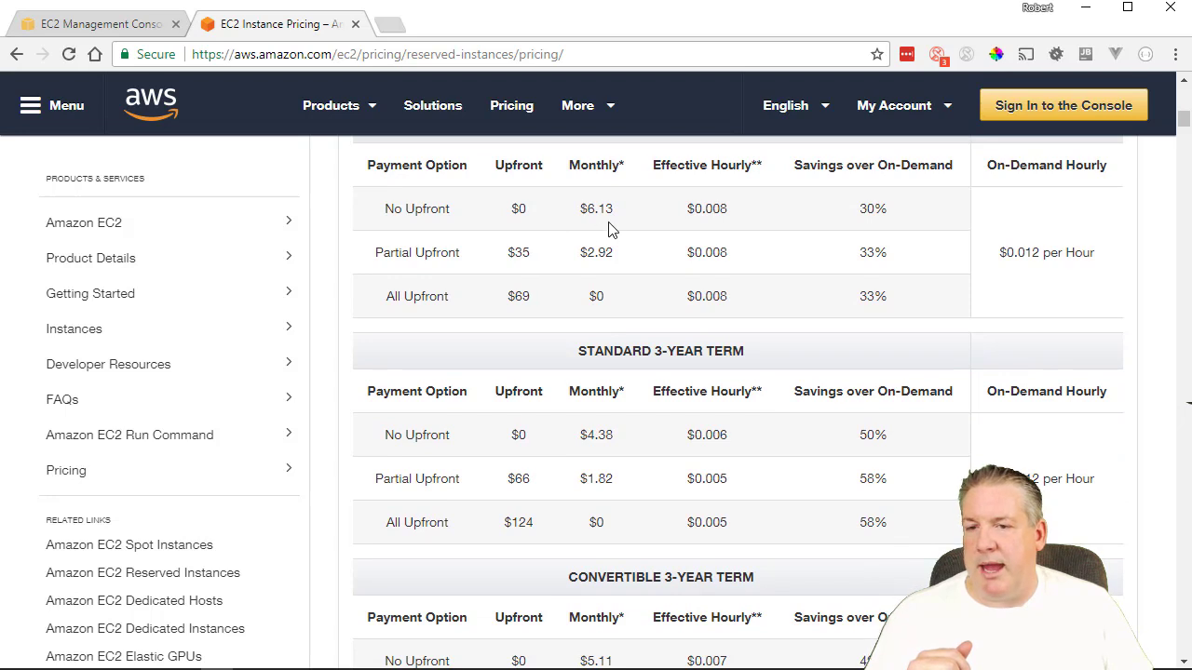
Step: Highlight t2.micro's on-demand hourly rate, and the savings and upfront price of its Standard 1-Year All Upfront option
{"action": "left_click_drag", "start_coordinate": [1026, 252], "coordinate": [1064, 252]}
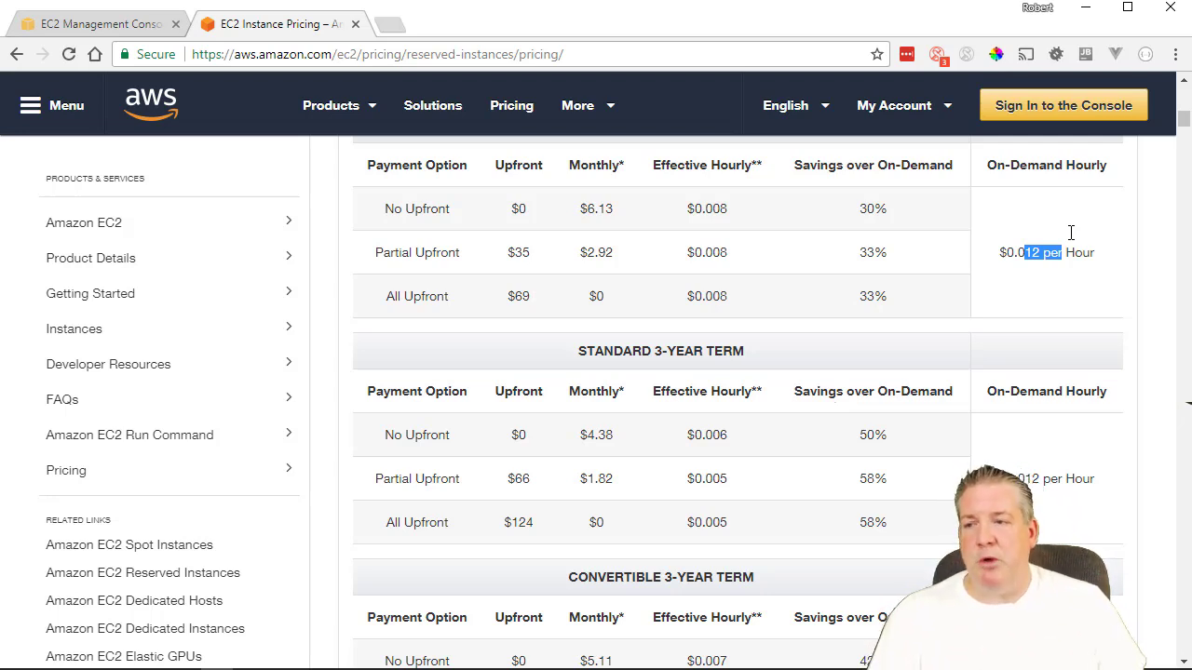
{"action": "scroll", "coordinate": [827, 289], "scroll_direction": "up", "scroll_amount": 1}
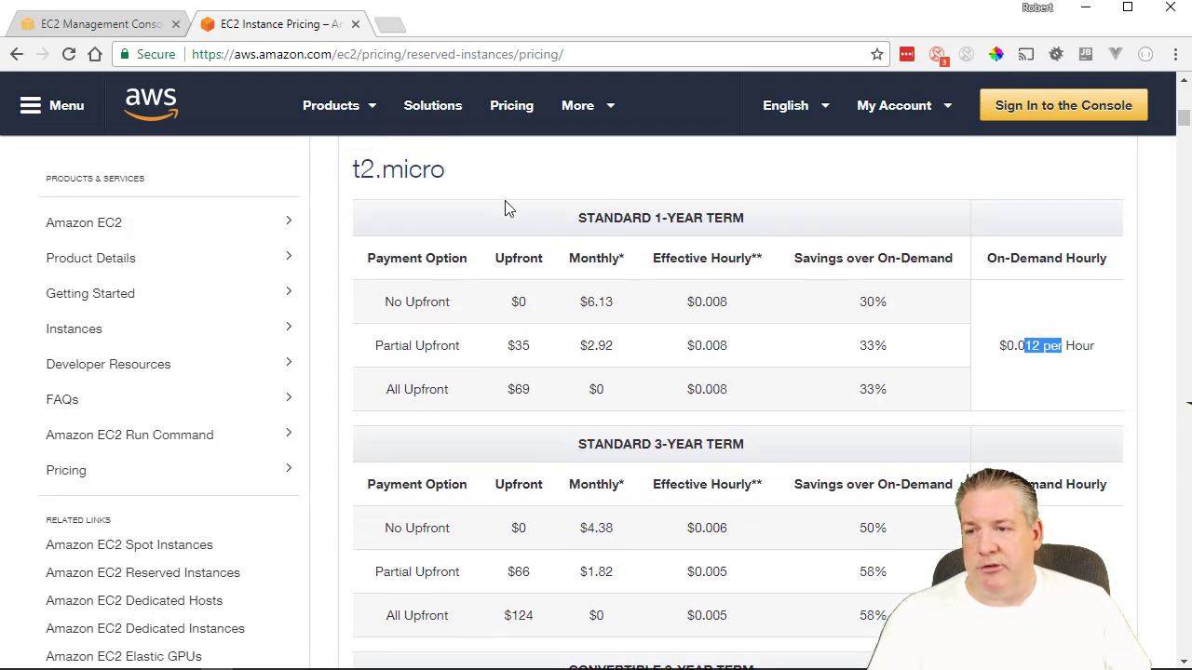
{"action": "left_click", "coordinate": [579, 217]}
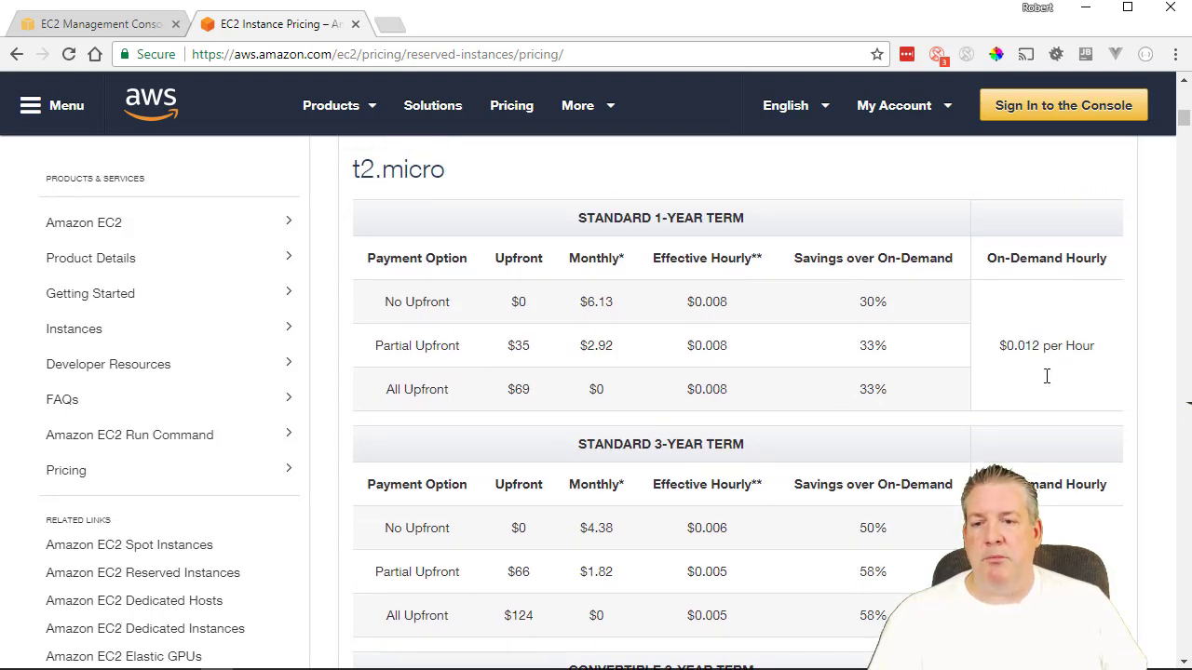
{"action": "left_click_drag", "start_coordinate": [1039, 346], "coordinate": [1024, 346]}
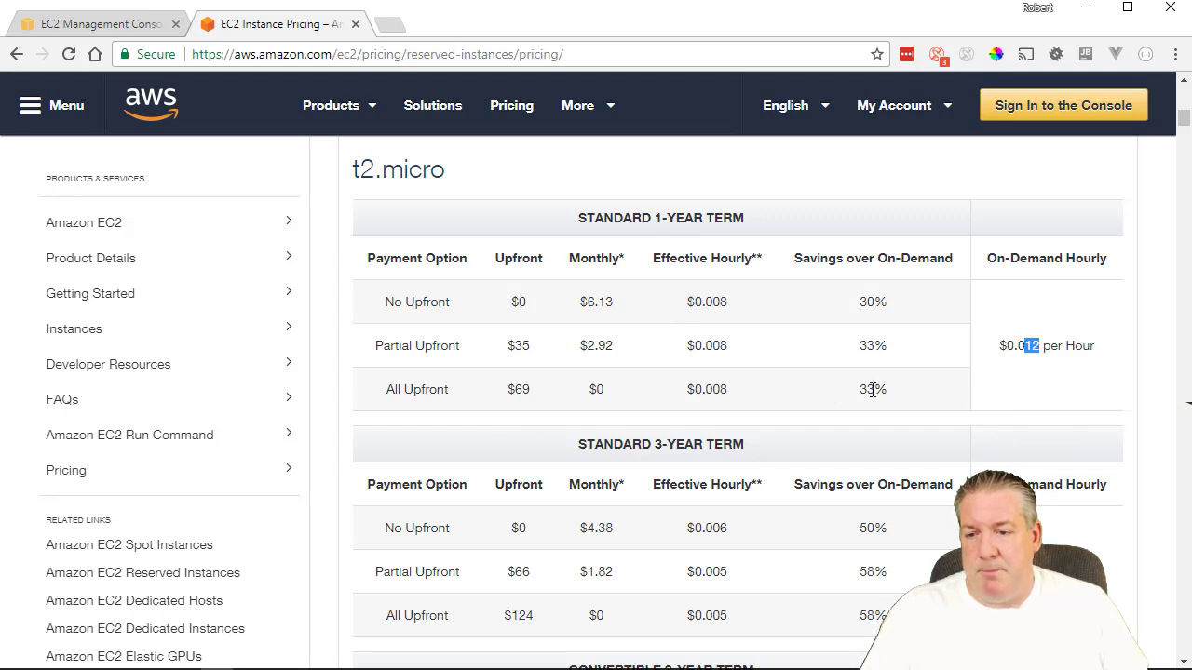
{"action": "left_click_drag", "start_coordinate": [888, 389], "coordinate": [858, 390]}
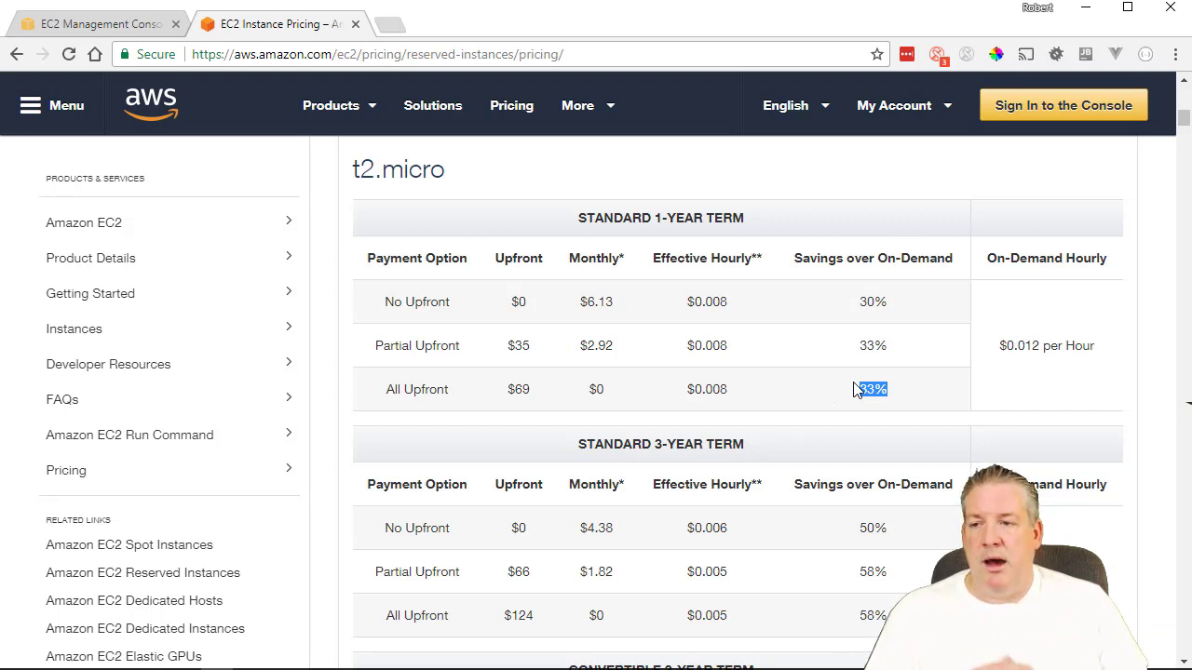
{"action": "left_click", "coordinate": [518, 389]}
{"action": "double_click", "coordinate": [517, 389]}
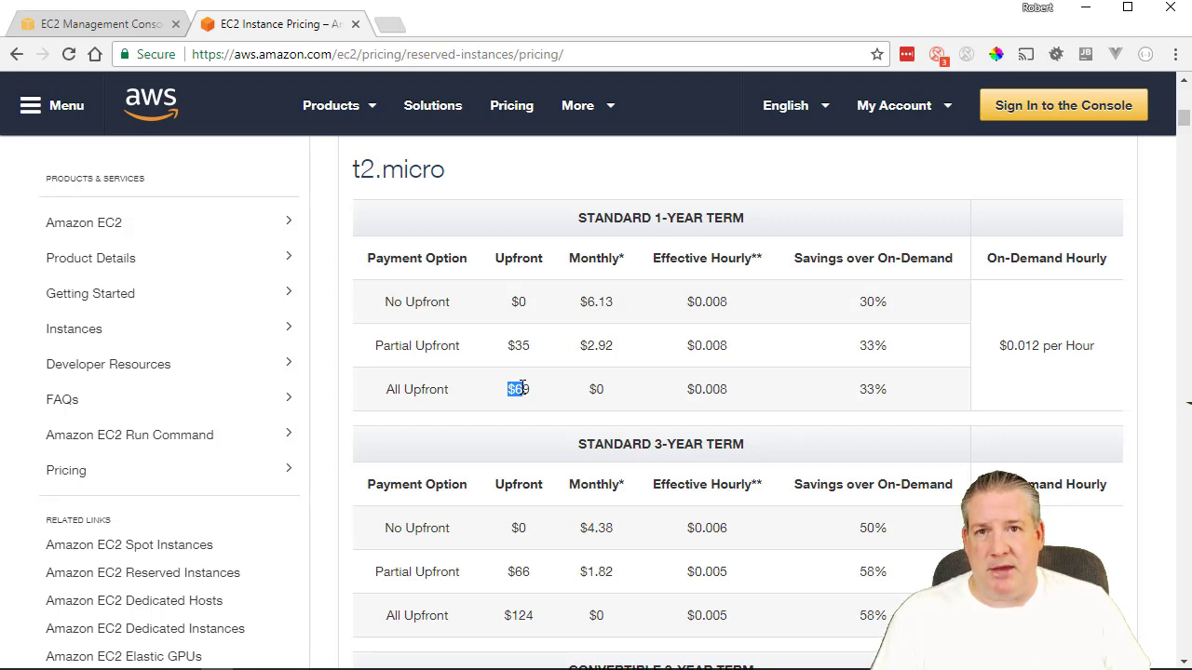
Step: Highlight t2.micro's Standard 3-Year Term heading and the upfront price of its All Upfront option
{"action": "scroll", "coordinate": [556, 407], "scroll_direction": "down", "scroll_amount": 2}
{"action": "left_click", "coordinate": [585, 263]}
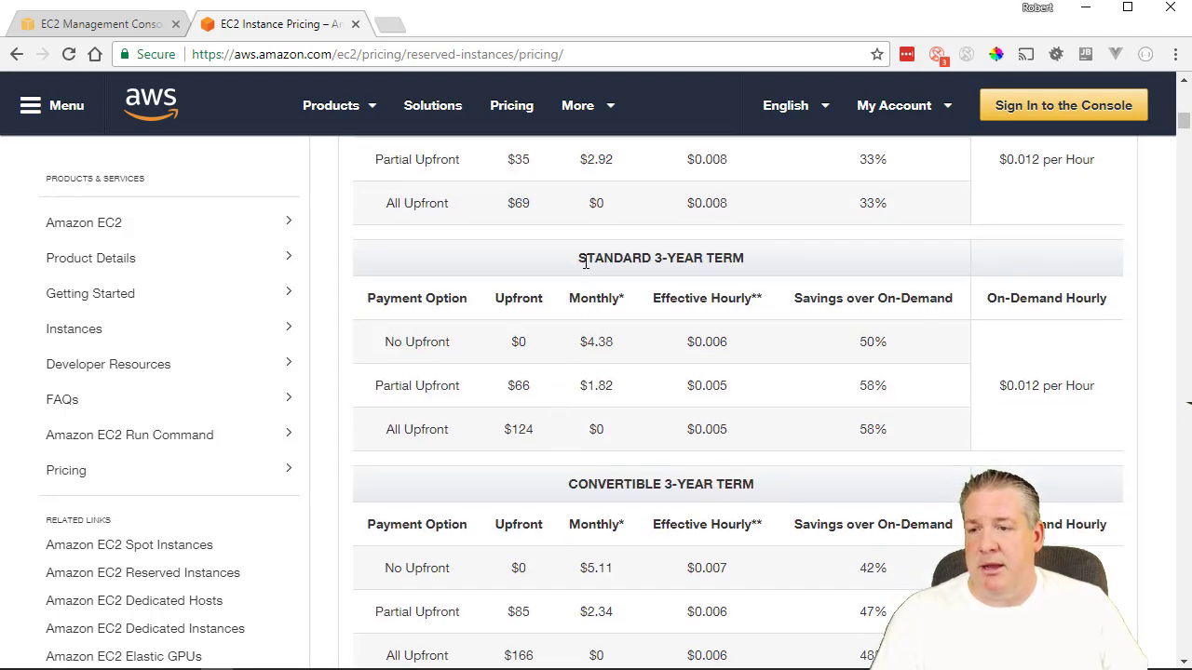
{"action": "left_click_drag", "start_coordinate": [585, 263], "coordinate": [745, 261]}
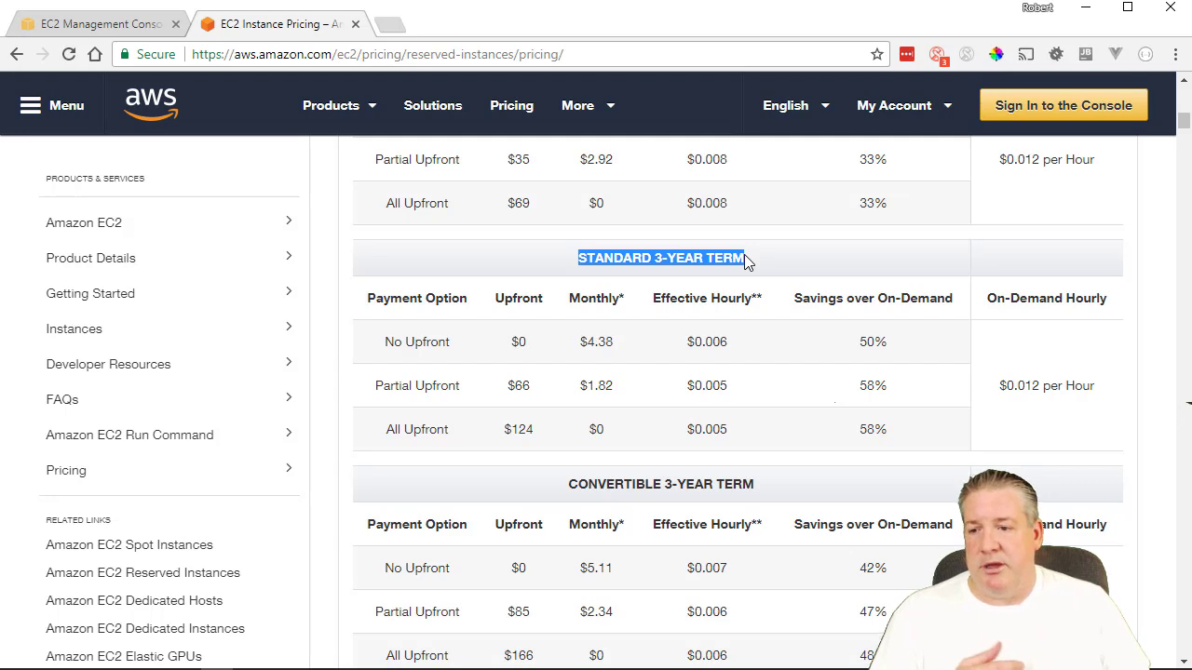
{"action": "scroll", "coordinate": [741, 318], "scroll_direction": "down", "scroll_amount": 1}
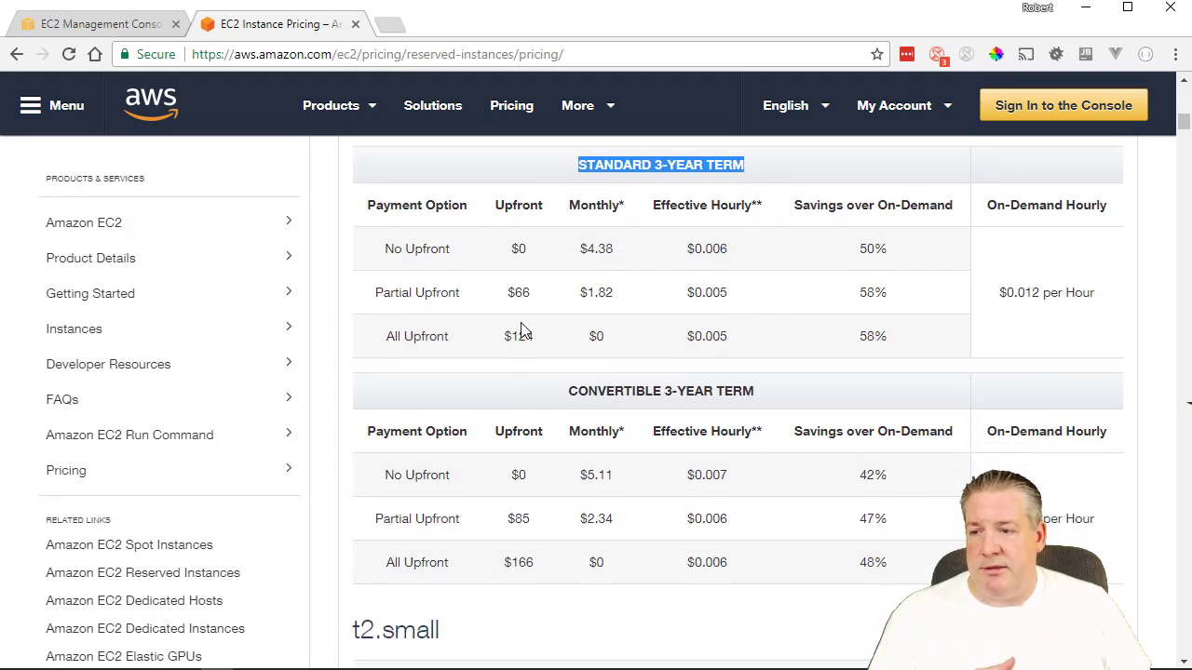
{"action": "left_click_drag", "start_coordinate": [511, 337], "coordinate": [545, 343]}
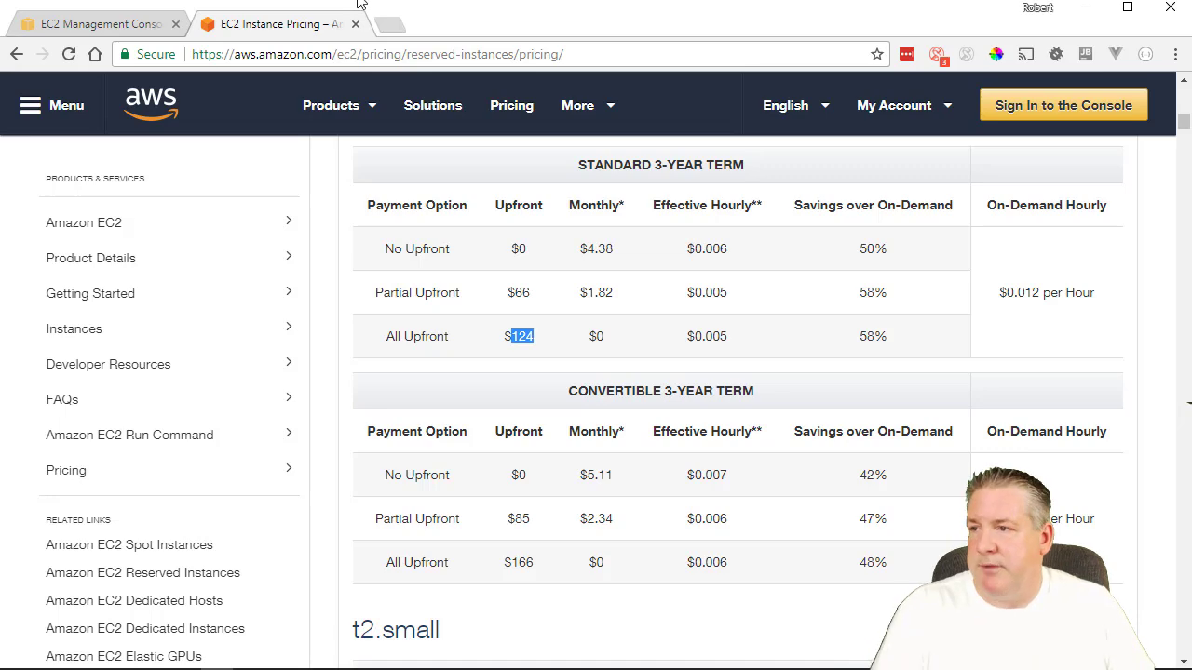
Step: Calculate 124/3/12 in a new browser tab to work out the monthly cost of the 3-year upfront price
{"action": "left_click", "coordinate": [389, 26]}
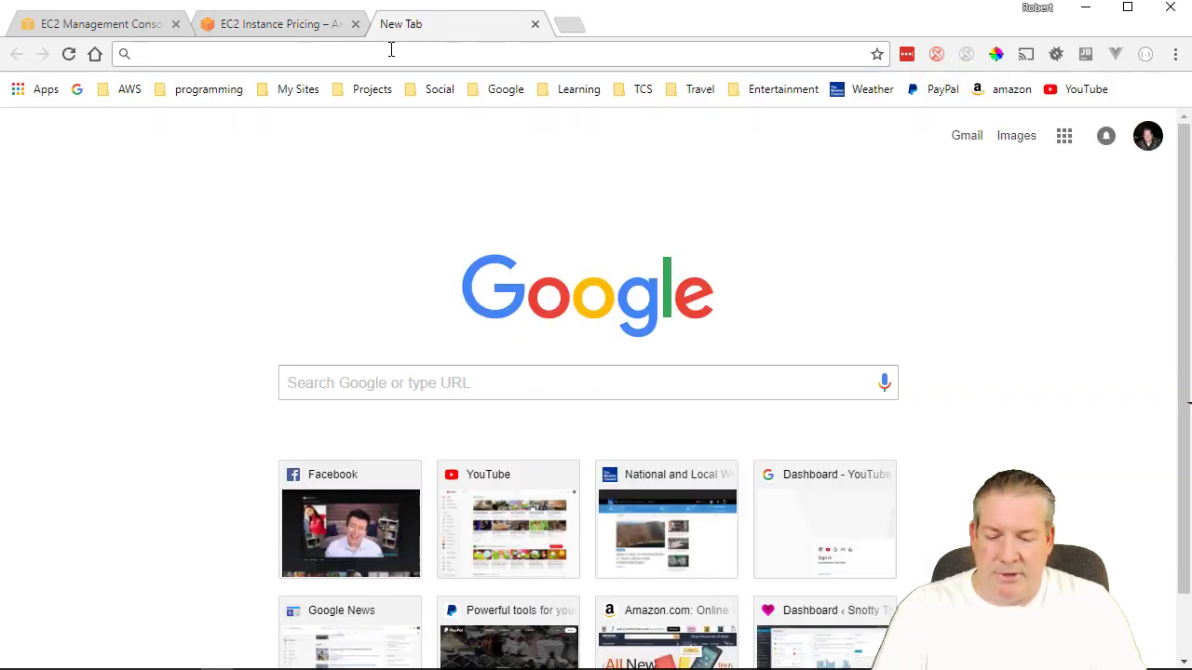
{"action": "type", "text": "1242"}
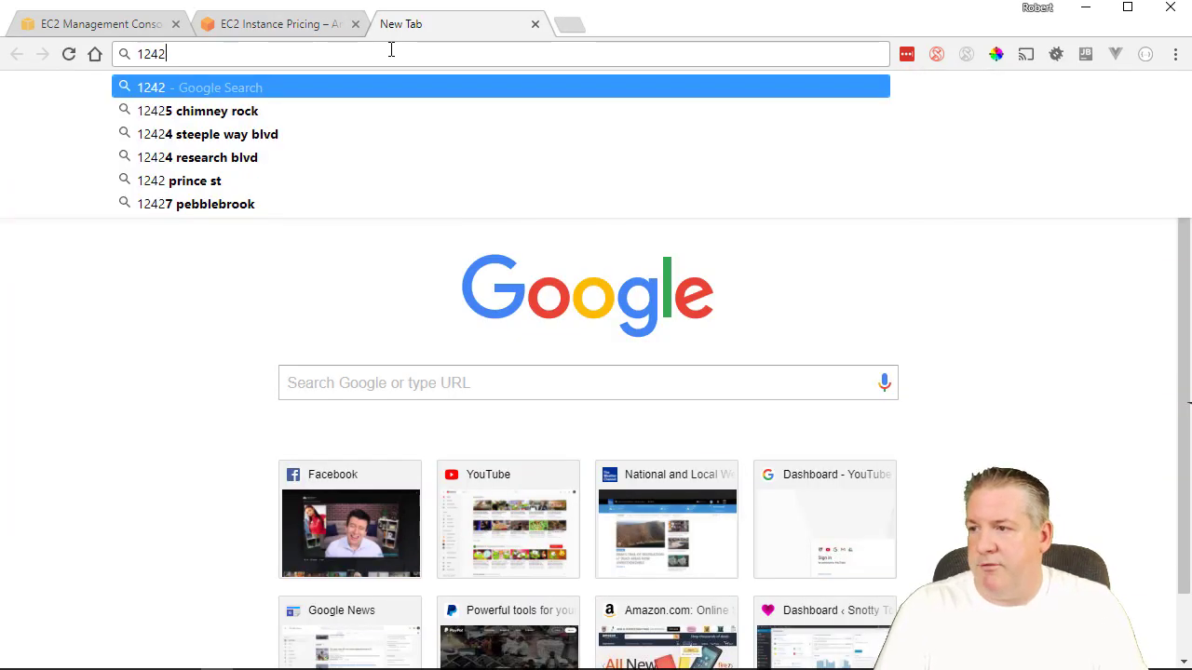
{"action": "key", "text": "BackSpace"}
{"action": "key", "text": "BackSpace"}
{"action": "key", "text": "BackSpace"}
{"action": "key", "text": "BackSpace"}
{"action": "type", "text": "125"}
{"action": "key", "text": "BackSpace"}
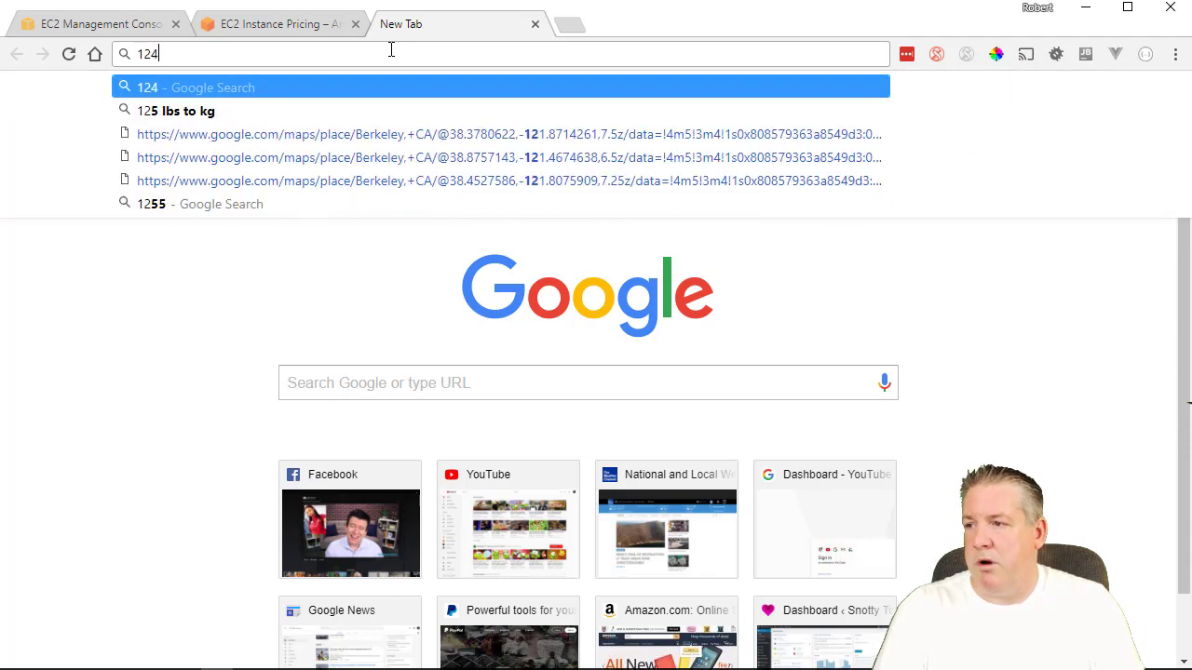
{"action": "type", "text": "4/3"}
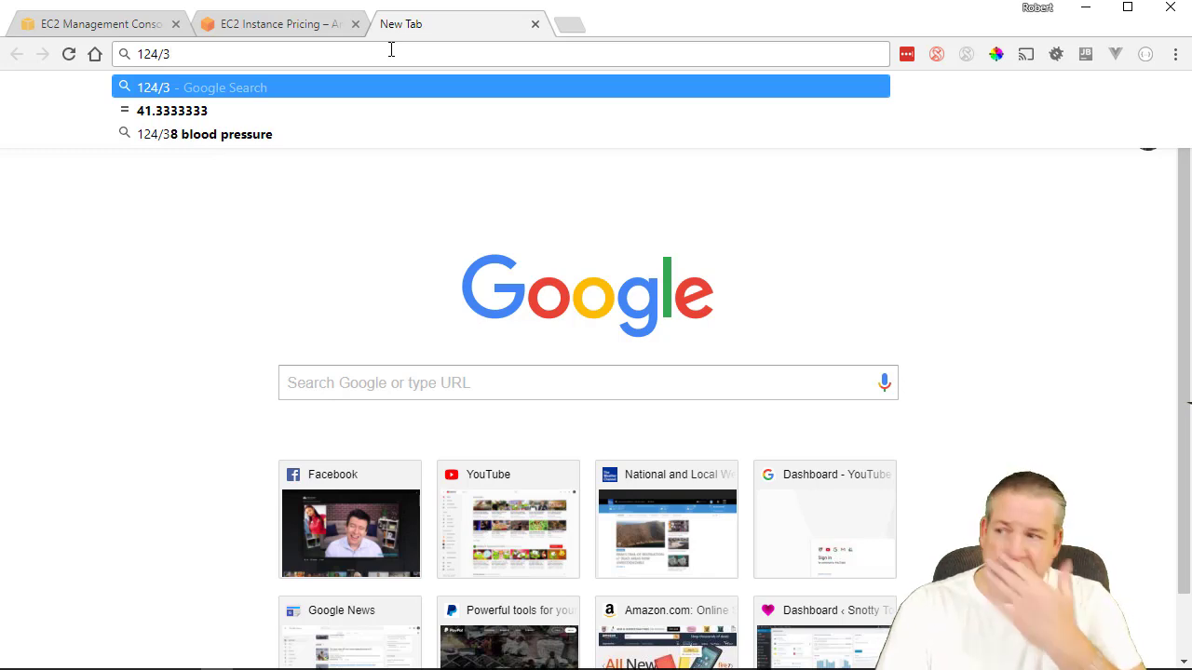
{"action": "type", "text": "/12"}
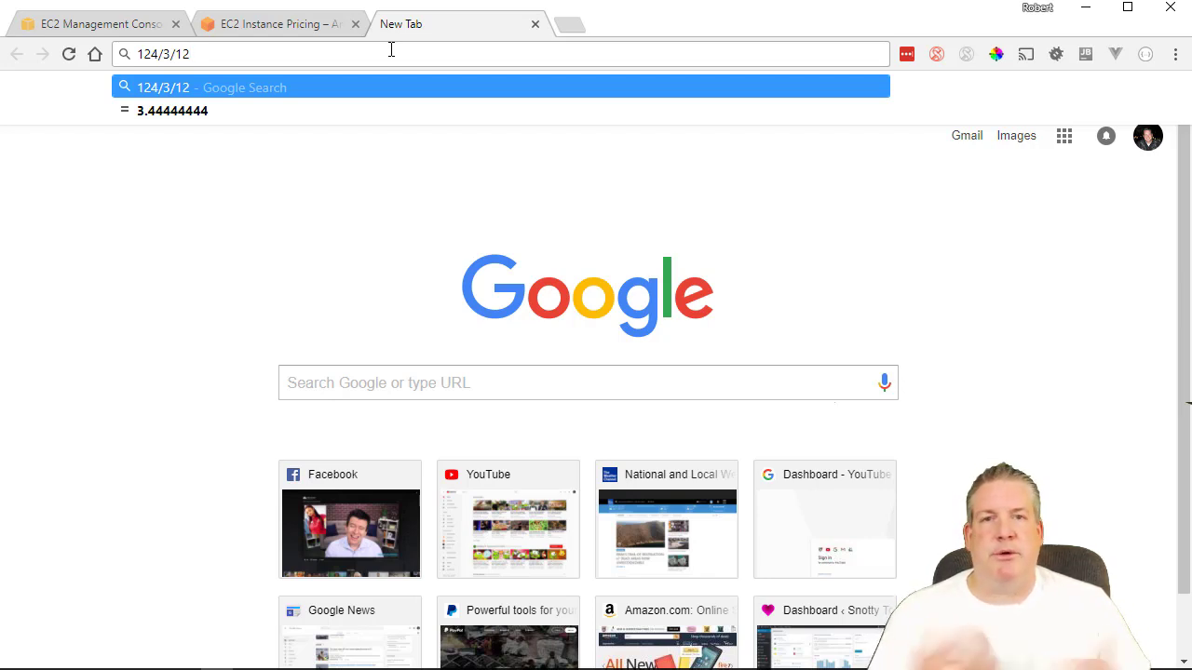
Step: Return to the EC2 Instance Pricing page and highlight the Standard 3-Year All Upfront savings over On-Demand for t2.micro
{"action": "left_click", "coordinate": [301, 26]}
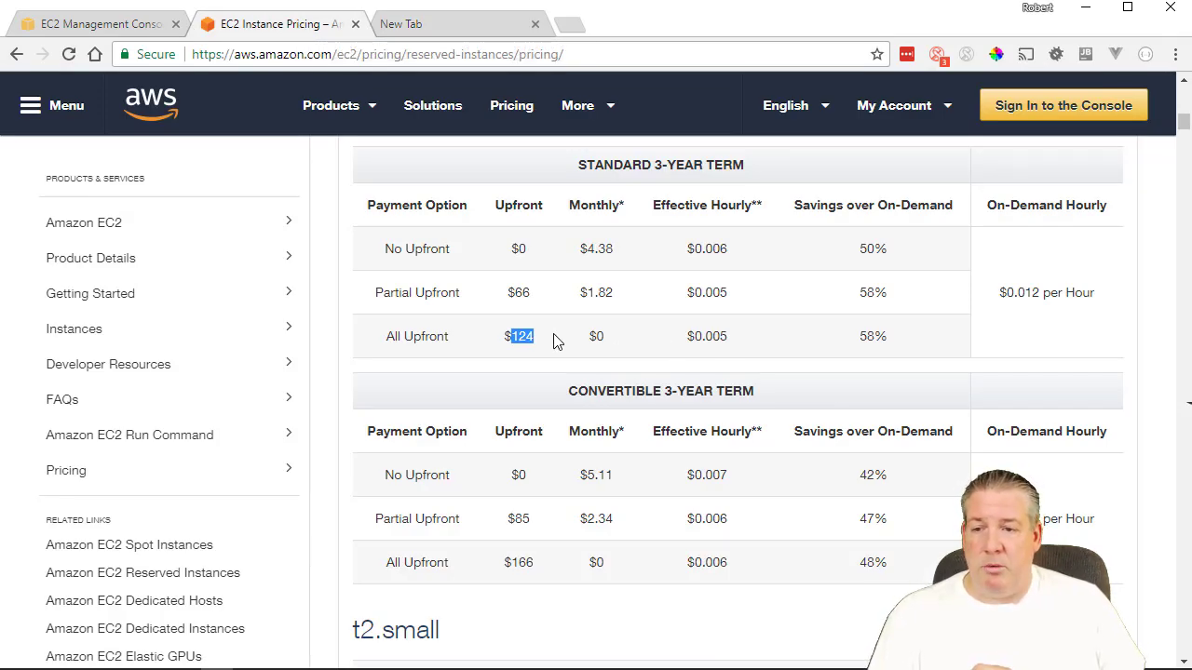
{"action": "left_click_drag", "start_coordinate": [891, 341], "coordinate": [861, 336]}
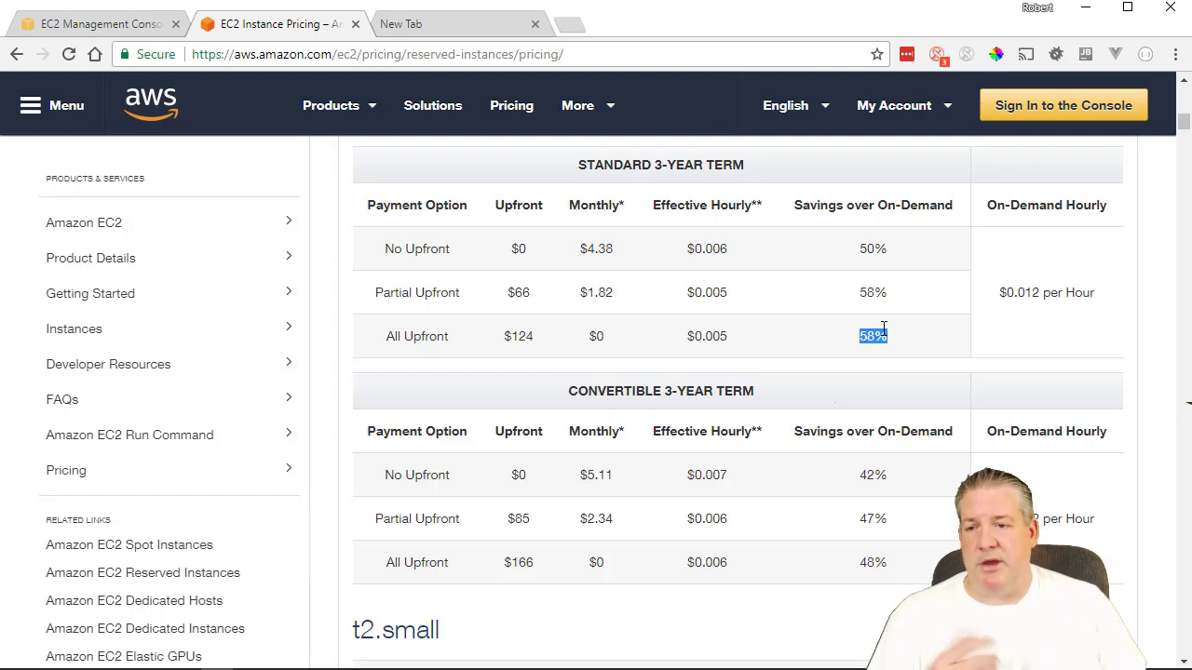
Step: Highlight the All Upfront prices for t2.micro's Standard 3-Year Term and for the Standard 1-Year Terms of t2.small and t2.medium
{"action": "left_click_drag", "start_coordinate": [535, 337], "coordinate": [515, 333]}
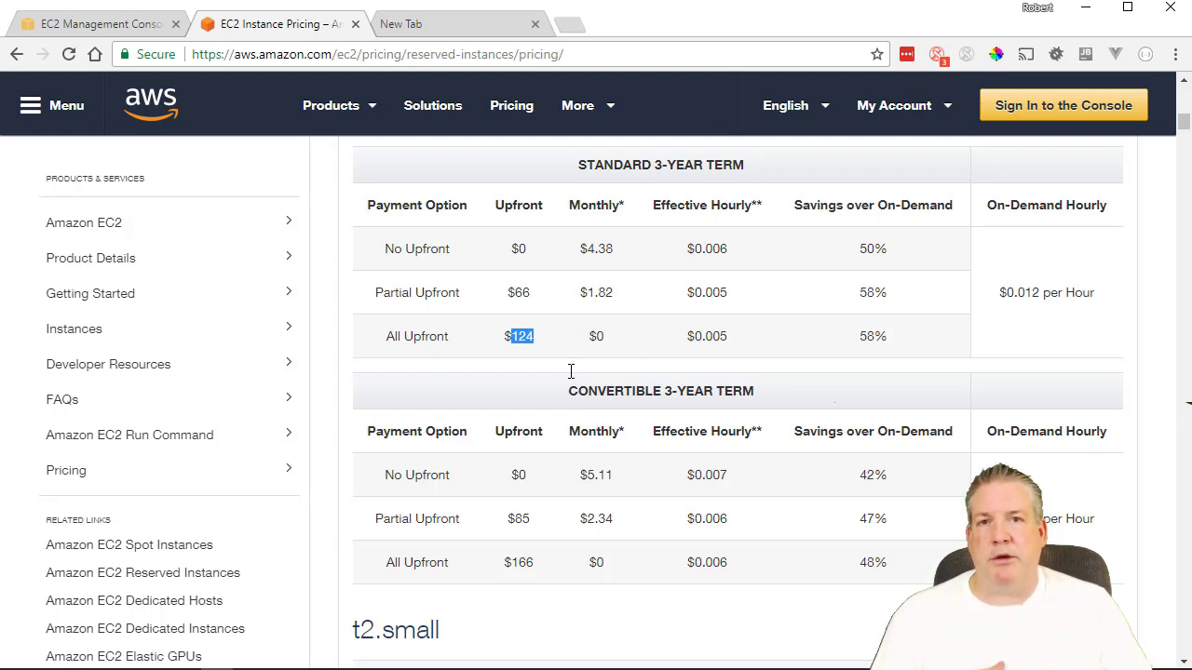
{"action": "scroll", "coordinate": [558, 386], "scroll_direction": "down", "scroll_amount": 5}
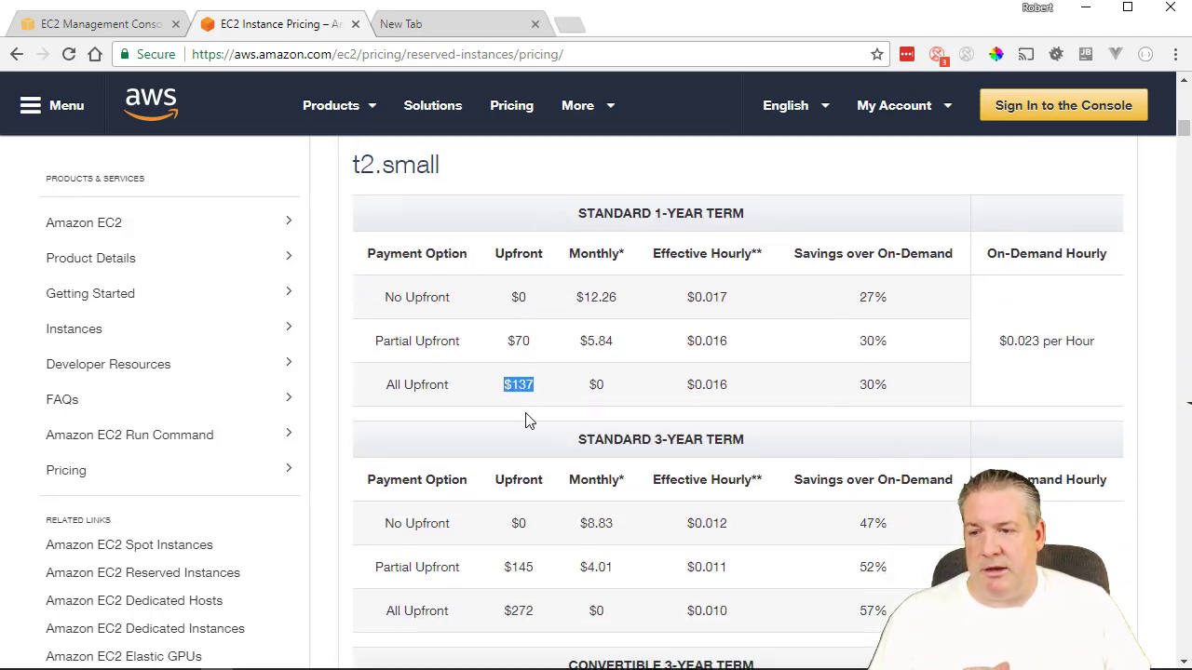
{"action": "scroll", "coordinate": [554, 421], "scroll_direction": "down", "scroll_amount": 7}
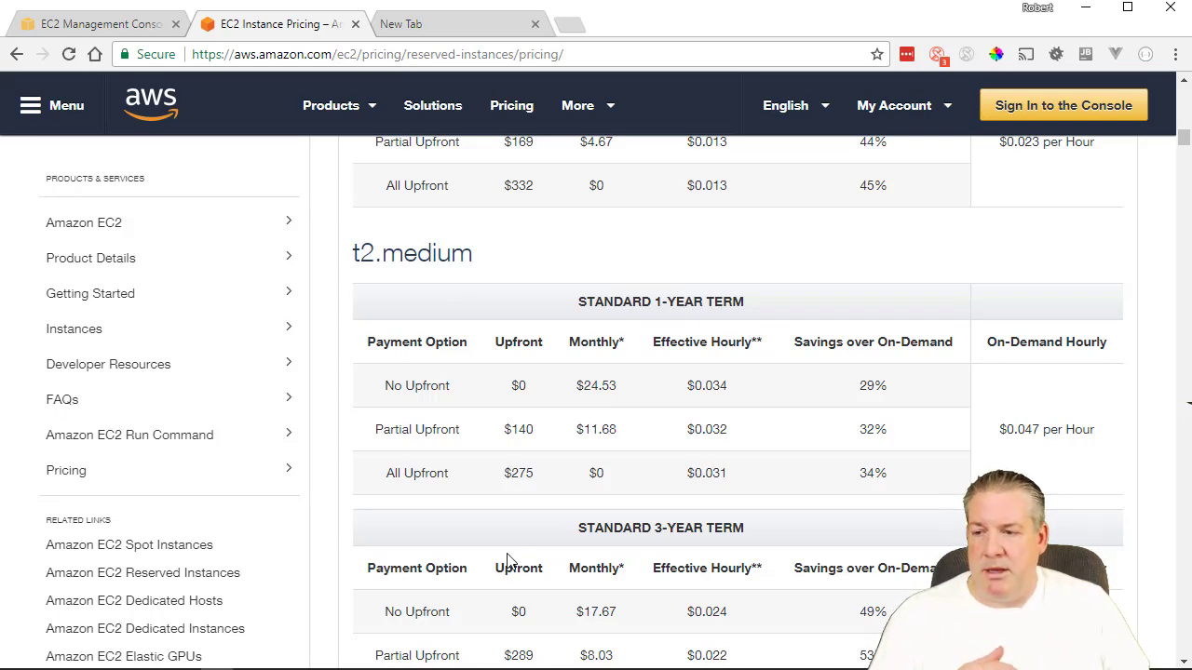
{"action": "left_click_drag", "start_coordinate": [539, 479], "coordinate": [511, 471]}
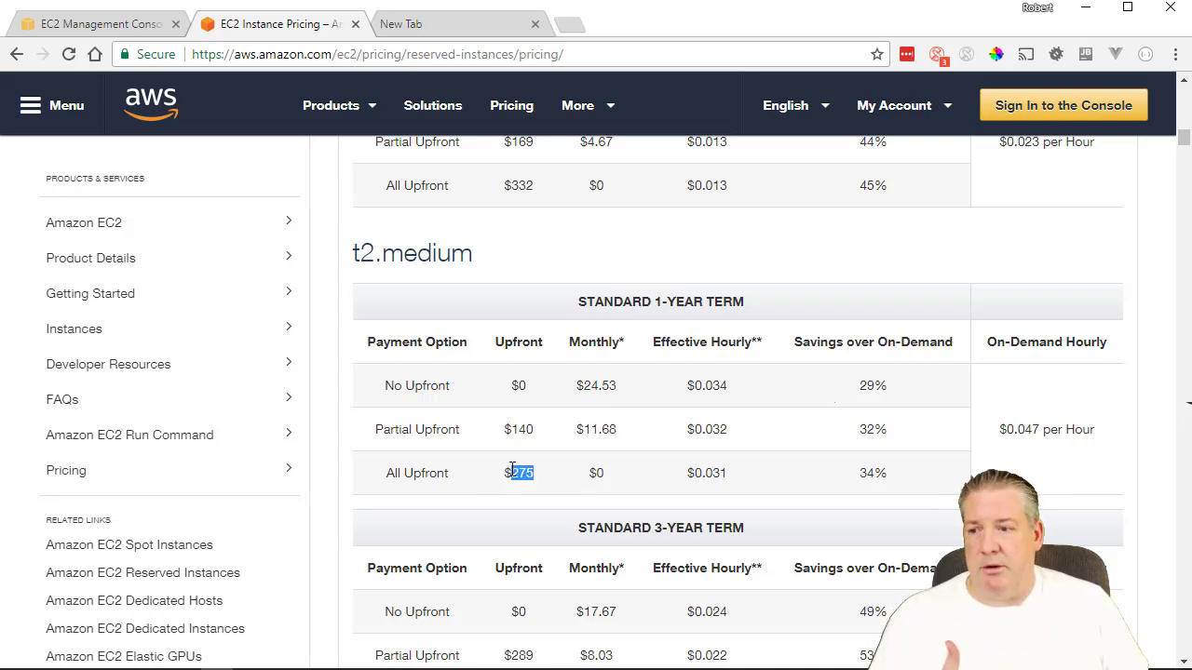
Step: Examine reserved pricing for the larger instance types and highlight t2.2xlarge's Convertible 3-Year All Upfront price
{"action": "scroll", "coordinate": [511, 471], "scroll_direction": "down", "scroll_amount": 11}
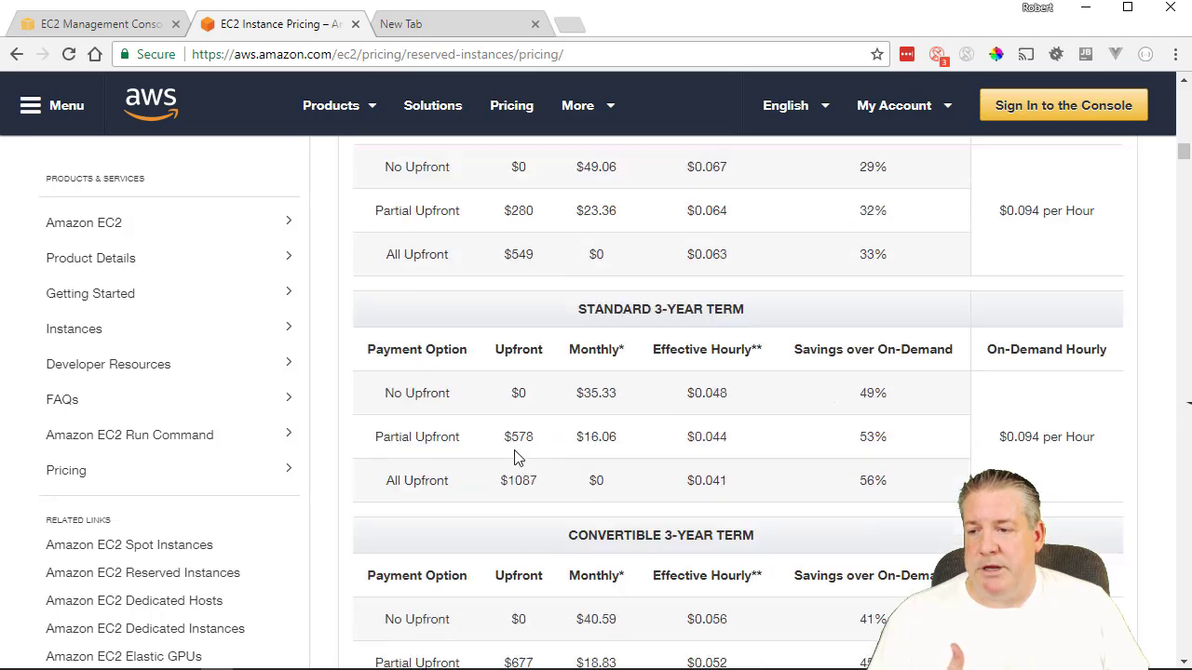
{"action": "scroll", "coordinate": [517, 458], "scroll_direction": "down", "scroll_amount": 10}
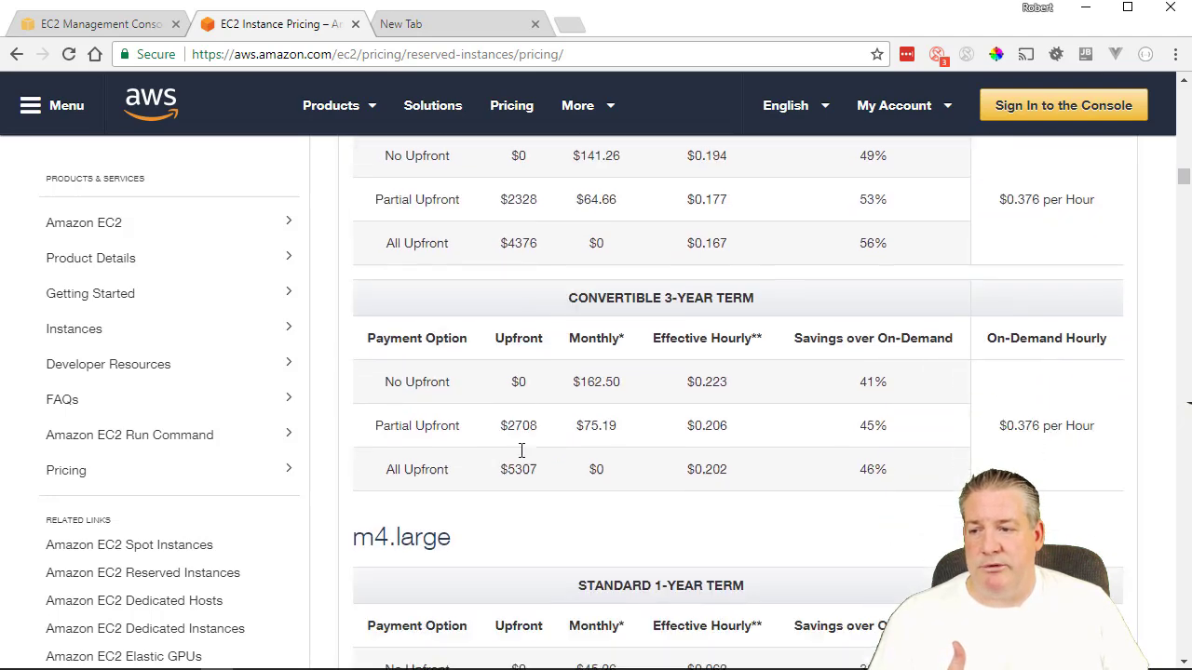
{"action": "scroll", "coordinate": [521, 451], "scroll_direction": "down", "scroll_amount": 5}
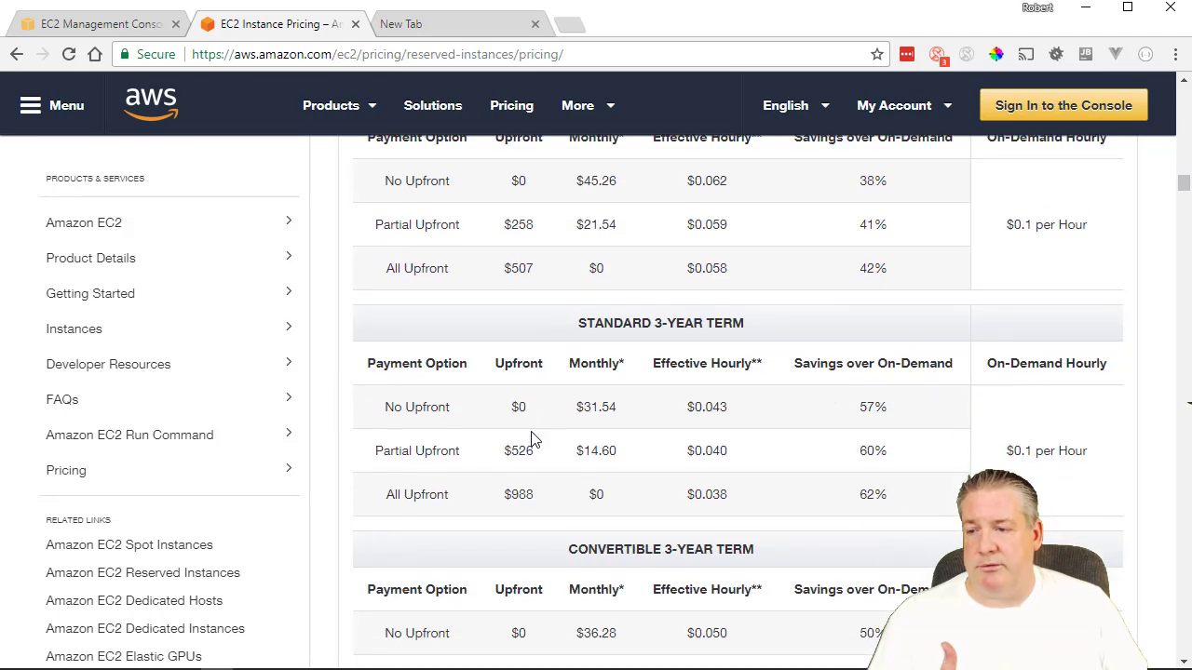
{"action": "scroll", "coordinate": [531, 439], "scroll_direction": "up", "scroll_amount": 4}
{"action": "left_click_drag", "start_coordinate": [537, 352], "coordinate": [511, 346]}
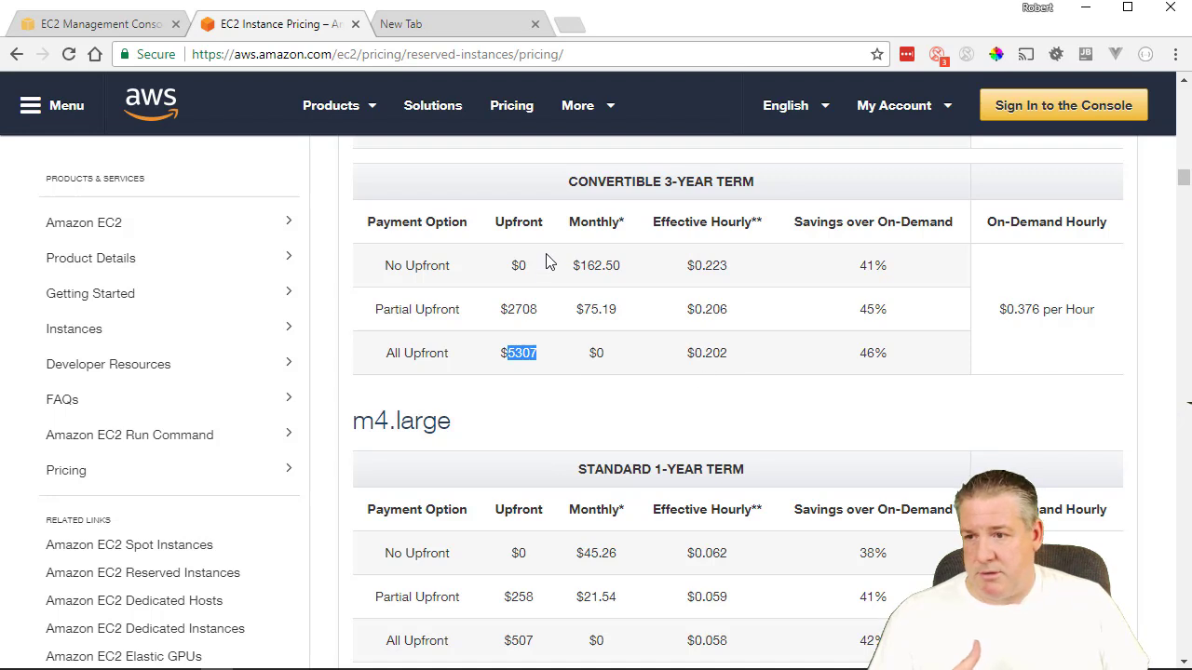
{"action": "scroll", "coordinate": [550, 264], "scroll_direction": "up", "scroll_amount": 2}
{"action": "scroll", "coordinate": [549, 261], "scroll_direction": "up", "scroll_amount": 2}
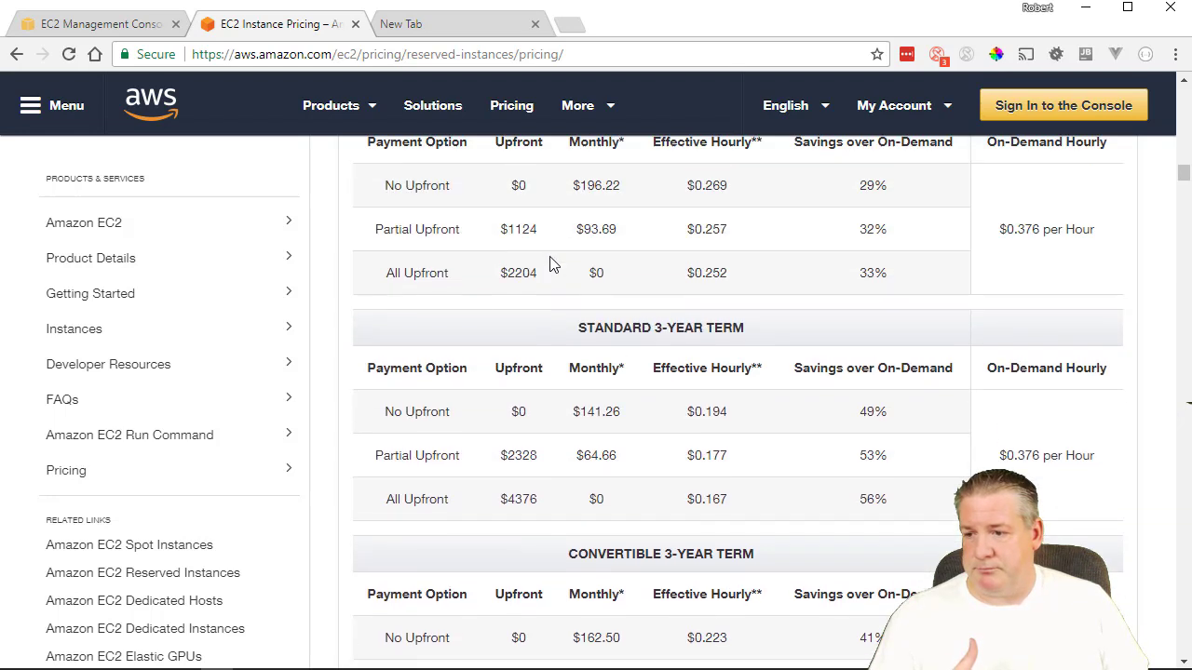
{"action": "scroll", "coordinate": [551, 262], "scroll_direction": "up", "scroll_amount": 2}
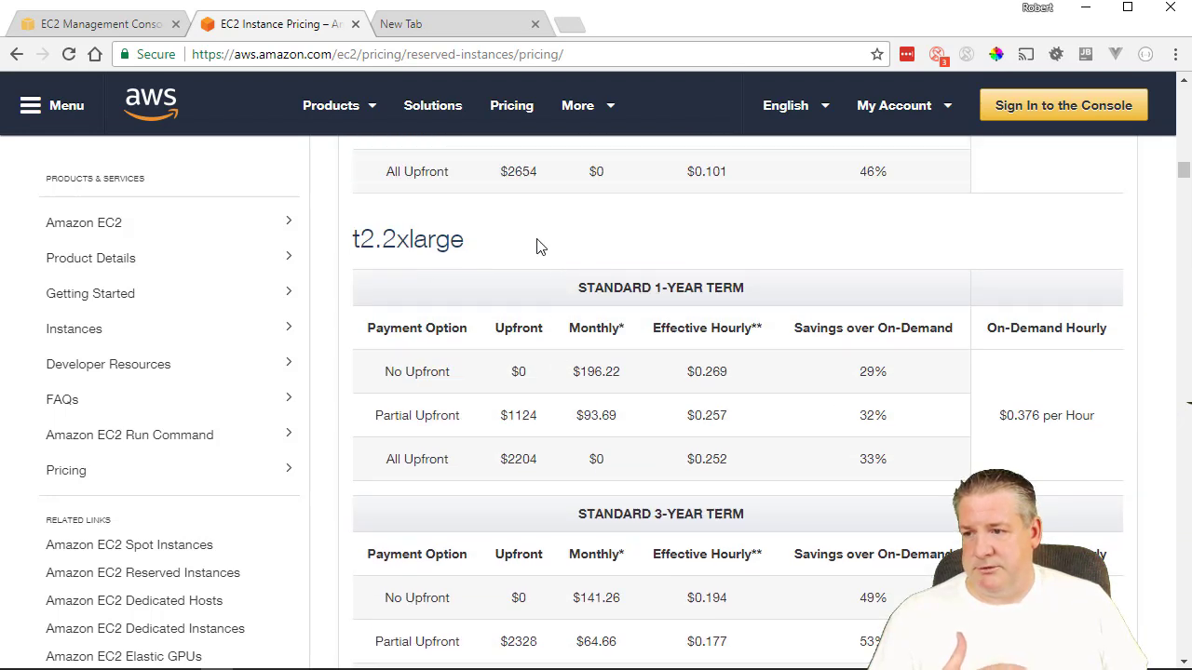
Step: Examine the m4 instance pricing tables from m4.large through m4.10xlarge to the start of m4.16xlarge
{"action": "scroll", "coordinate": [540, 246], "scroll_direction": "down", "scroll_amount": 10}
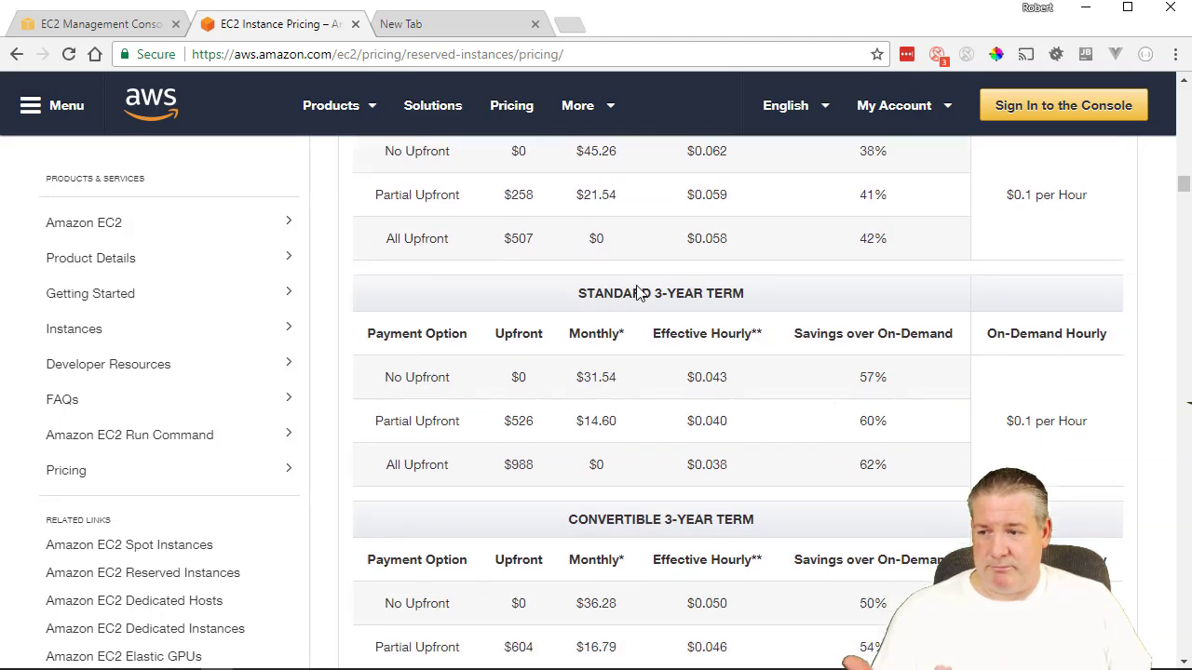
{"action": "scroll", "coordinate": [639, 293], "scroll_direction": "down", "scroll_amount": 15}
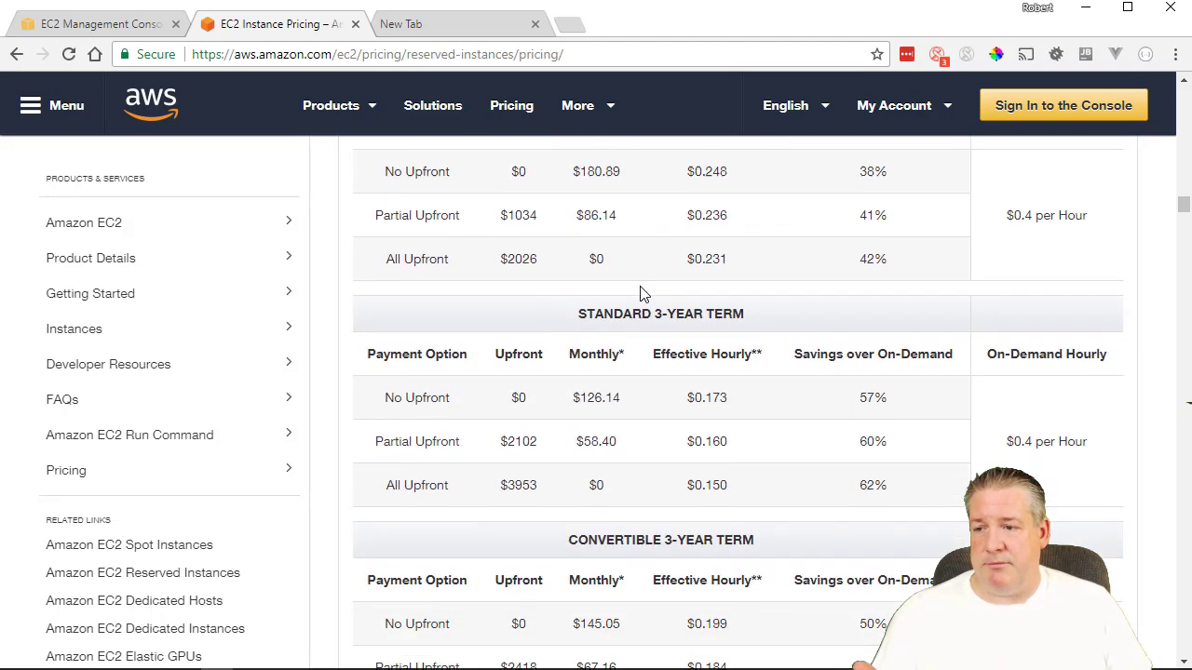
{"action": "scroll", "coordinate": [643, 295], "scroll_direction": "down", "scroll_amount": 12}
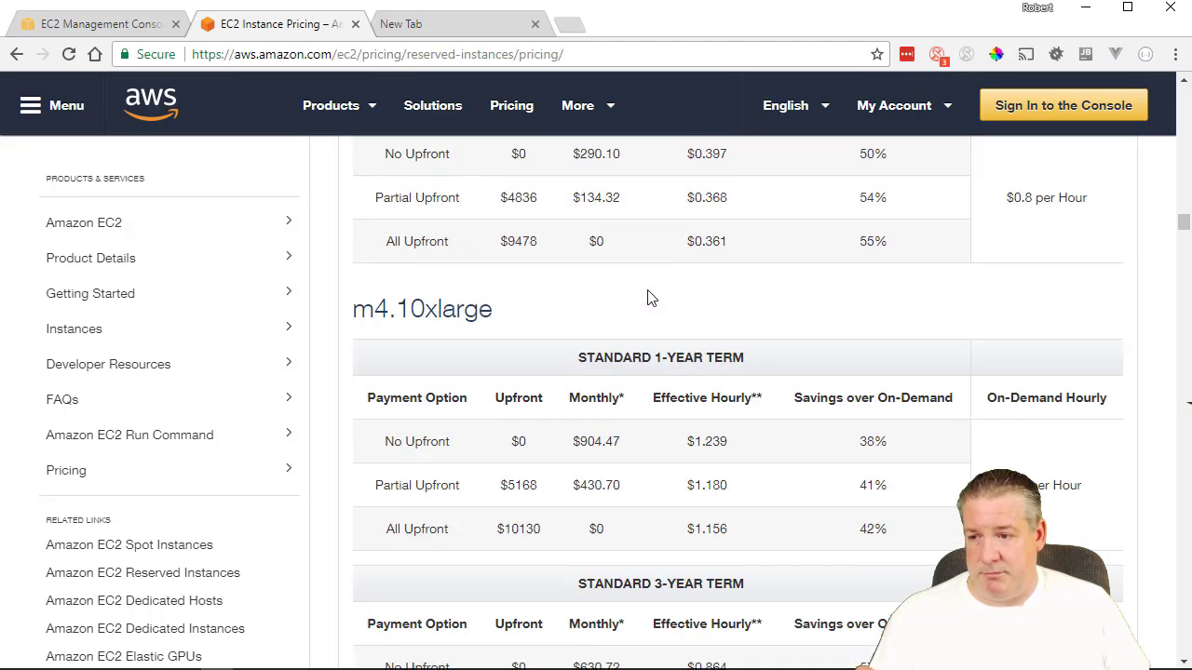
{"action": "scroll", "coordinate": [649, 296], "scroll_direction": "down", "scroll_amount": 4}
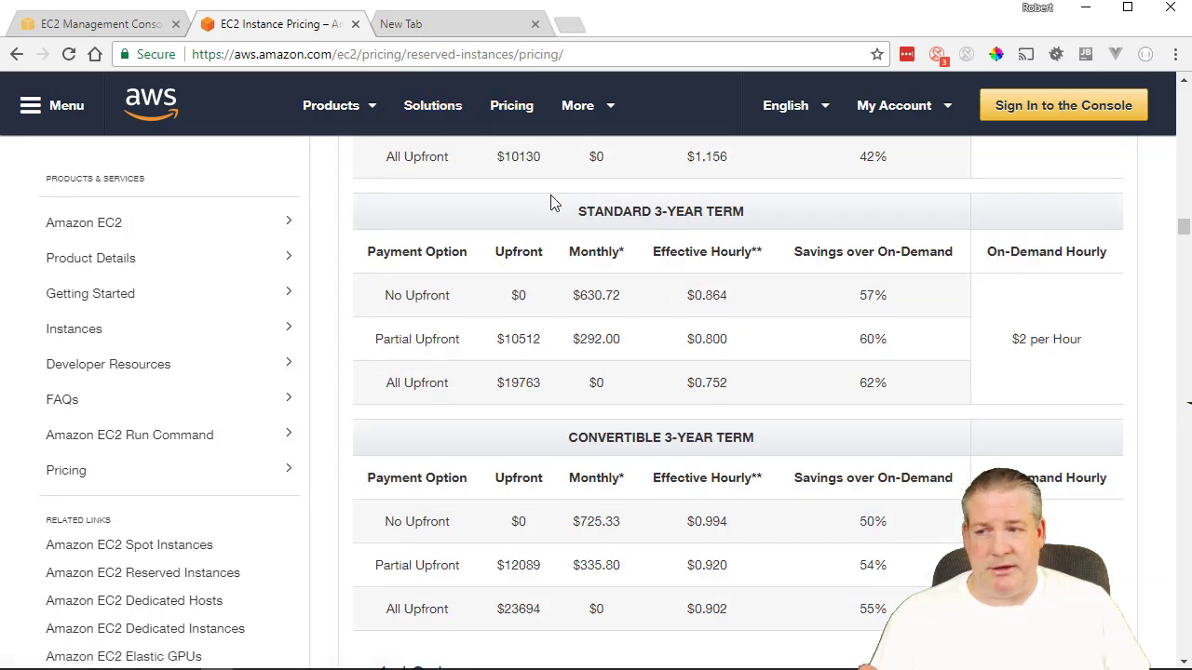
{"action": "scroll", "coordinate": [550, 202], "scroll_direction": "down", "scroll_amount": 2}
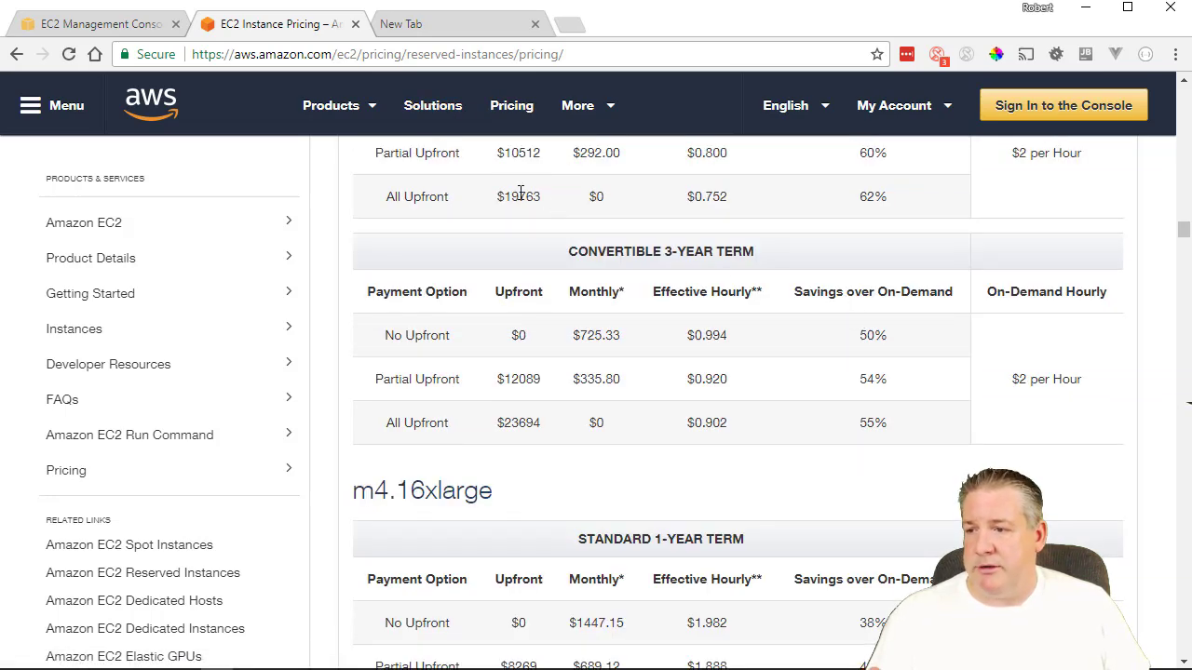
{"action": "scroll", "coordinate": [549, 247], "scroll_direction": "down", "scroll_amount": 1}
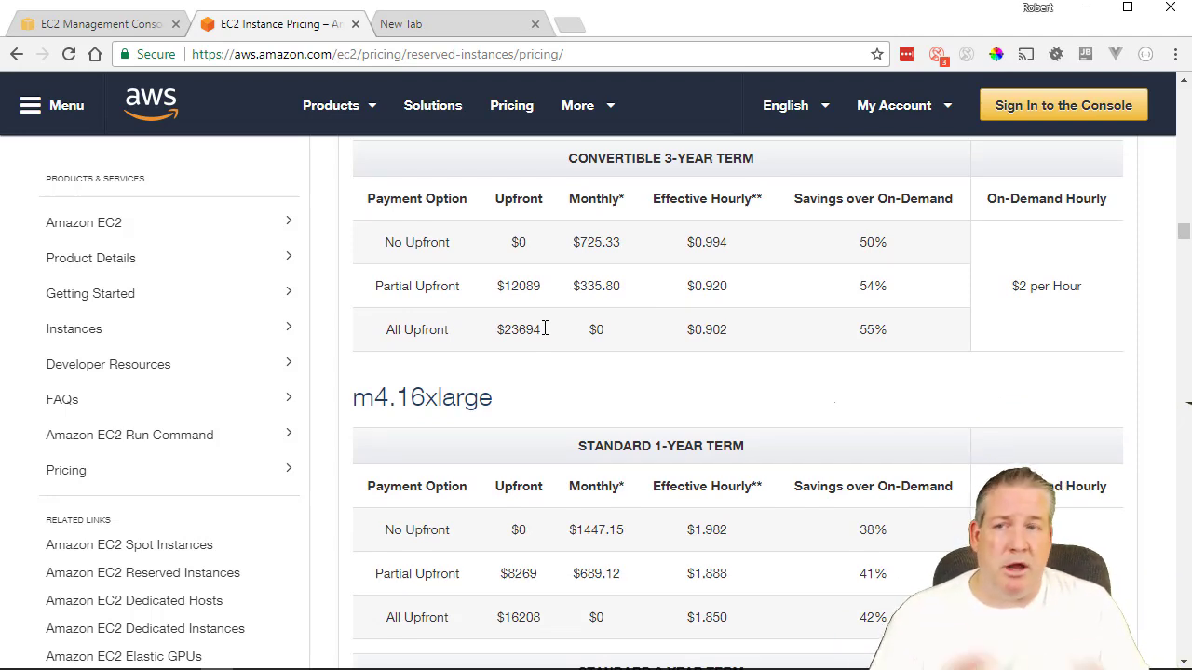
Step: Return to the t2.micro pricing table and highlight its On-Demand hourly rate in the Standard 1-Year Term
{"action": "scroll", "coordinate": [546, 327], "scroll_direction": "up", "scroll_amount": 20}
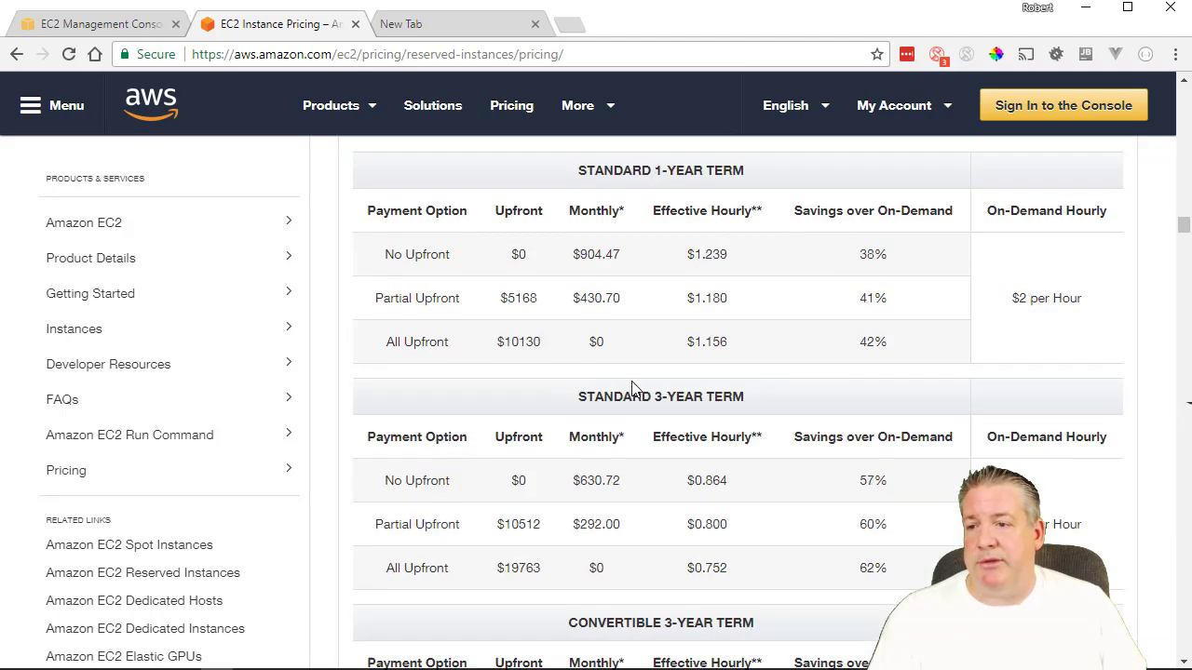
{"action": "scroll", "coordinate": [708, 463], "scroll_direction": "up", "scroll_amount": 20}
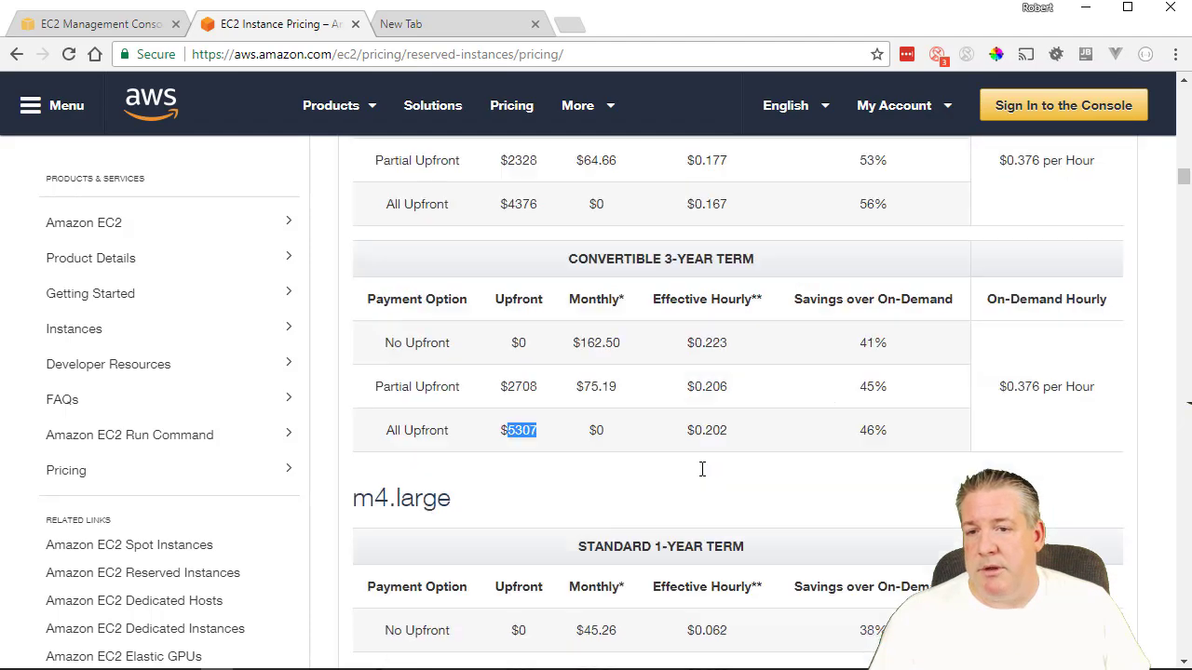
{"action": "scroll", "coordinate": [717, 503], "scroll_direction": "up", "scroll_amount": 20}
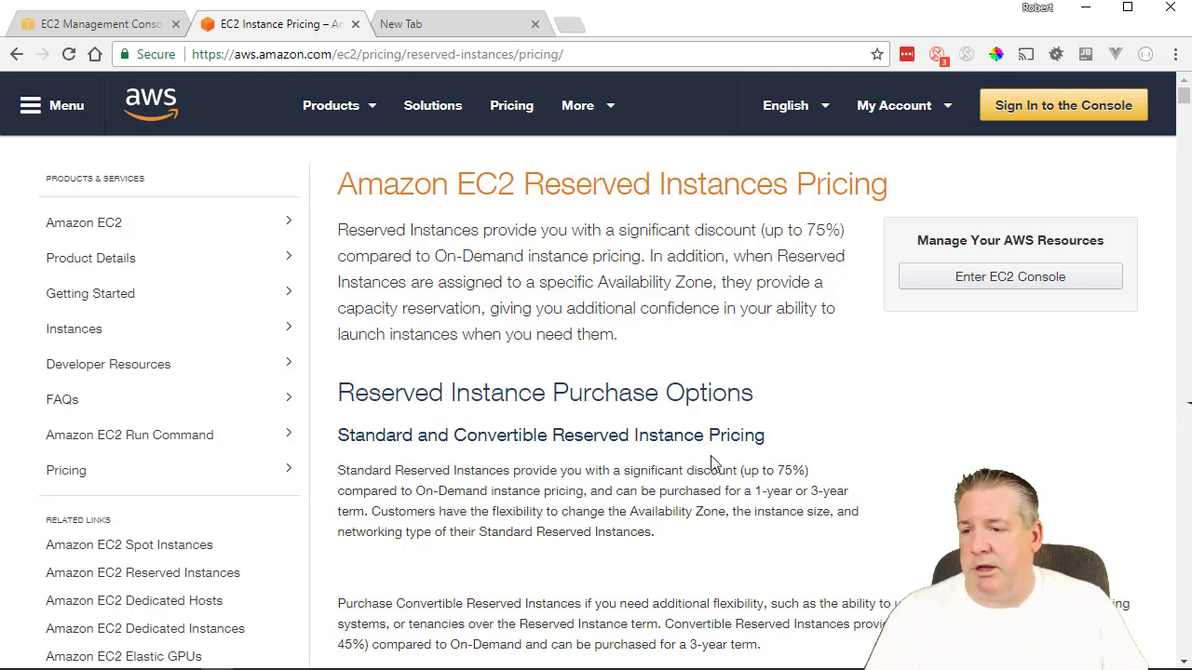
{"action": "scroll", "coordinate": [715, 461], "scroll_direction": "down", "scroll_amount": 10}
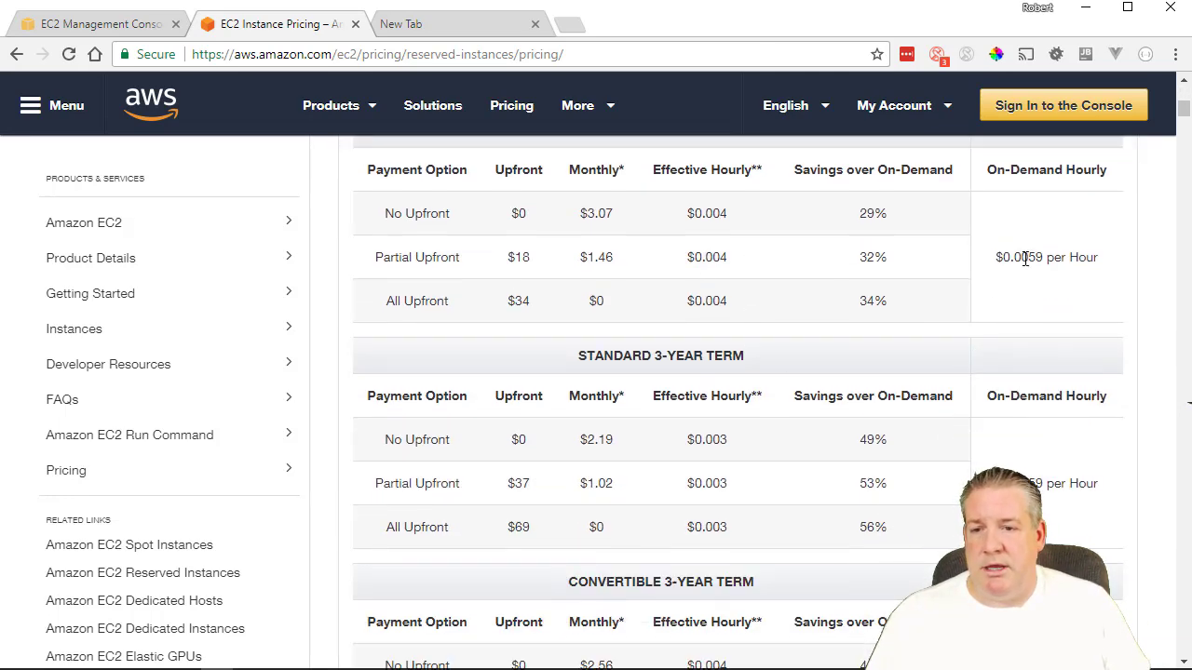
{"action": "scroll", "coordinate": [1025, 258], "scroll_direction": "up", "scroll_amount": 1}
{"action": "scroll", "coordinate": [1052, 410], "scroll_direction": "down", "scroll_amount": 5}
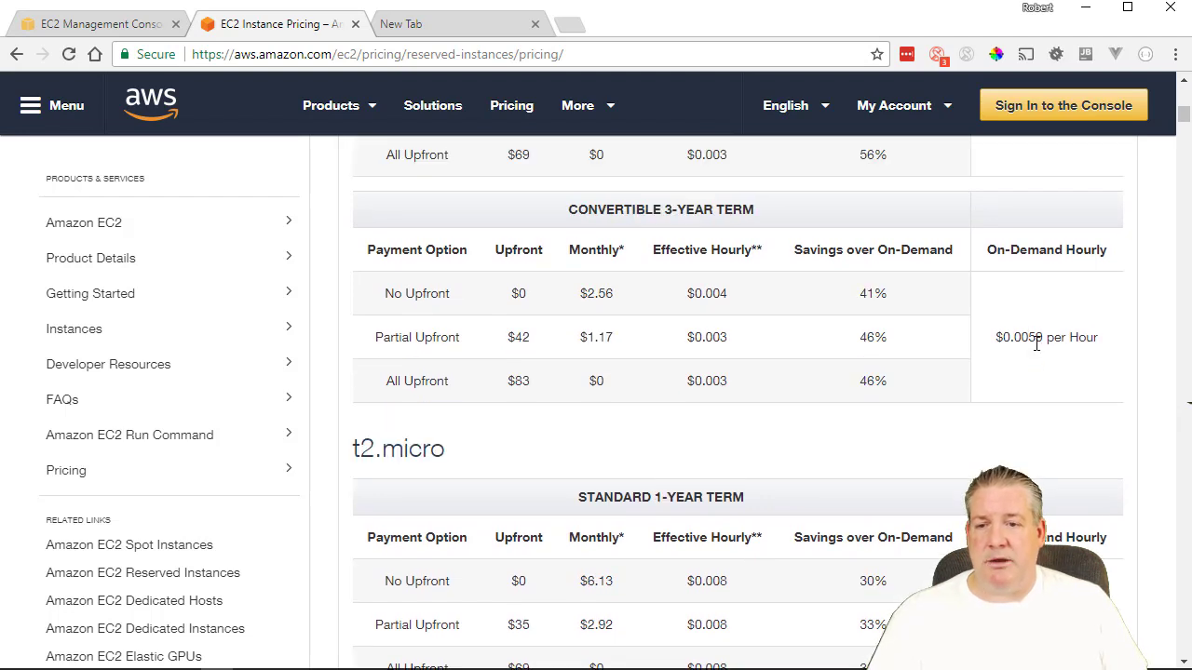
{"action": "scroll", "coordinate": [1036, 342], "scroll_direction": "down", "scroll_amount": 3}
{"action": "left_click_drag", "start_coordinate": [1024, 344], "coordinate": [1052, 340]}
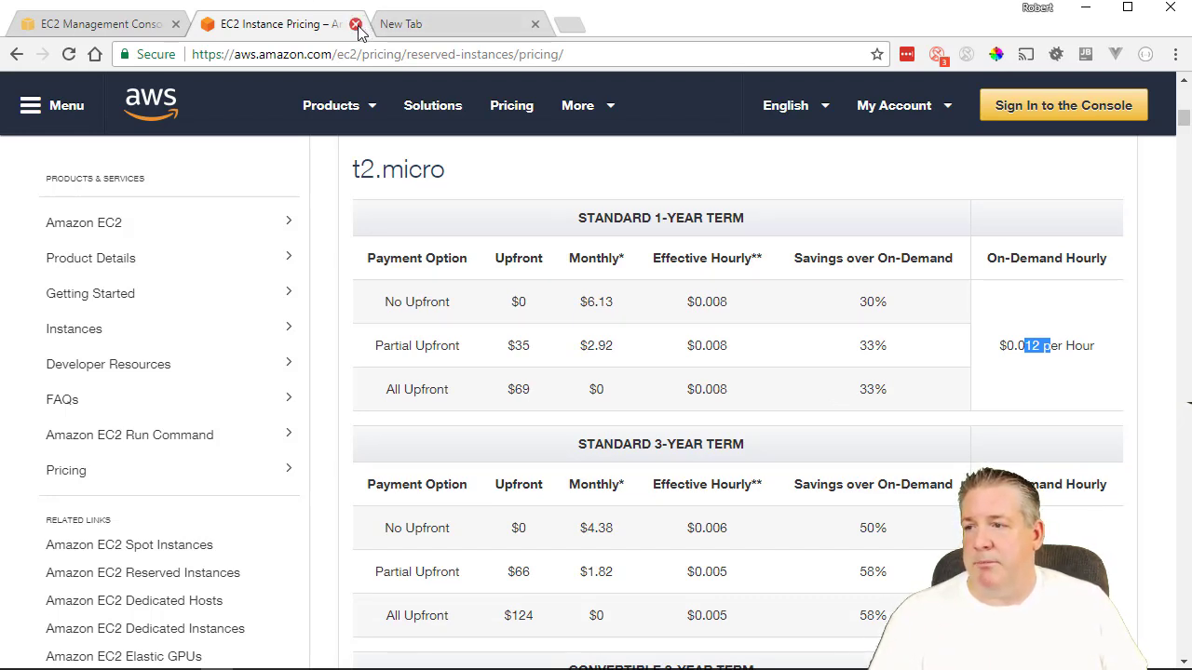
Step: Return to the EC2 Management Console, leave the launch wizard, and open the Purchase Reserved Instances form from Reserved Instances
{"action": "left_click", "coordinate": [75, 25]}
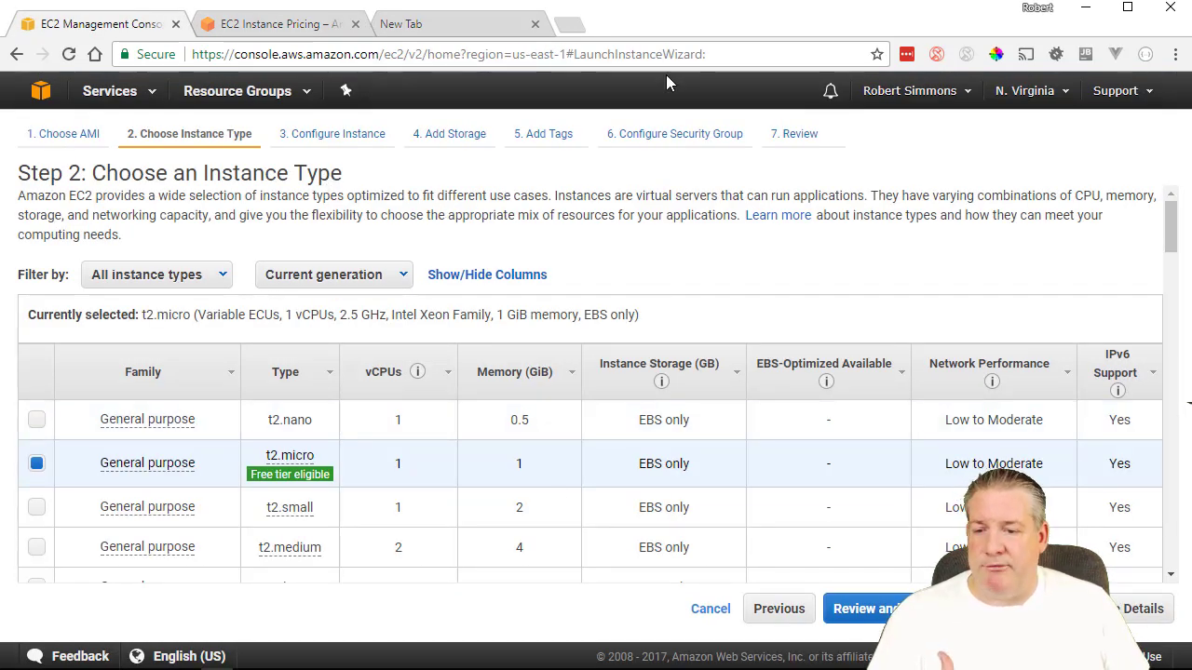
{"action": "scroll", "coordinate": [825, 232], "scroll_direction": "down", "scroll_amount": 2}
{"action": "scroll", "coordinate": [879, 574], "scroll_direction": "up", "scroll_amount": 2}
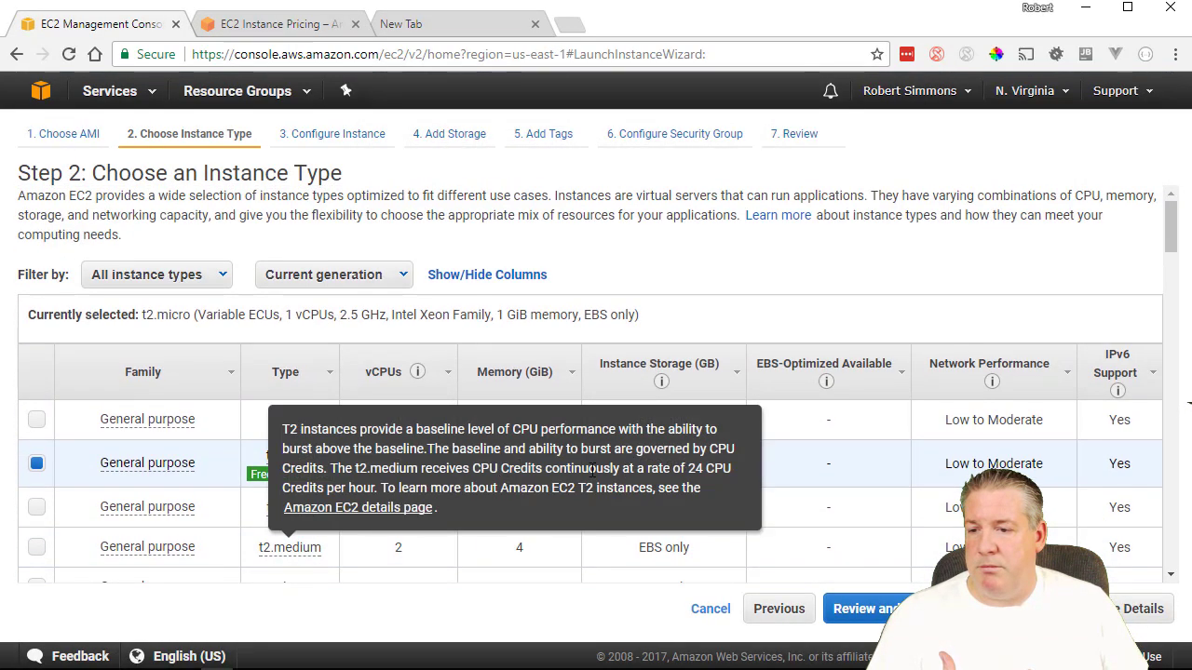
{"action": "left_click", "coordinate": [16, 54]}
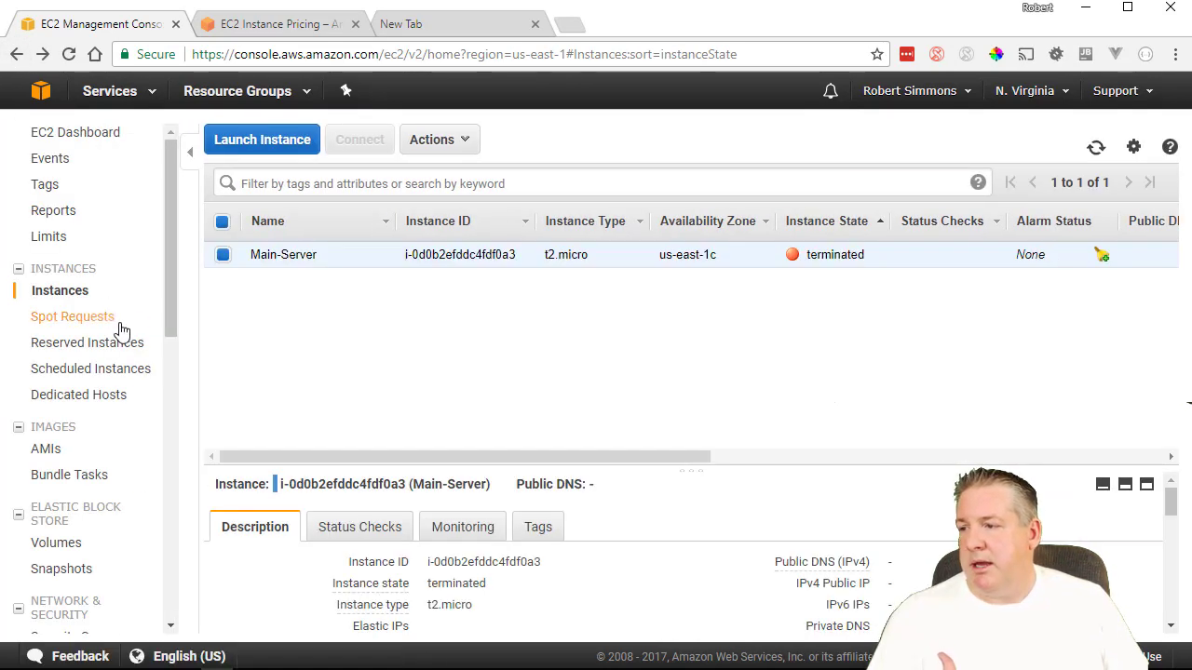
{"action": "left_click", "coordinate": [51, 144]}
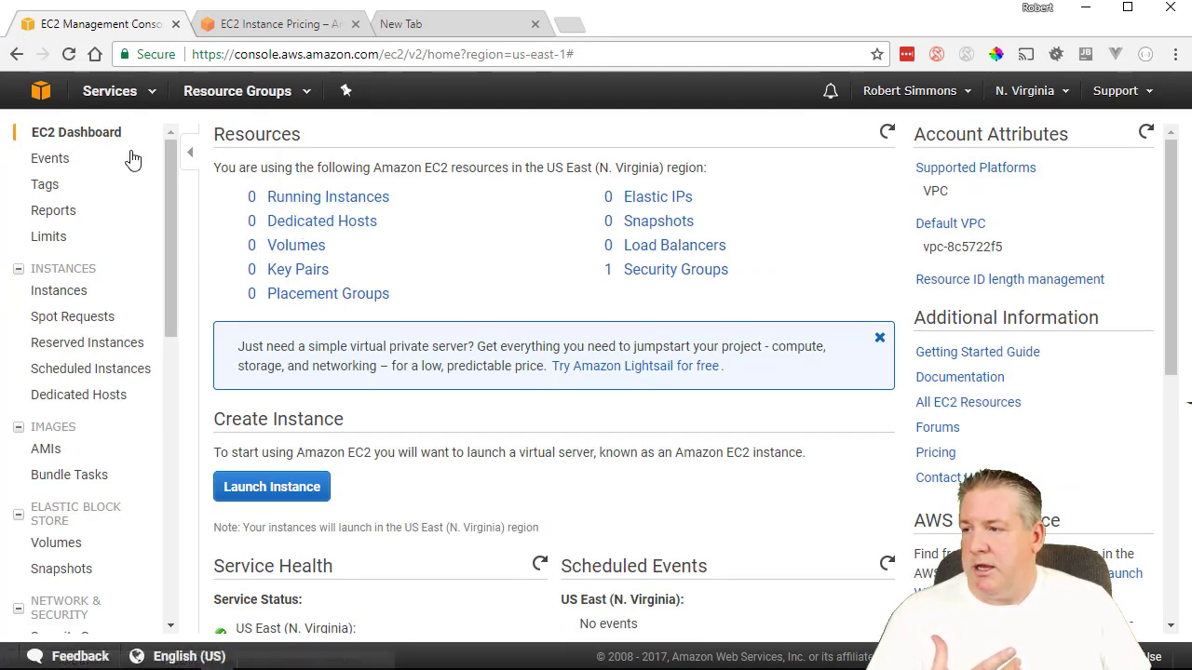
{"action": "left_click", "coordinate": [80, 350]}
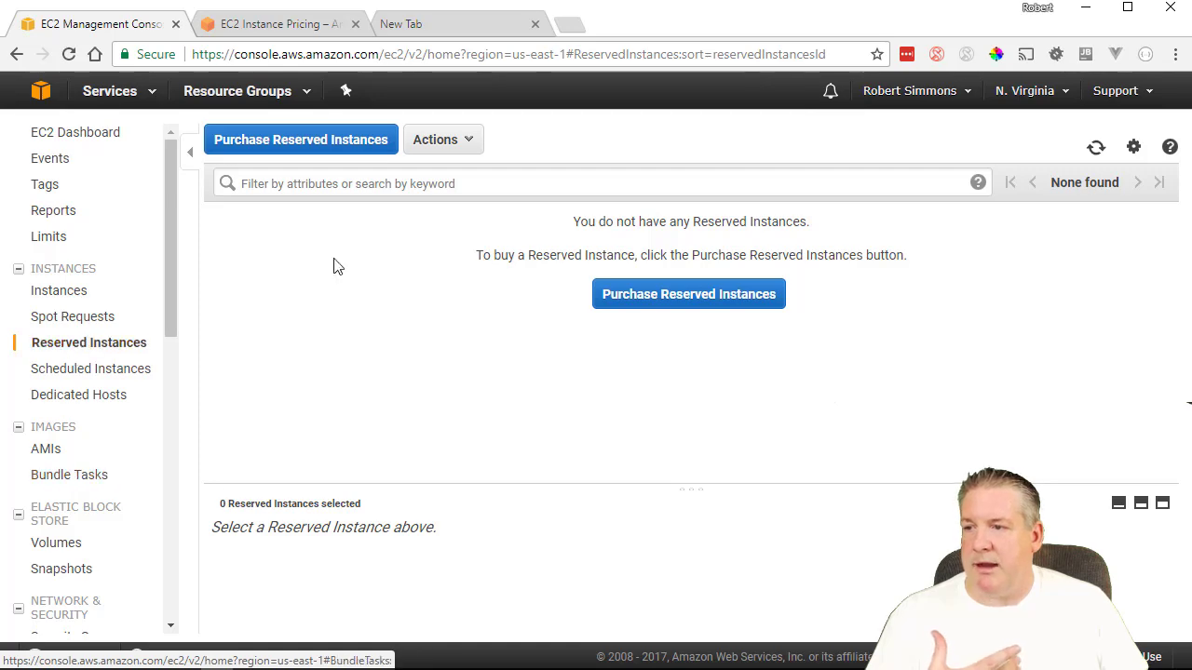
{"action": "left_click", "coordinate": [306, 141]}
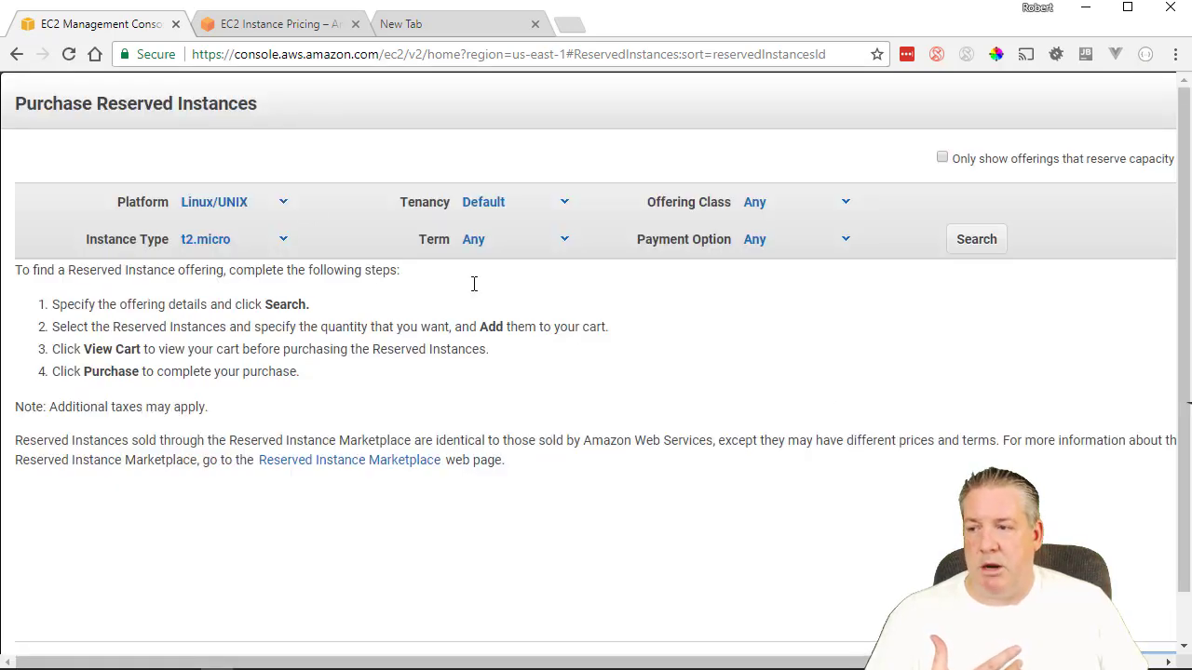
Step: Set the reserved instance offering class to Standard and the term to the range starting at 12 months
{"action": "left_click", "coordinate": [286, 205]}
{"action": "left_click", "coordinate": [276, 240]}
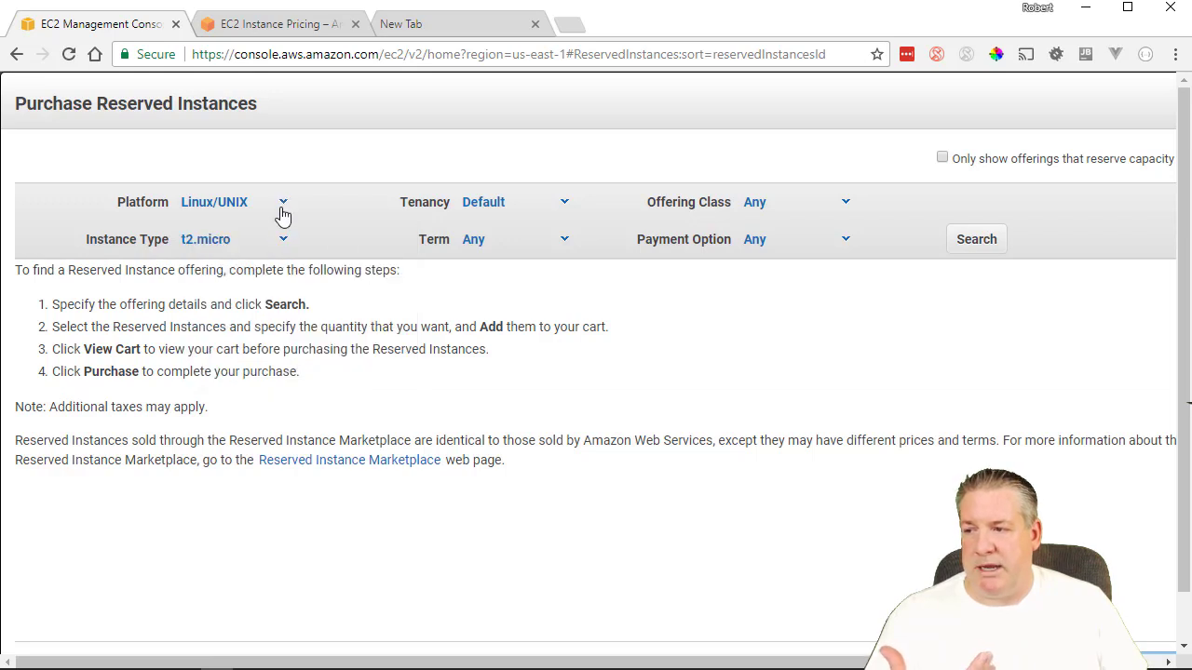
{"action": "left_click", "coordinate": [847, 207]}
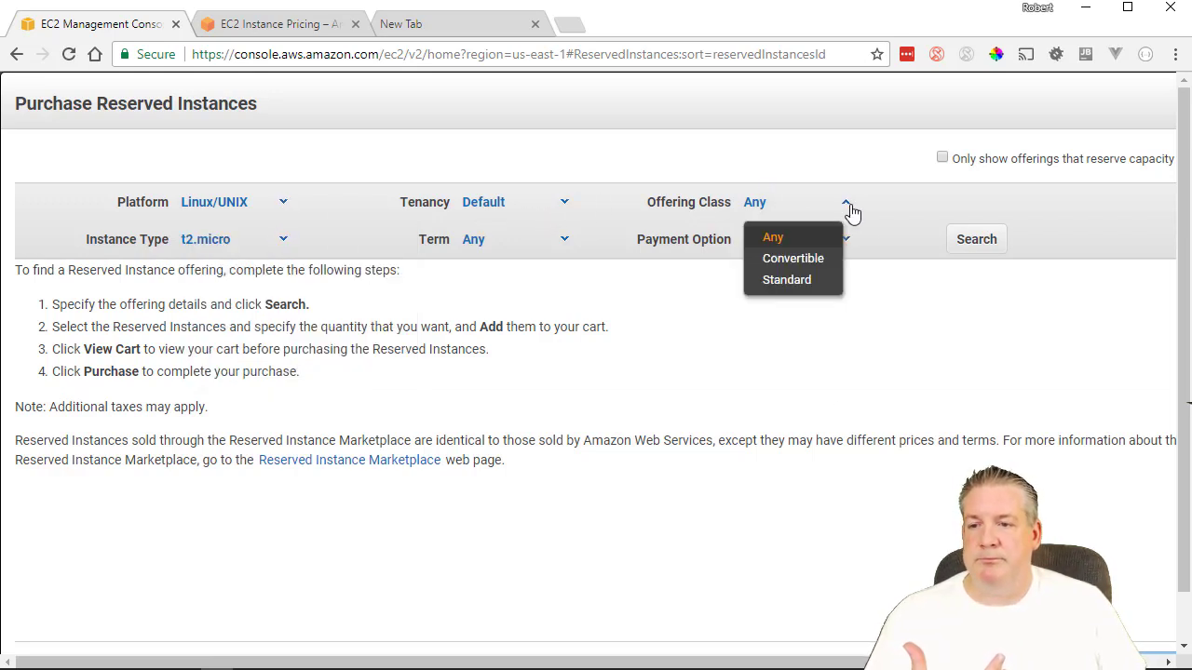
{"action": "left_click", "coordinate": [831, 282]}
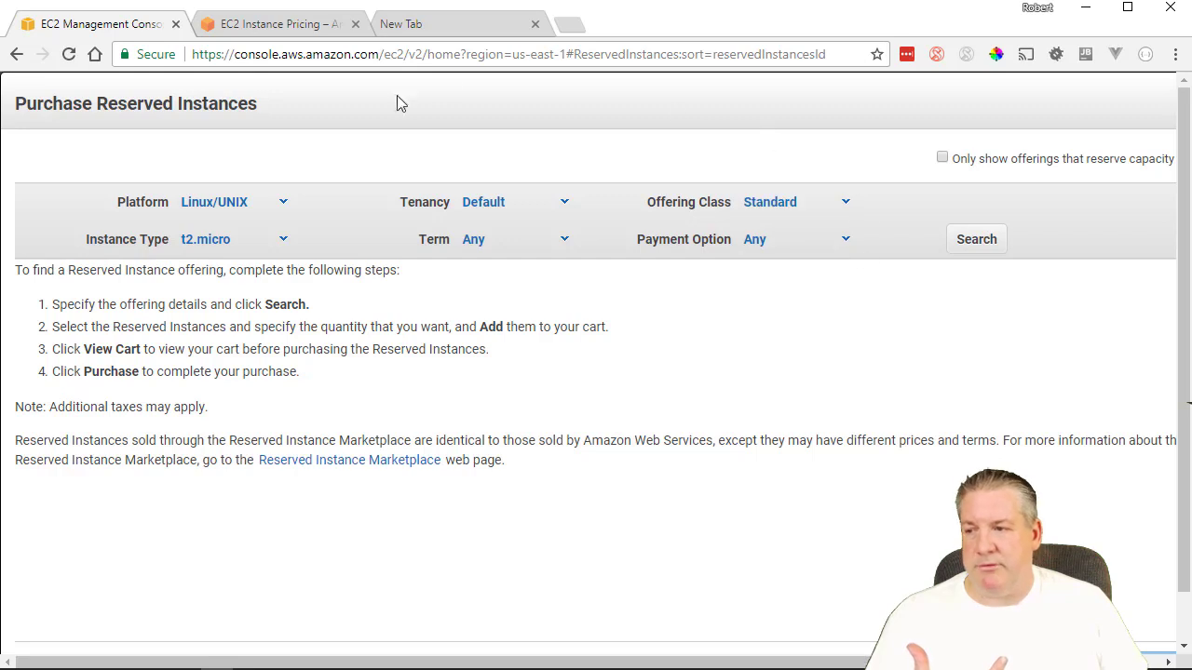
{"action": "left_click", "coordinate": [565, 246]}
{"action": "left_click", "coordinate": [566, 318]}
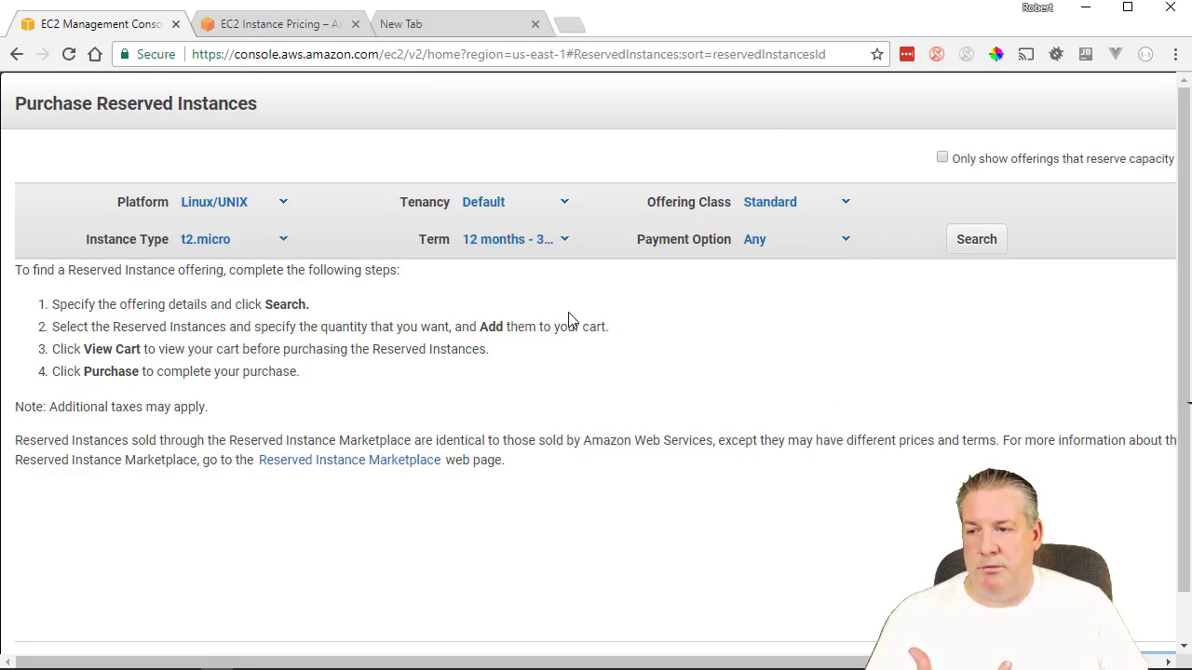
Step: Search for t2.micro reserved instance offerings with the All Upfront payment option and highlight the offering's upfront price
{"action": "left_click", "coordinate": [844, 243]}
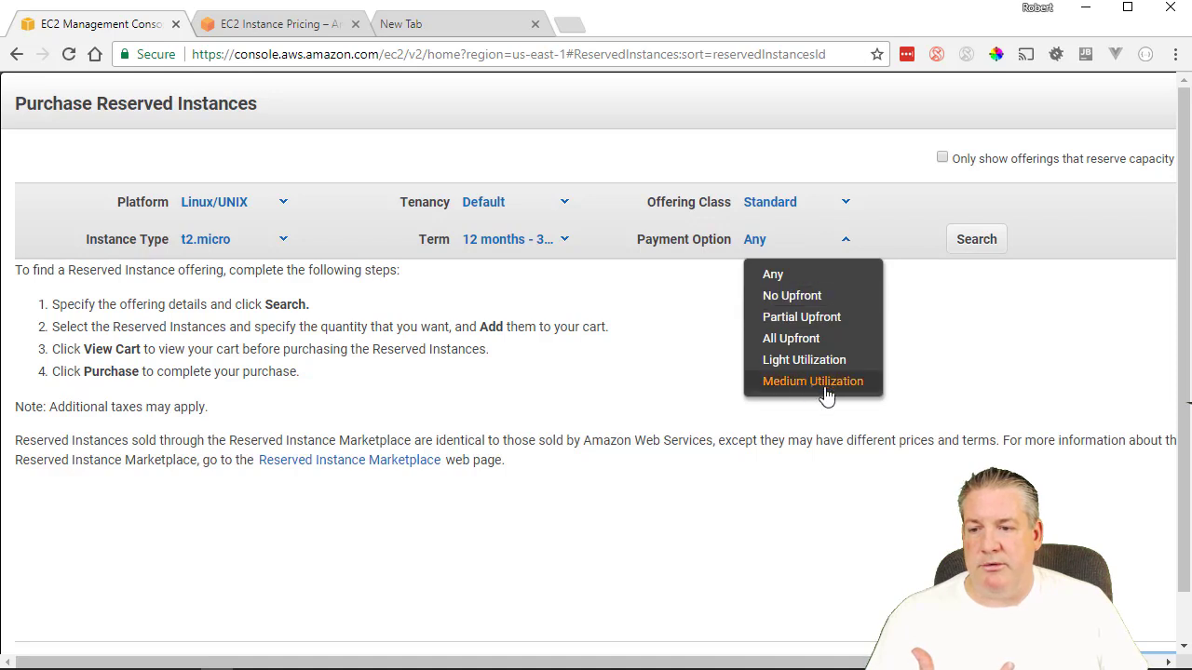
{"action": "left_click", "coordinate": [852, 337]}
{"action": "left_click", "coordinate": [964, 251]}
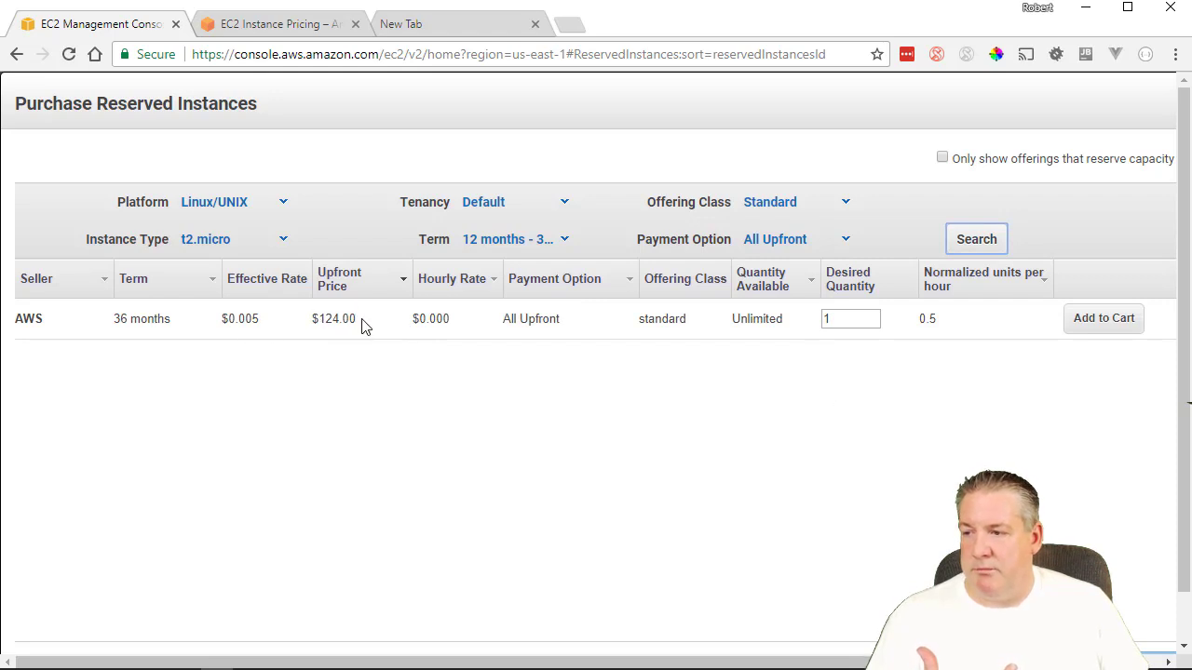
{"action": "left_click_drag", "start_coordinate": [364, 326], "coordinate": [322, 321]}
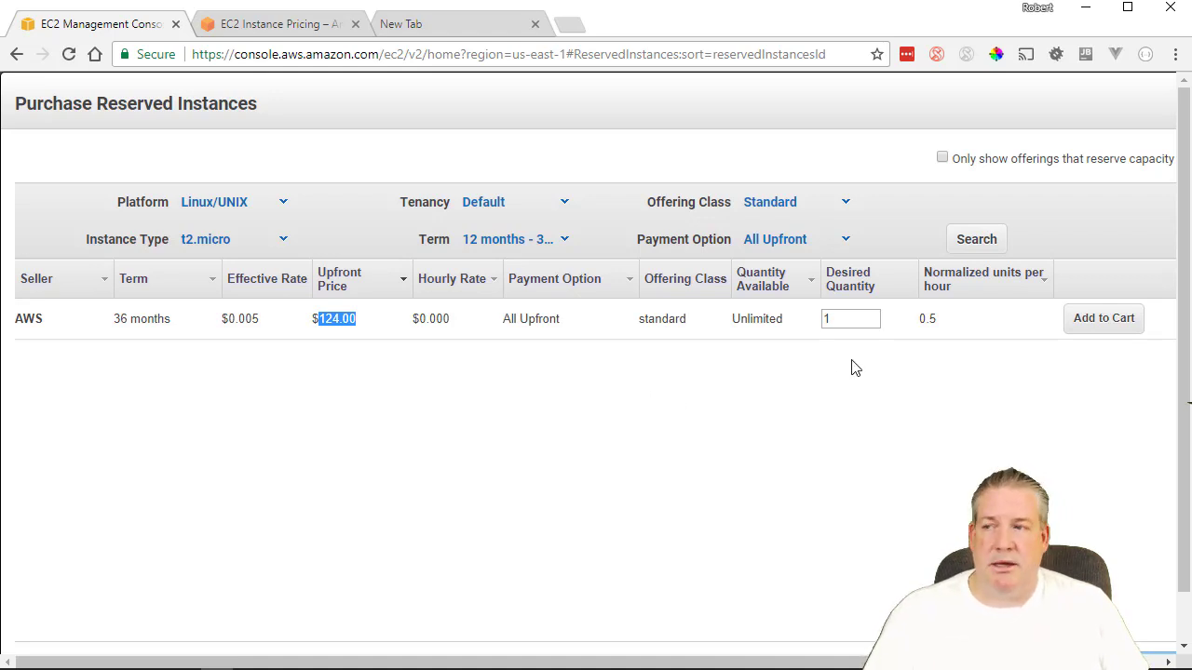
Step: Leave the reserved instance purchase form, start the instance launch wizard, and select the Amazon Linux AMI 2017.03.1 (HVM), SSD Volume Type
{"action": "left_click", "coordinate": [17, 54]}
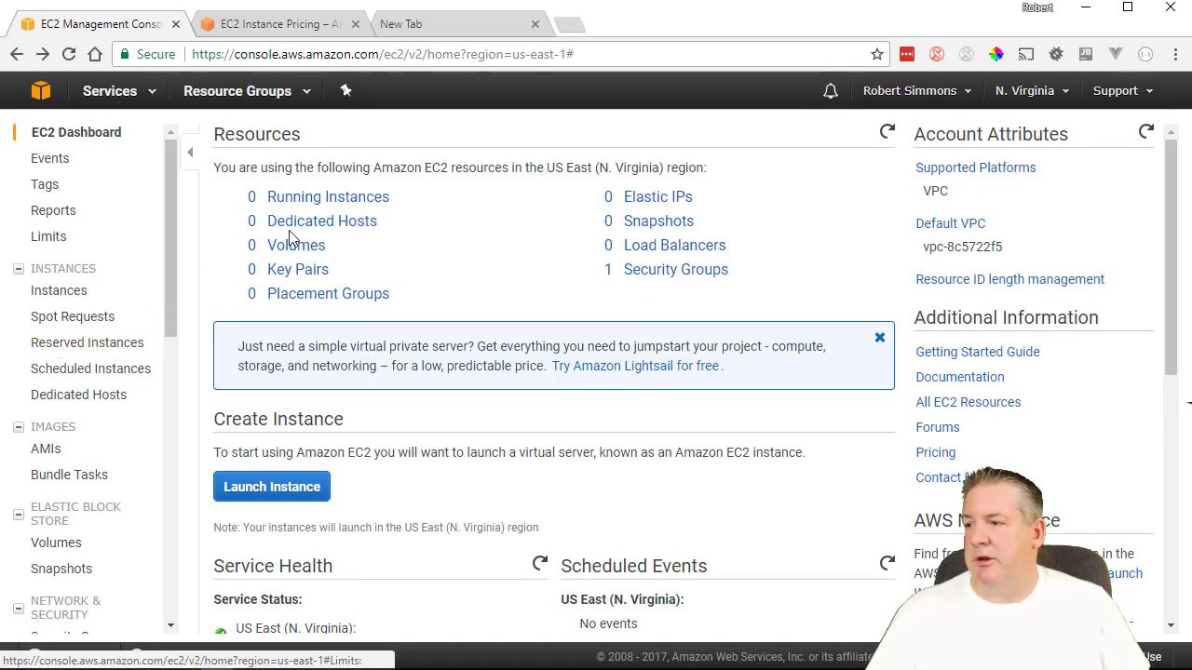
{"action": "left_click", "coordinate": [363, 200]}
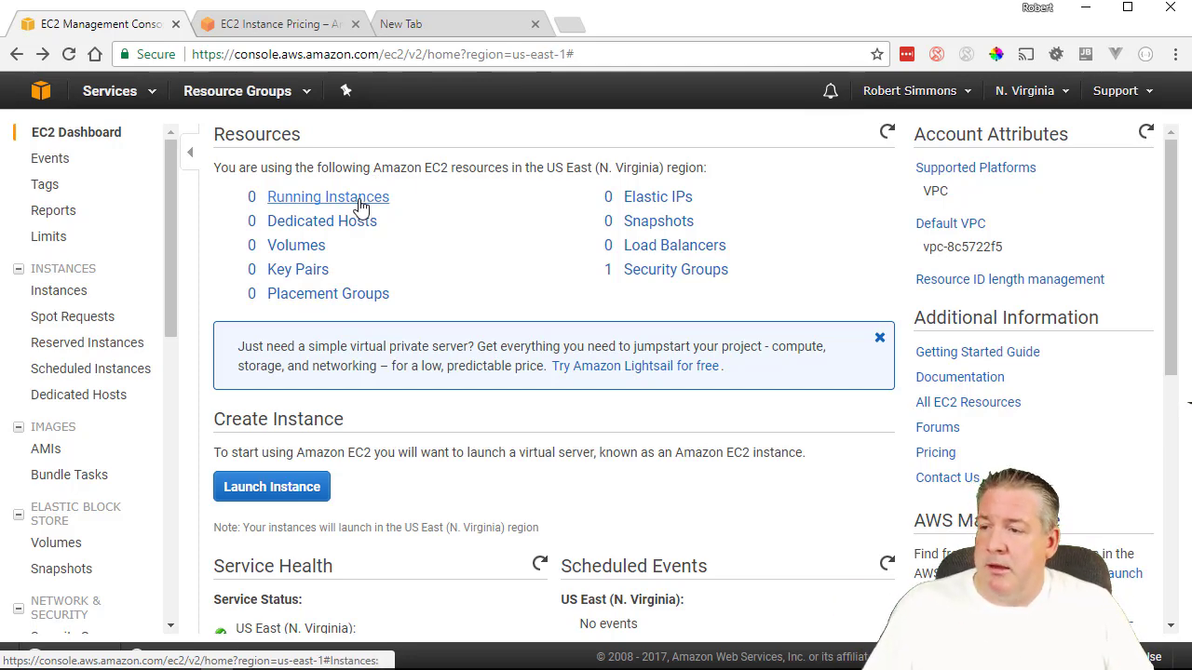
{"action": "left_click", "coordinate": [263, 140]}
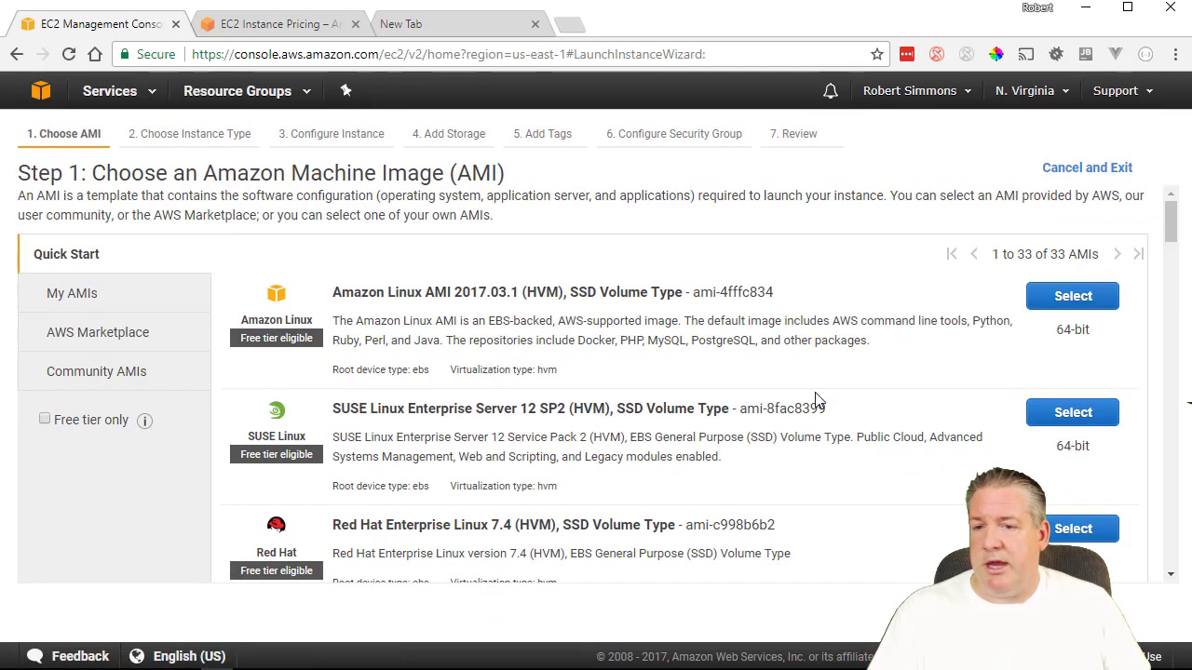
{"action": "left_click", "coordinate": [1078, 299]}
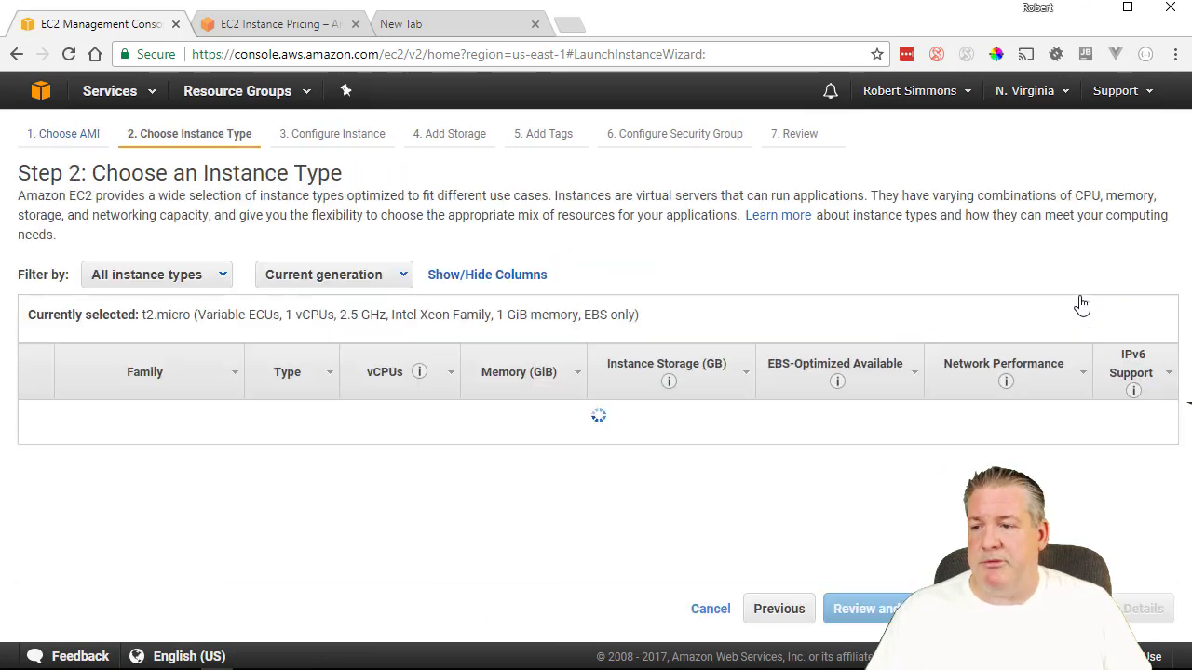
Step: Read the t2.micro type's description, keep it as the instance type, and continue to the instance details
{"action": "mouse_move", "coordinate": [275, 463]}
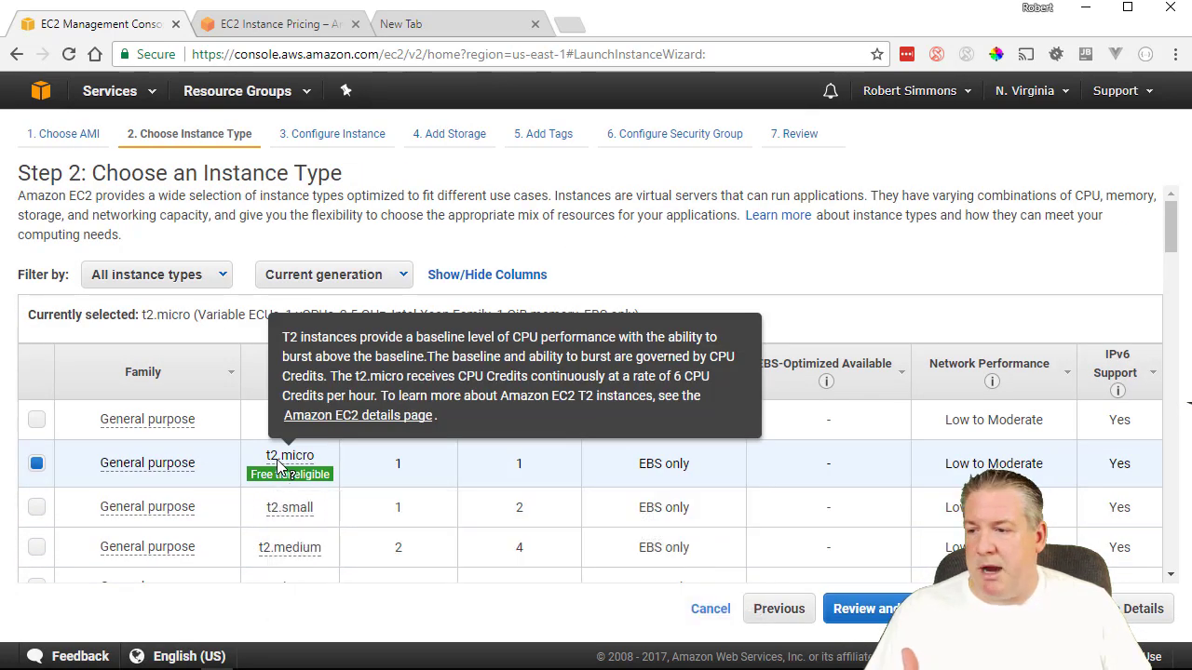
{"action": "mouse_move", "coordinate": [177, 470]}
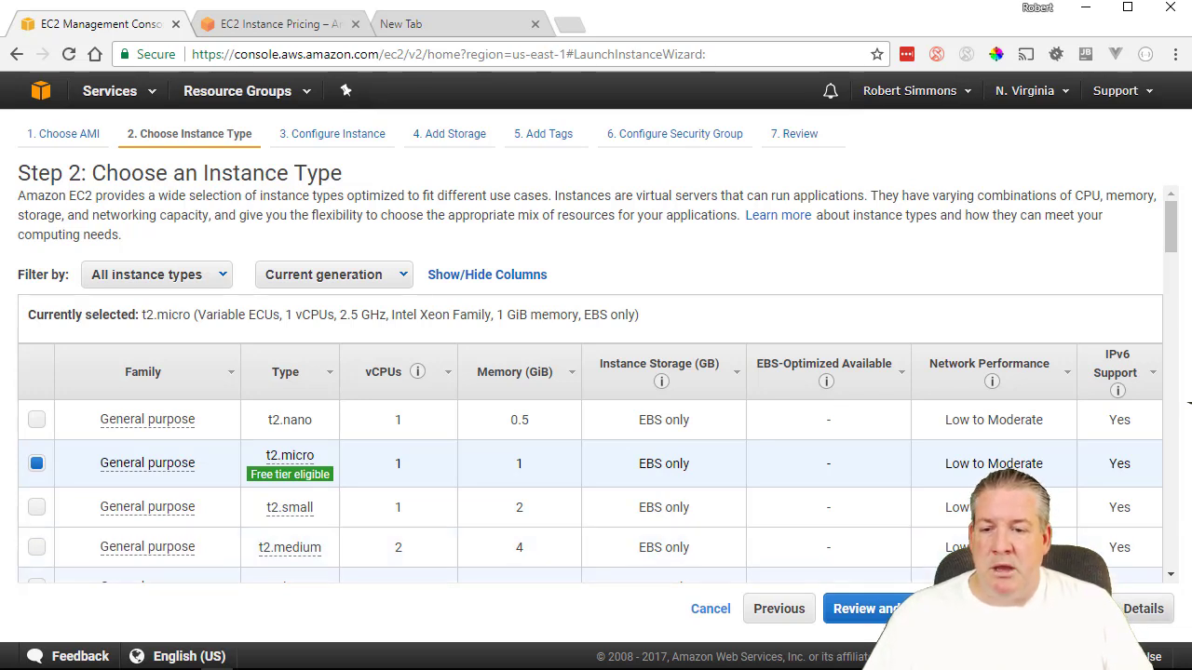
{"action": "left_click", "coordinate": [1024, 608]}
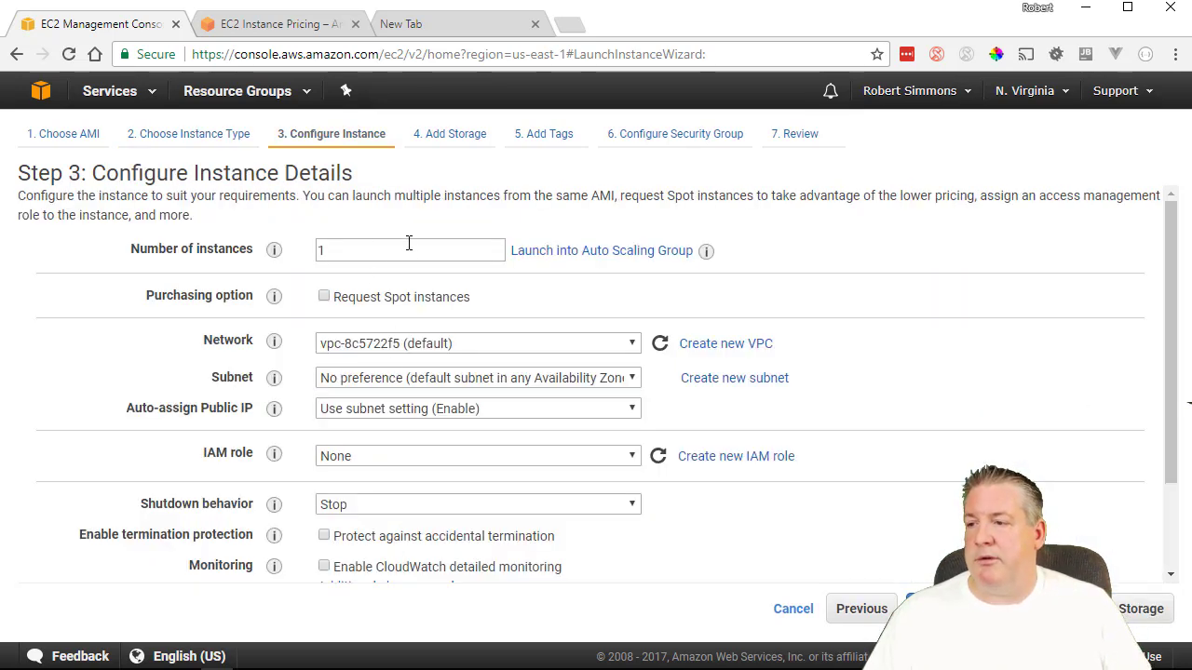
Step: Examine the instance count, network, subnet, auto-assign public IP and IAM role settings without changing the defaults
{"action": "double_click", "coordinate": [363, 247]}
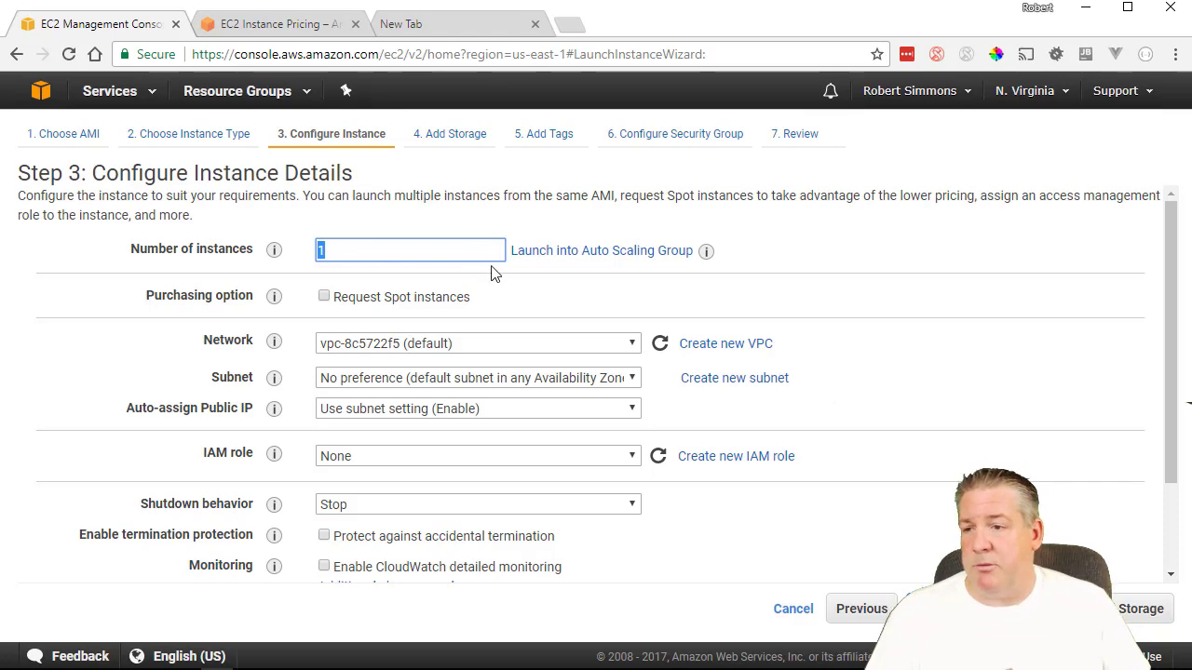
{"action": "left_click", "coordinate": [587, 286]}
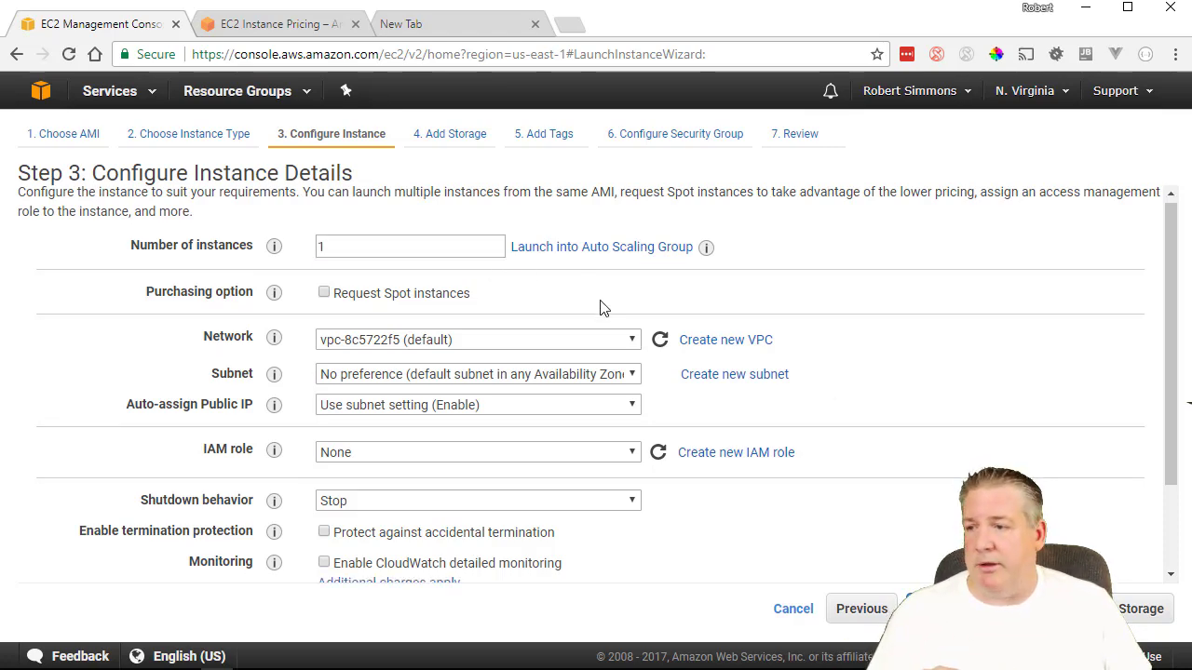
{"action": "scroll", "coordinate": [428, 270], "scroll_direction": "down", "scroll_amount": 1}
{"action": "scroll", "coordinate": [277, 242], "scroll_direction": "up", "scroll_amount": 1}
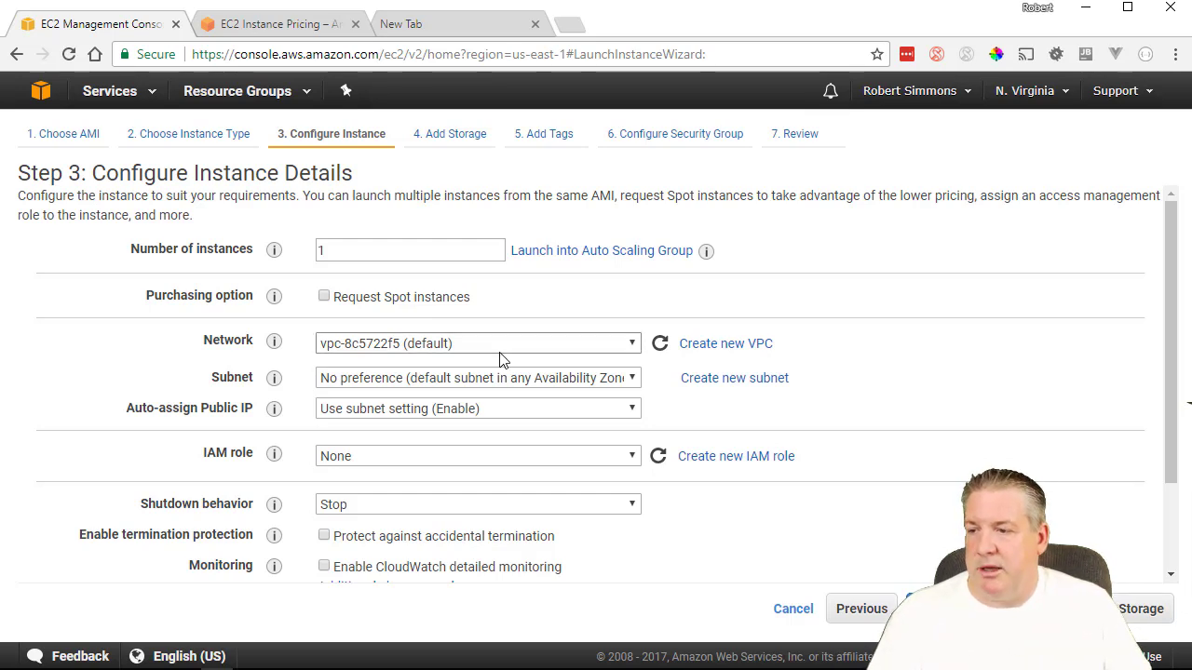
{"action": "scroll", "coordinate": [500, 358], "scroll_direction": "down", "scroll_amount": 1}
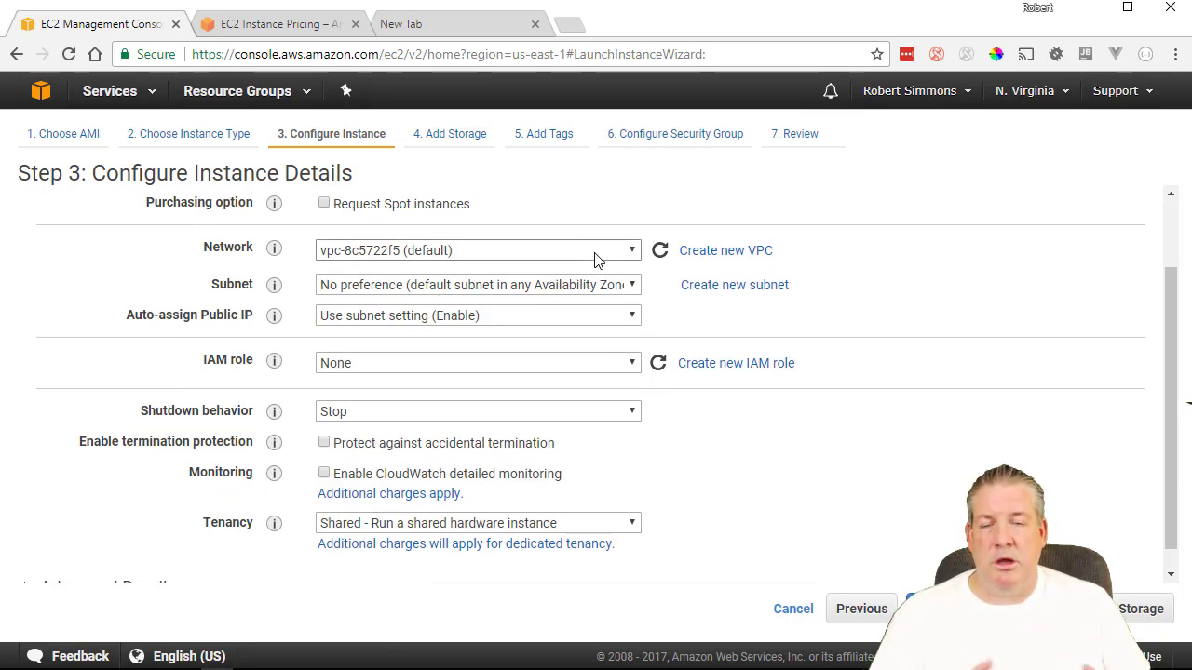
{"action": "mouse_move", "coordinate": [277, 255]}
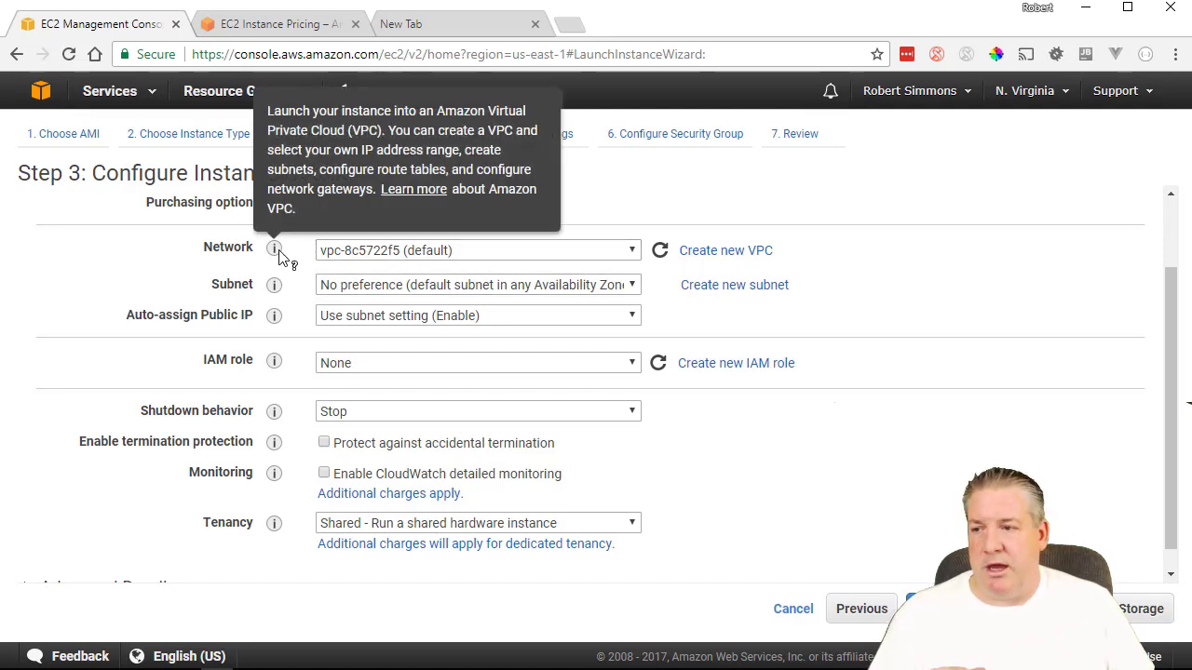
{"action": "mouse_move", "coordinate": [270, 314]}
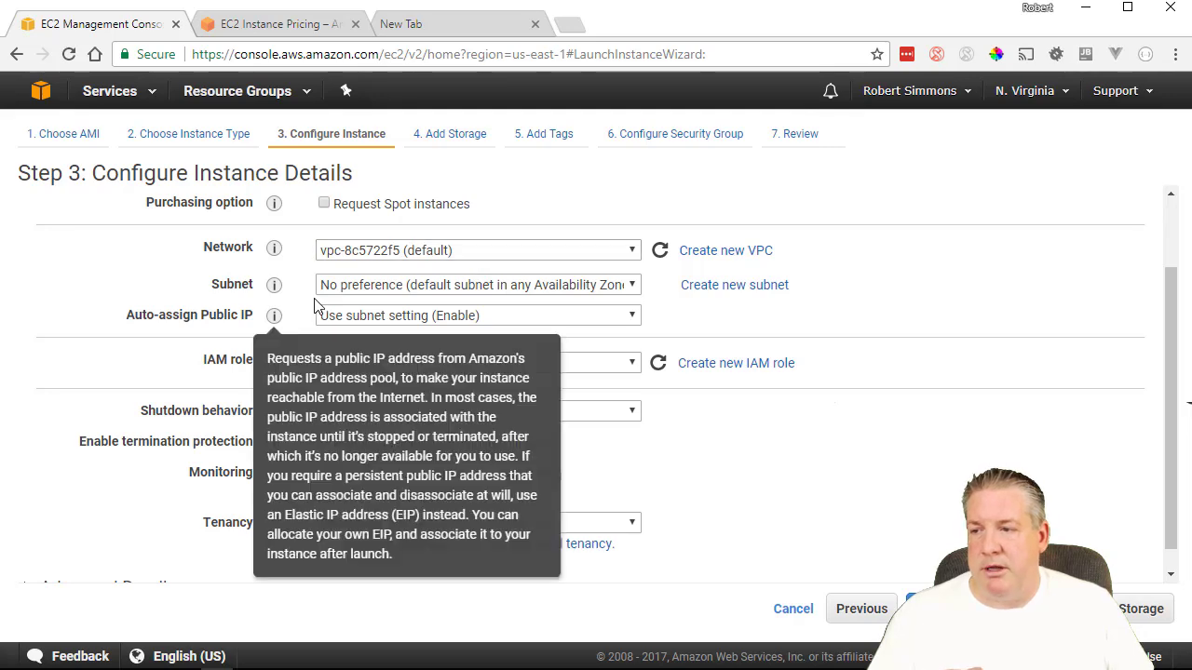
{"action": "left_click", "coordinate": [368, 287]}
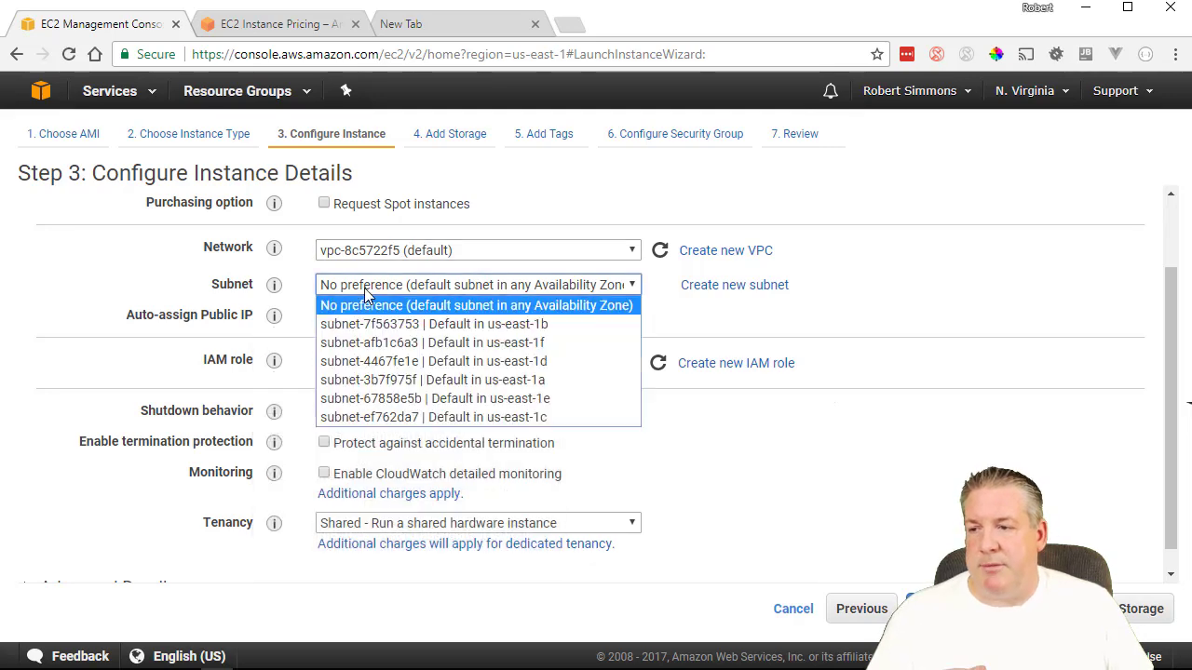
{"action": "left_click", "coordinate": [568, 305]}
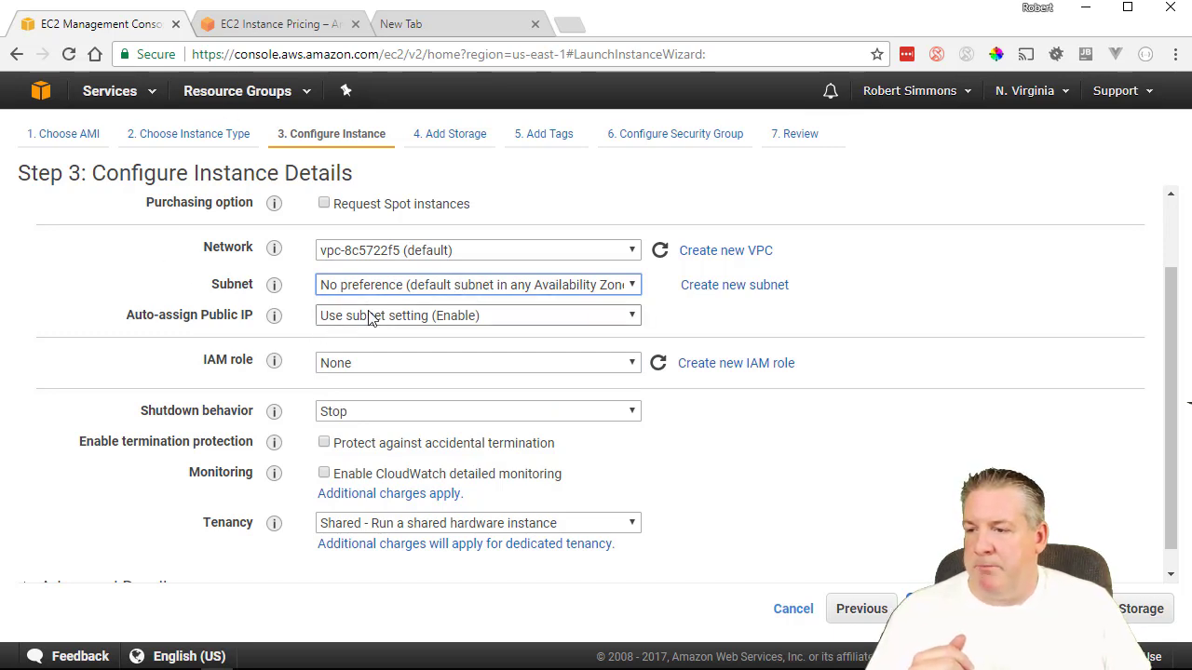
{"action": "left_click", "coordinate": [397, 317]}
{"action": "left_click", "coordinate": [400, 322]}
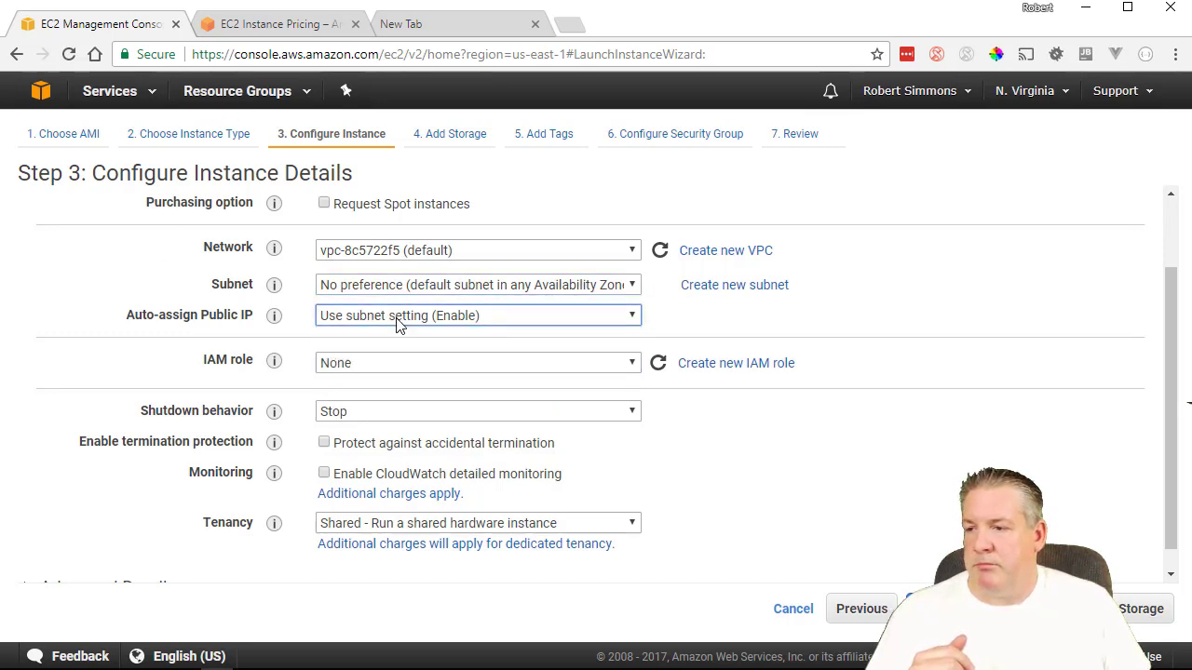
{"action": "left_click", "coordinate": [373, 365]}
{"action": "left_click", "coordinate": [374, 382]}
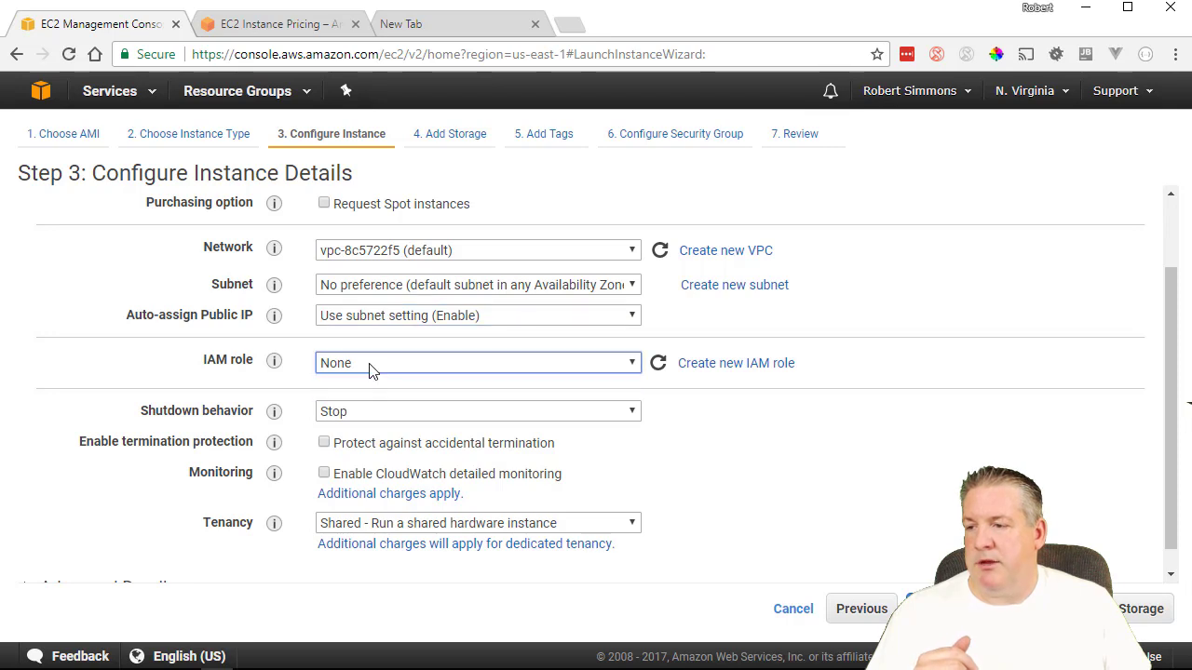
Step: Try protection against accidental termination and the Terminate shutdown behavior, and return the shutdown behavior to Stop
{"action": "left_click", "coordinate": [378, 412]}
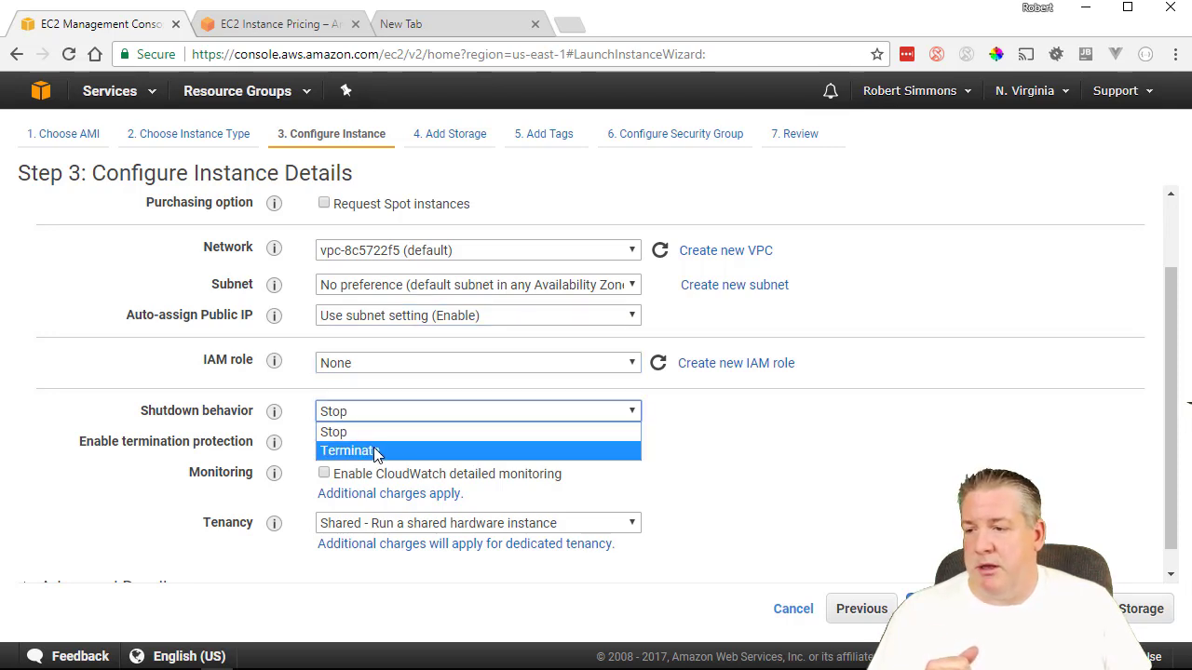
{"action": "left_click", "coordinate": [356, 416]}
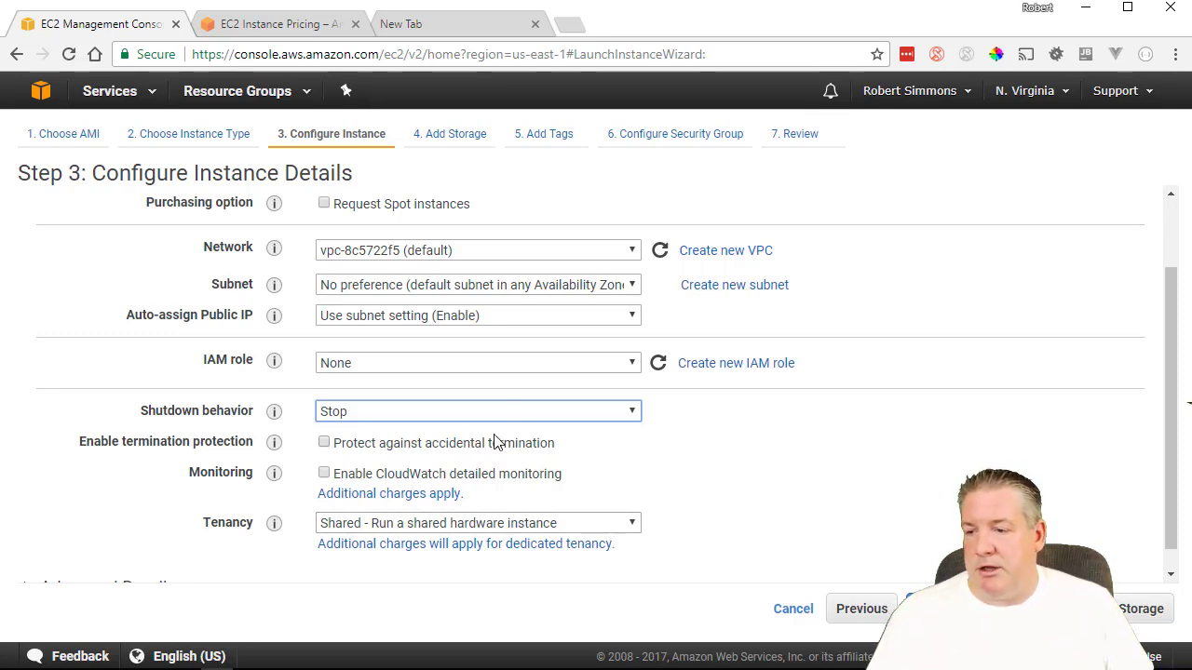
{"action": "left_click", "coordinate": [396, 445]}
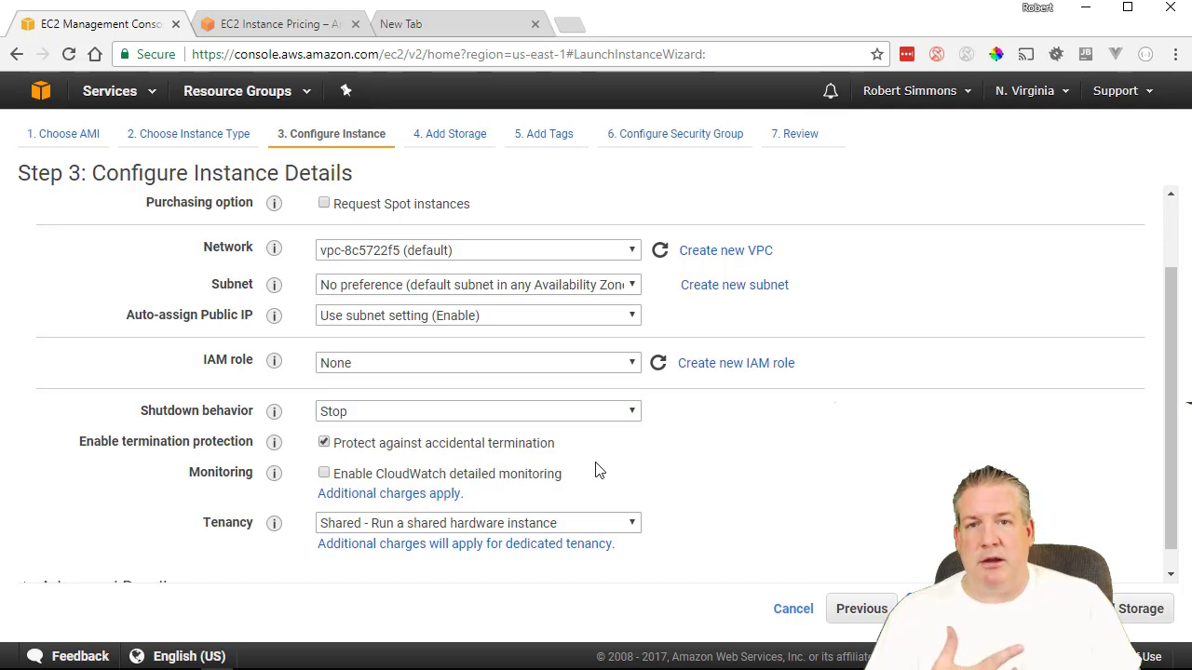
{"action": "left_click", "coordinate": [548, 415]}
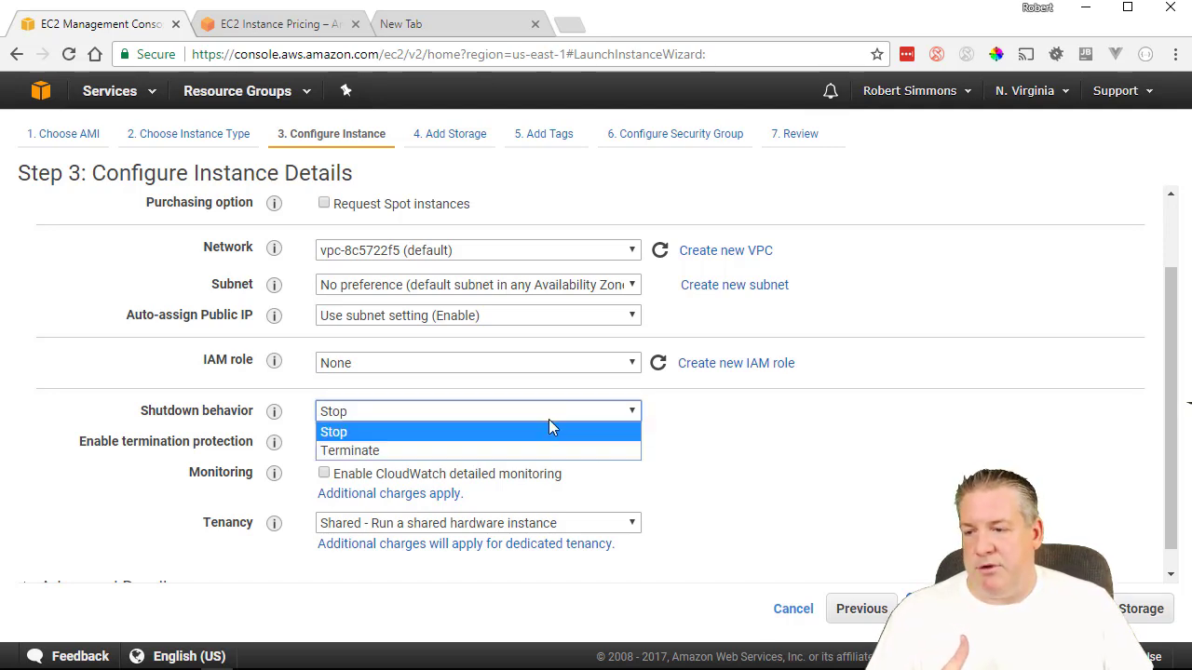
{"action": "left_click", "coordinate": [464, 452]}
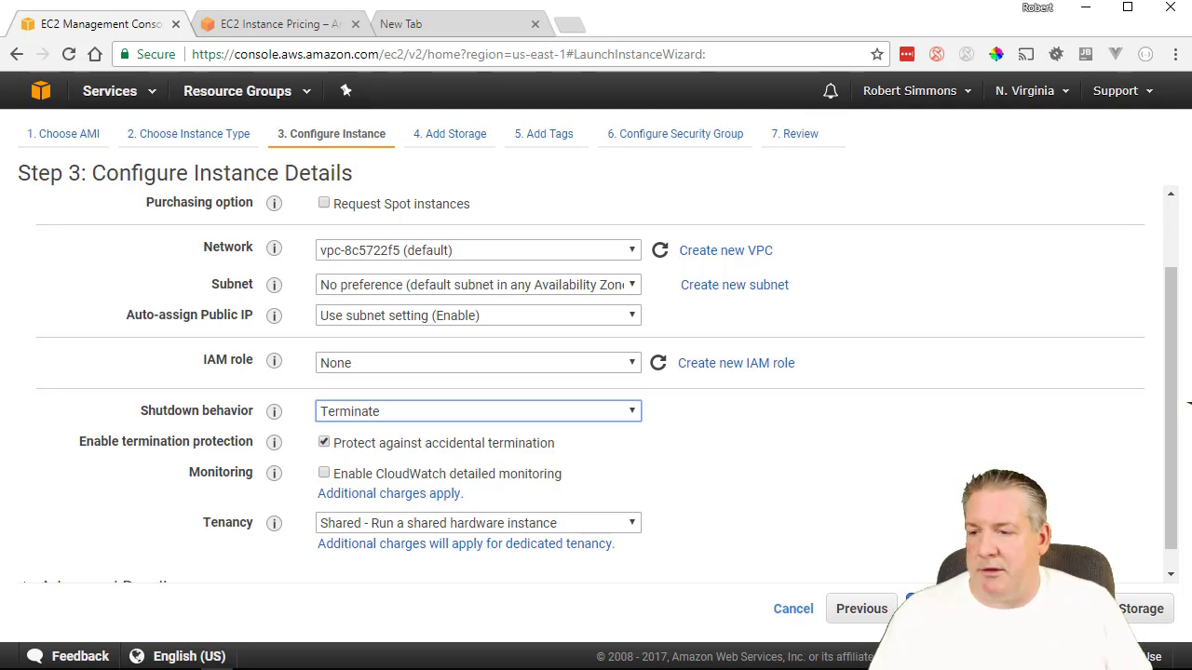
{"action": "left_click", "coordinate": [506, 417]}
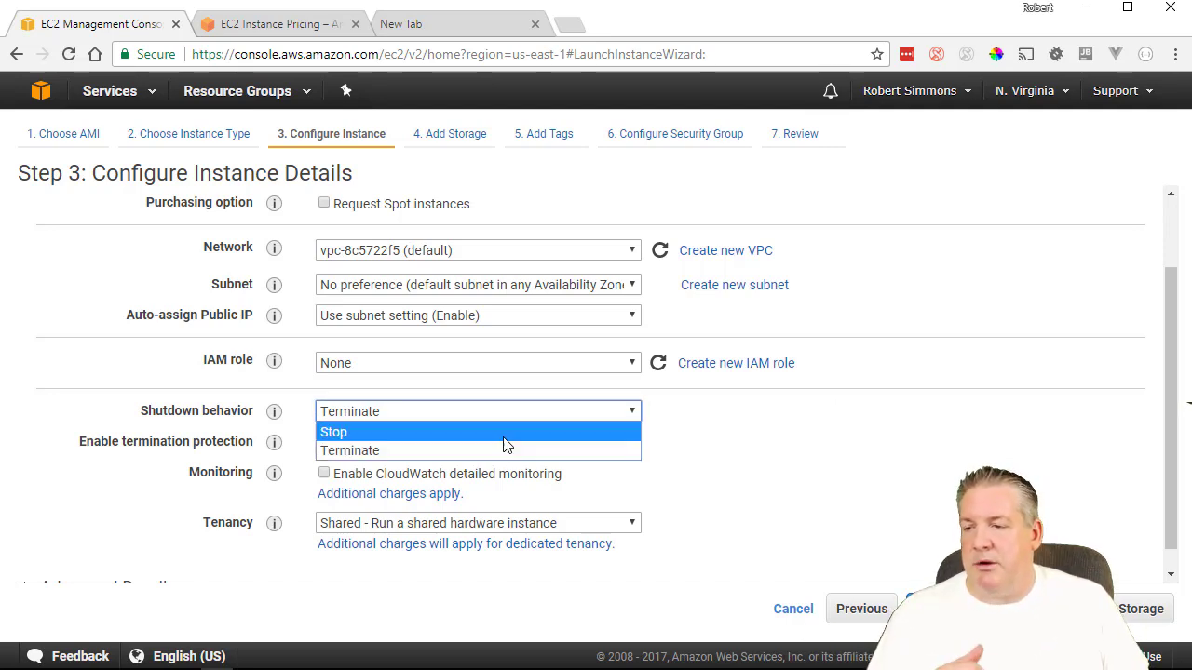
{"action": "left_click", "coordinate": [505, 434]}
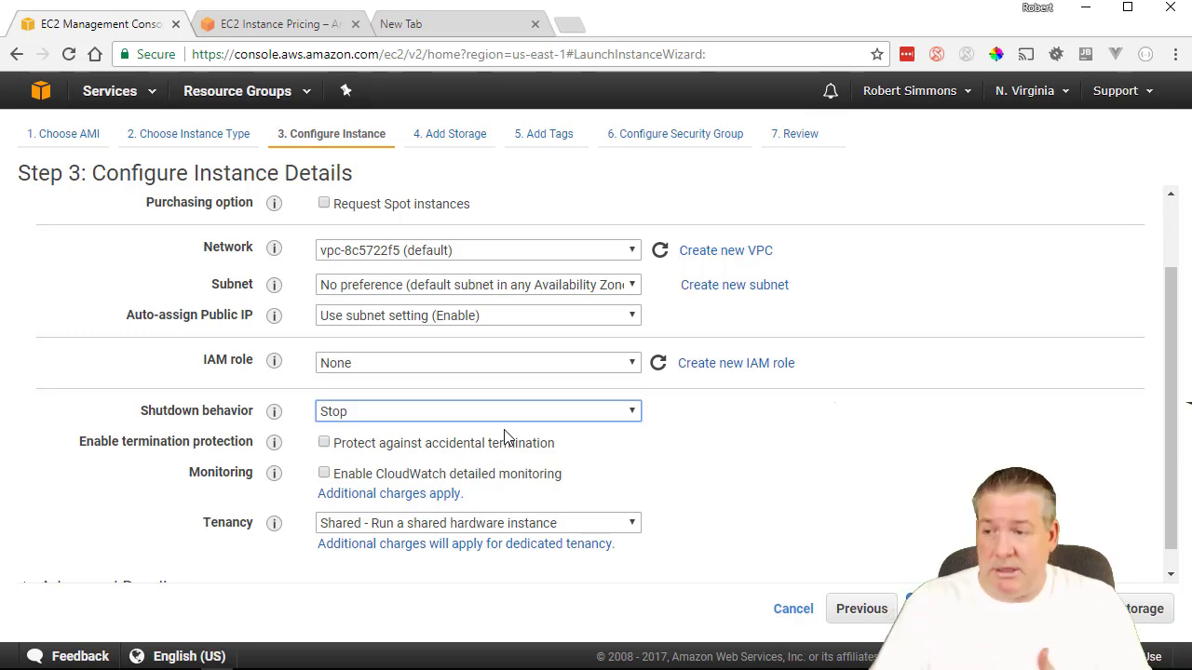
Step: Try enabling CloudWatch detailed monitoring for the instance, and disable it again
{"action": "left_click", "coordinate": [547, 475]}
{"action": "scroll", "coordinate": [787, 481], "scroll_direction": "down", "scroll_amount": 1}
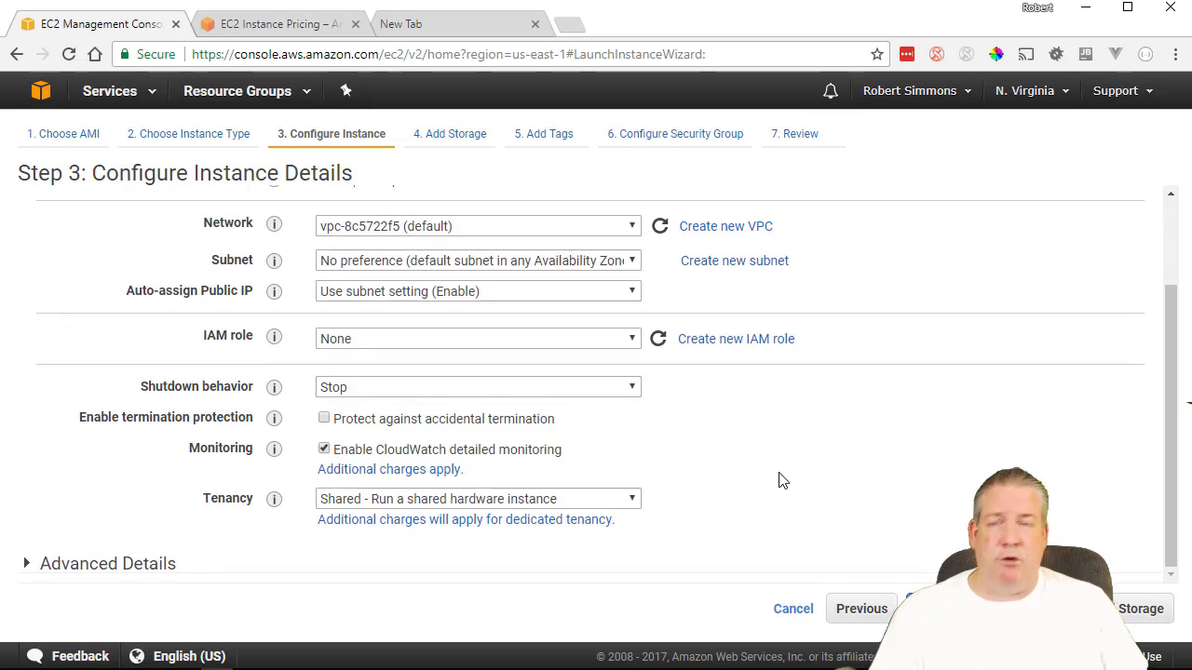
{"action": "left_click", "coordinate": [552, 454]}
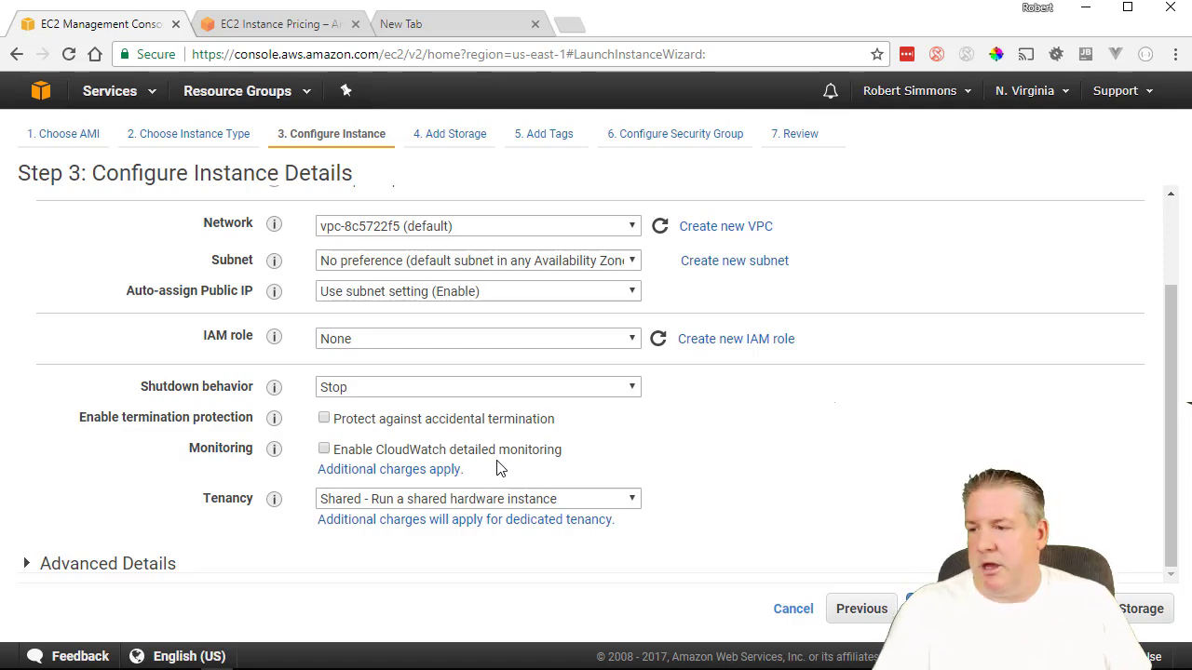
{"action": "mouse_move", "coordinate": [274, 450]}
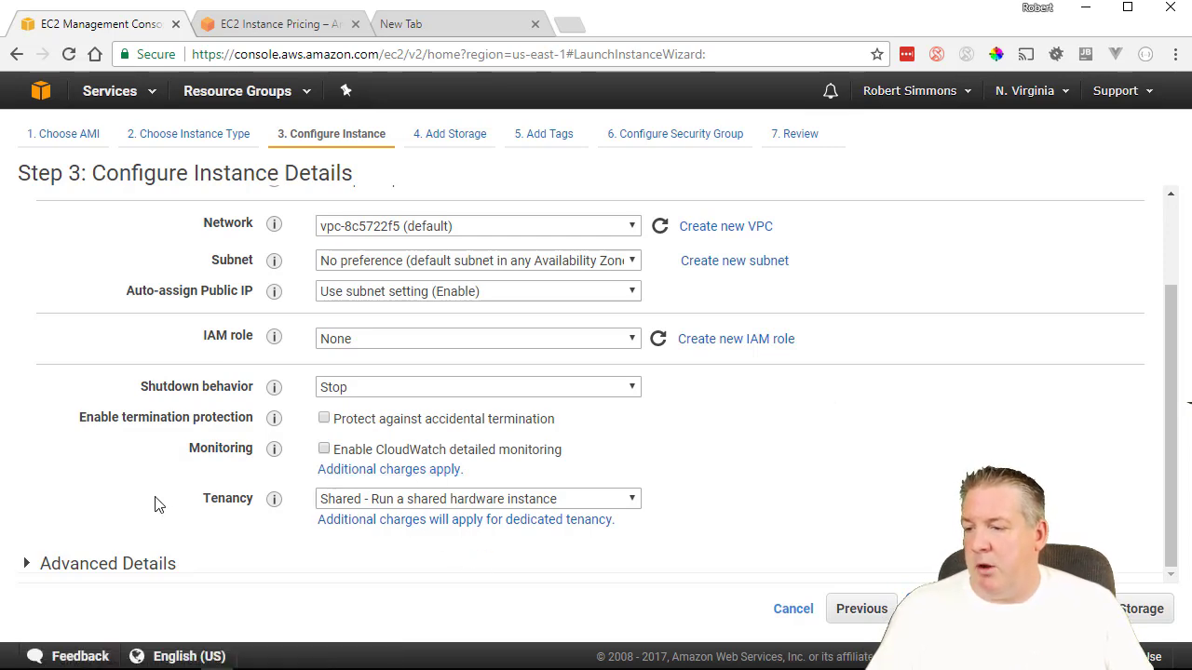
Step: Review the tenancy options, keep Shared - Run a shared hardware instance, and continue to the storage settings
{"action": "mouse_move", "coordinate": [279, 501]}
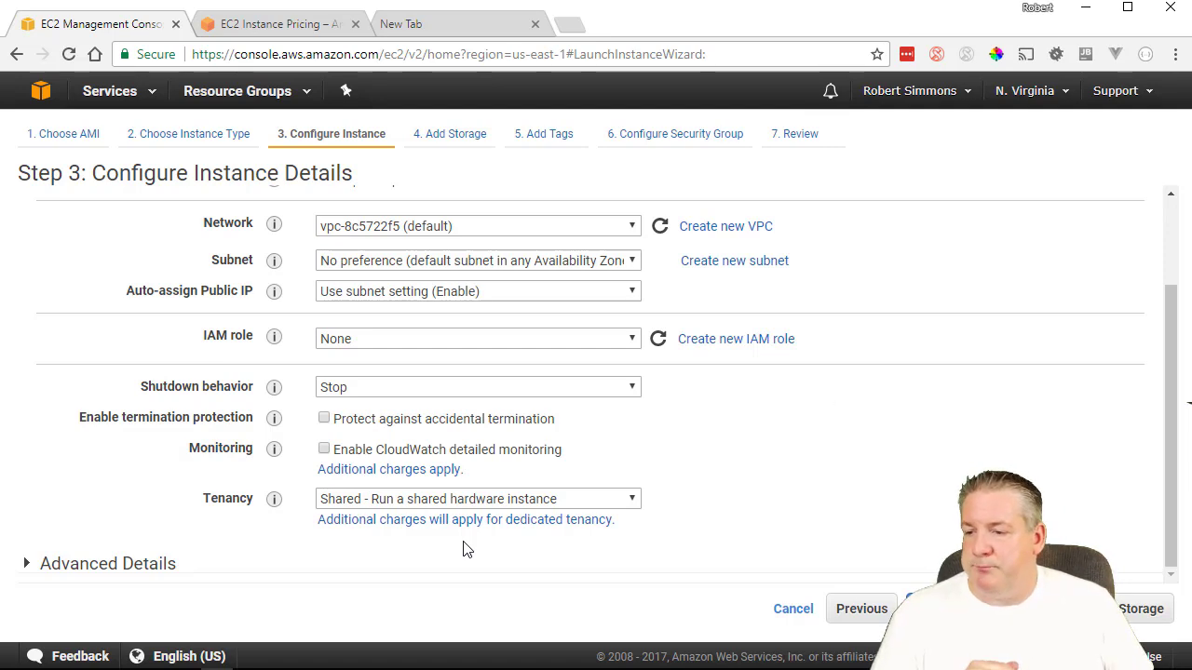
{"action": "left_click", "coordinate": [493, 501]}
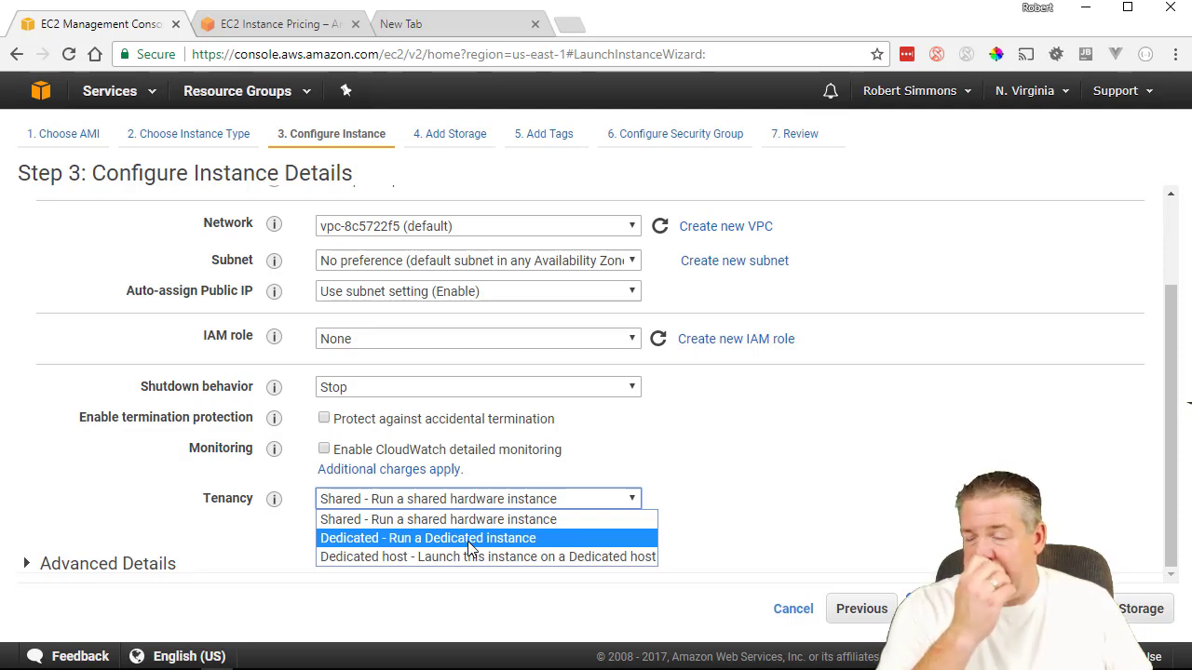
{"action": "left_click", "coordinate": [489, 521]}
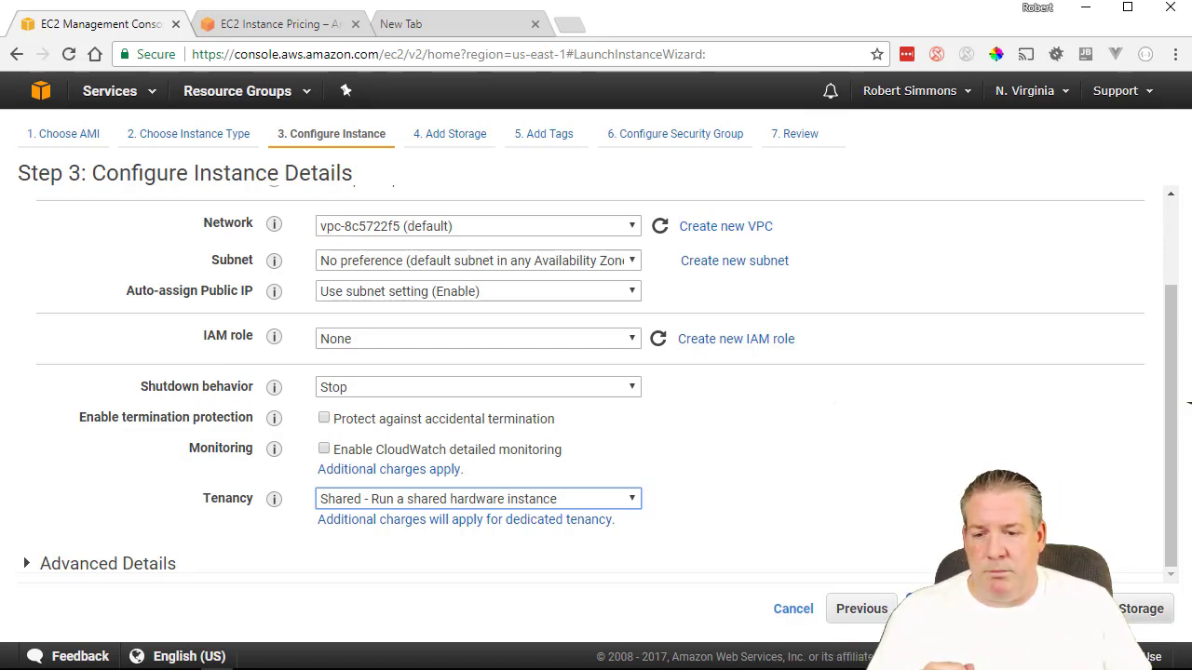
{"action": "left_click", "coordinate": [987, 609]}
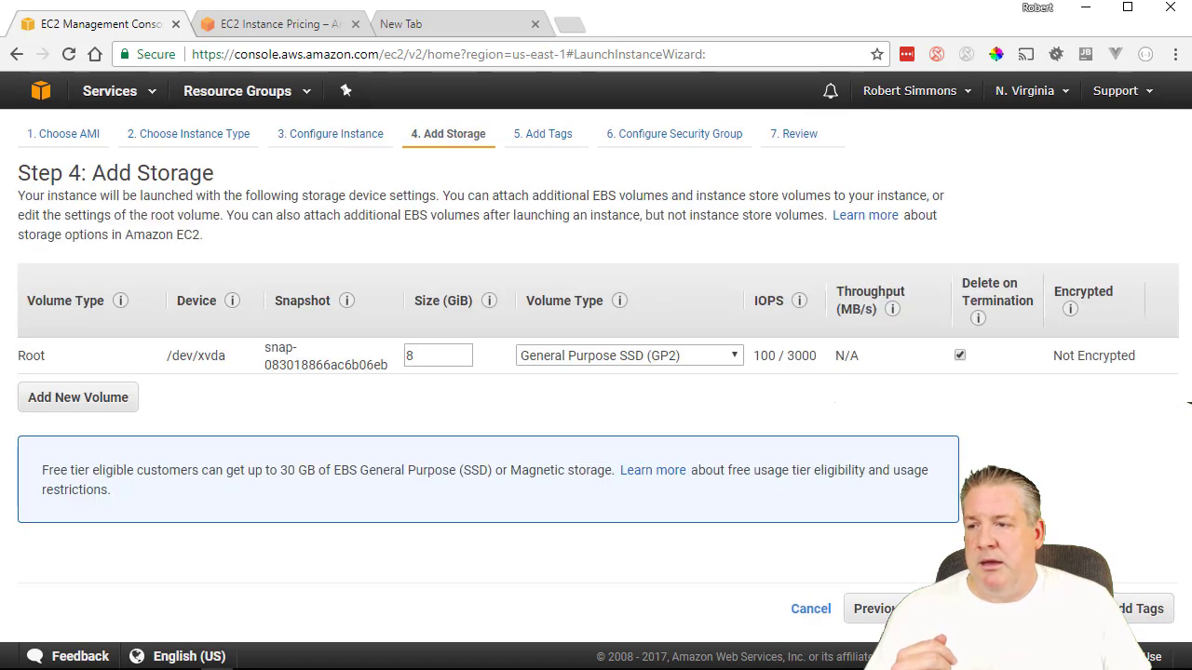
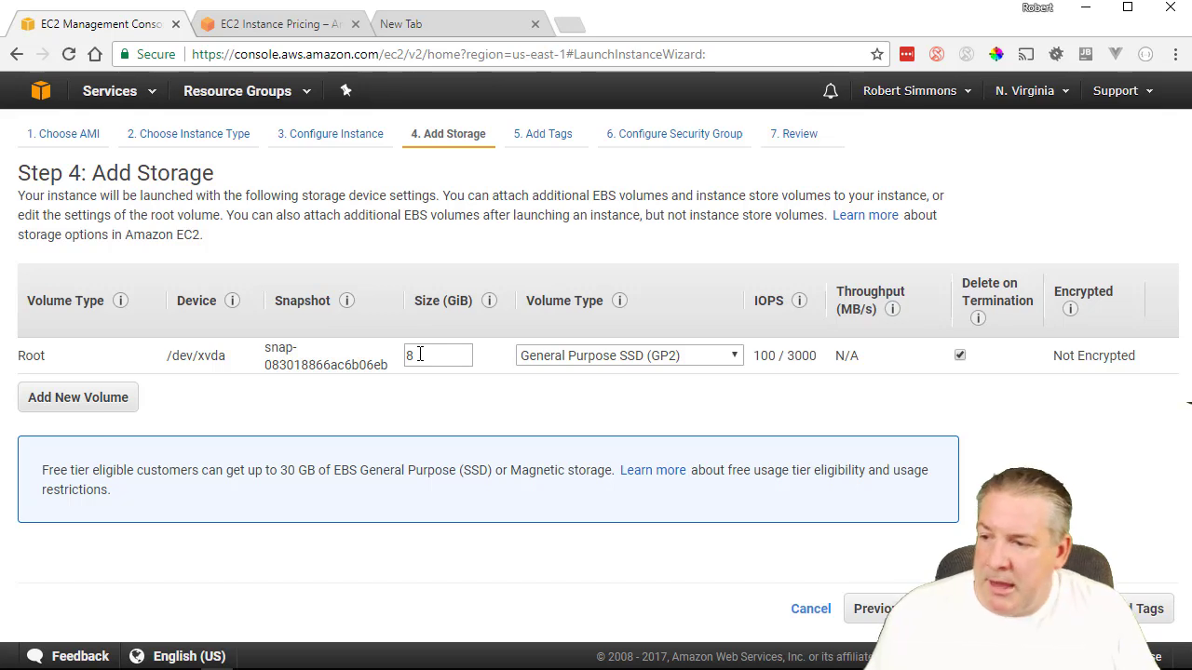
Step: Try the Magnetic volume type on the root volume, and set it back to General Purpose SSD (GP2)
{"action": "left_click", "coordinate": [546, 363]}
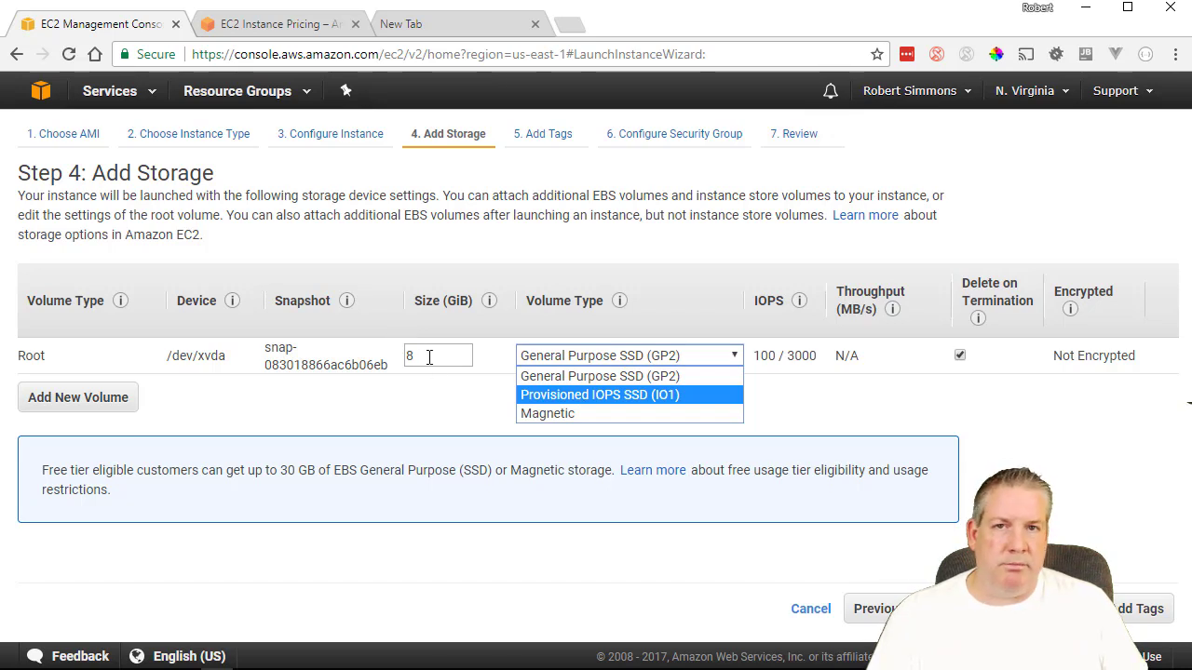
{"action": "left_click", "coordinate": [607, 413]}
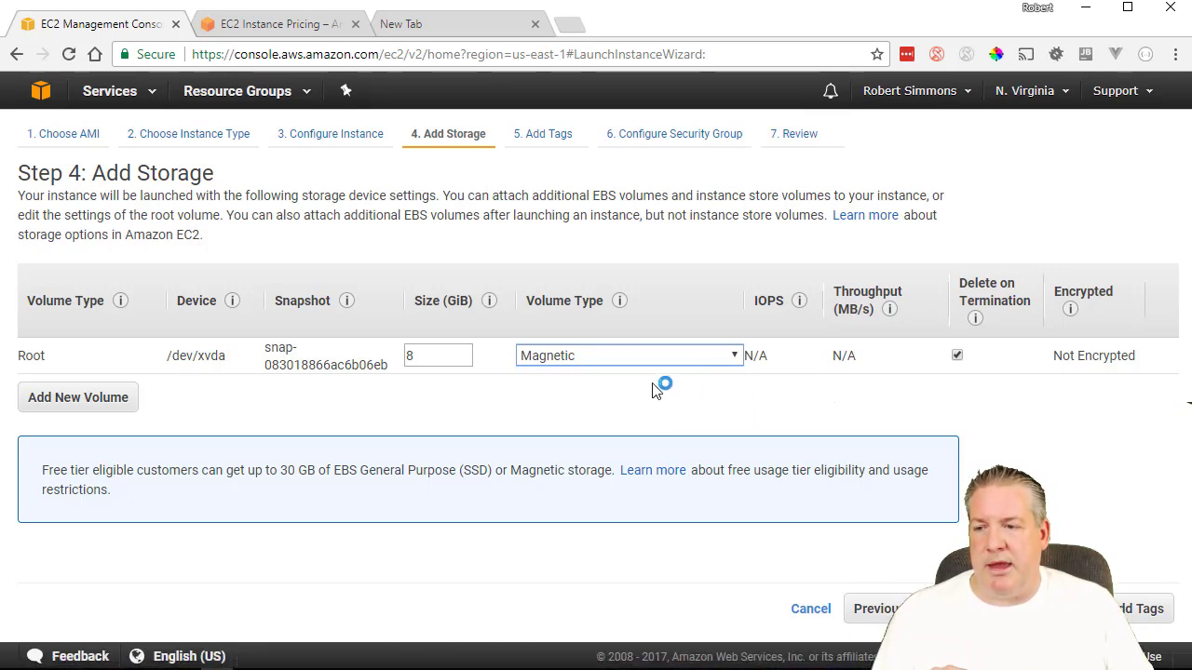
{"action": "left_click", "coordinate": [639, 352]}
{"action": "left_click", "coordinate": [629, 376]}
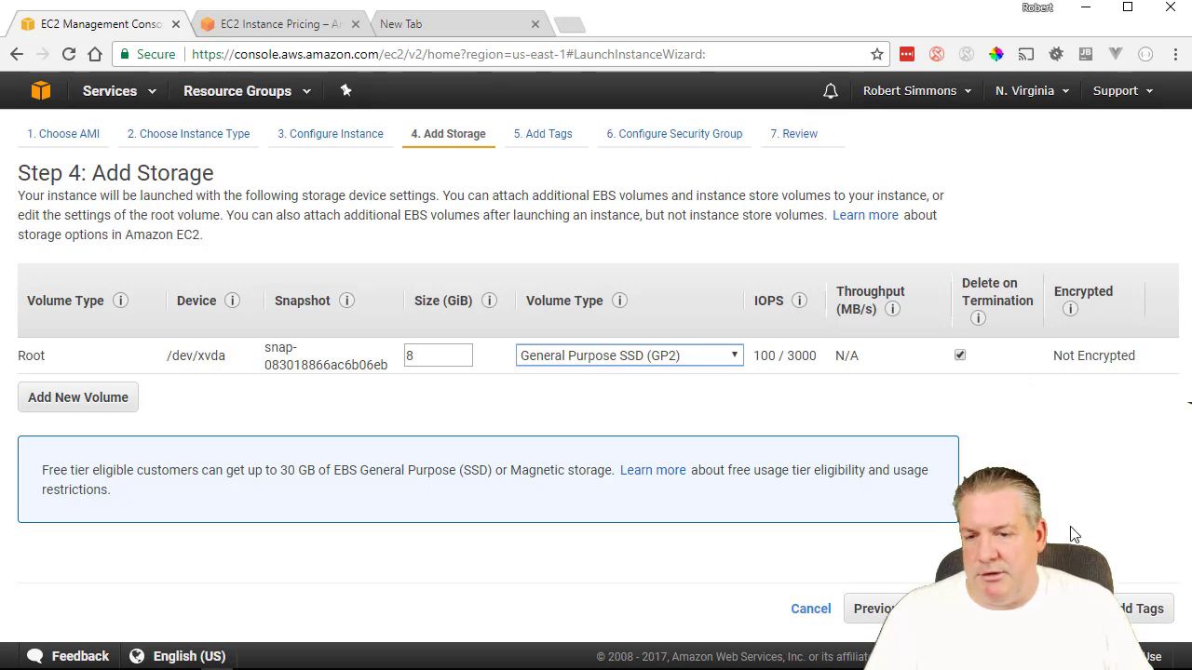
Step: Continue past the storage settings and the tags without adding any, and name the new security group Main-Server-Security-Group
{"action": "left_click", "coordinate": [1128, 617]}
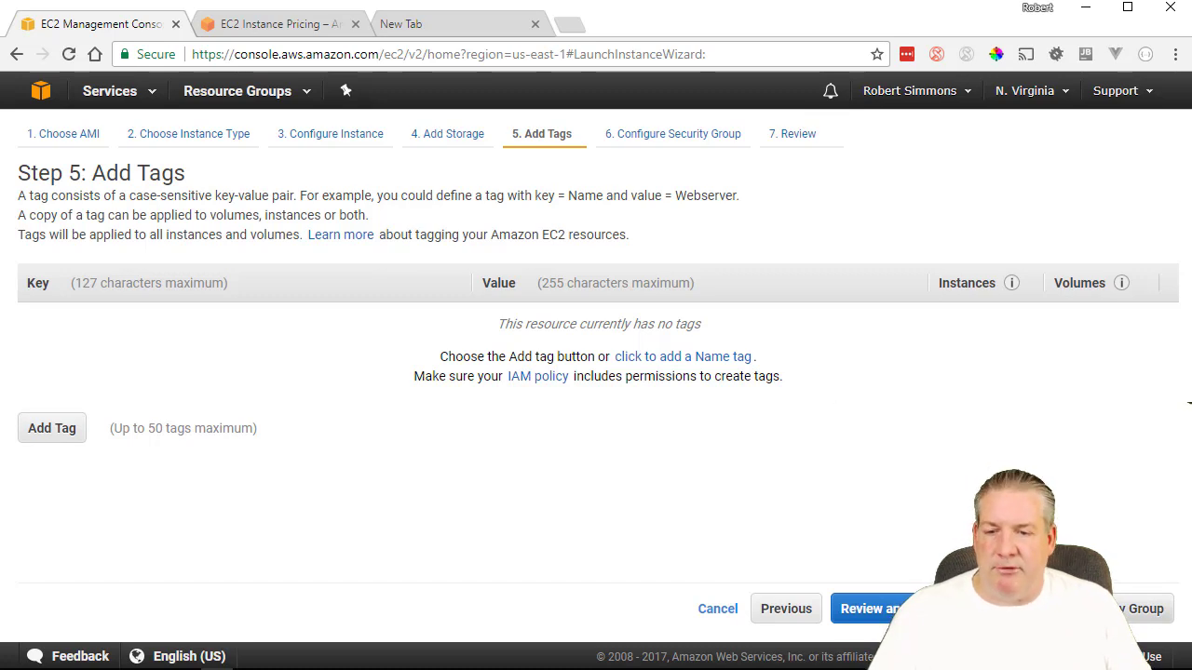
{"action": "left_click", "coordinate": [1139, 609]}
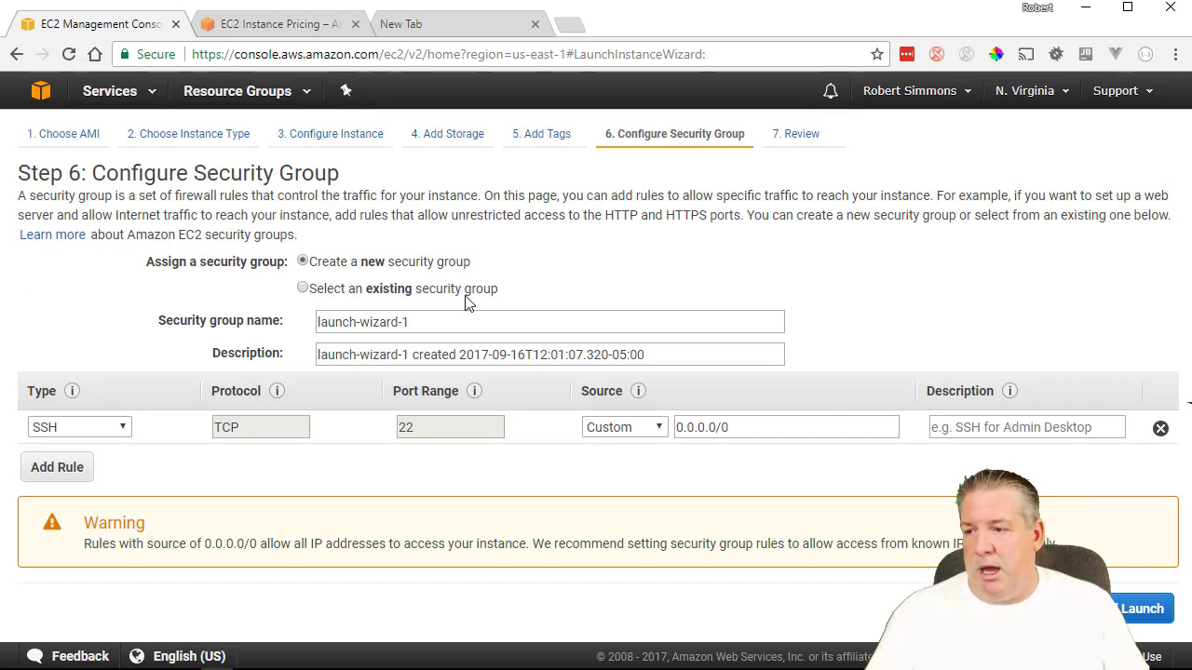
{"action": "left_click_drag", "start_coordinate": [456, 321], "coordinate": [322, 322]}
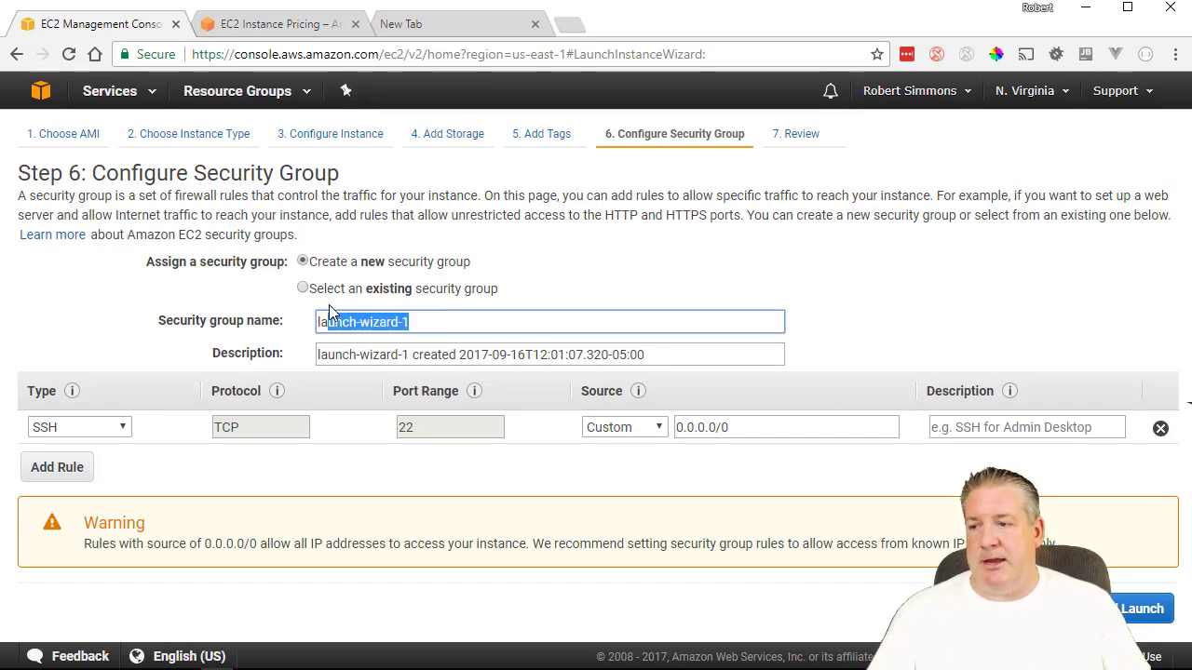
{"action": "type", "text": "la"}
{"action": "key", "text": "BackSpace"}
{"action": "key", "text": "BackSpace"}
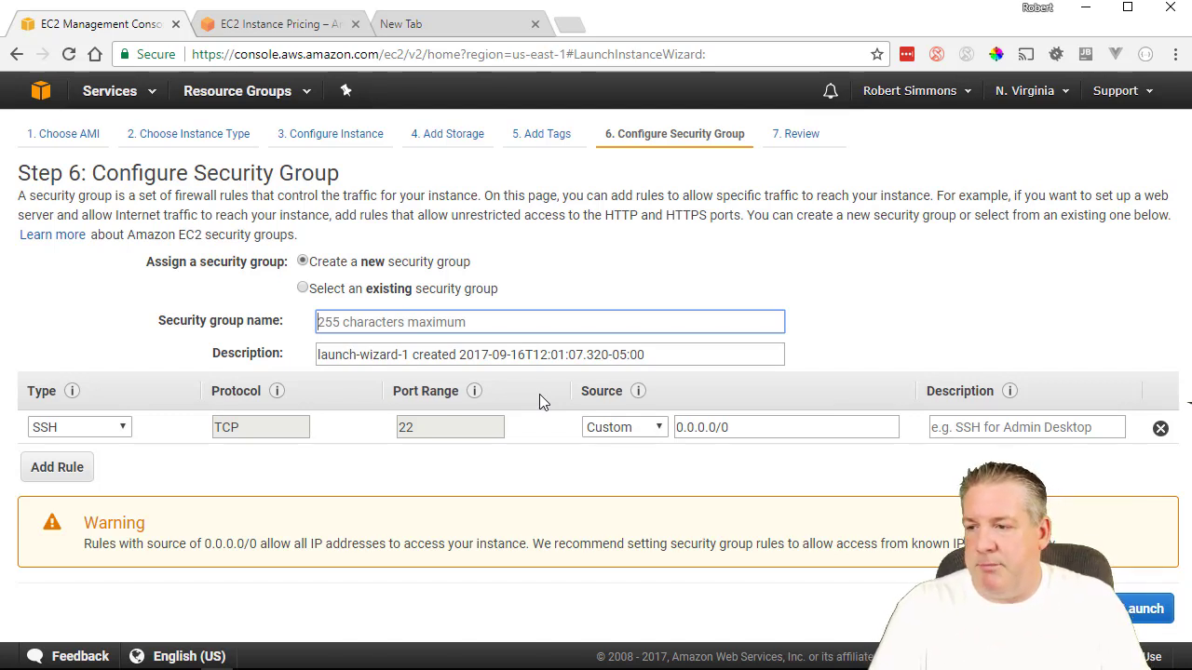
{"action": "type", "text": "Main-S"}
{"action": "type", "text": "erver-0"}
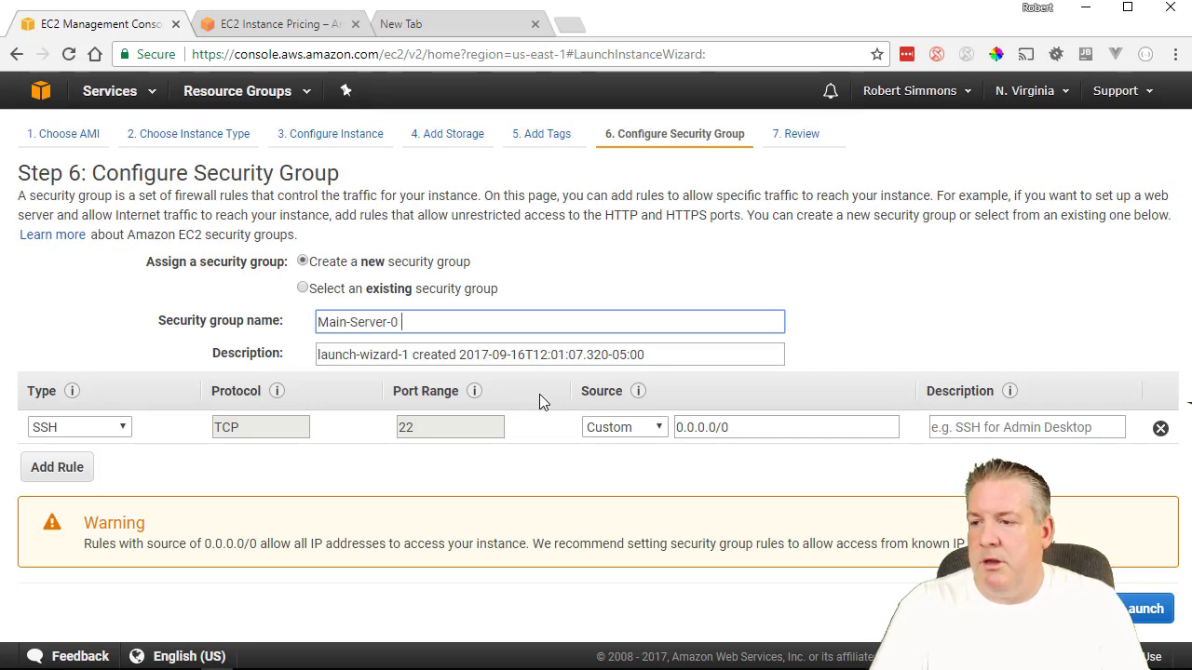
{"action": "key", "text": "BackSpace"}
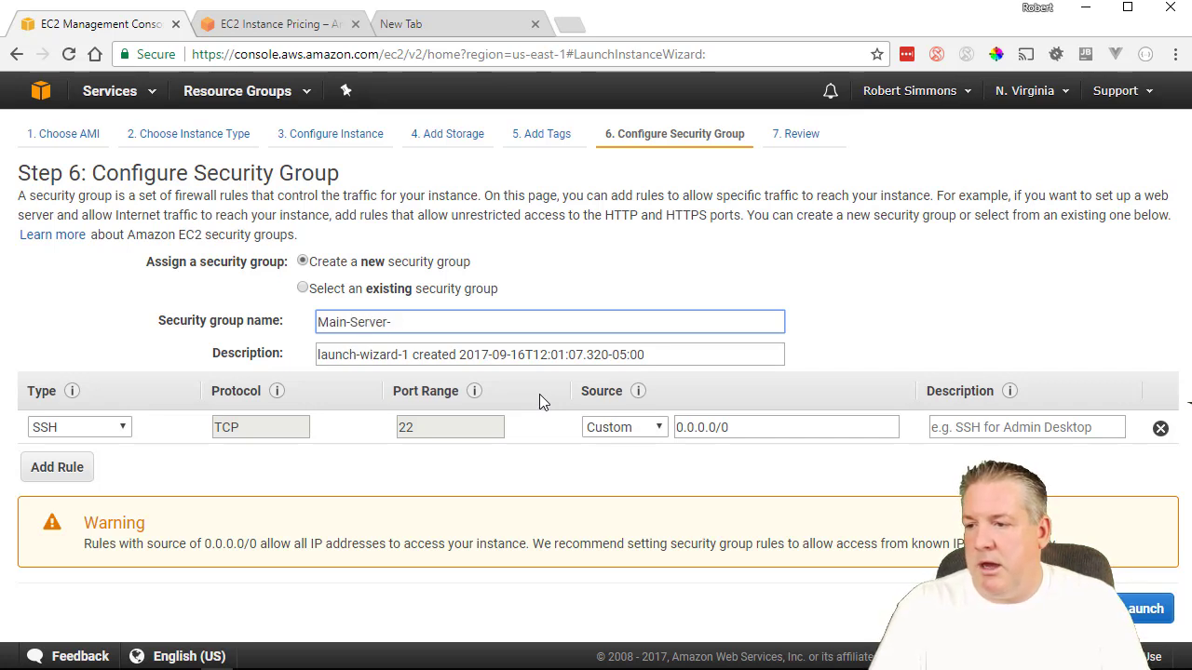
{"action": "type", "text": "Security"}
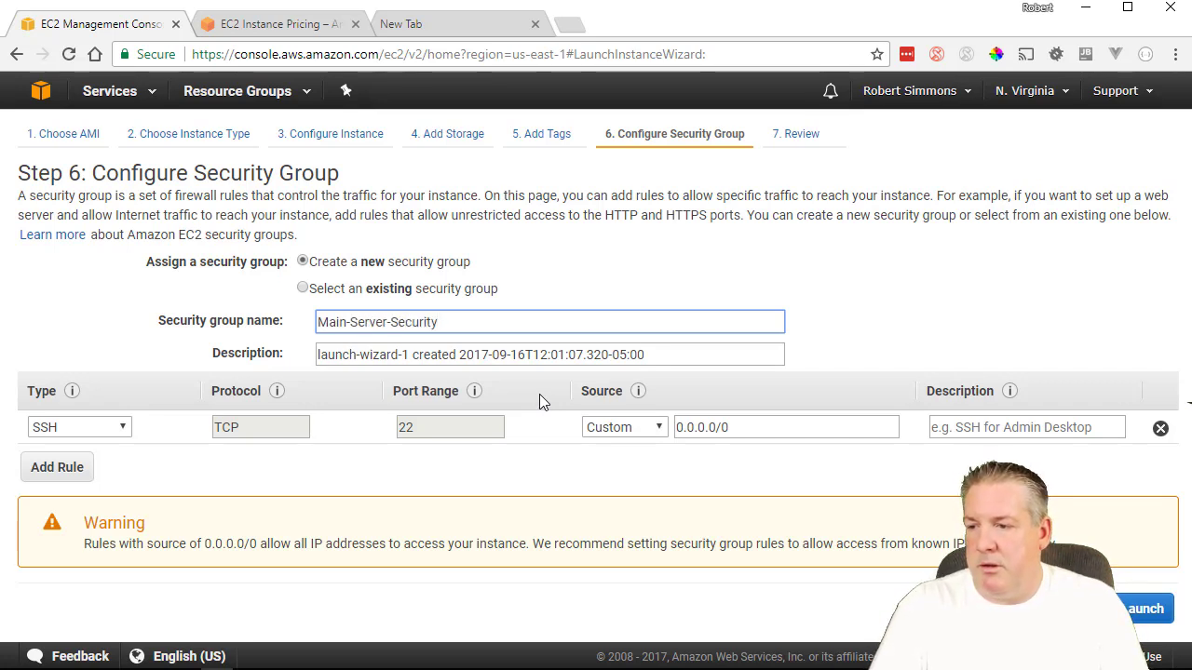
{"action": "type", "text": "-Group"}
{"action": "key", "text": "Tab"}
{"action": "key", "text": "Tab"}
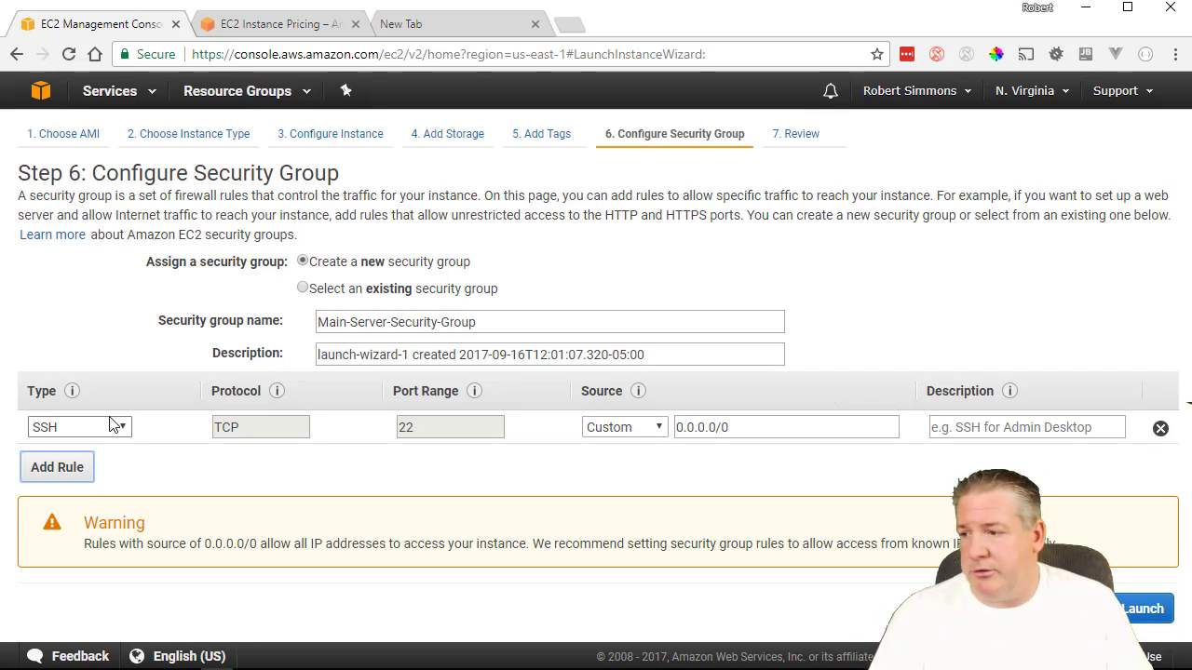
{"action": "left_click", "coordinate": [773, 430]}
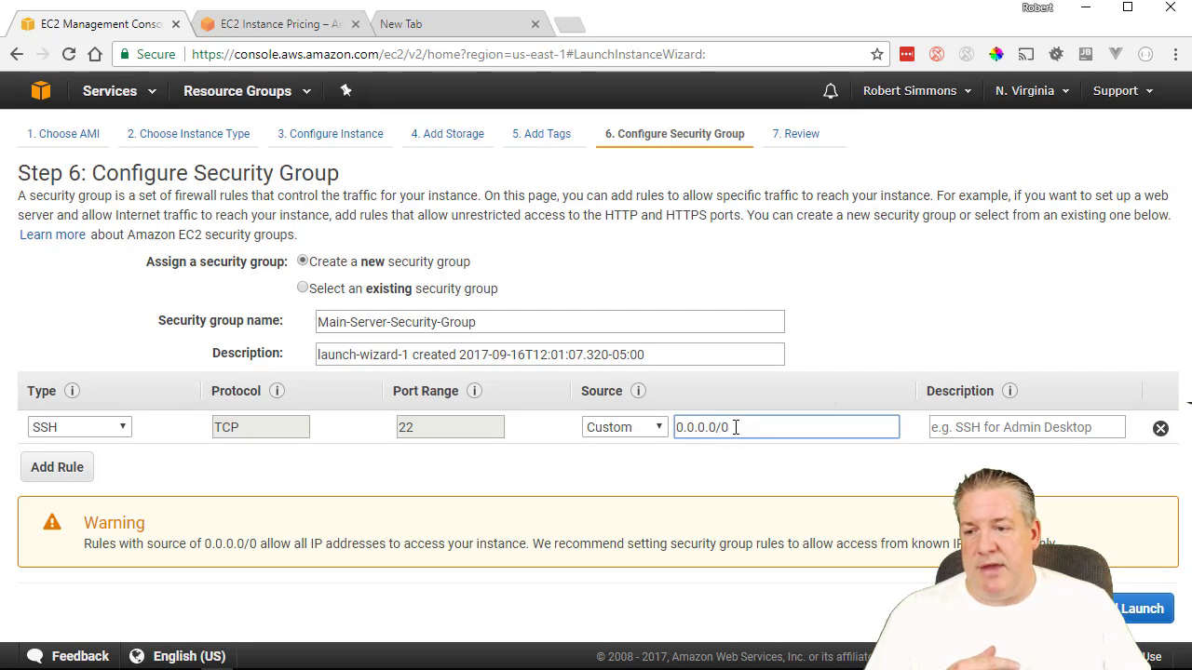
{"action": "left_click_drag", "start_coordinate": [736, 427], "coordinate": [676, 433]}
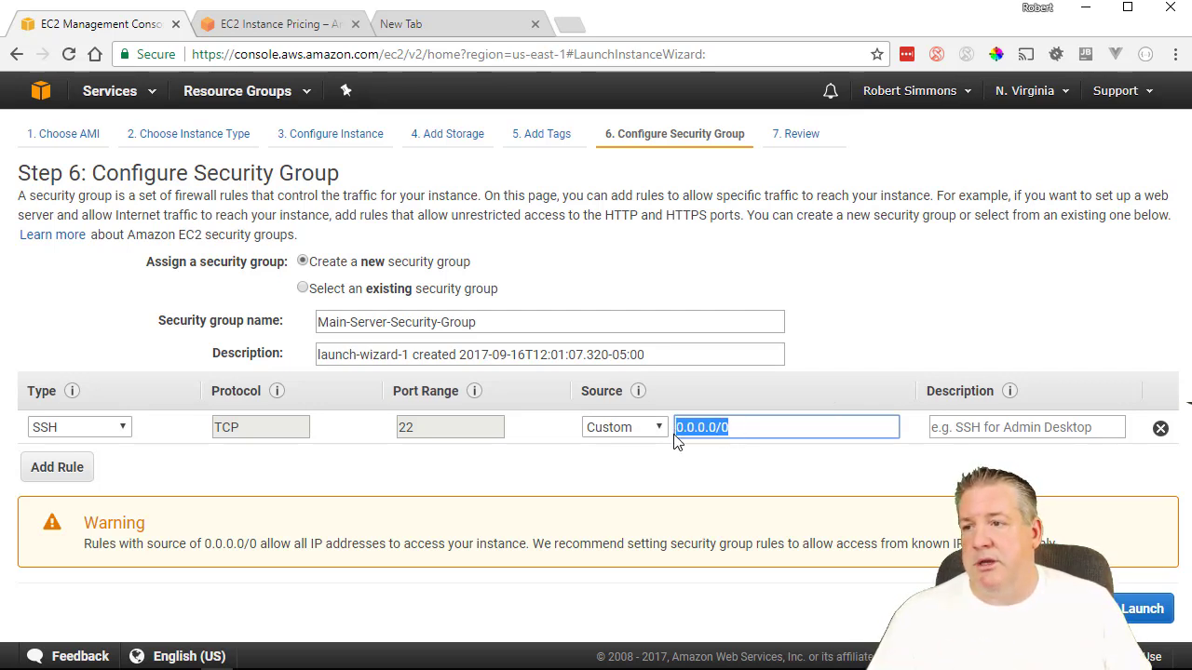
{"action": "left_click", "coordinate": [568, 25]}
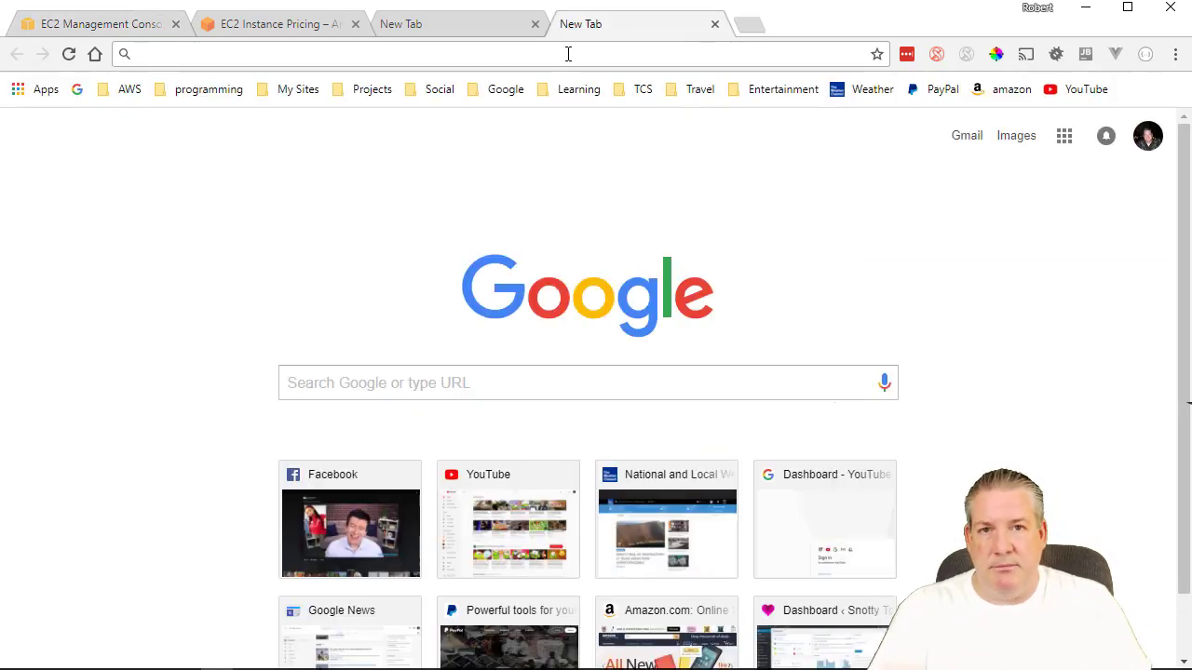
{"action": "type", "text": "whatsmyip.org"}
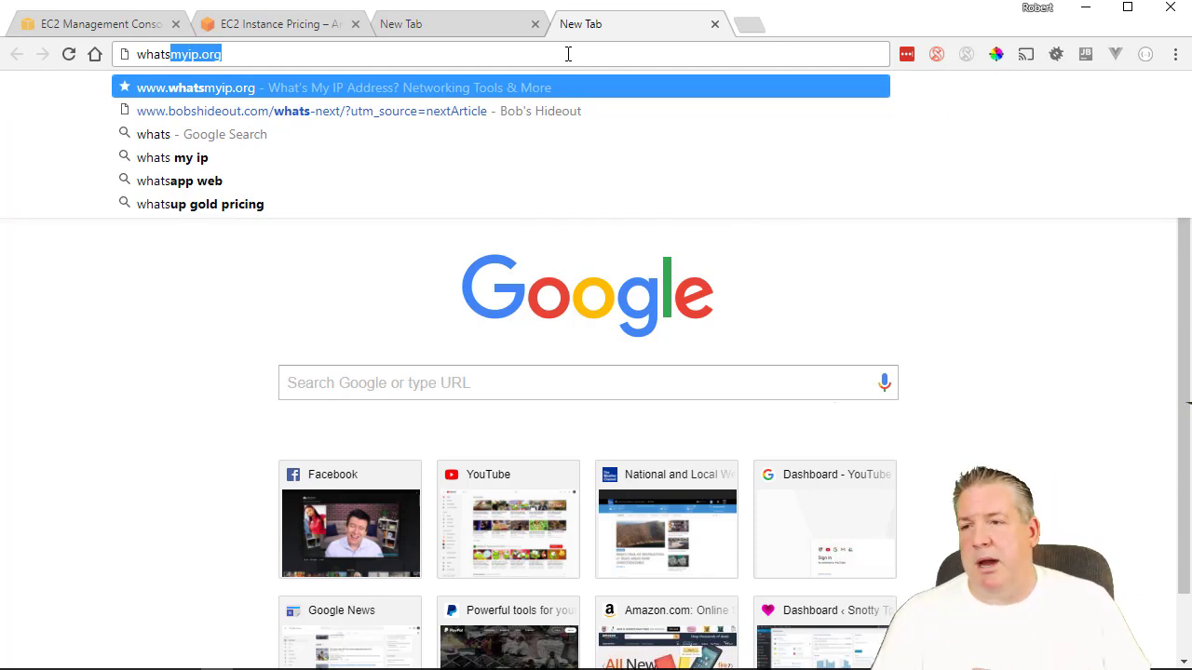
{"action": "left_click", "coordinate": [714, 24]}
{"action": "left_click", "coordinate": [718, 433]}
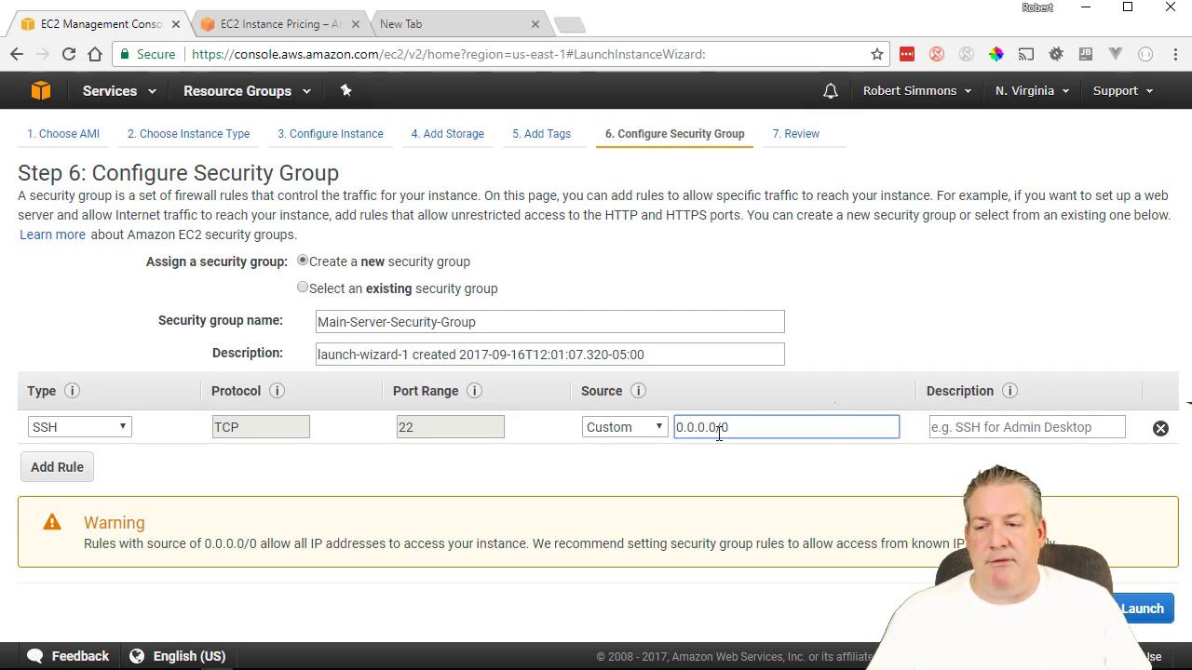
{"action": "left_click_drag", "start_coordinate": [735, 428], "coordinate": [672, 430]}
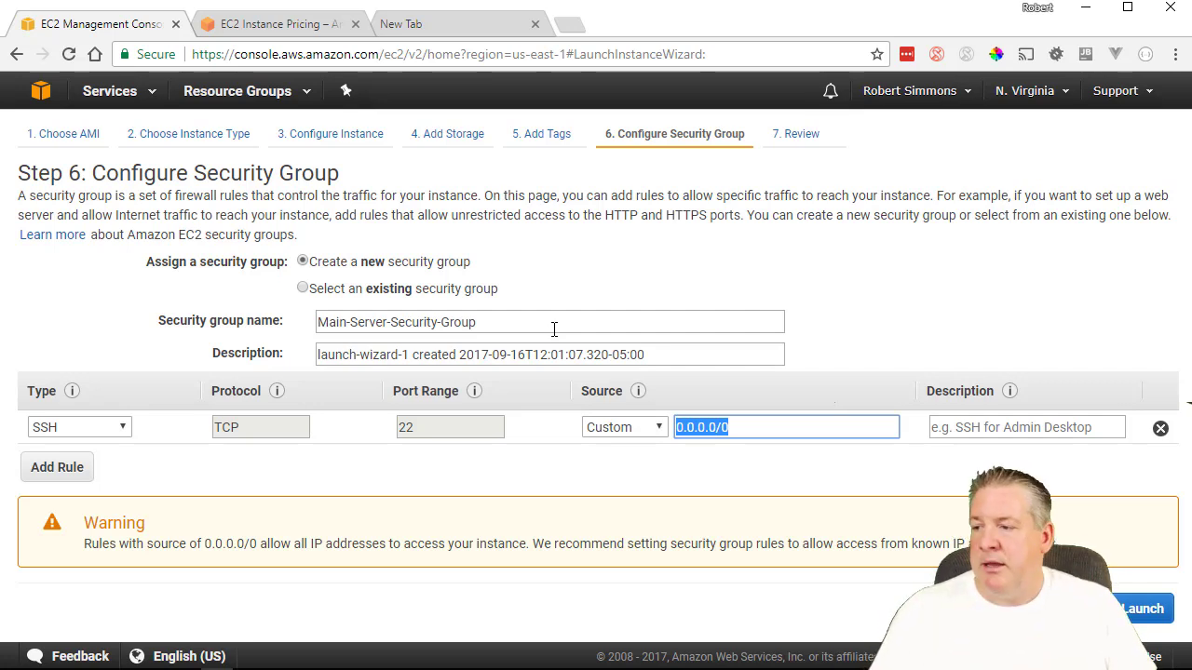
Step: Add an HTTP rule for TCP port 80 to the security group, open to 0.0.0.0/0 and ::/0
{"action": "left_click", "coordinate": [42, 473]}
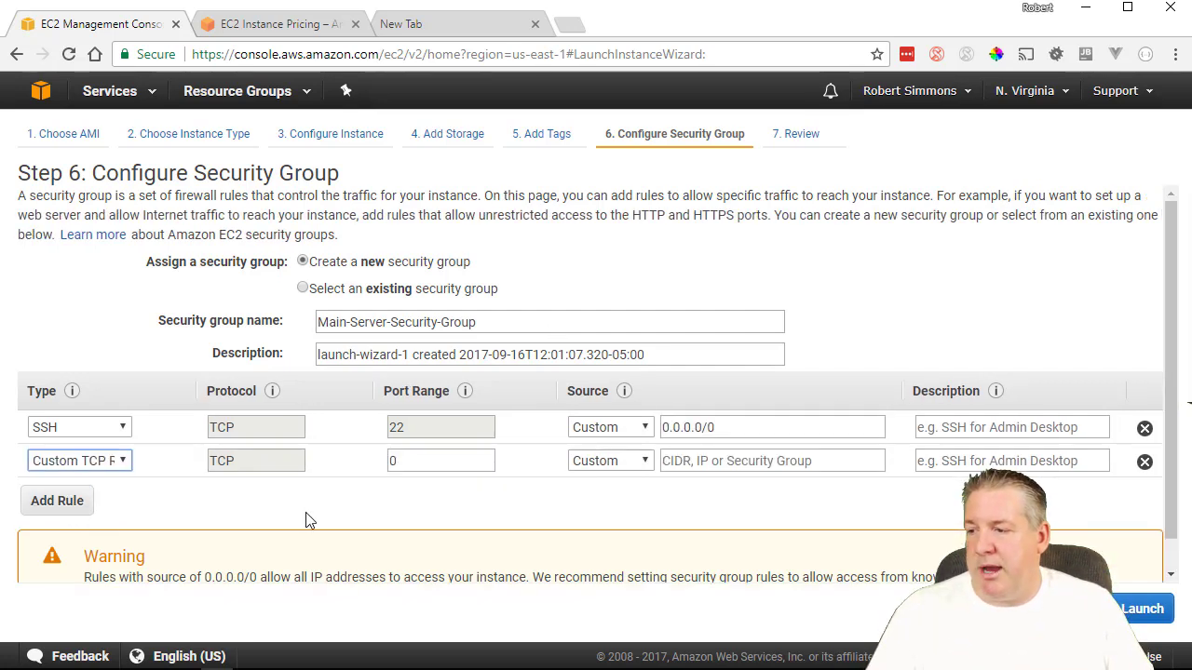
{"action": "left_click", "coordinate": [125, 461]}
{"action": "left_click", "coordinate": [75, 346]}
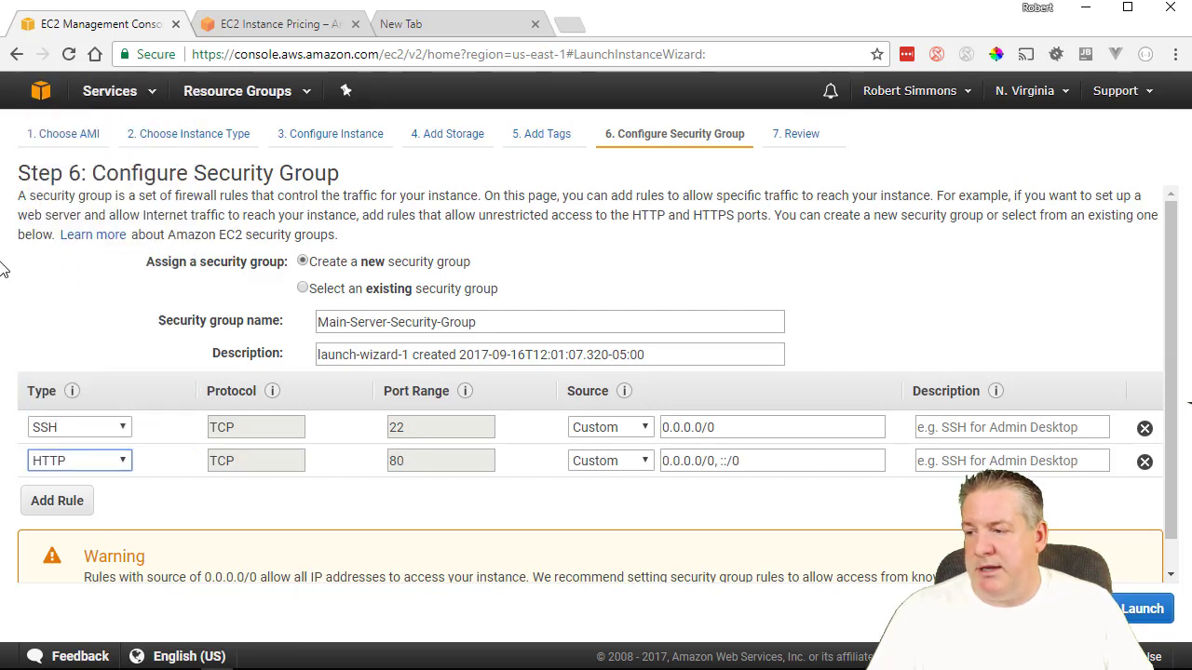
{"action": "left_click", "coordinate": [801, 462]}
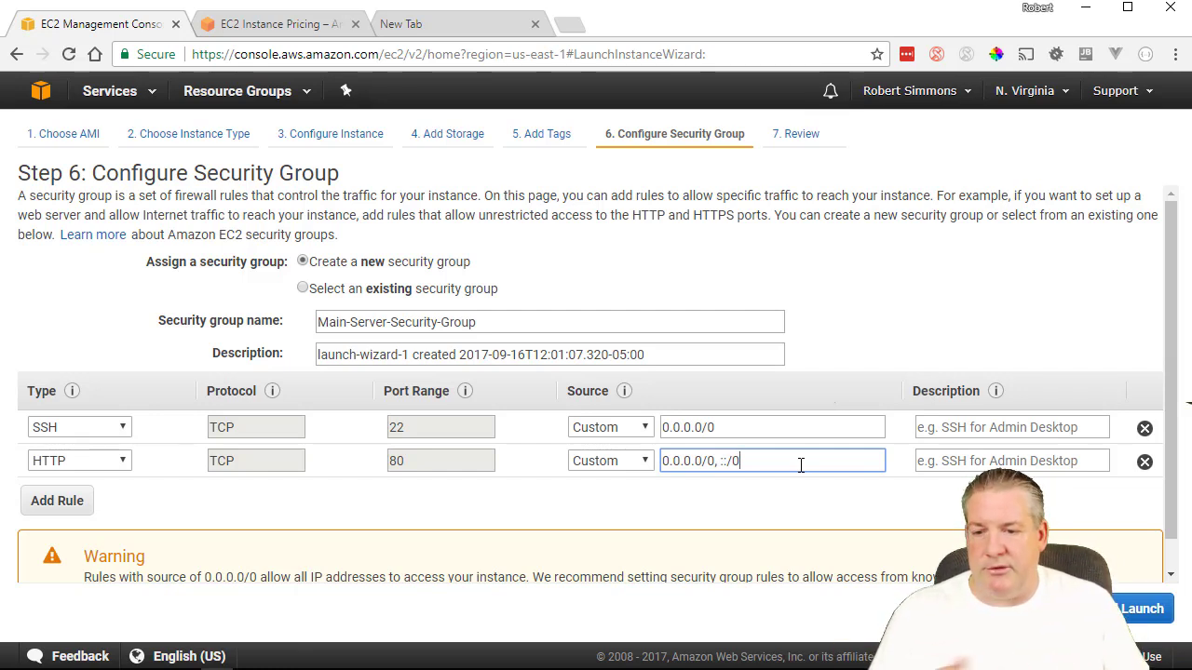
{"action": "left_click", "coordinate": [801, 518]}
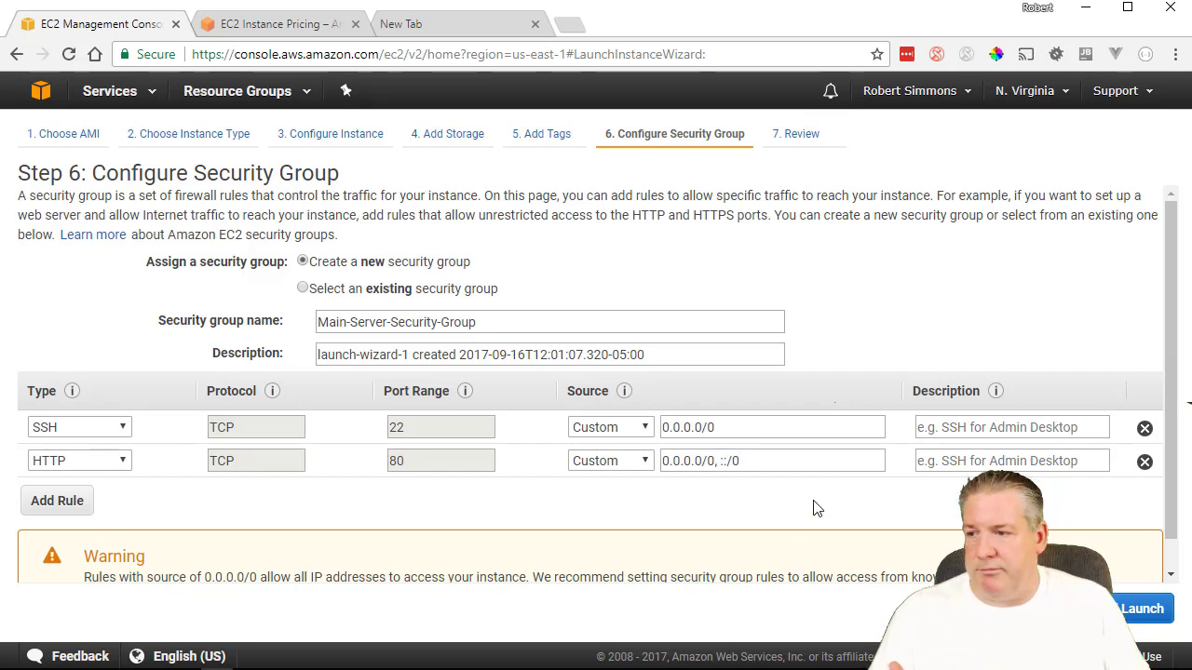
Step: Add an HTTPS rule for TCP port 443 to the security group, open to 0.0.0.0/0 and ::/0
{"action": "scroll", "coordinate": [610, 346], "scroll_direction": "down", "scroll_amount": 1}
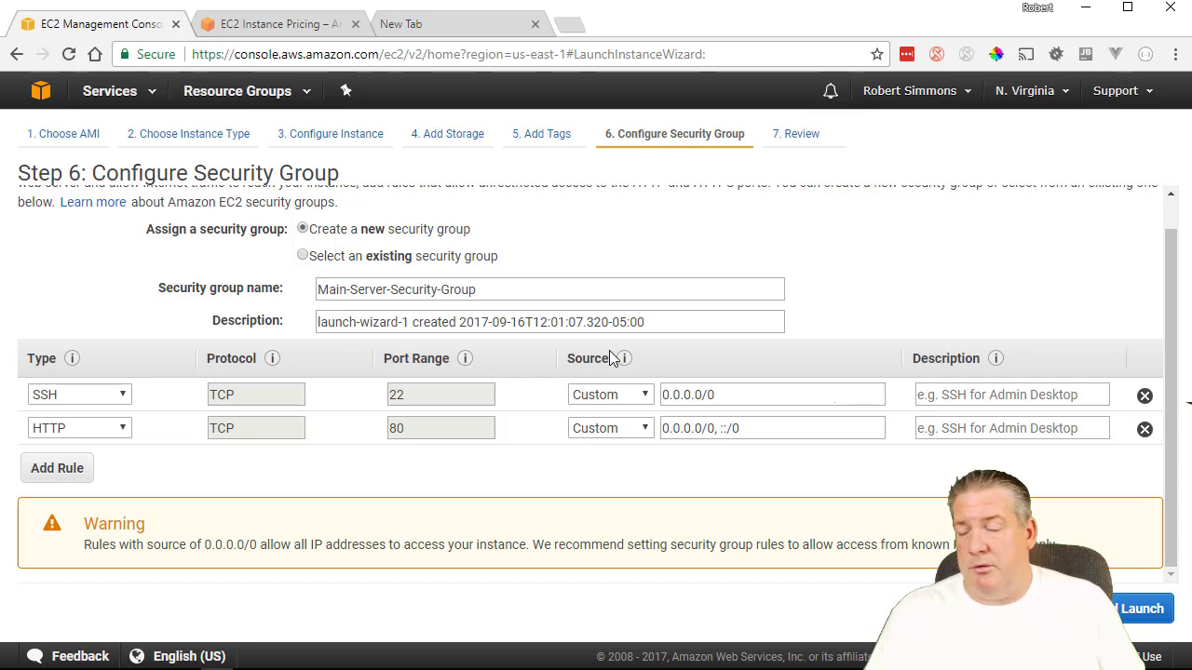
{"action": "left_click", "coordinate": [77, 471]}
{"action": "left_click", "coordinate": [123, 462]}
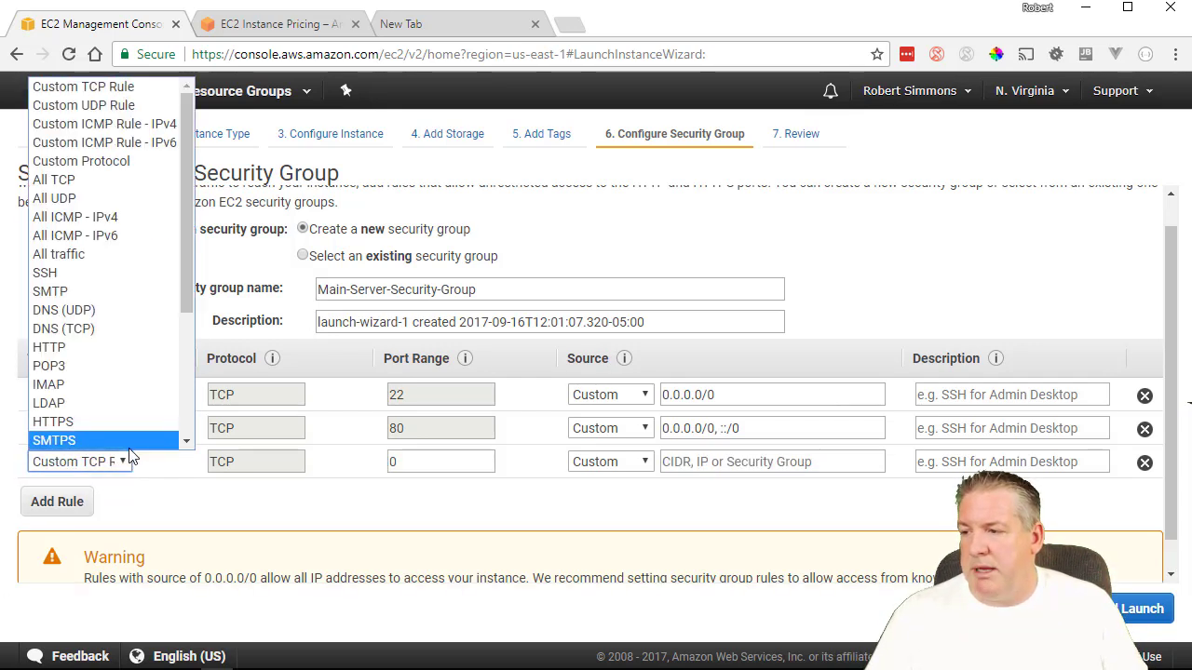
{"action": "scroll", "coordinate": [108, 289], "scroll_direction": "down", "scroll_amount": 3}
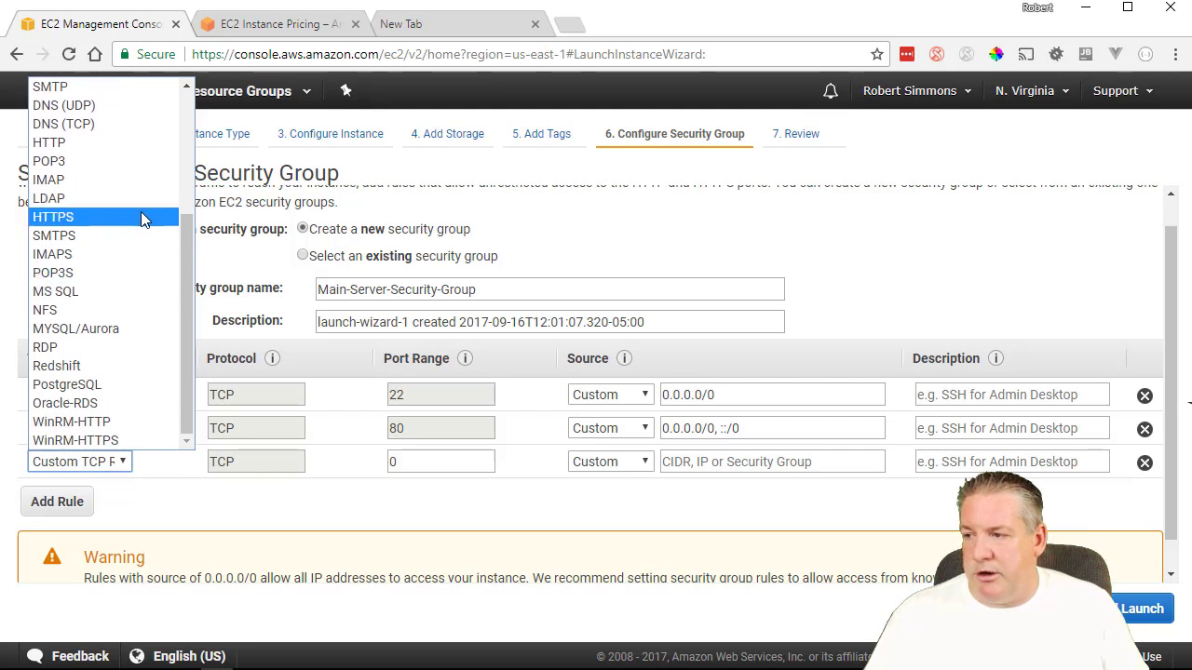
{"action": "left_click", "coordinate": [141, 213]}
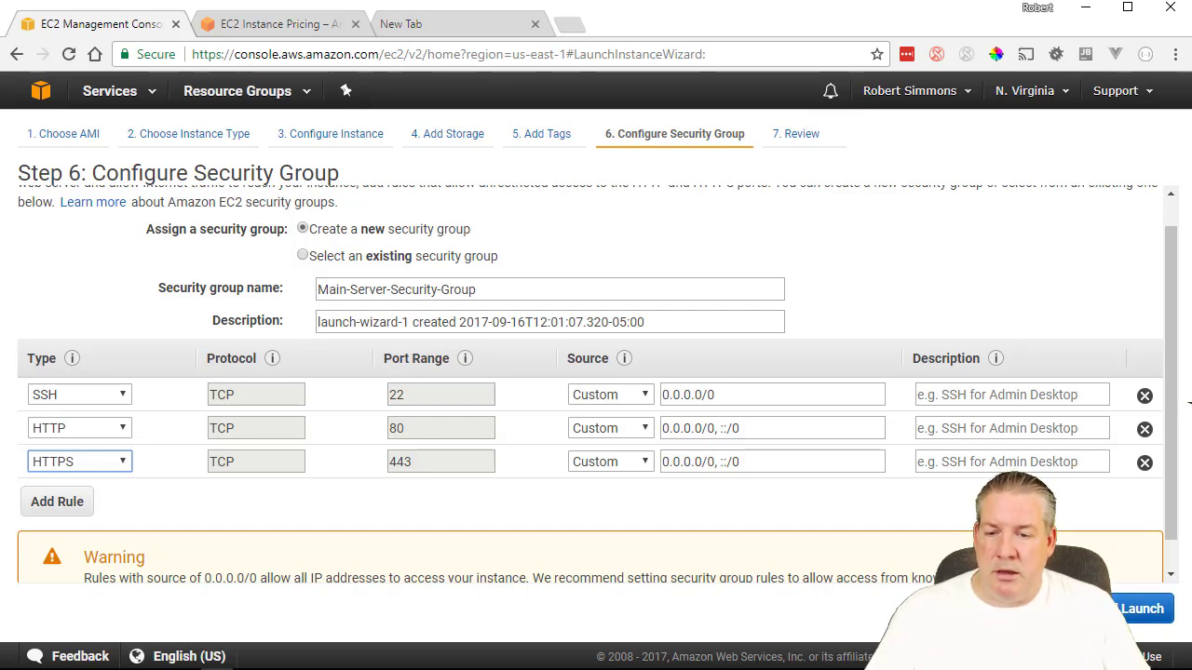
Step: Continue to the launch review and look over the instance's launch details
{"action": "left_click", "coordinate": [1141, 609]}
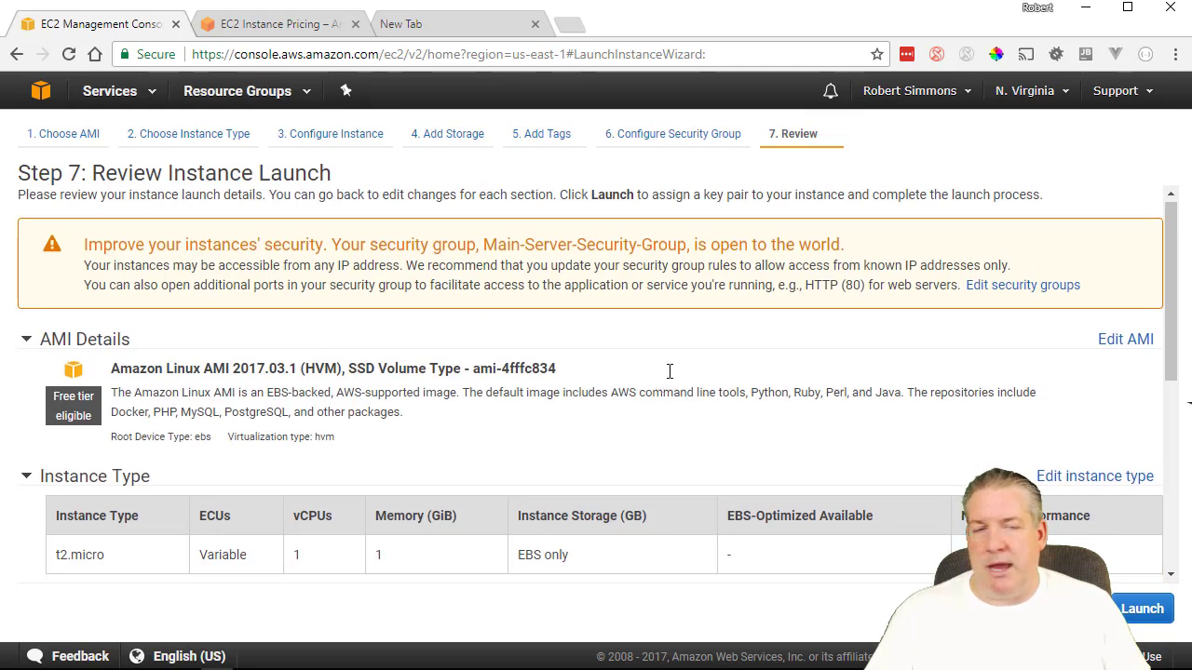
{"action": "scroll", "coordinate": [665, 373], "scroll_direction": "down", "scroll_amount": 10}
{"action": "scroll", "coordinate": [724, 414], "scroll_direction": "up", "scroll_amount": 10}
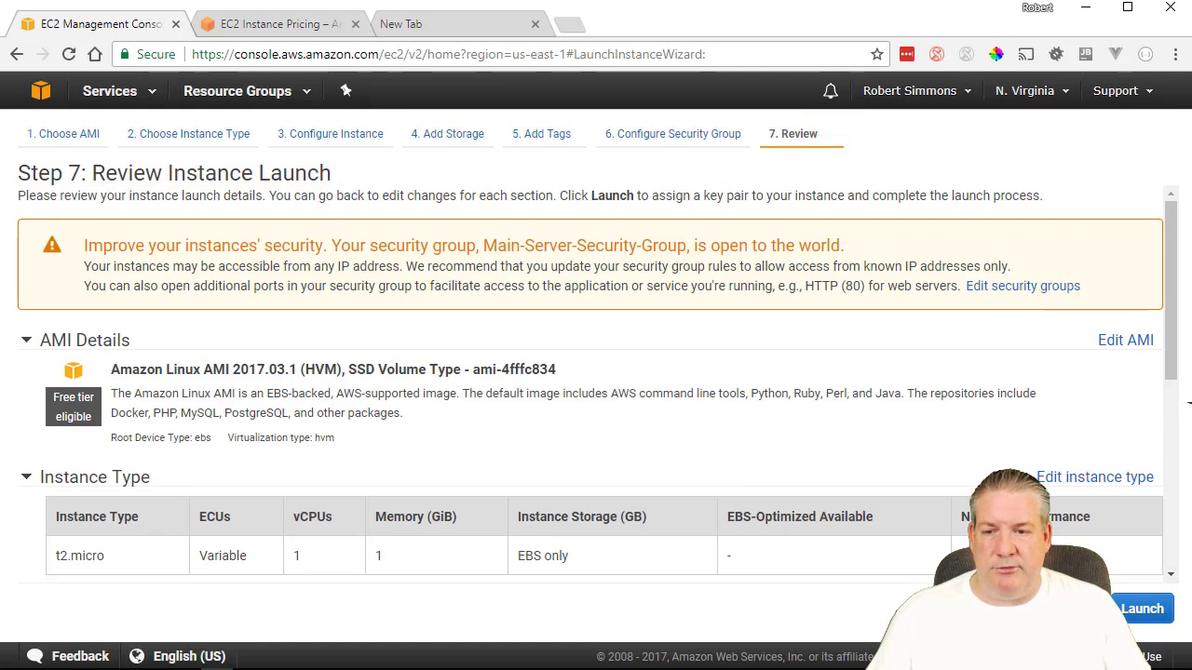
Step: Start the launch with a new key pair named main-servers-key-pair and request the download of its private key file
{"action": "left_click", "coordinate": [1140, 609]}
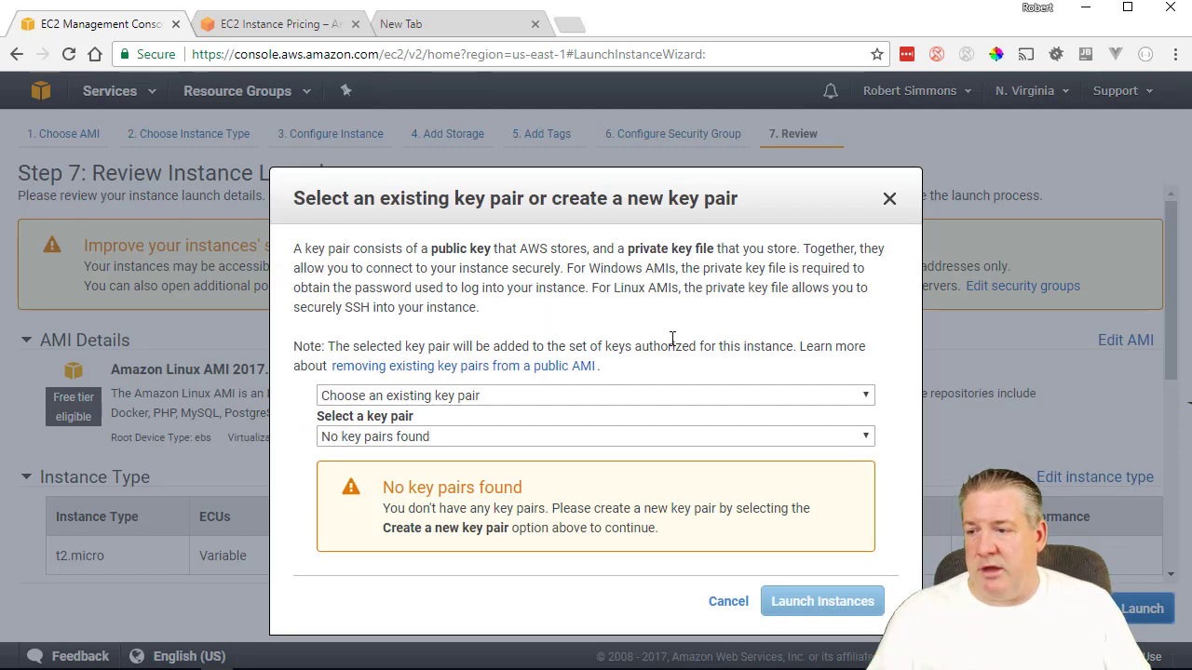
{"action": "left_click", "coordinate": [463, 399]}
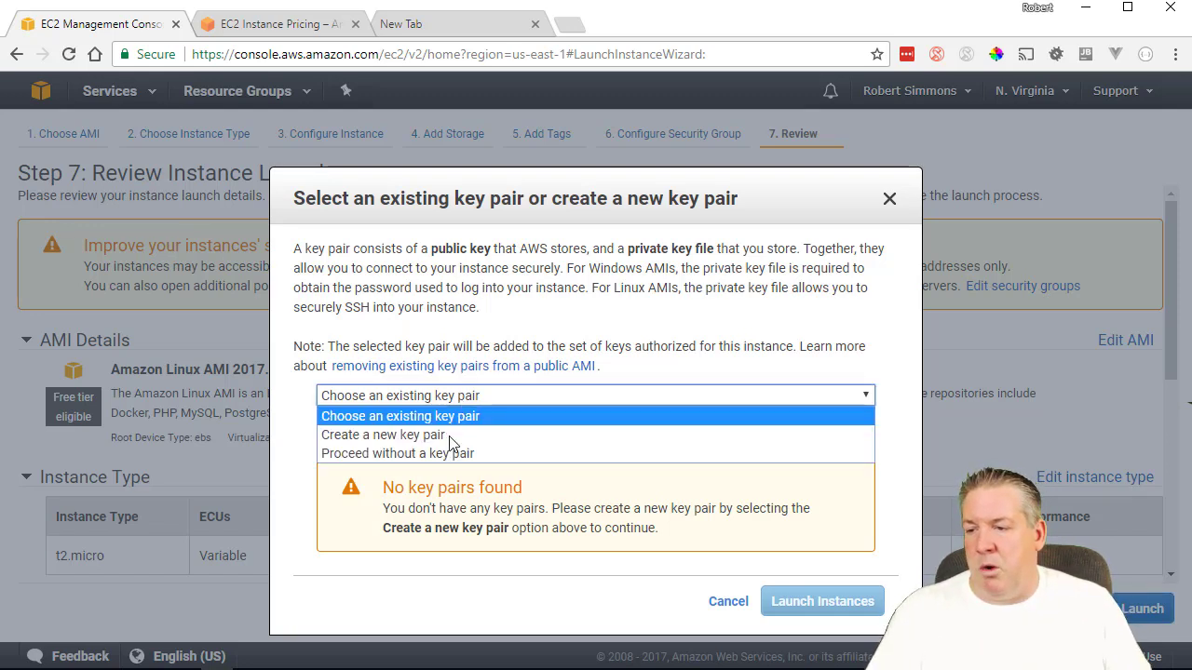
{"action": "left_click", "coordinate": [455, 434]}
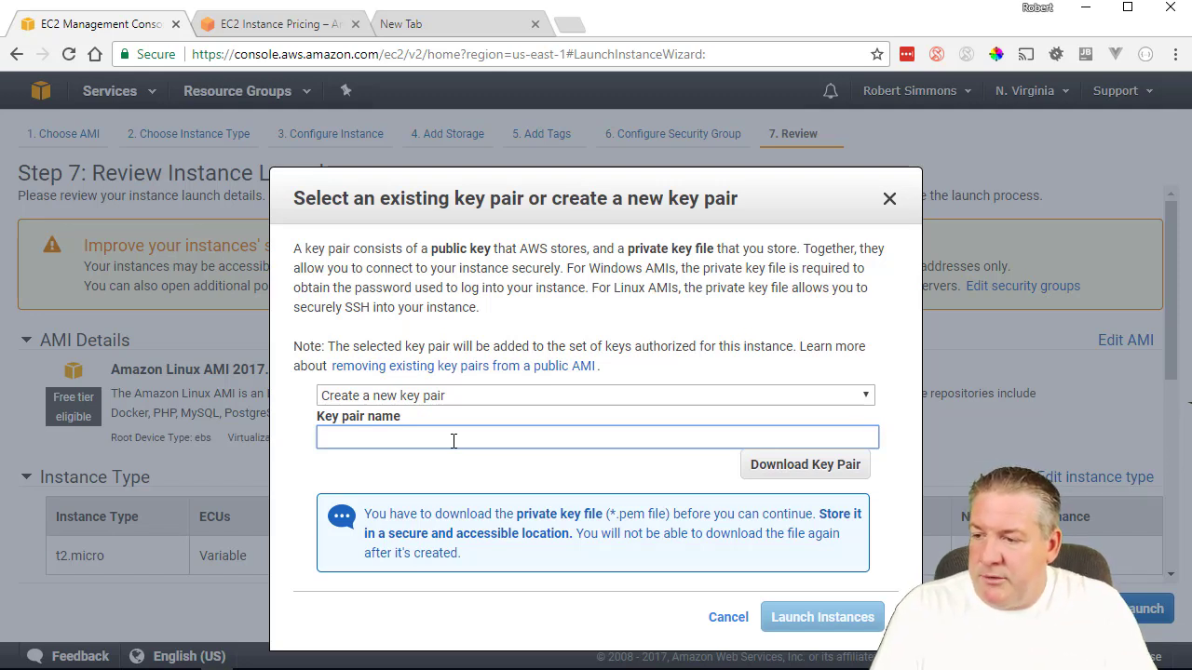
{"action": "type", "text": "main"}
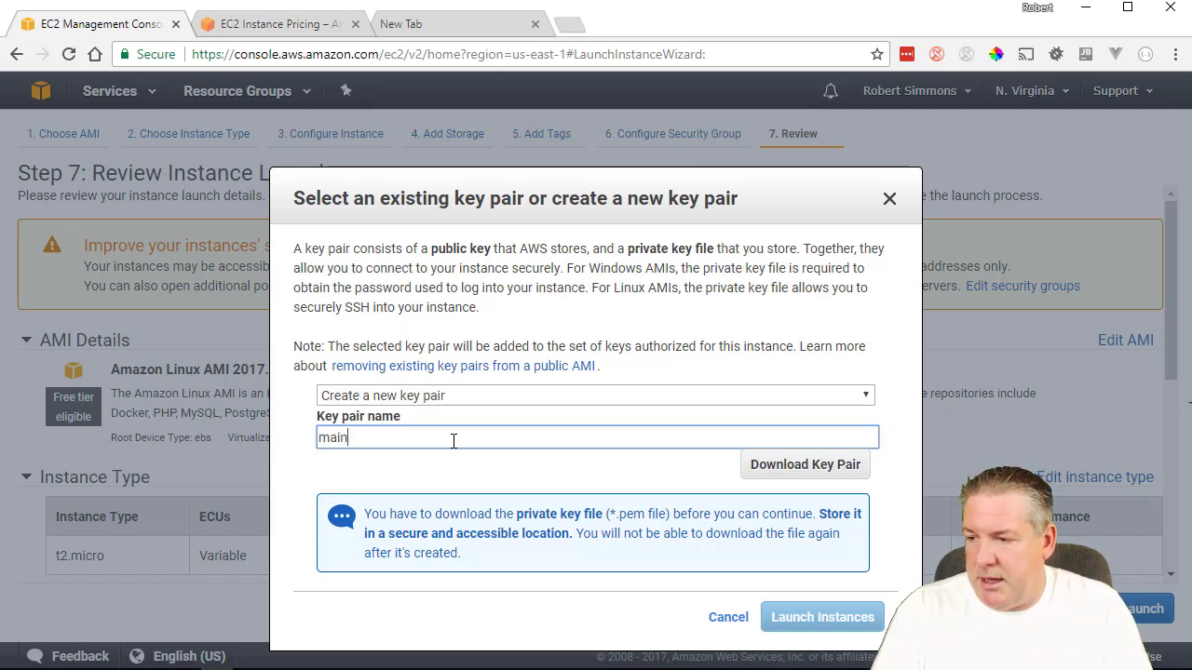
{"action": "type", "text": "-servers-"}
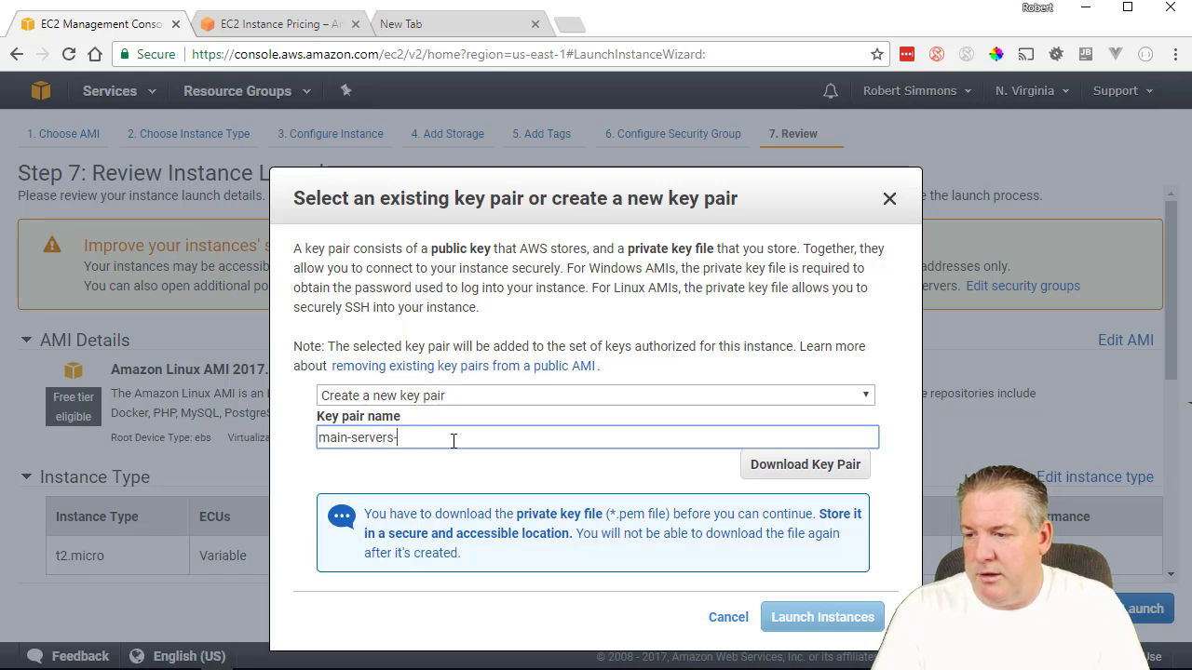
{"action": "type", "text": "key-pari"}
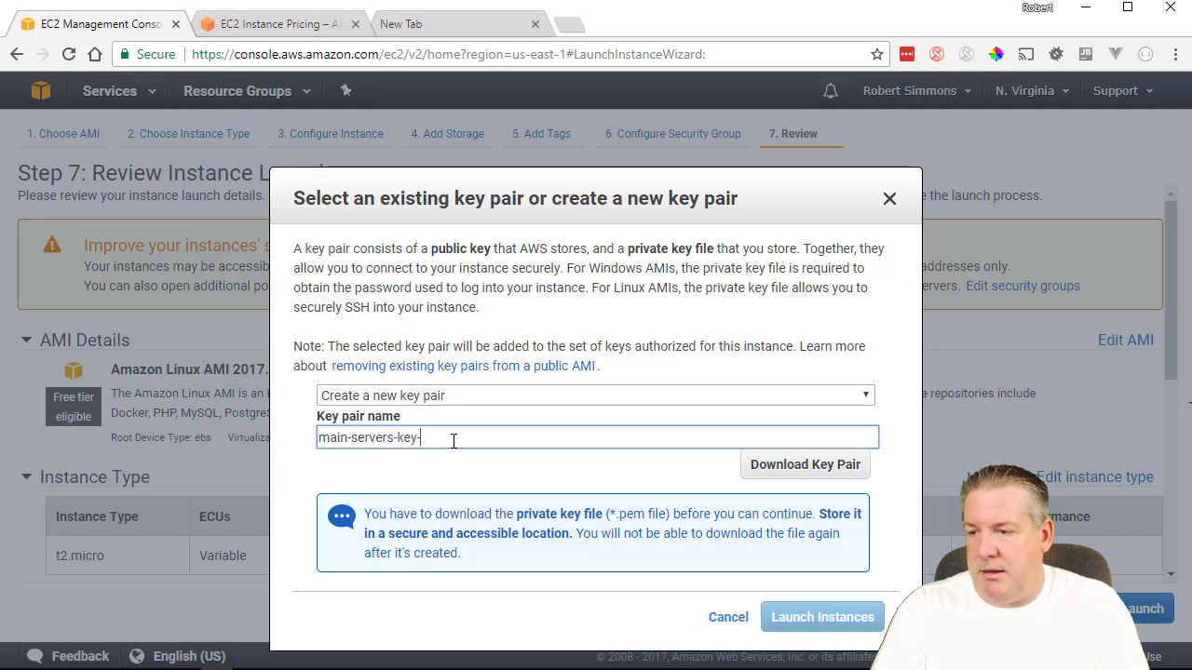
{"action": "key", "text": "BackSpace"}
{"action": "key", "text": "BackSpace"}
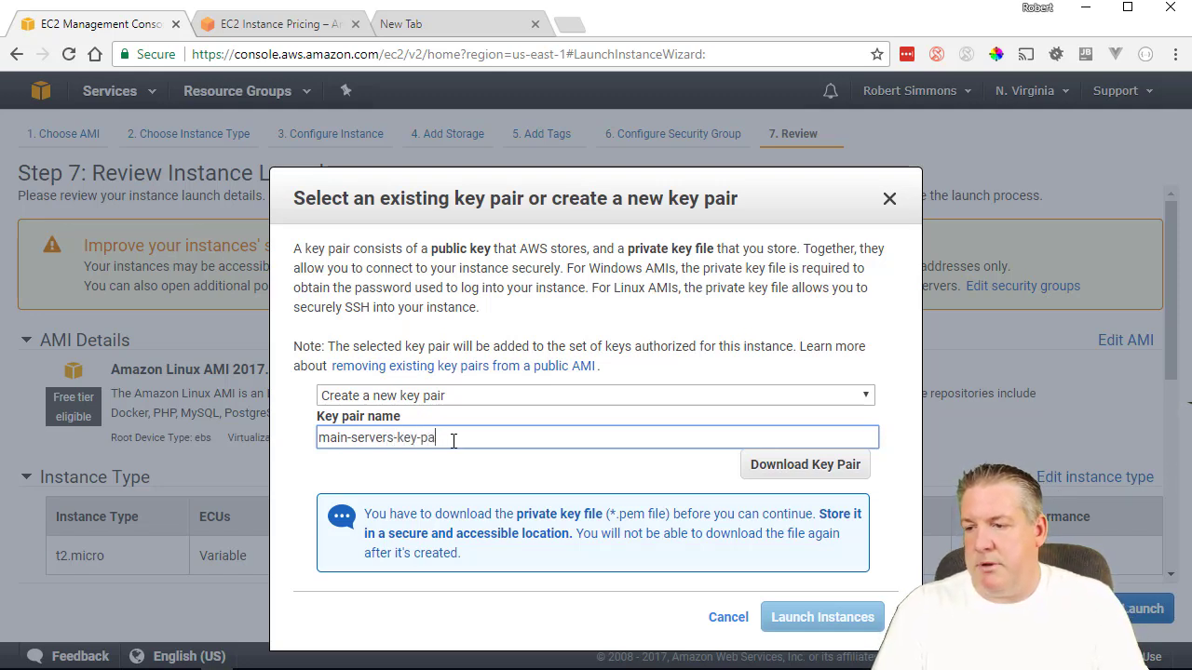
{"action": "type", "text": "ir"}
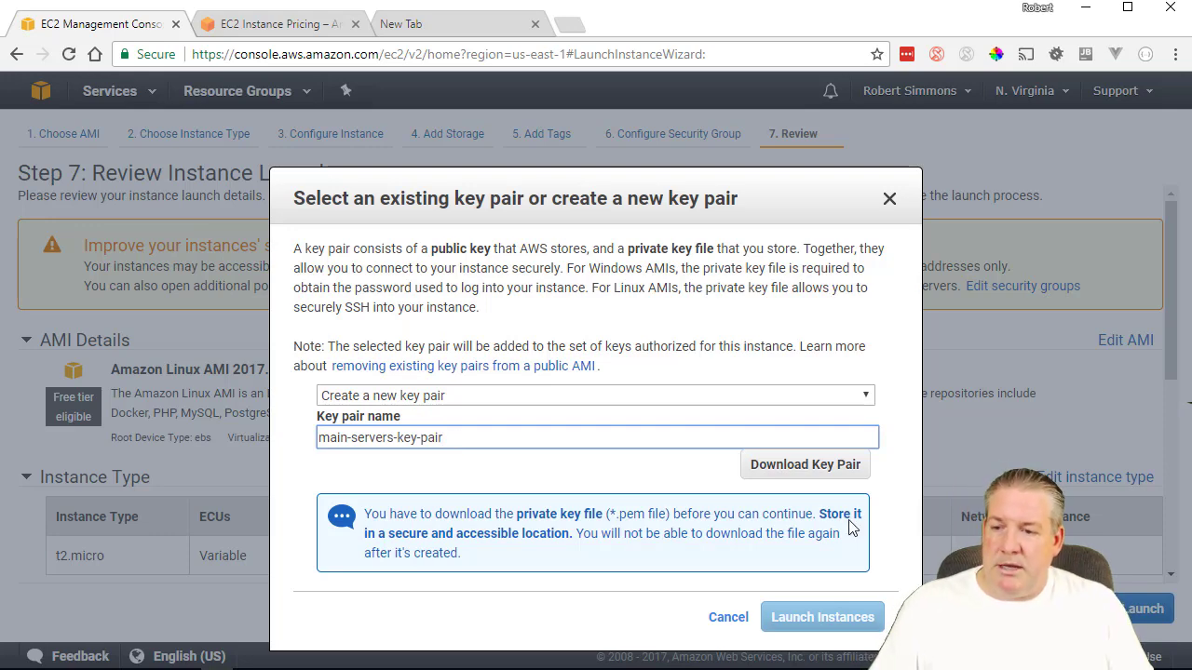
{"action": "left_click", "coordinate": [785, 463]}
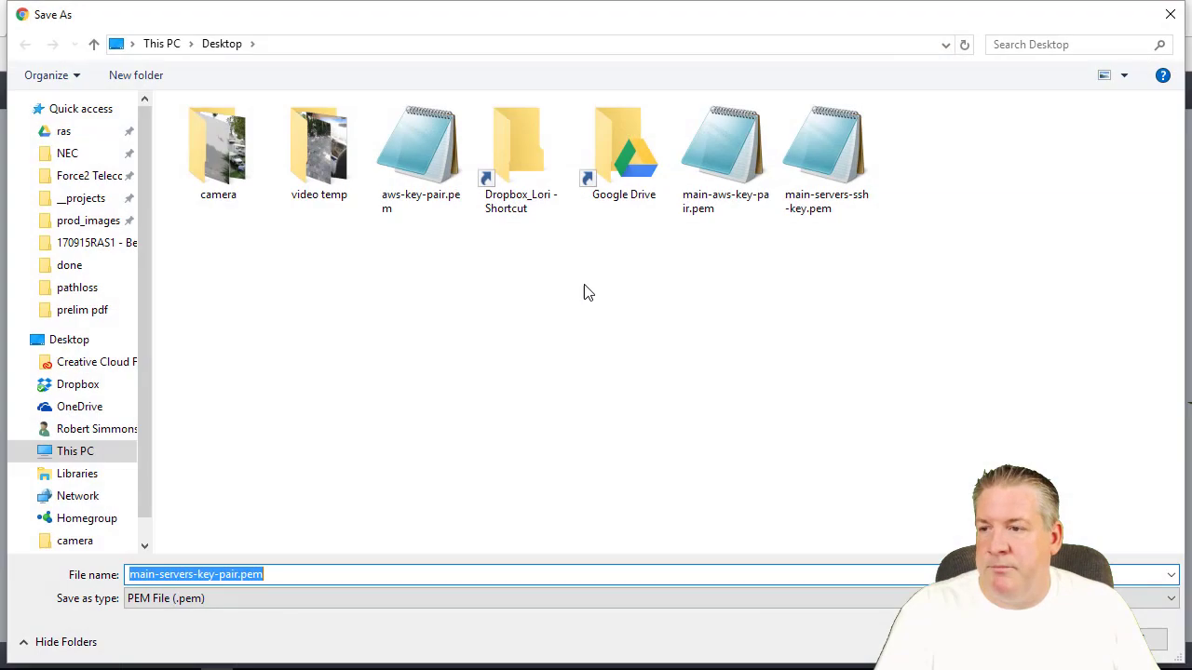
Step: Delete the old key files aws-key-pair.pem, main-aws-key-pair.pem and main-servers-ssh-key.pem from the Desktop folder
{"action": "left_click", "coordinate": [736, 172]}
{"action": "left_click", "coordinate": [841, 153]}
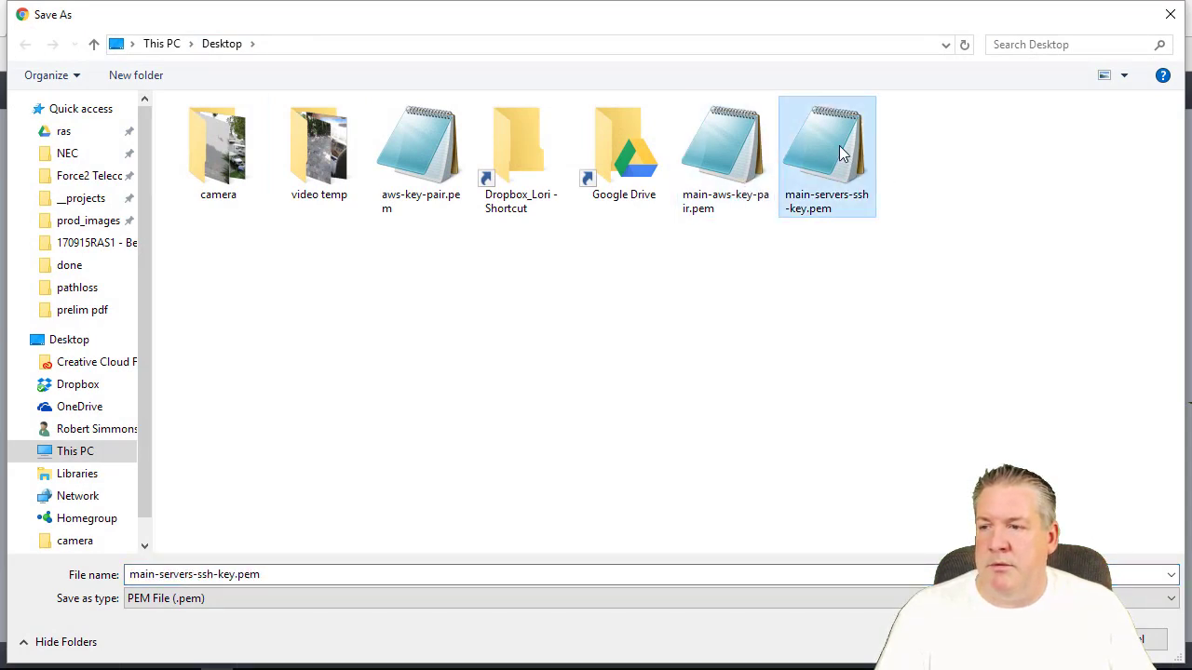
{"action": "left_click", "coordinate": [426, 172]}
{"action": "right_click", "coordinate": [423, 168]}
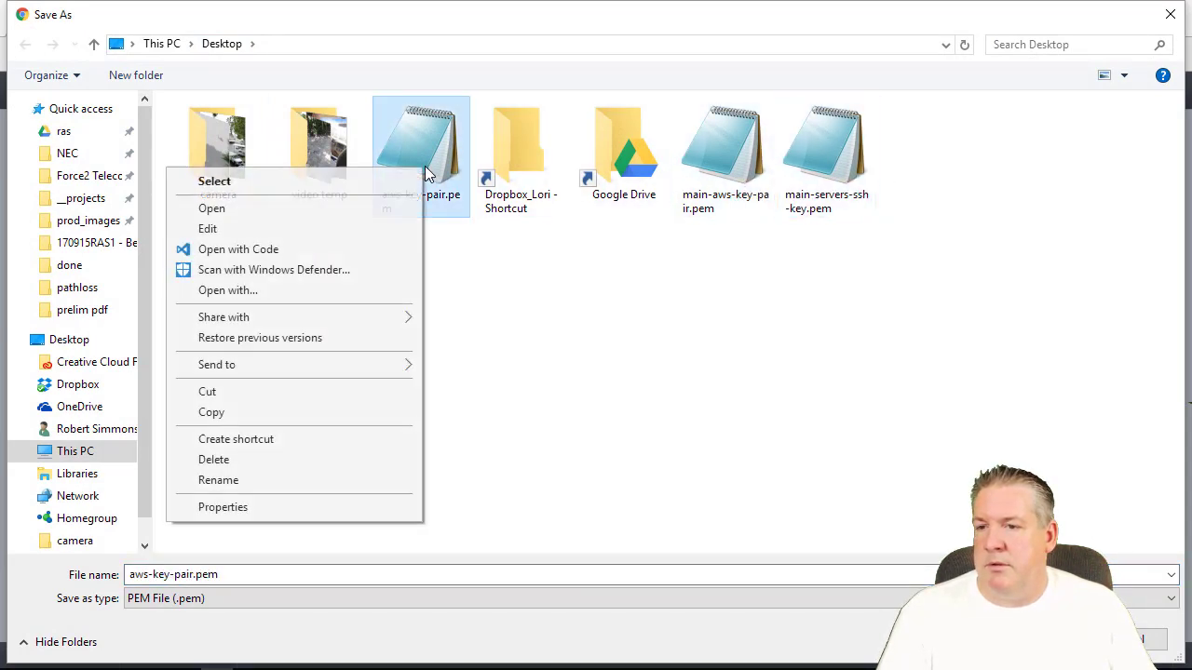
{"action": "left_click", "coordinate": [352, 461]}
{"action": "right_click", "coordinate": [630, 153]}
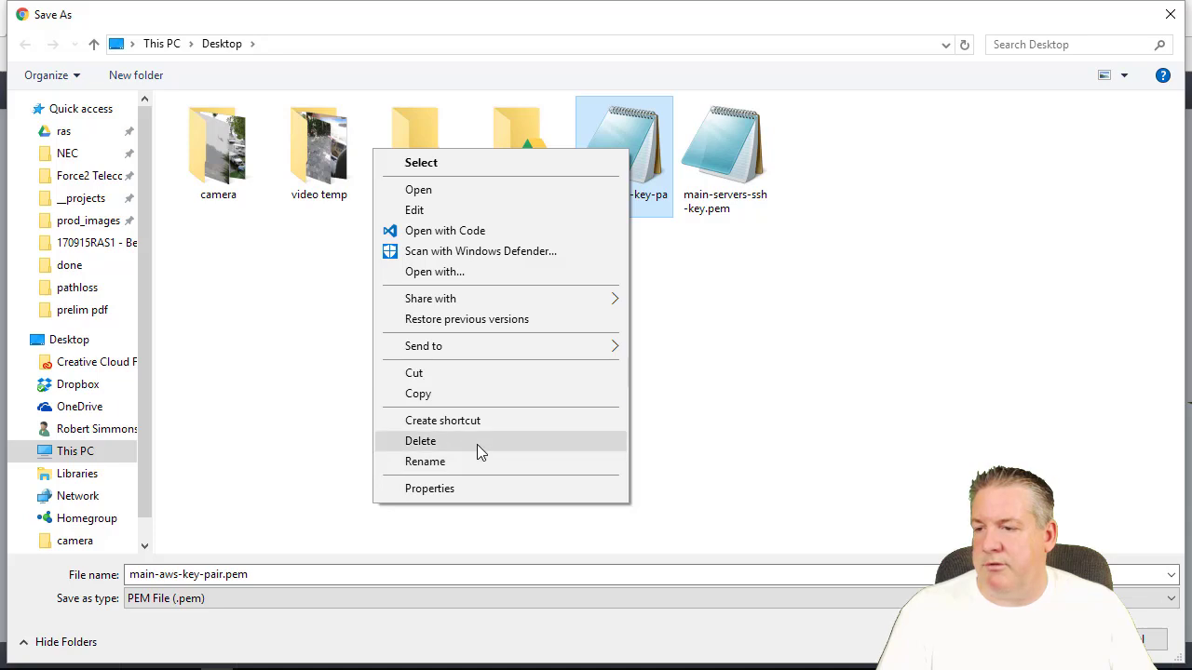
{"action": "left_click", "coordinate": [476, 444]}
{"action": "left_click", "coordinate": [619, 151]}
{"action": "right_click", "coordinate": [619, 154]}
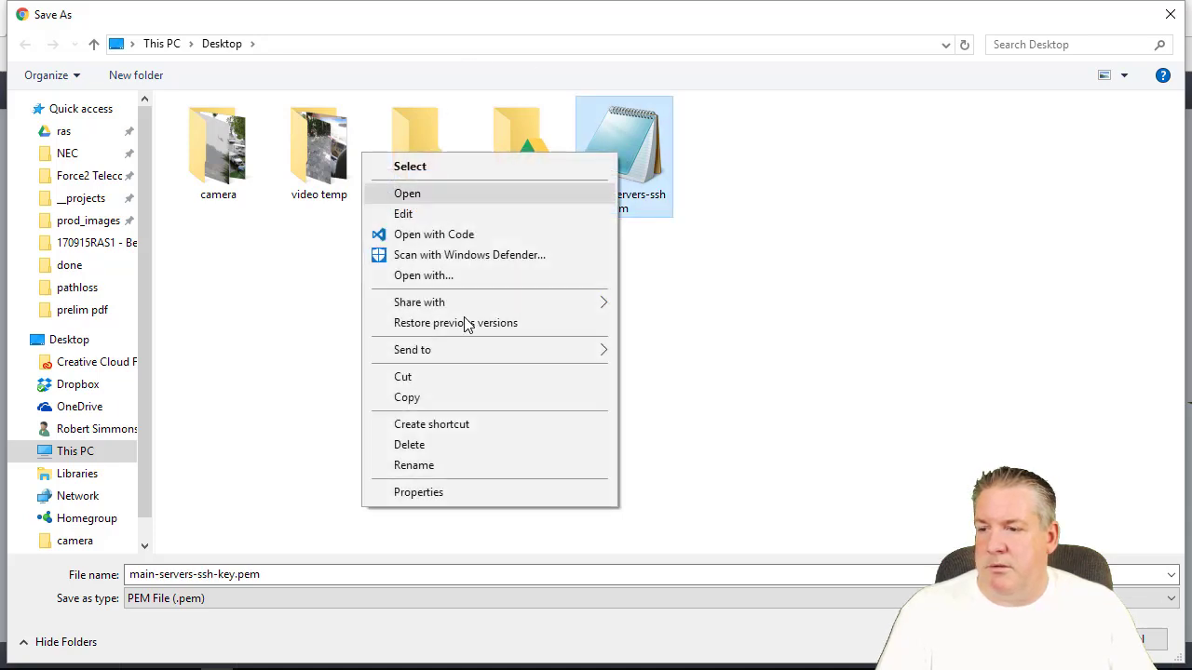
{"action": "left_click", "coordinate": [449, 444]}
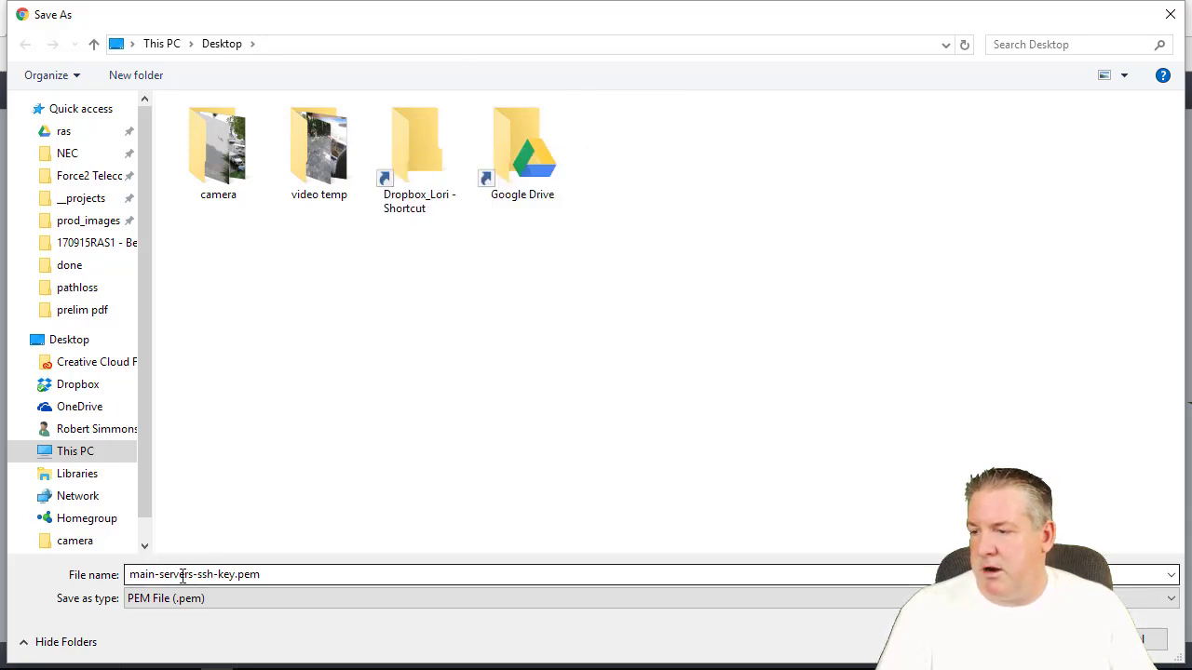
Step: Save the downloaded private key file to the Desktop as main-servers-key-pair.pem
{"action": "double_click", "coordinate": [233, 575]}
{"action": "left_click", "coordinate": [233, 575]}
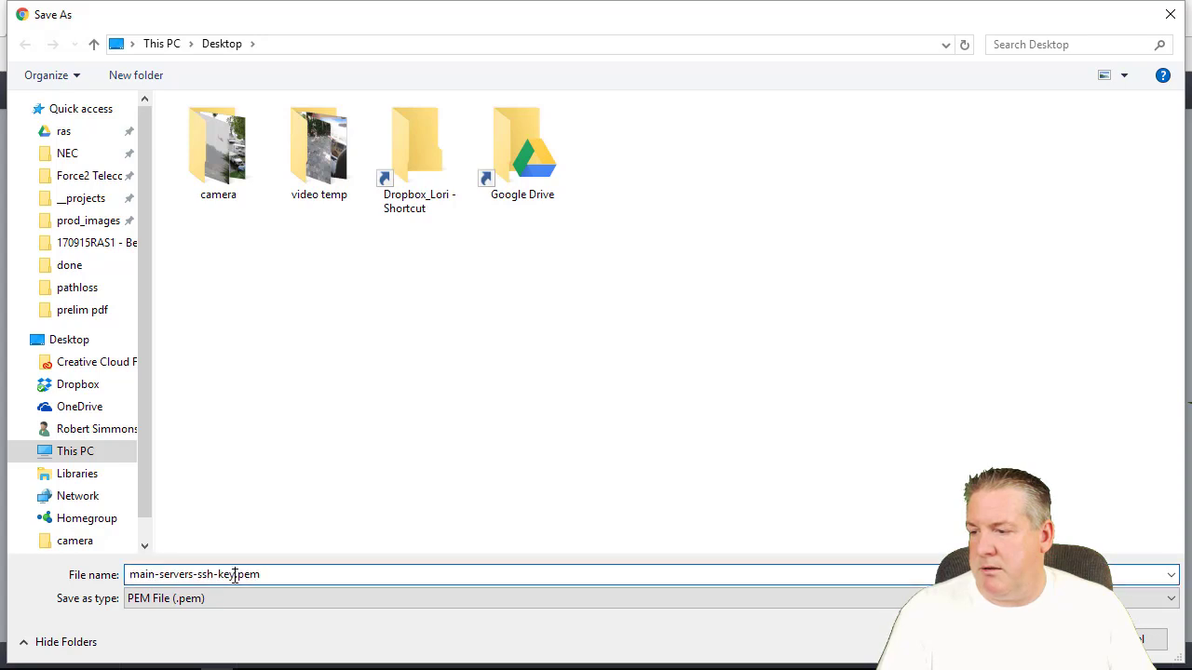
{"action": "key", "text": "BackSpace"}
{"action": "key", "text": "BackSpace"}
{"action": "key", "text": "BackSpace"}
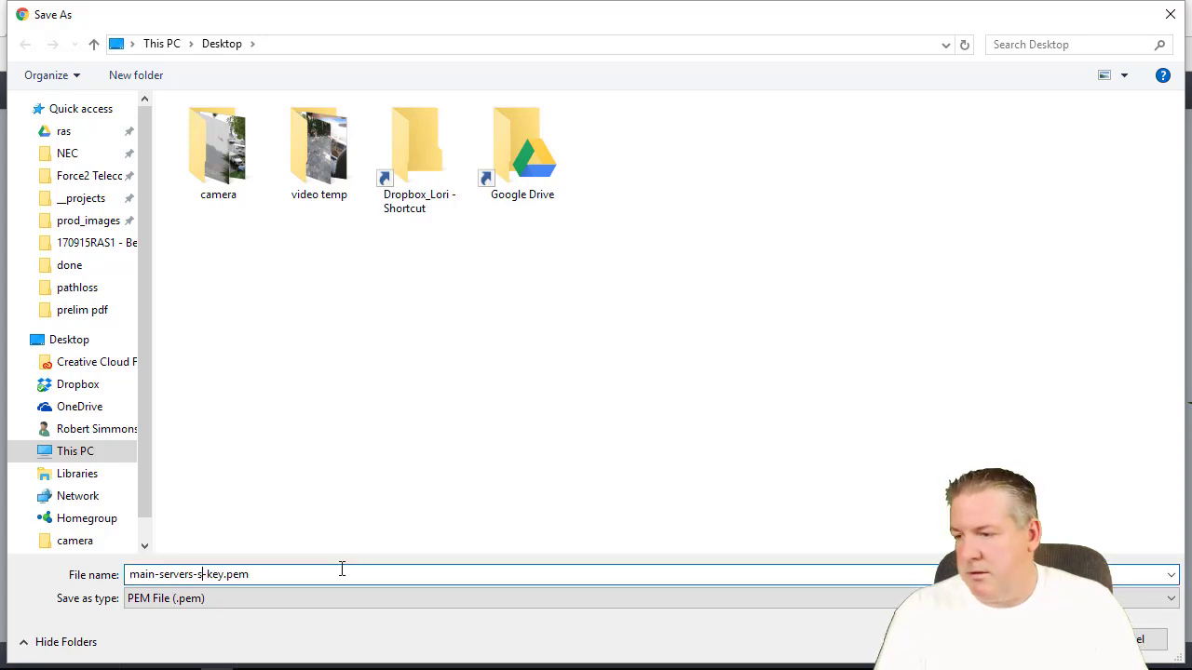
{"action": "type", "text": "key"}
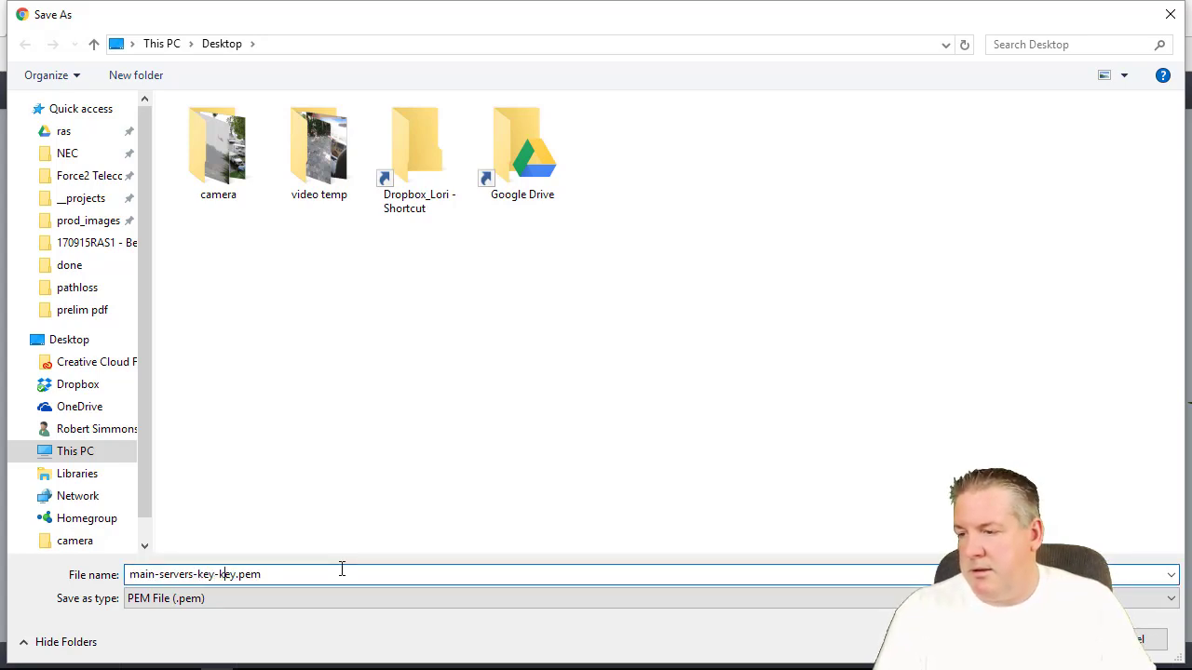
{"action": "key", "text": "BackSpace"}
{"action": "key", "text": "BackSpace"}
{"action": "key", "text": "BackSpace"}
{"action": "type", "text": "pa"}
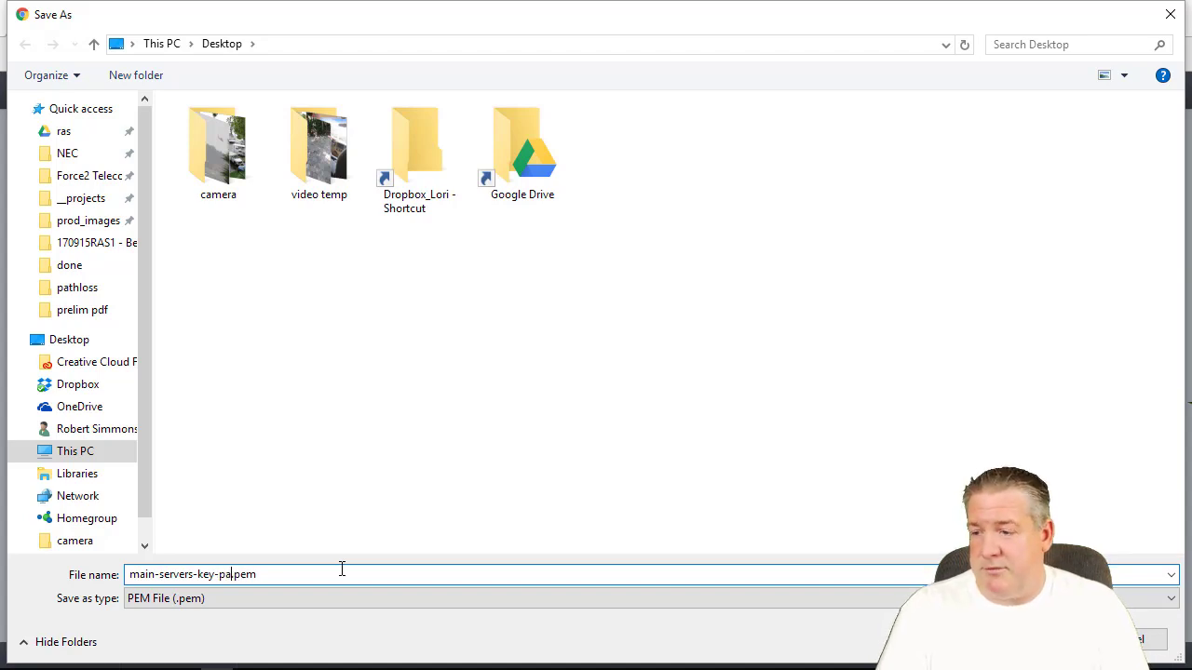
{"action": "type", "text": "ir"}
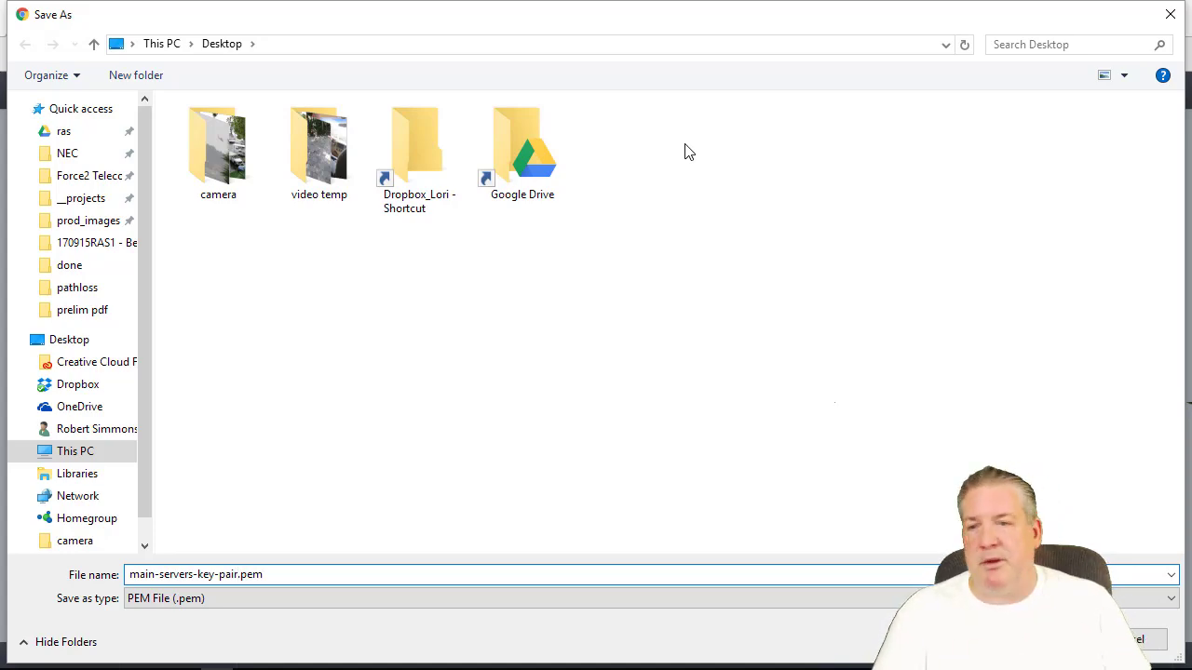
{"action": "key", "text": "Return"}
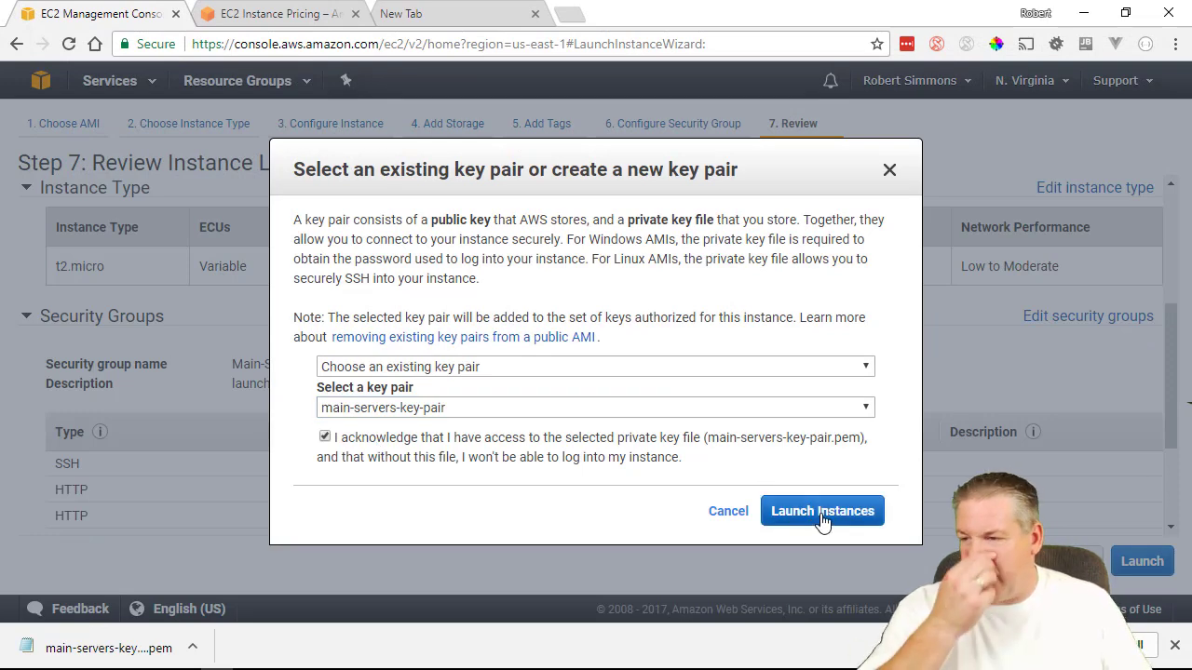
Step: Launch the instance with main-servers-key-pair and go to the EC2 instances list
{"action": "left_click", "coordinate": [822, 511]}
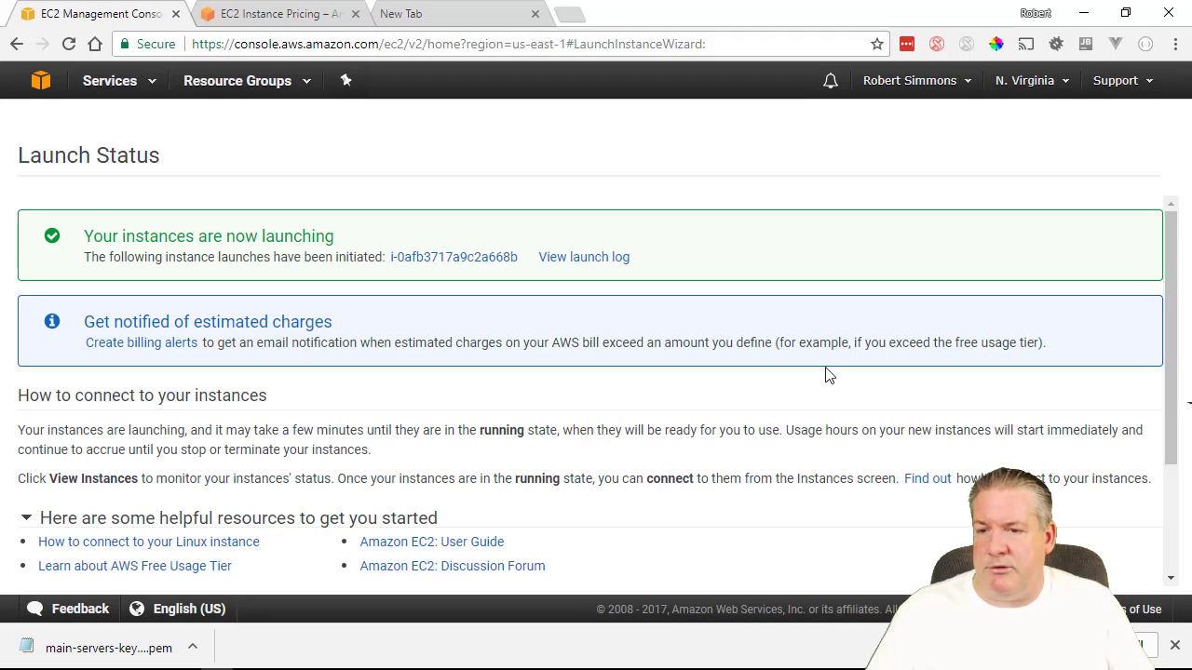
{"action": "scroll", "coordinate": [971, 390], "scroll_direction": "down", "scroll_amount": 2}
{"action": "left_click", "coordinate": [1109, 574]}
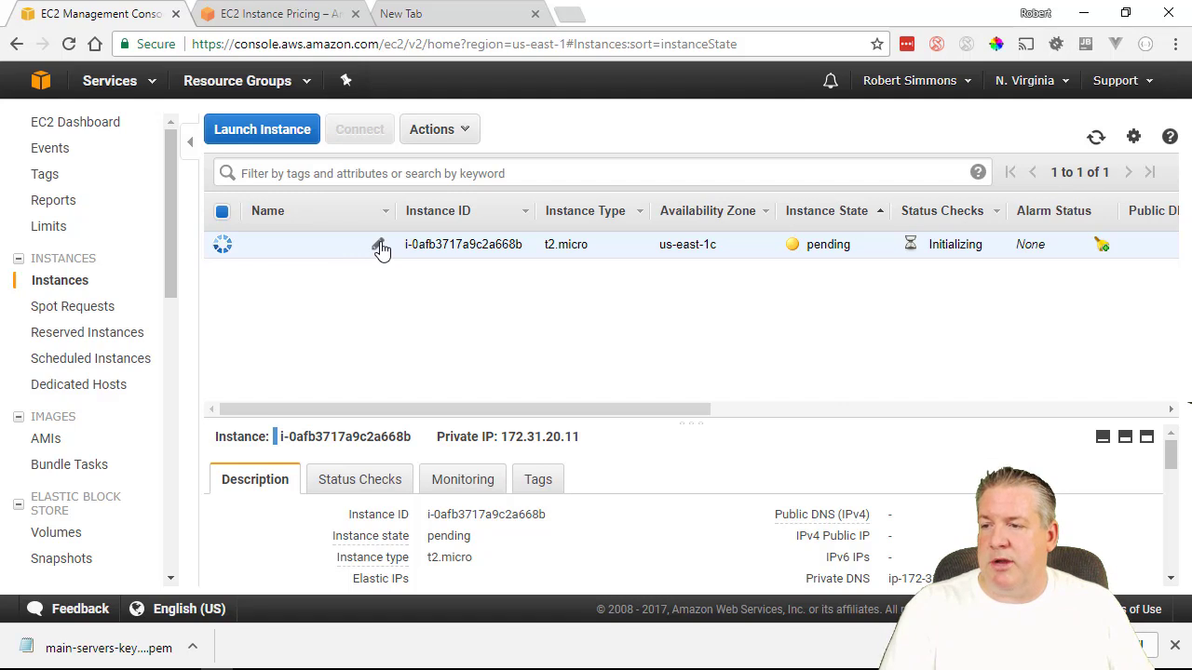
Step: Name the new t2.micro instance Main-Server
{"action": "left_click", "coordinate": [379, 246]}
{"action": "type", "text": "Main-"}
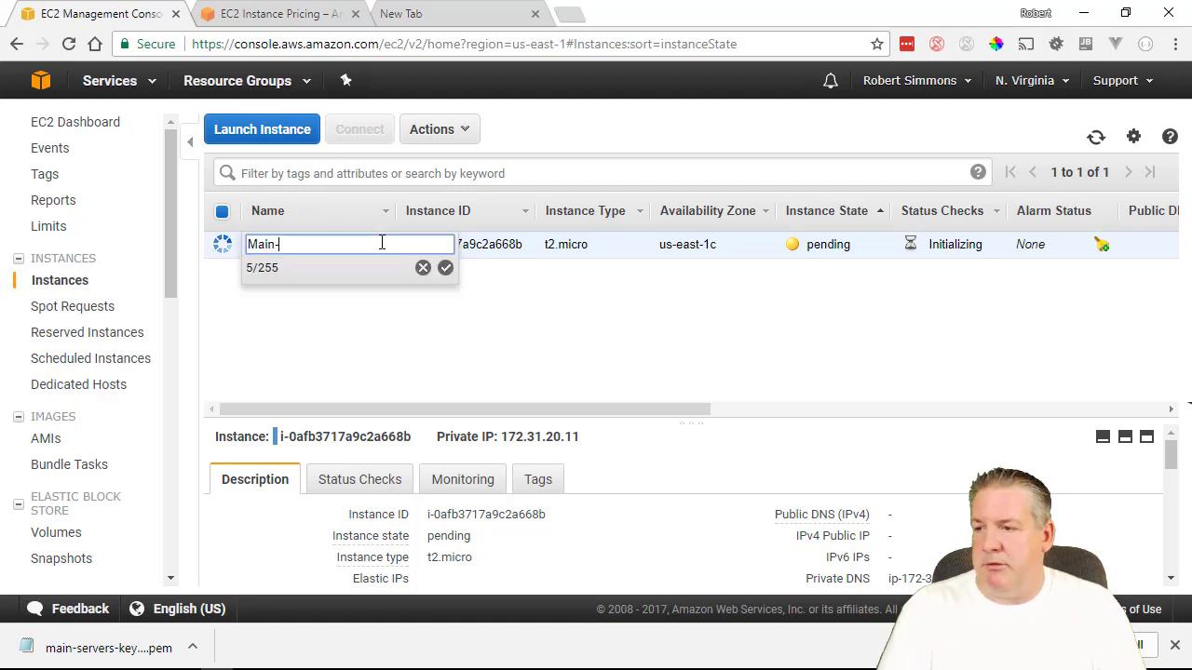
{"action": "type", "text": "Server"}
{"action": "key", "text": "Return"}
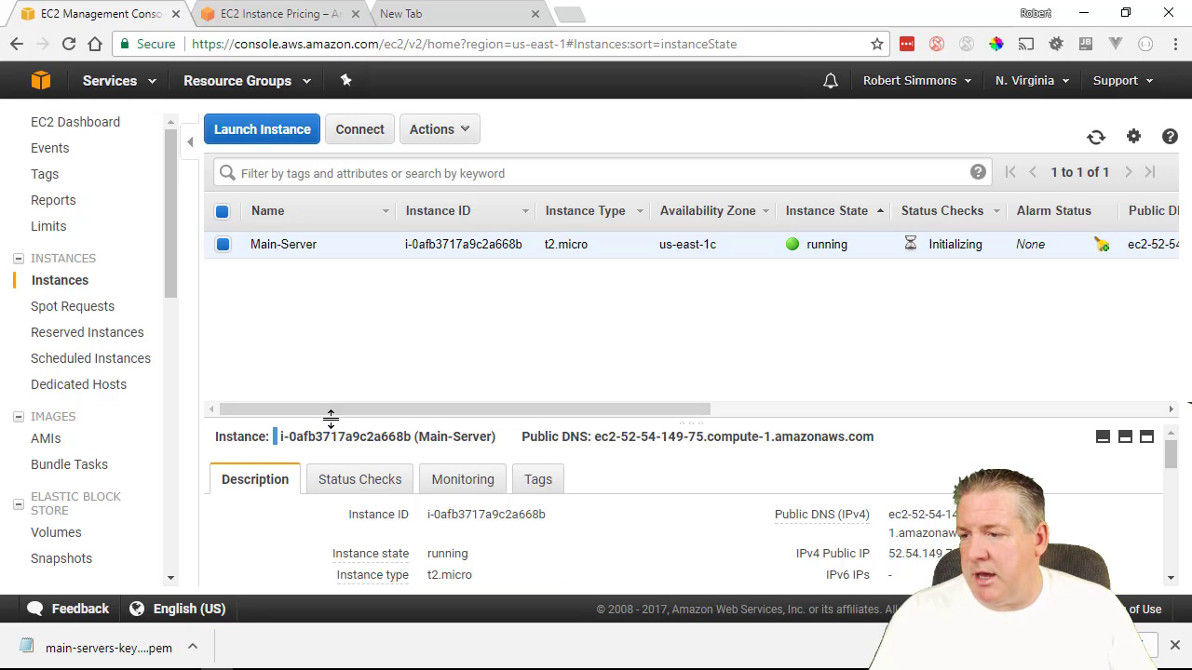
Step: Enlarge the details area of Main-Server and examine its description, especially the IPv4 public IP address
{"action": "left_click_drag", "start_coordinate": [329, 420], "coordinate": [344, 289]}
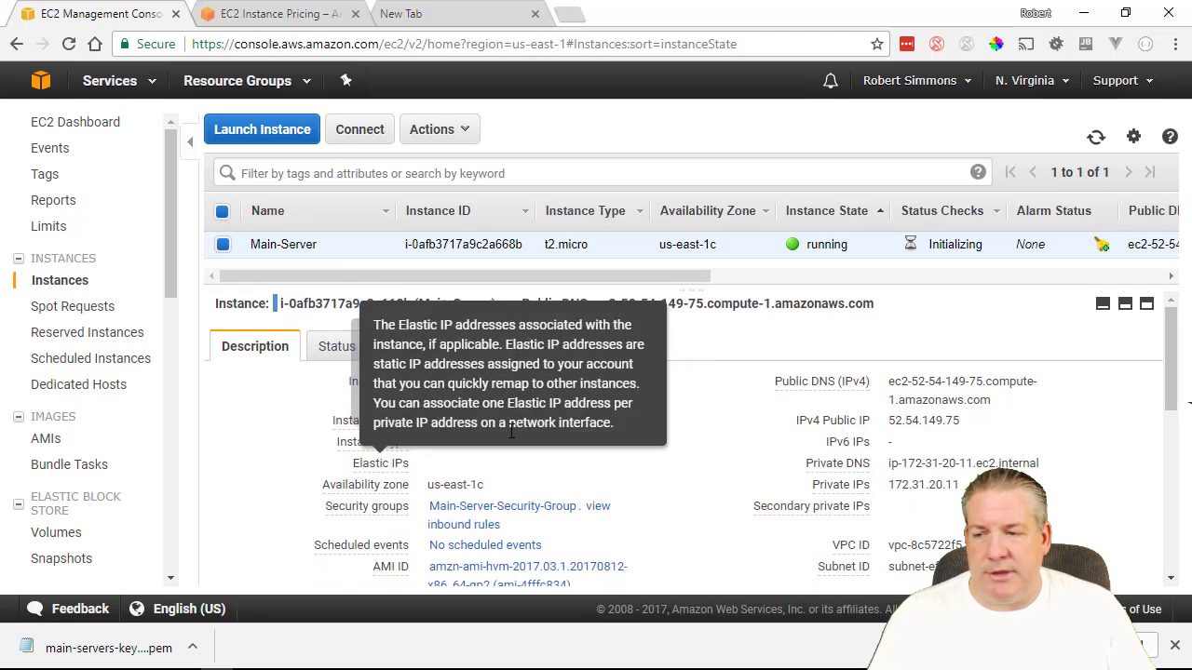
{"action": "scroll", "coordinate": [1055, 475], "scroll_direction": "down", "scroll_amount": 1}
{"action": "scroll", "coordinate": [1055, 475], "scroll_direction": "up", "scroll_amount": 1}
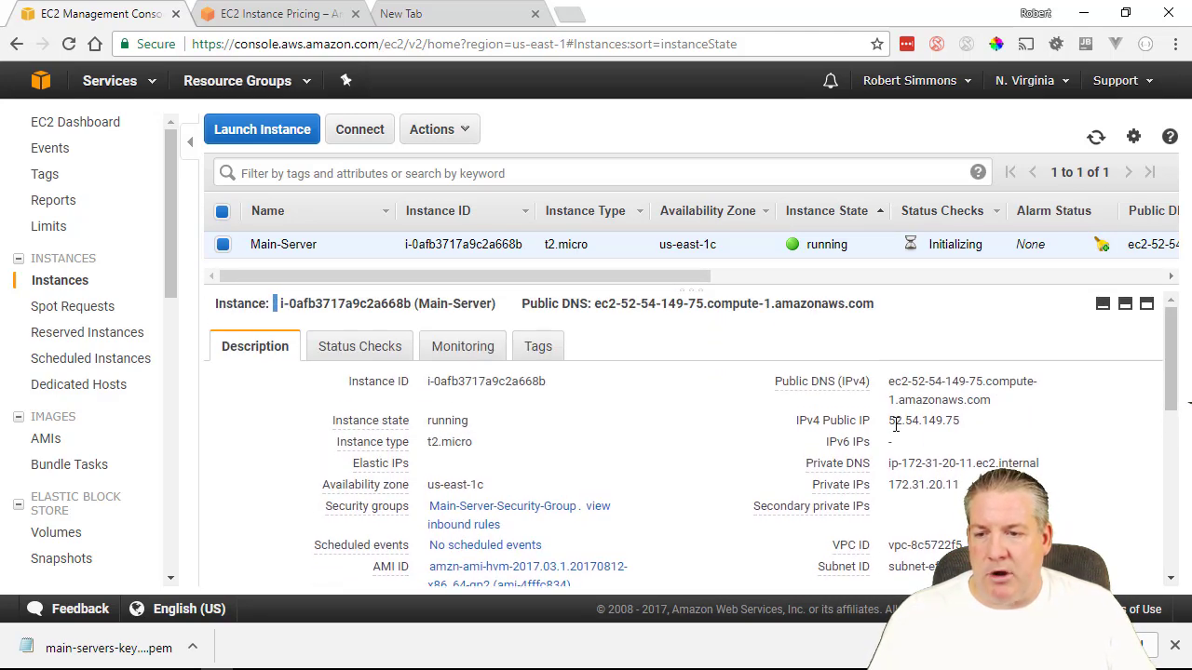
{"action": "left_click_drag", "start_coordinate": [890, 420], "coordinate": [961, 422]}
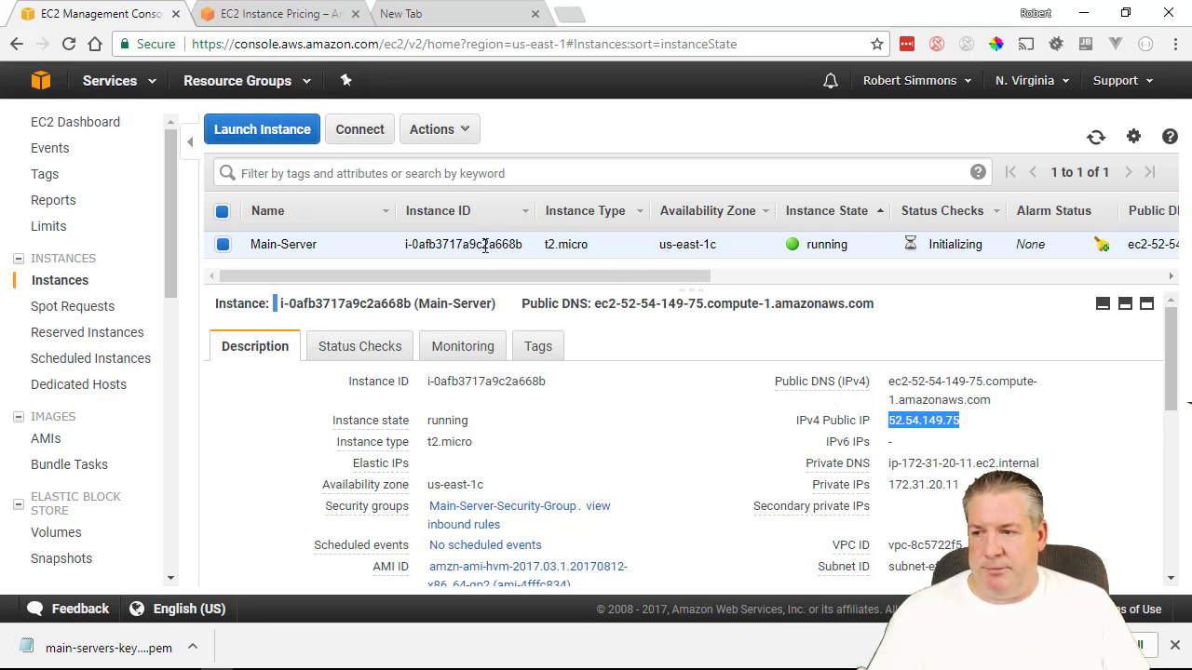
{"action": "left_click_drag", "start_coordinate": [960, 419], "coordinate": [908, 420]}
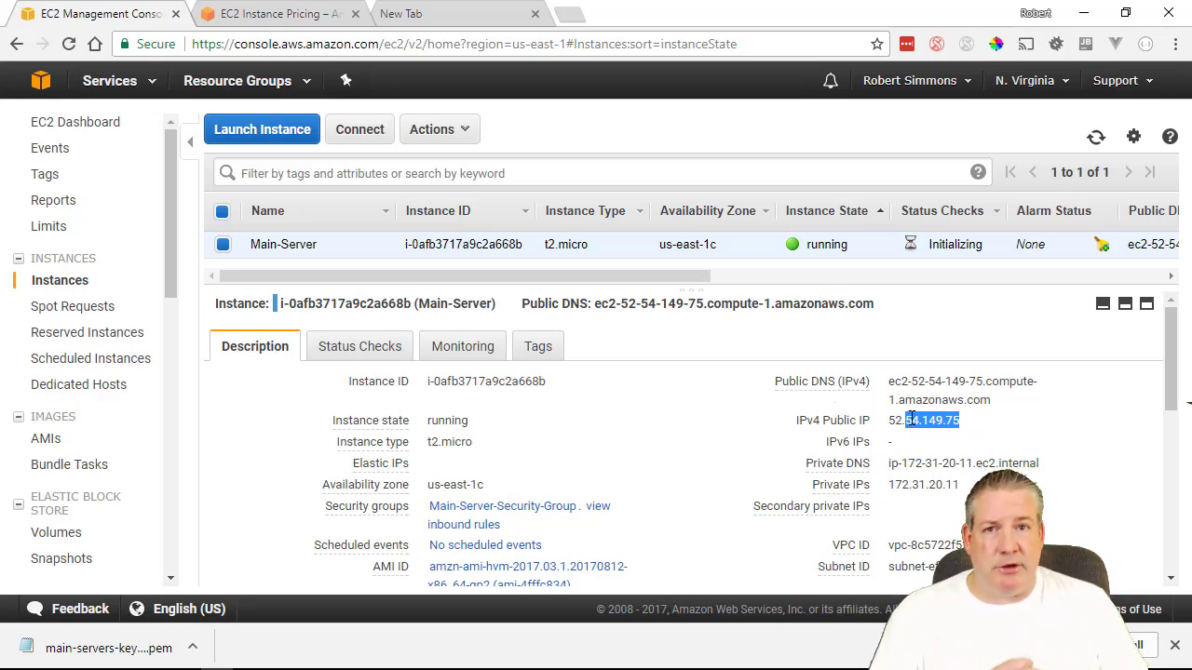
{"action": "left_click", "coordinate": [910, 419]}
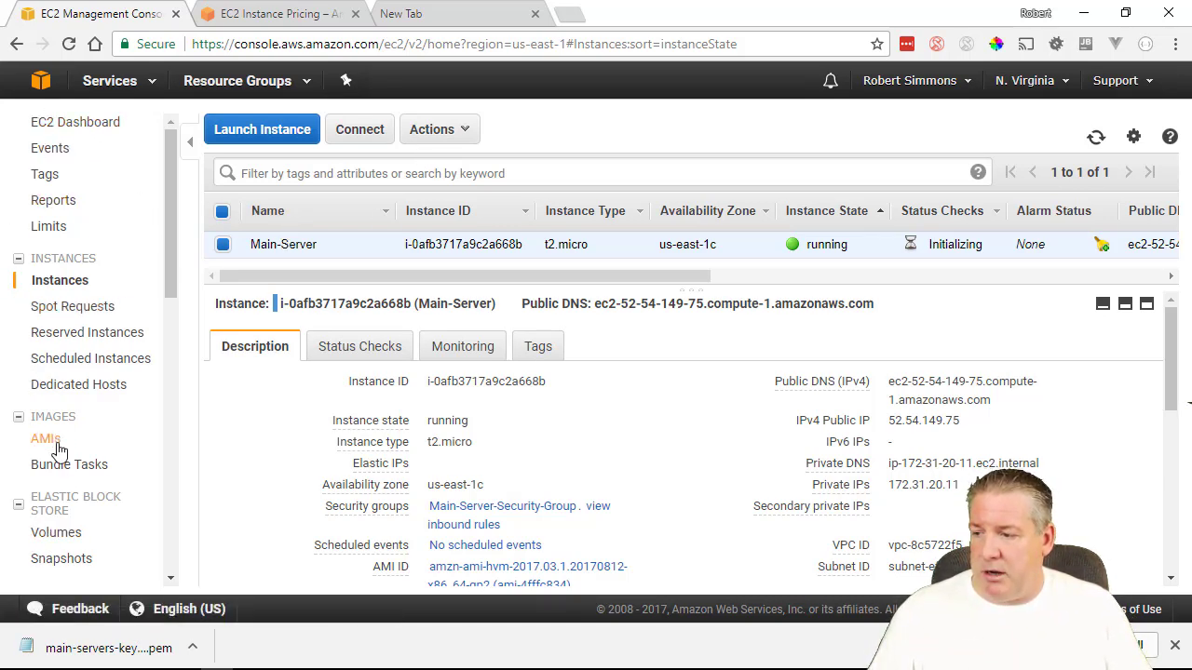
Step: Allocate a new Elastic IP address and return to the list of addresses
{"action": "scroll", "coordinate": [119, 507], "scroll_direction": "down", "scroll_amount": 3}
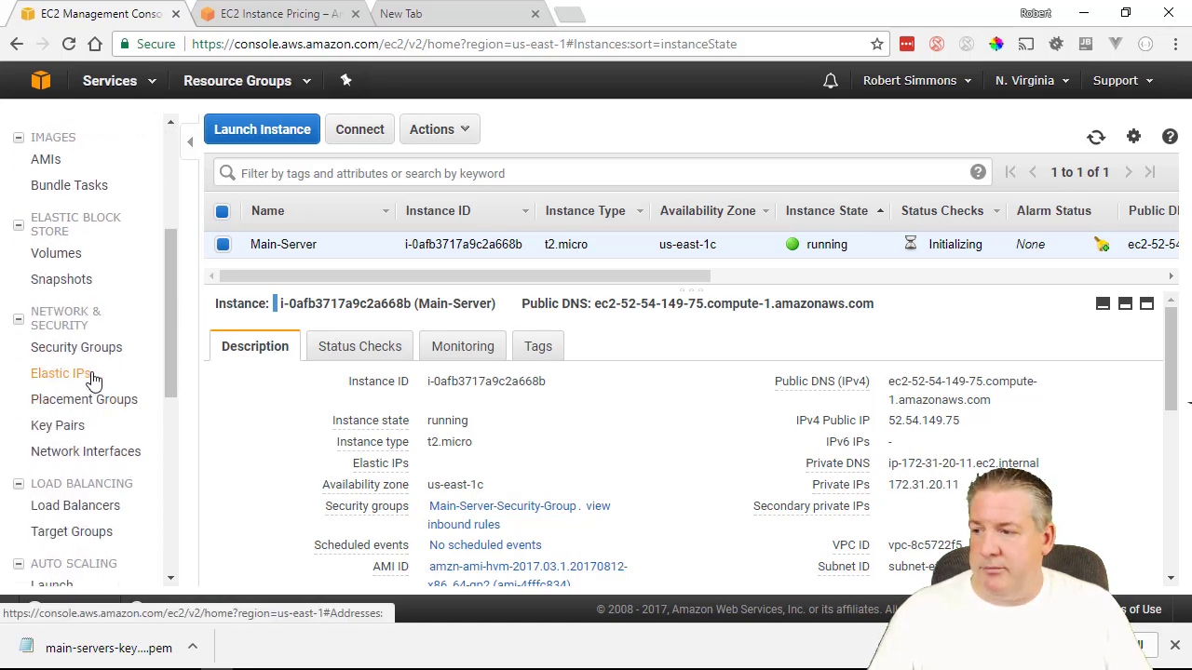
{"action": "left_click", "coordinate": [93, 380]}
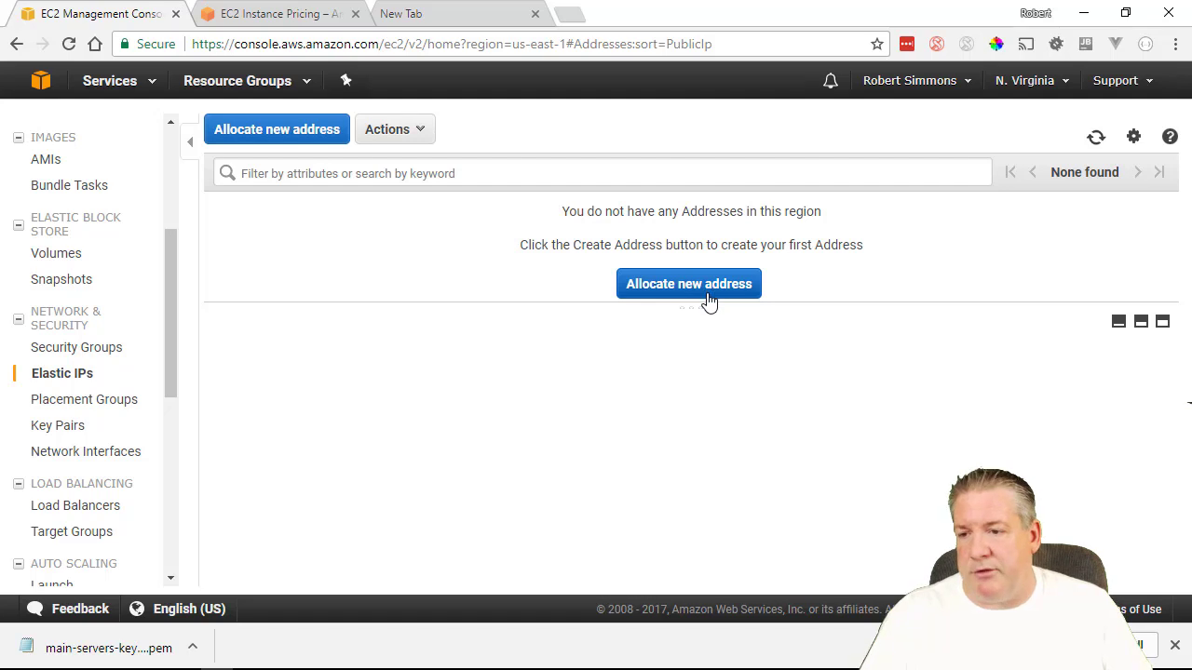
{"action": "left_click", "coordinate": [709, 292]}
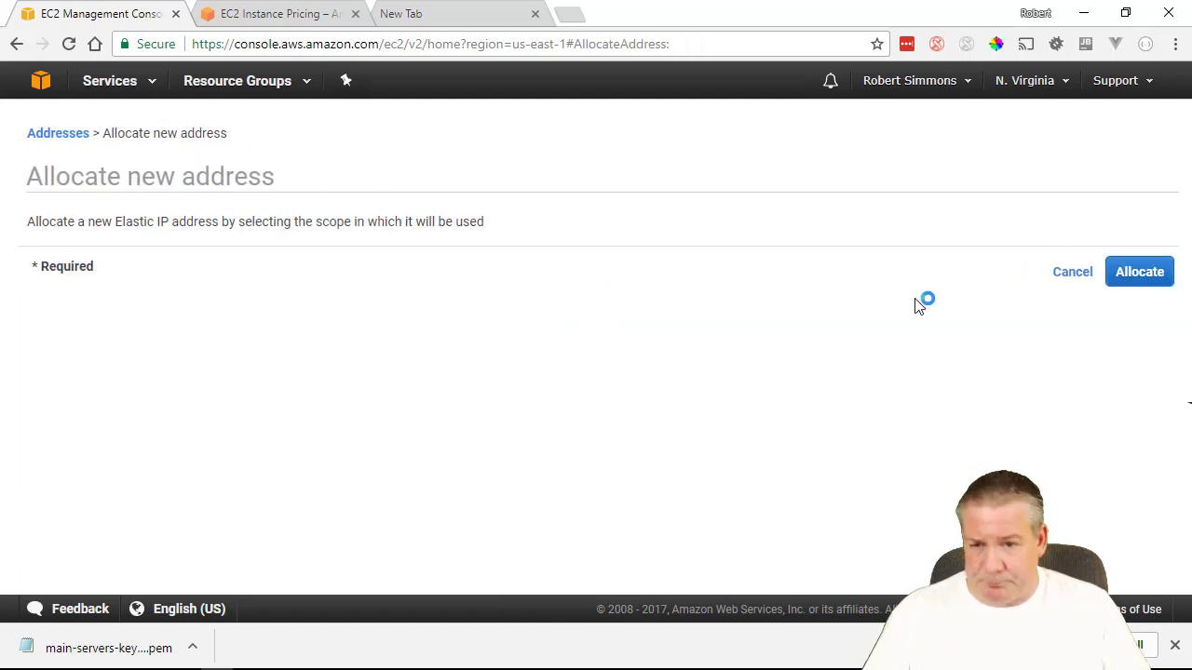
{"action": "left_click", "coordinate": [1141, 285]}
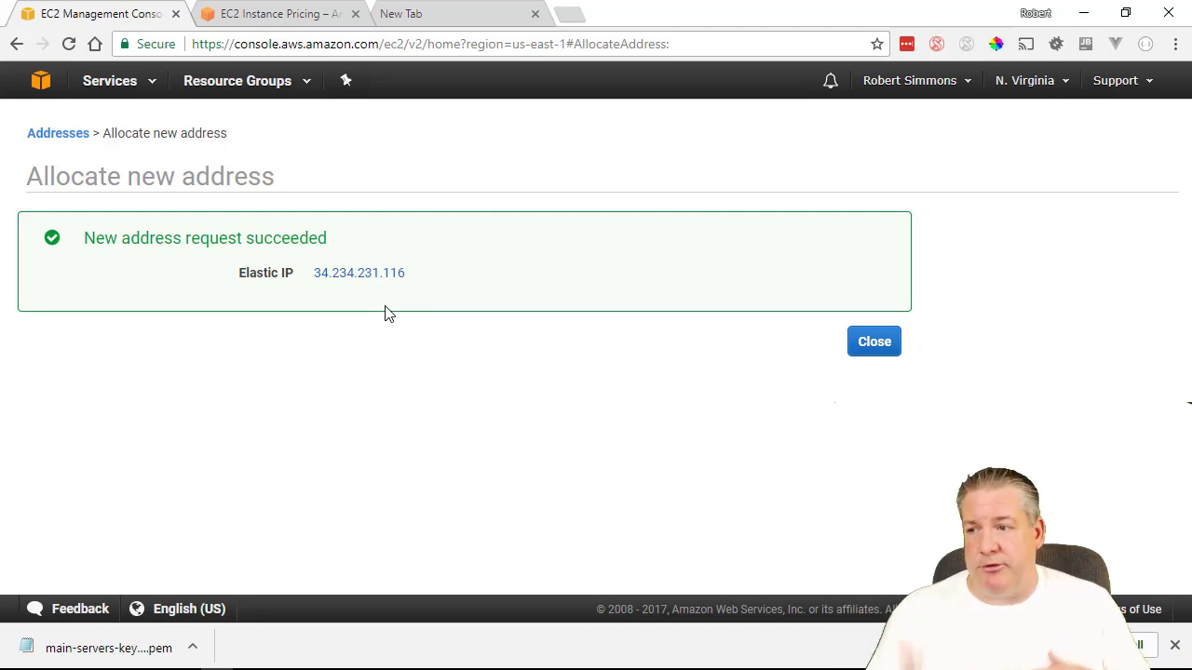
{"action": "left_click", "coordinate": [878, 346]}
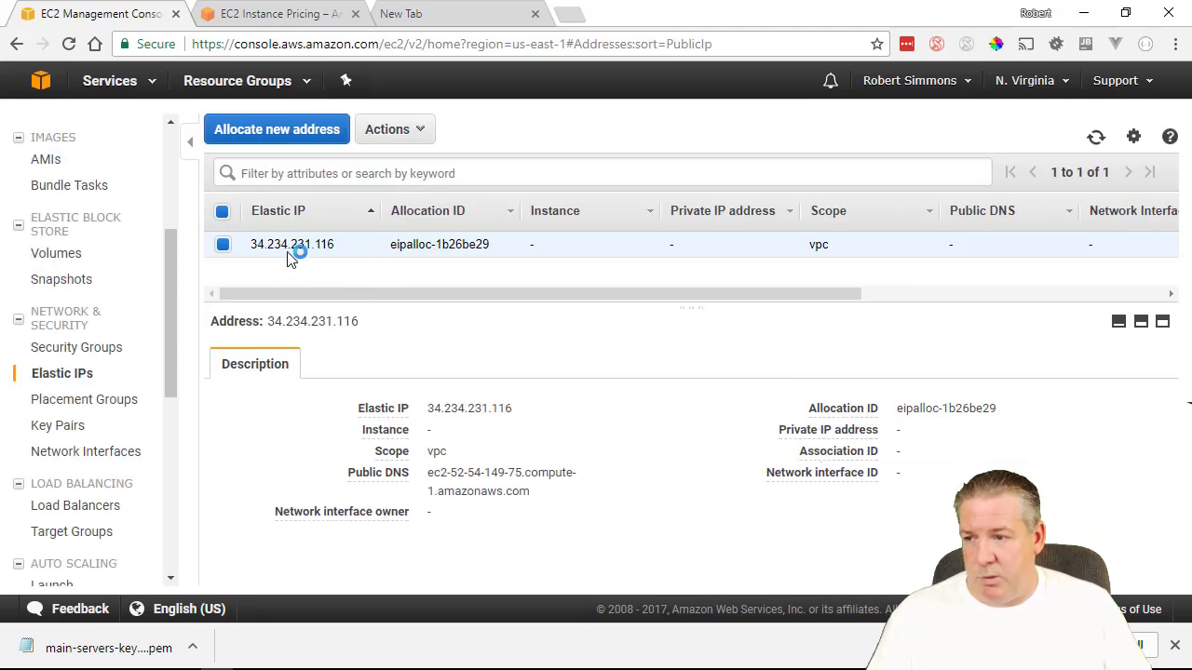
Step: Start associating the new Elastic IP address with the Main-Server instance and its private IP 172.31.20.11
{"action": "left_click", "coordinate": [410, 136]}
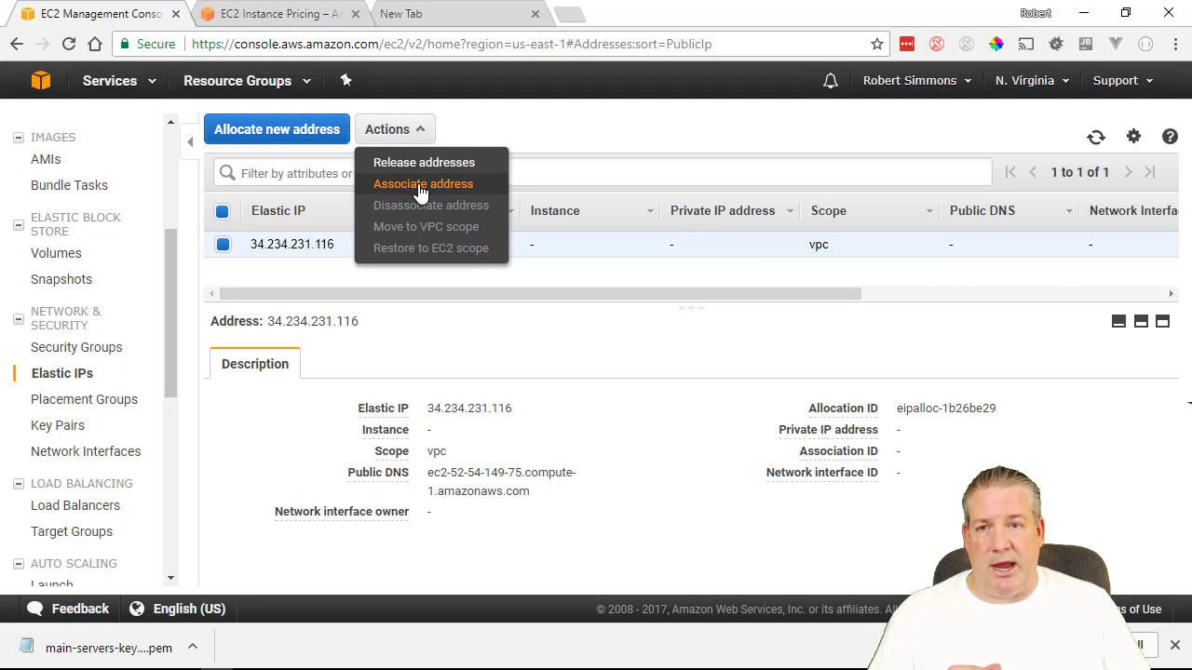
{"action": "left_click", "coordinate": [422, 186]}
{"action": "left_click", "coordinate": [410, 330]}
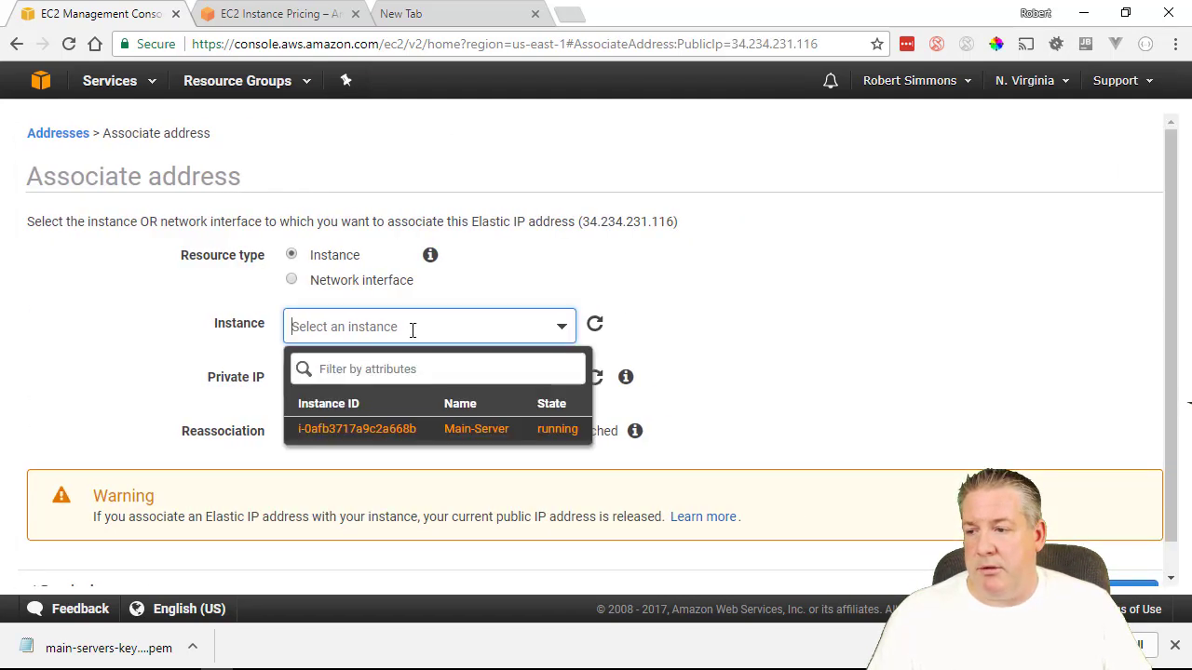
{"action": "left_click", "coordinate": [493, 430]}
{"action": "left_click", "coordinate": [484, 378]}
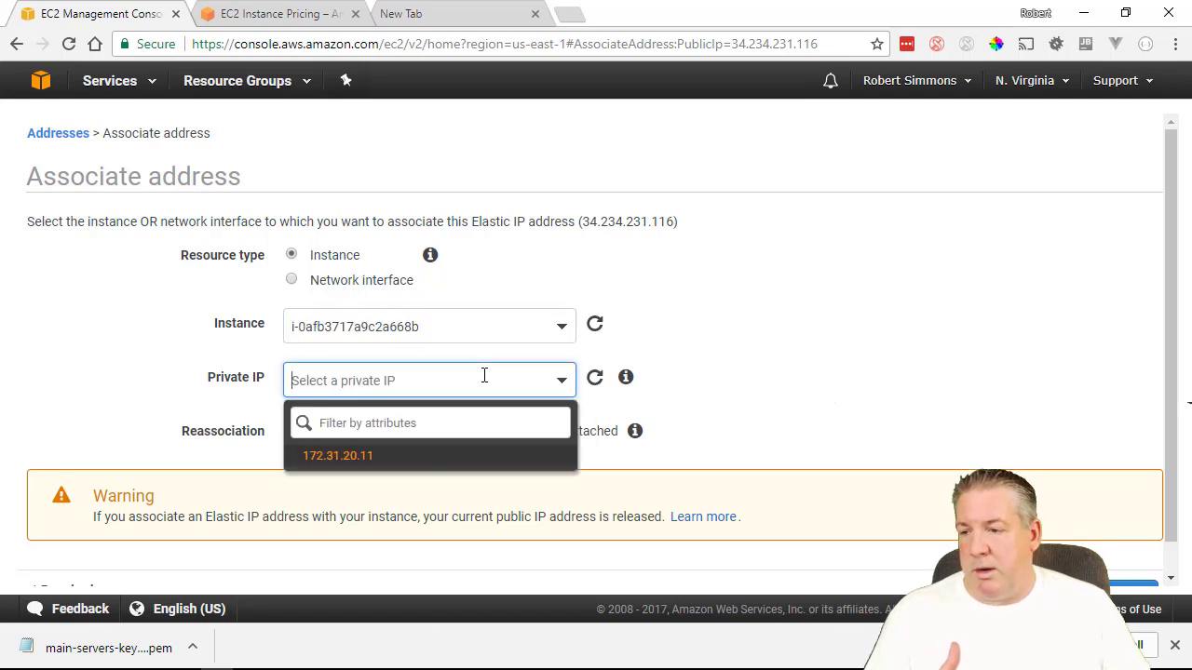
{"action": "left_click", "coordinate": [428, 461]}
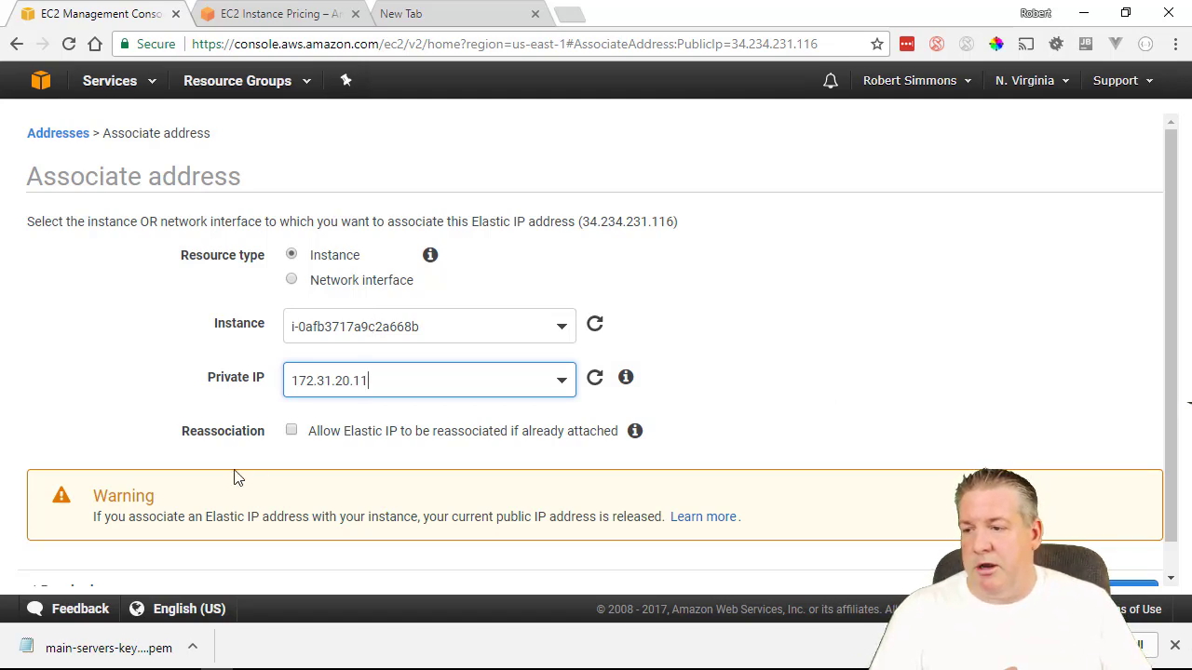
{"action": "left_click", "coordinate": [329, 323]}
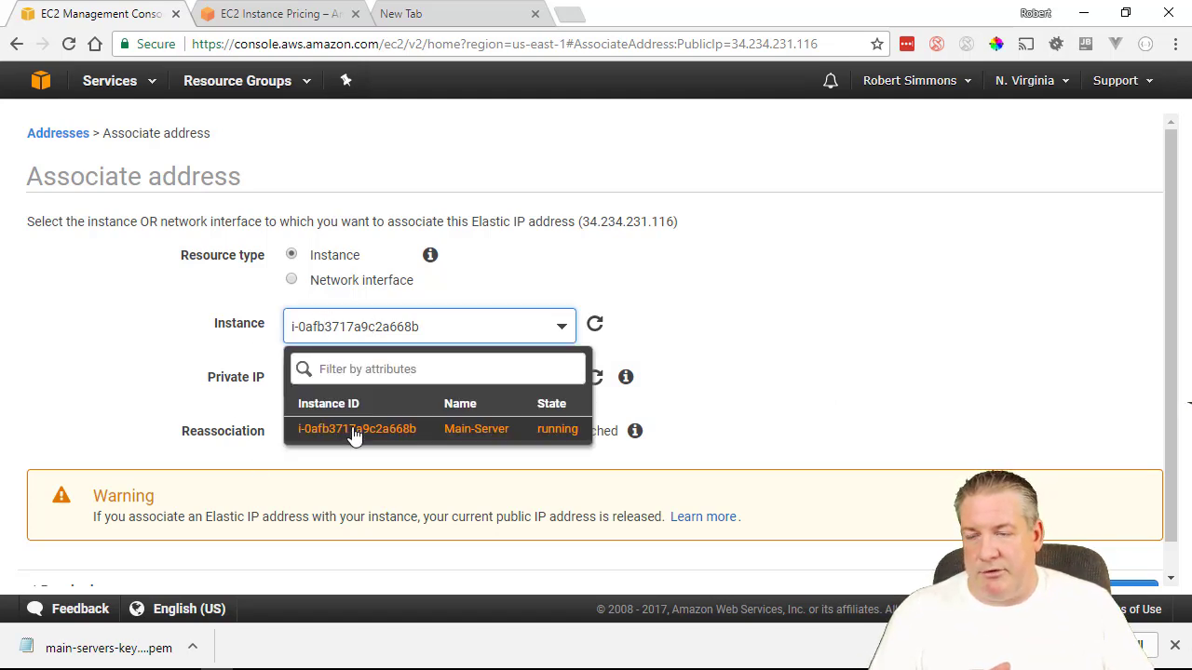
{"action": "left_click", "coordinate": [307, 429]}
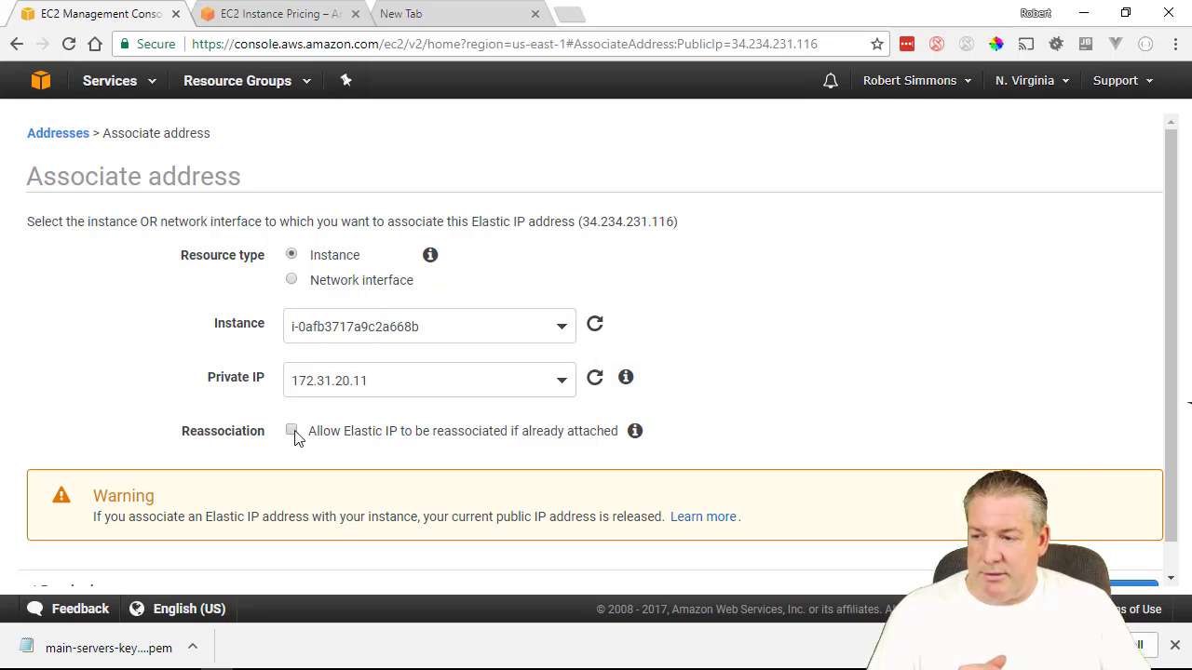
Step: Complete the Elastic IP association with the option to allow reassociation turned off
{"action": "left_click", "coordinate": [290, 432]}
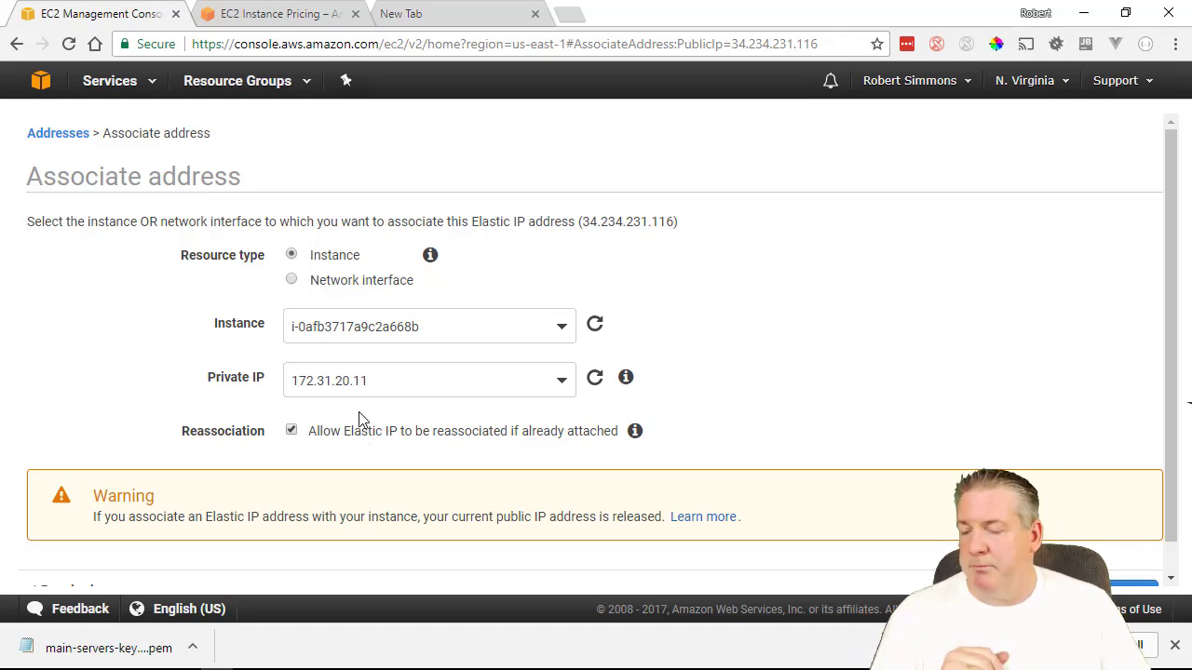
{"action": "left_click", "coordinate": [290, 430]}
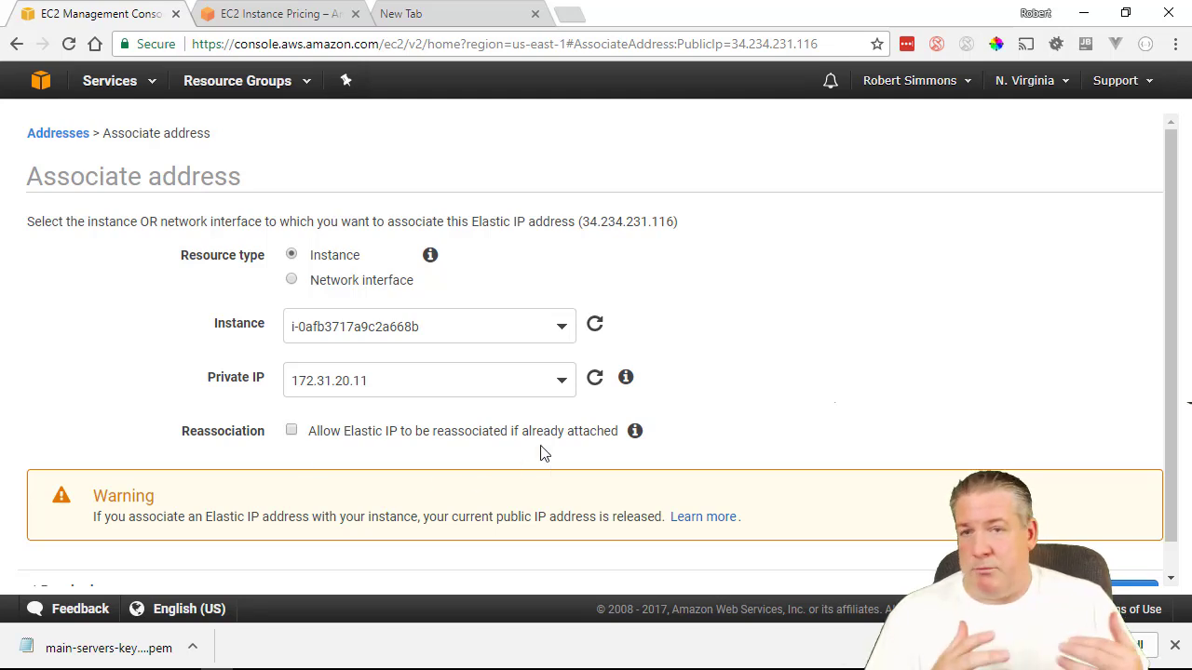
{"action": "scroll", "coordinate": [544, 454], "scroll_direction": "down", "scroll_amount": 1}
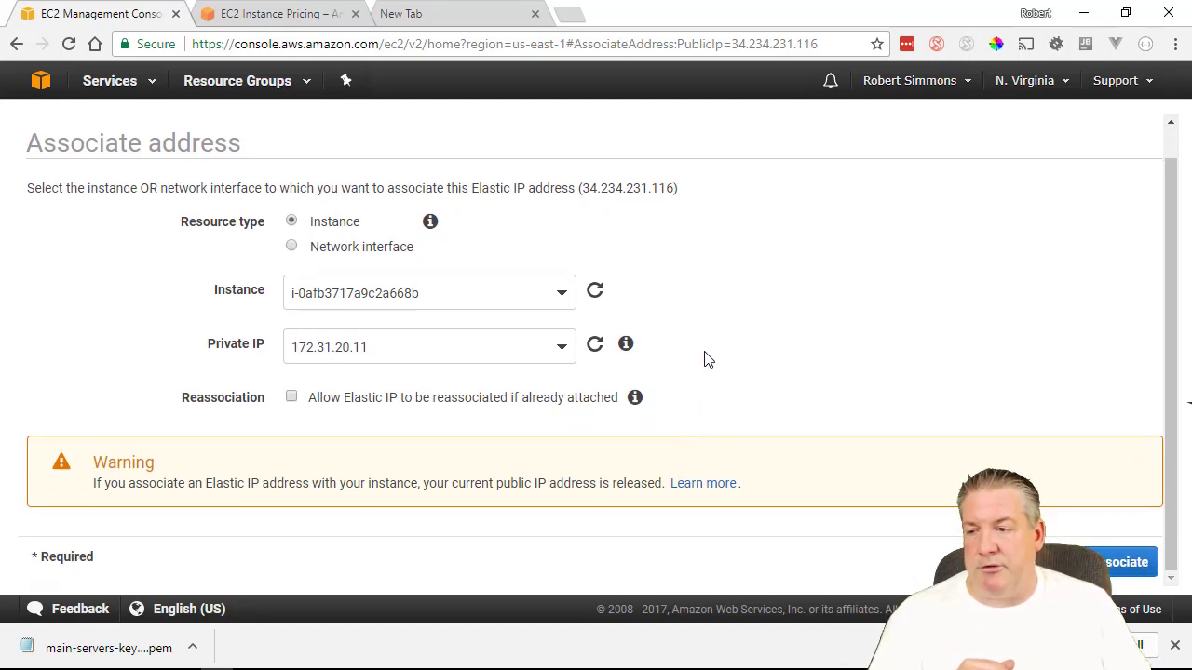
{"action": "left_click", "coordinate": [1123, 562]}
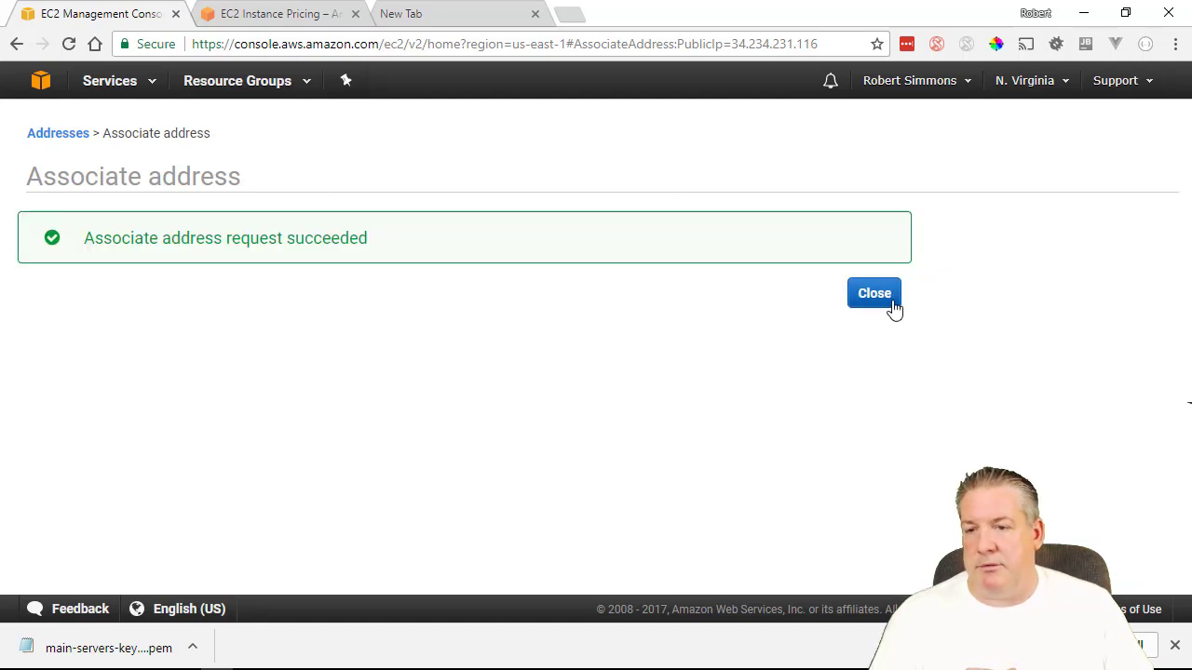
Step: Close the association confirmation, return to the instance list and copy Main-Server's IPv4 public IP address
{"action": "left_click", "coordinate": [874, 294]}
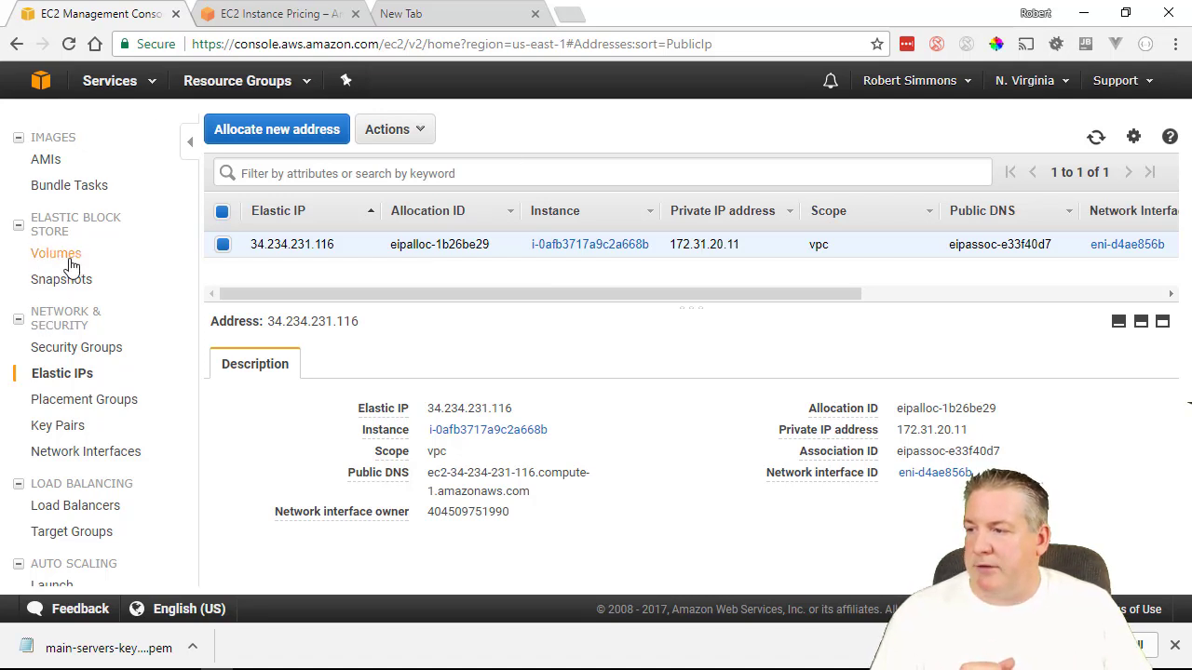
{"action": "scroll", "coordinate": [75, 223], "scroll_direction": "up", "scroll_amount": 2}
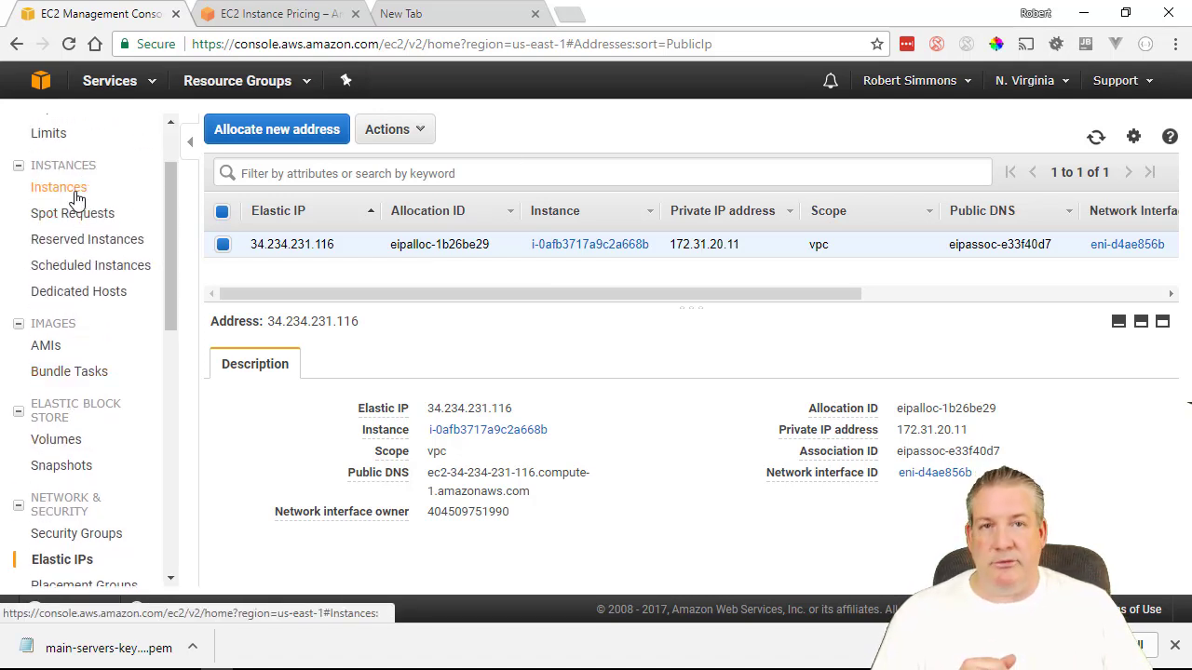
{"action": "left_click", "coordinate": [77, 195]}
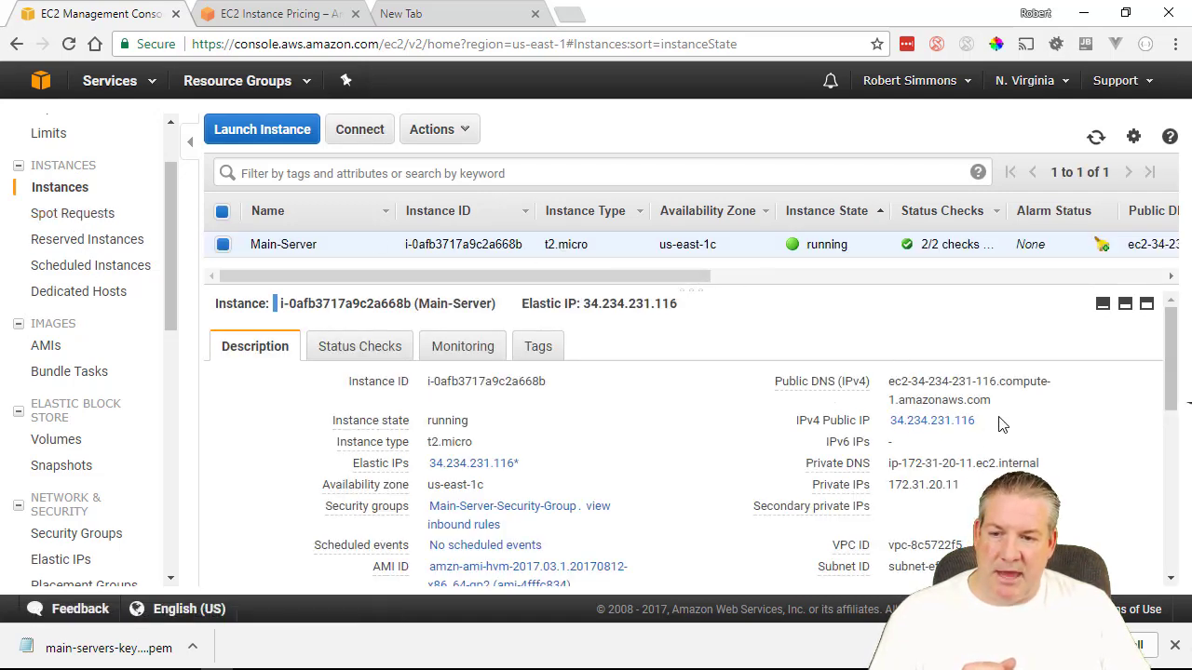
{"action": "left_click_drag", "start_coordinate": [991, 424], "coordinate": [889, 422]}
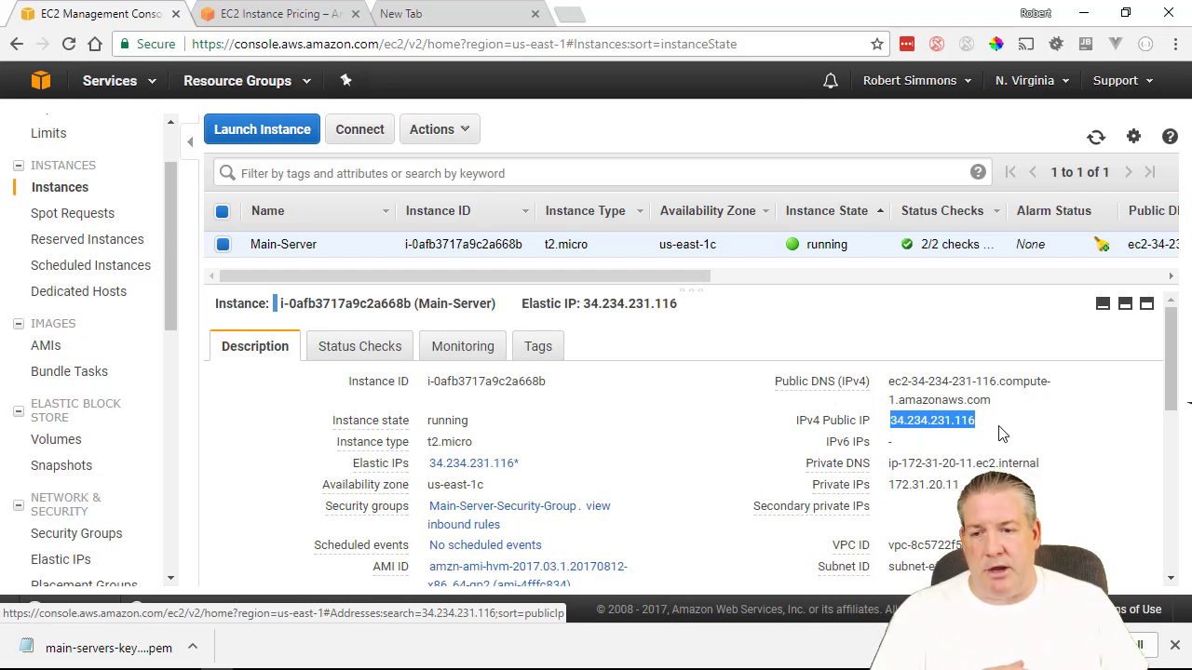
{"action": "left_click_drag", "start_coordinate": [975, 421], "coordinate": [896, 426]}
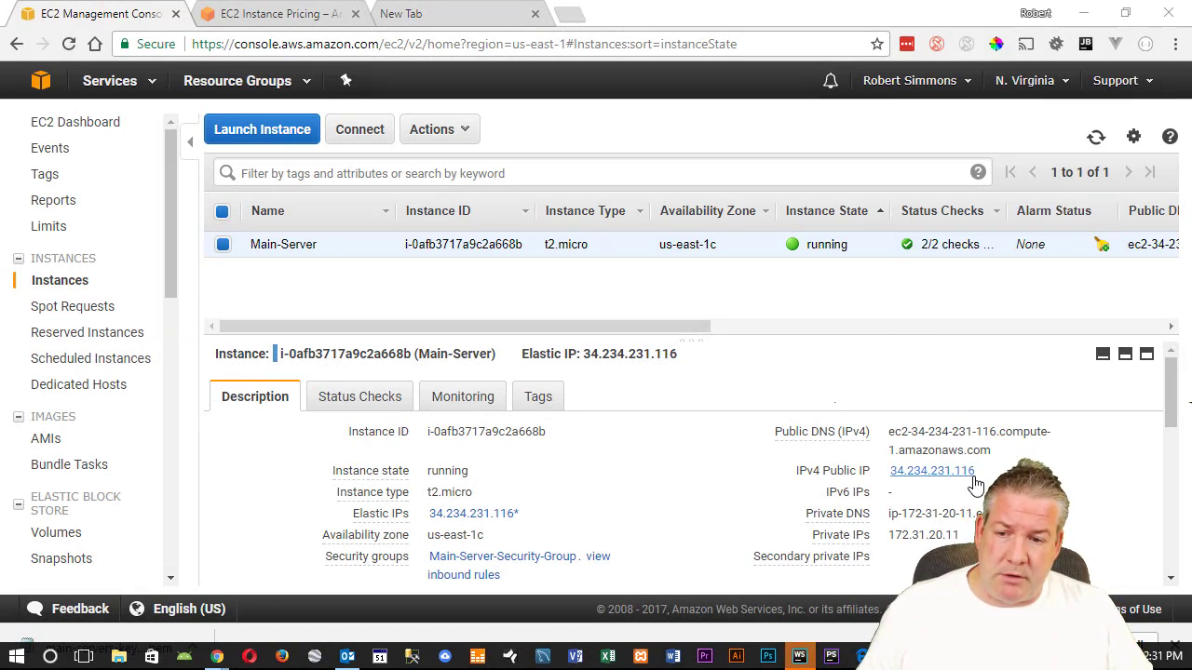
{"action": "left_click_drag", "start_coordinate": [973, 476], "coordinate": [892, 482]}
{"action": "key", "text": "ctrl+c"}
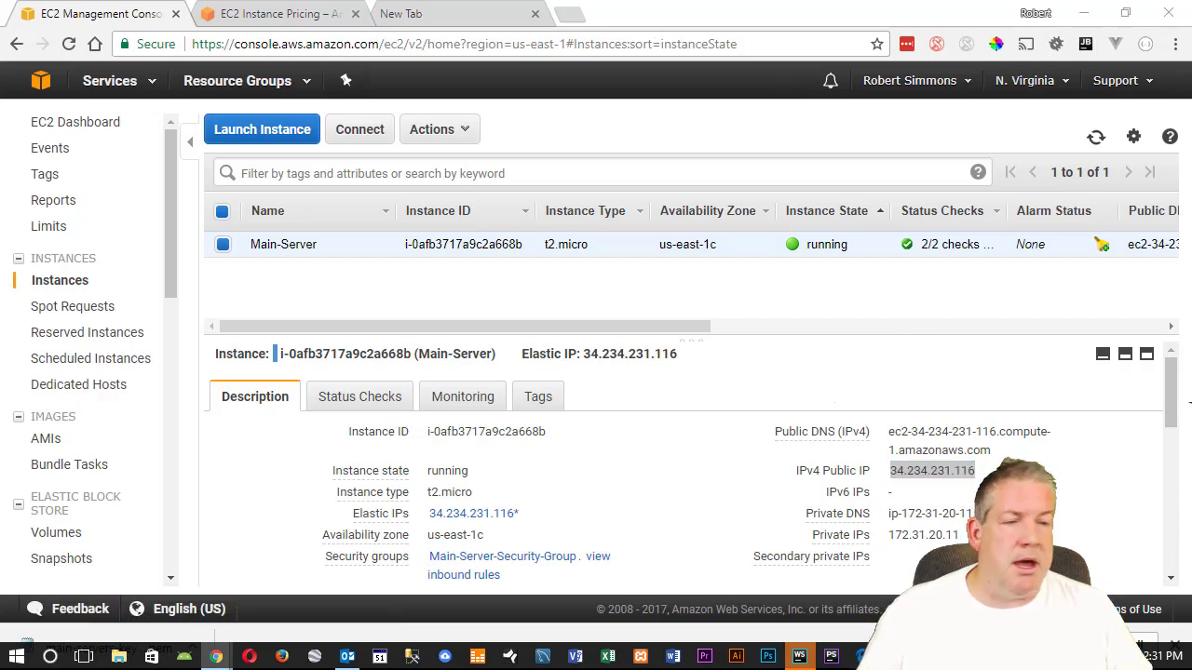
Step: Switch to WebStorm, place its window side by side with the browser and collapse the EC2 console's navigation pane
{"action": "key", "text": "alt+Tab"}
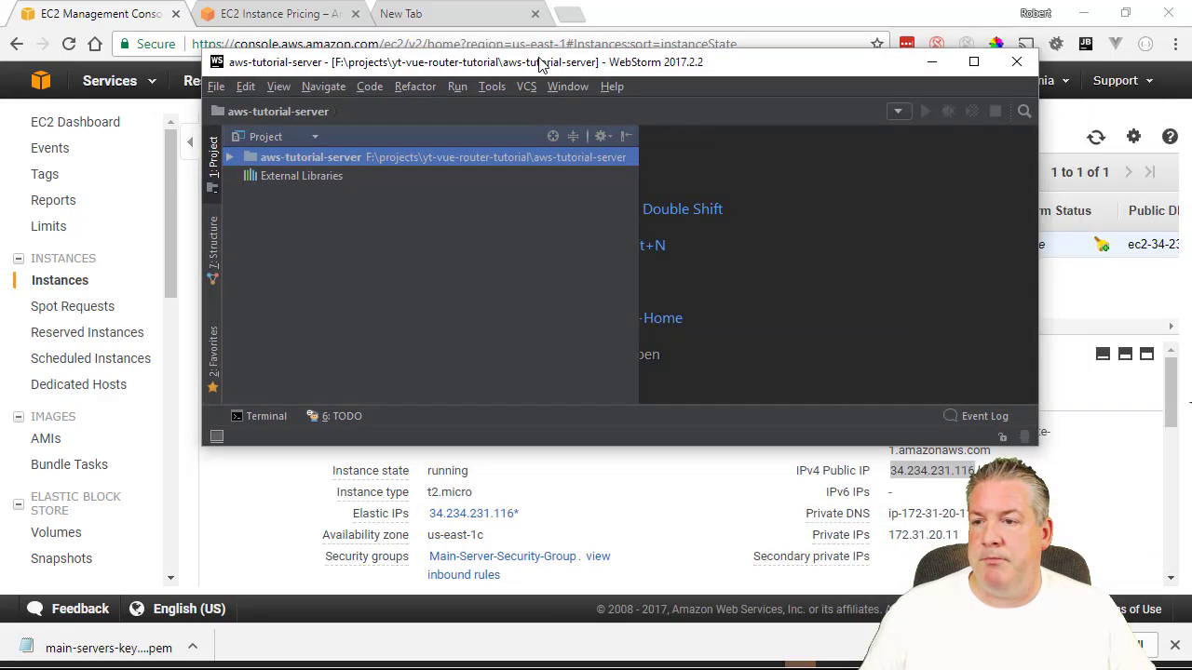
{"action": "left_click_drag", "start_coordinate": [540, 63], "coordinate": [1191, 253]}
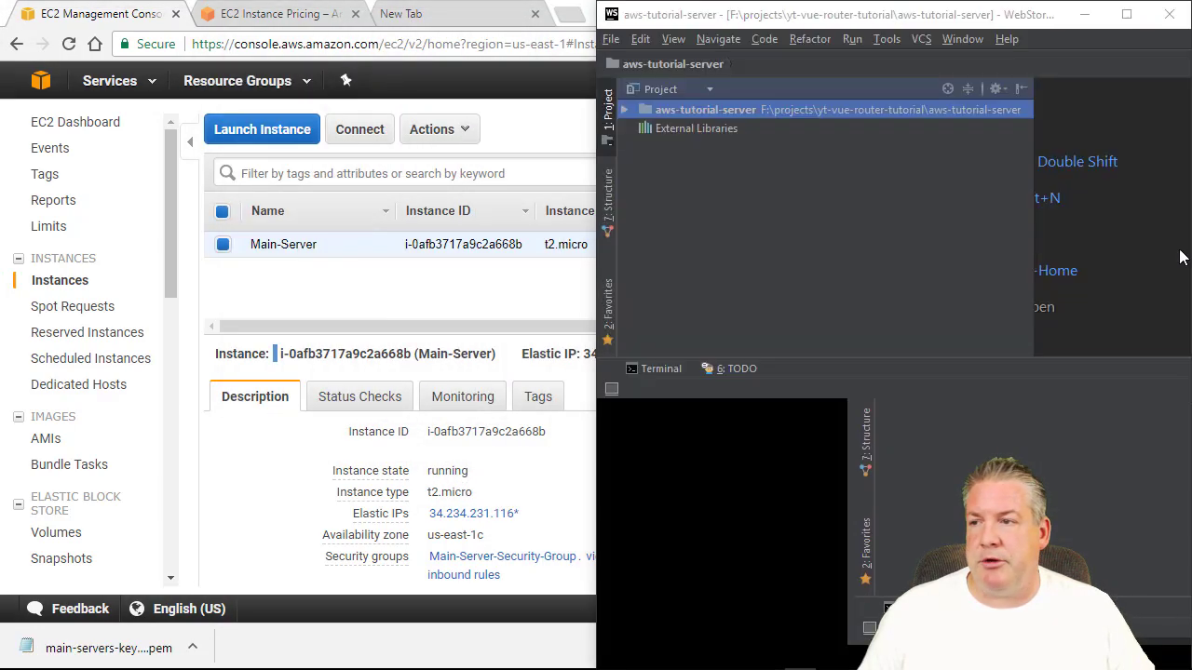
{"action": "left_click", "coordinate": [295, 201]}
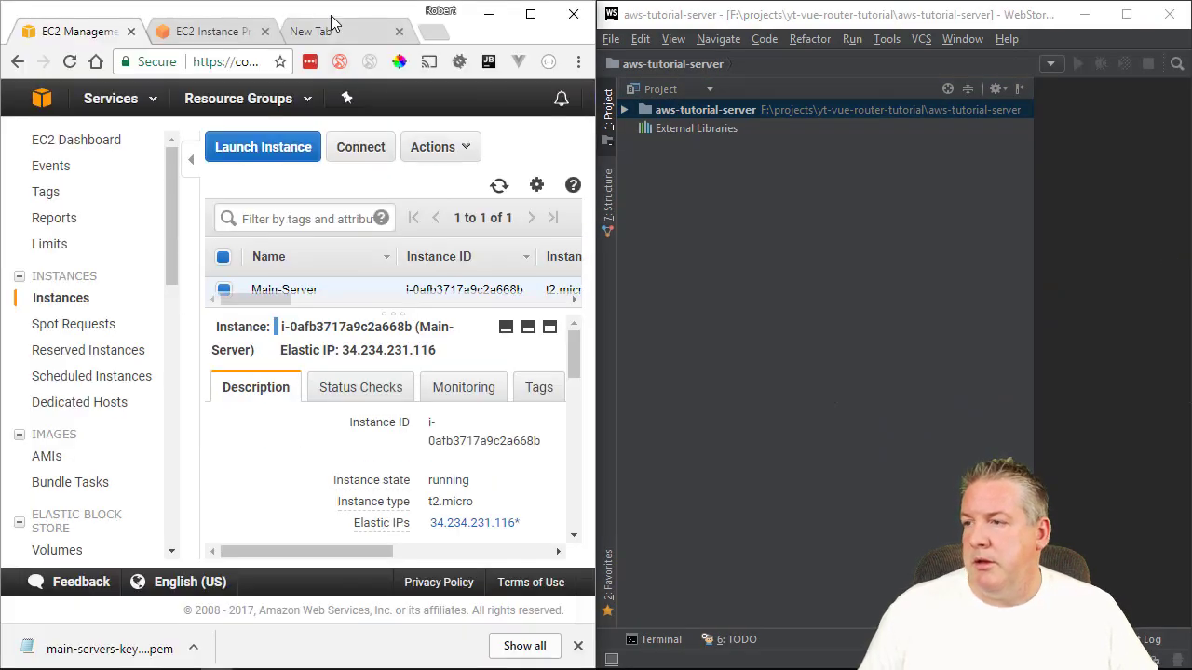
{"action": "left_click", "coordinate": [193, 157]}
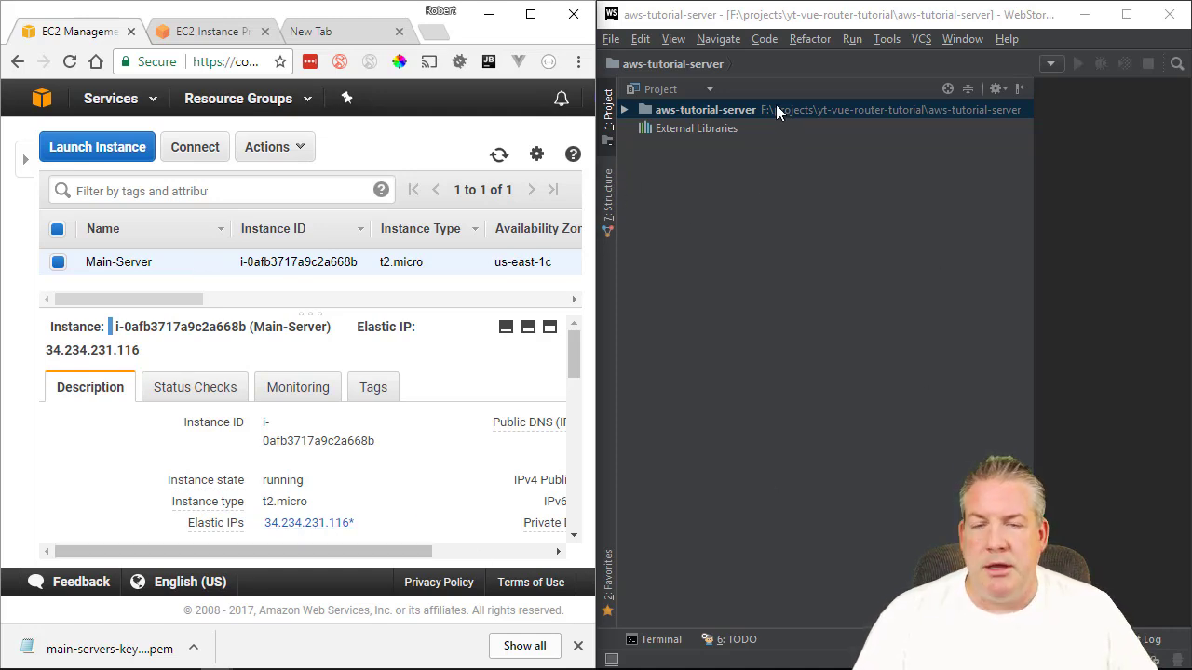
{"action": "left_click", "coordinate": [810, 14]}
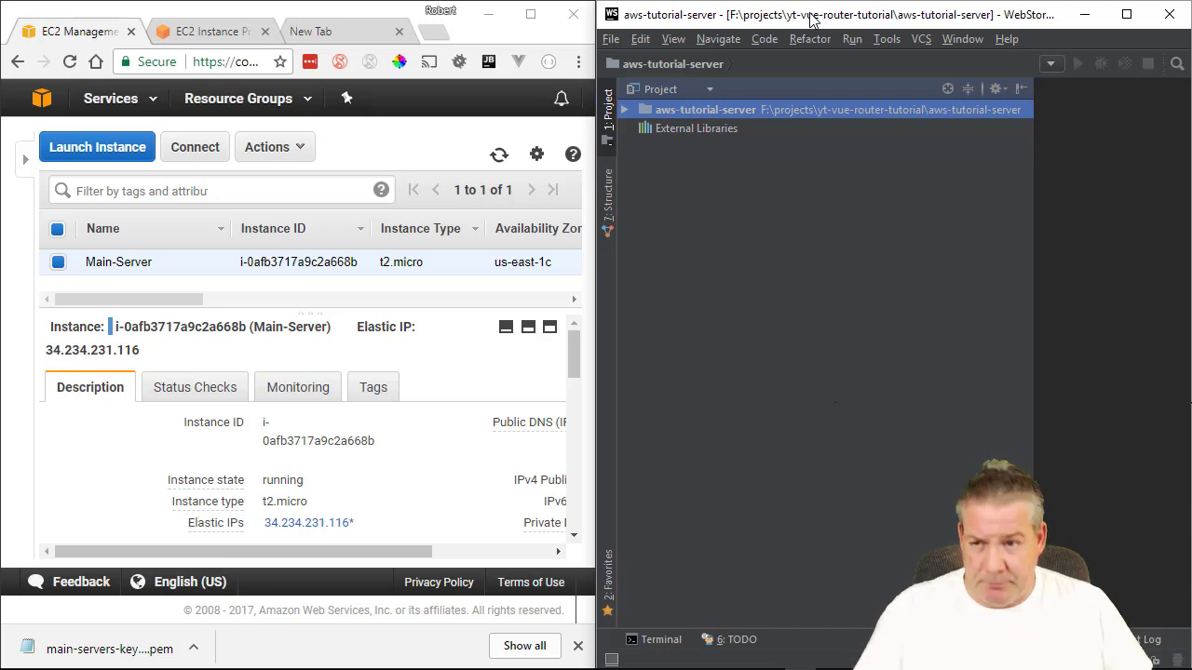
{"action": "left_click", "coordinate": [889, 37]}
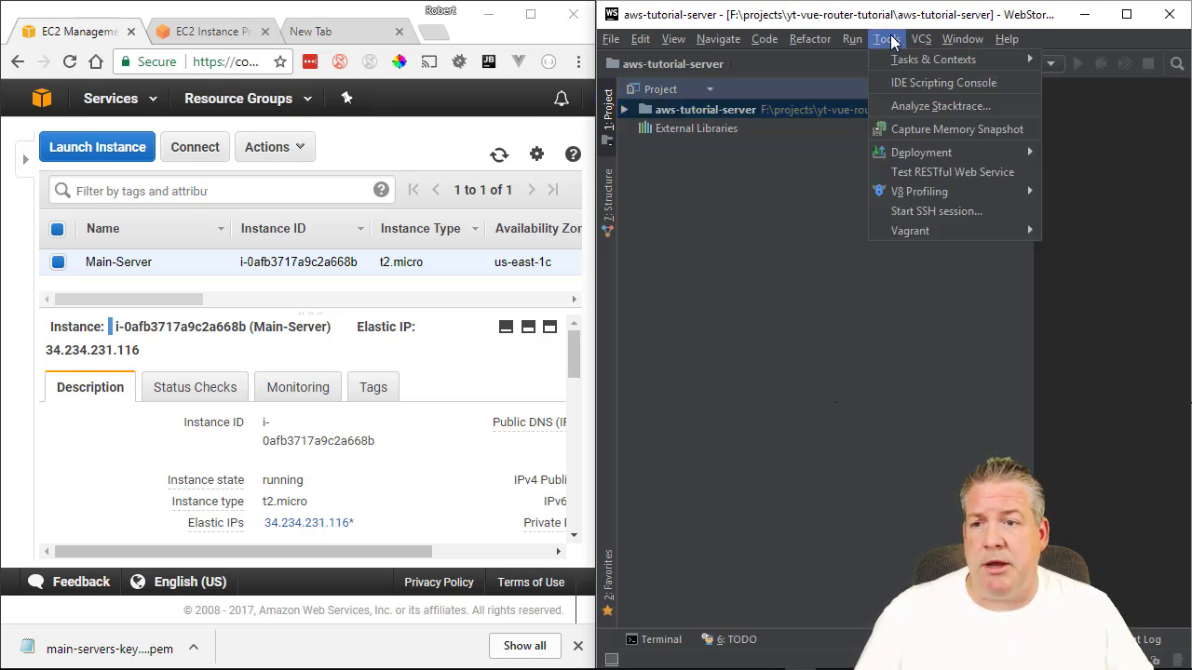
{"action": "left_click", "coordinate": [946, 211]}
{"action": "left_click", "coordinate": [973, 239]}
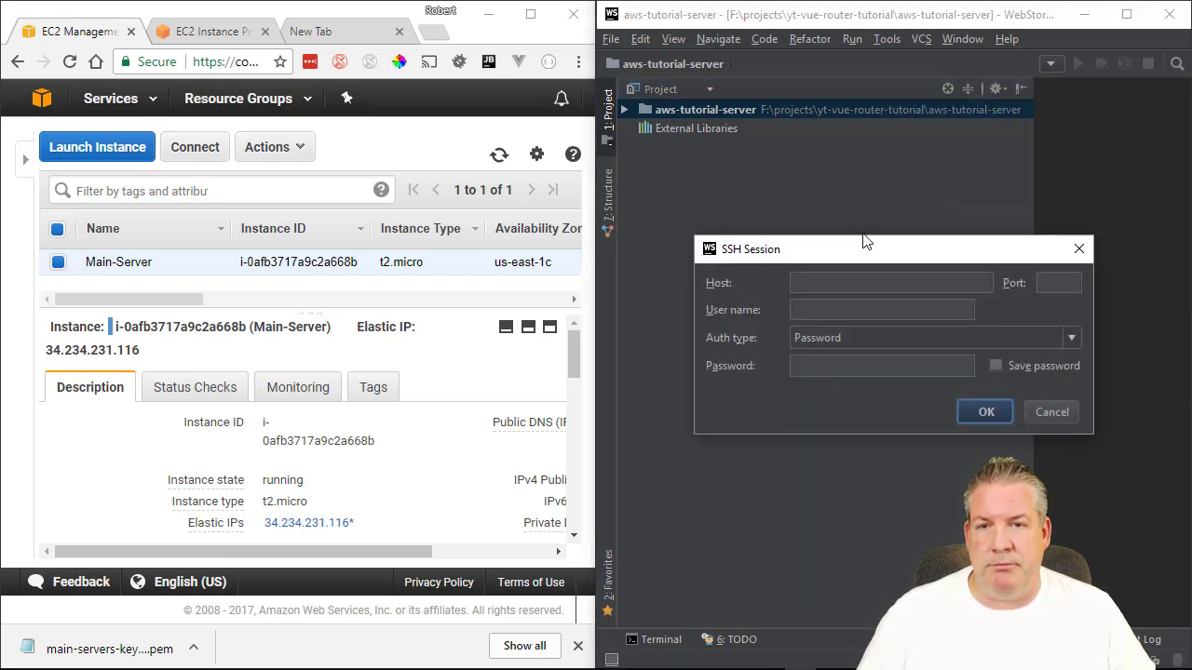
{"action": "left_click", "coordinate": [1051, 410]}
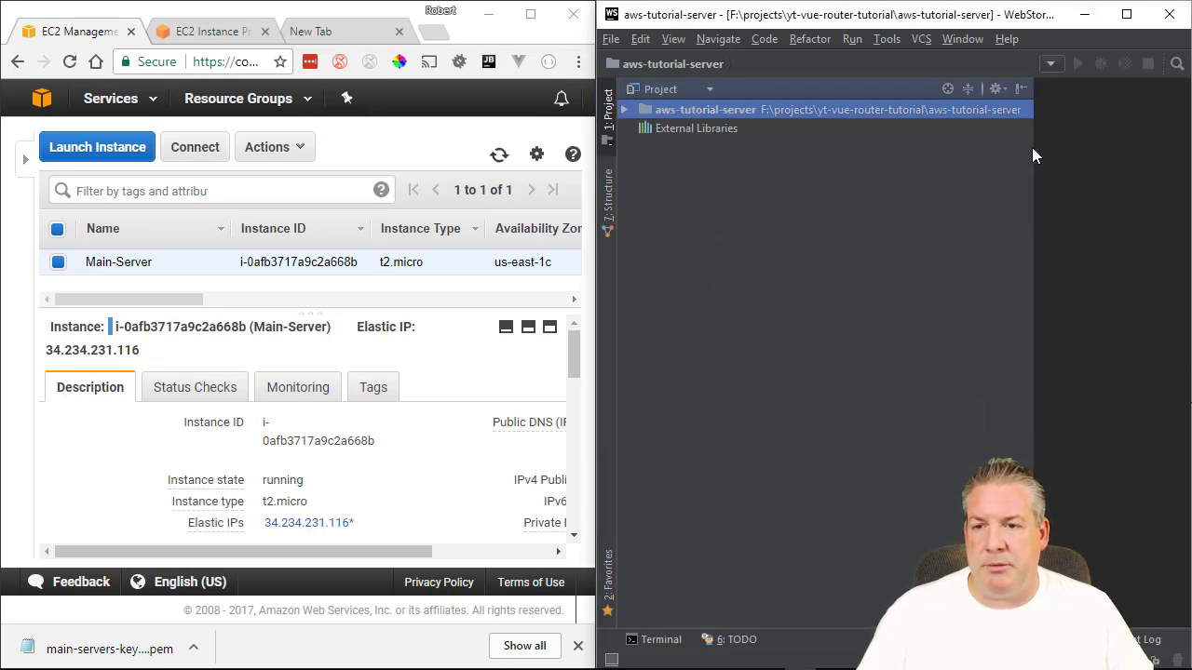
Step: Hide the WebStorm project tree and open the deployment's remote host browser
{"action": "left_click_drag", "start_coordinate": [1032, 149], "coordinate": [832, 192]}
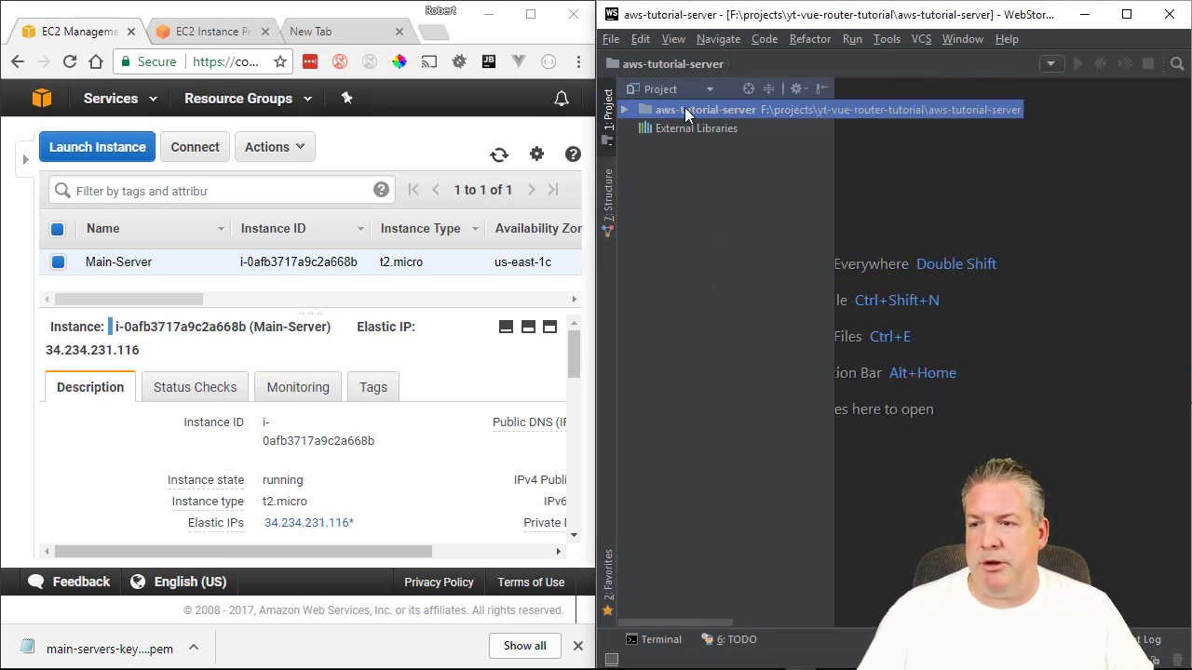
{"action": "left_click", "coordinate": [821, 89]}
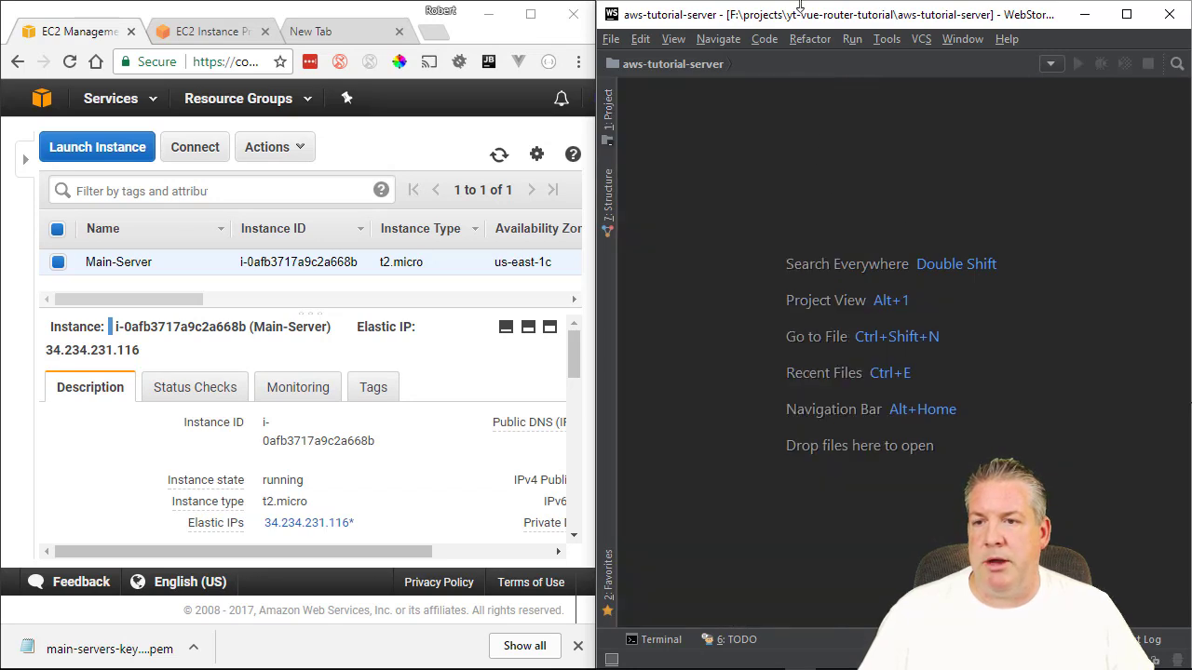
{"action": "left_click", "coordinate": [890, 38]}
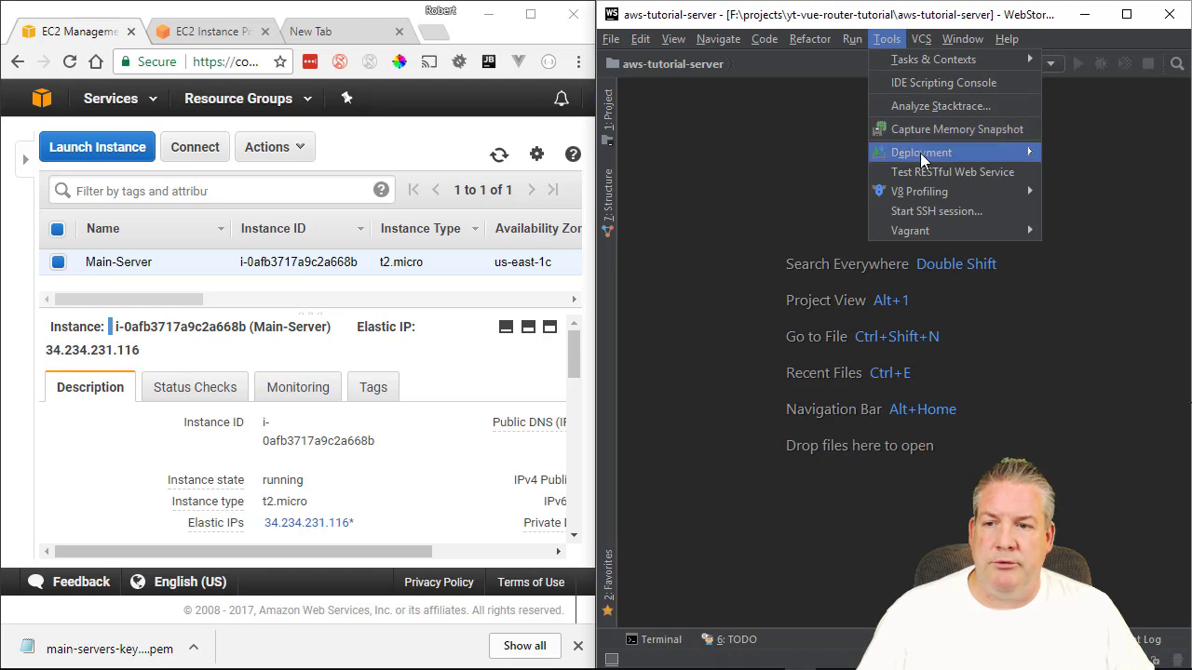
{"action": "mouse_move", "coordinate": [922, 152]}
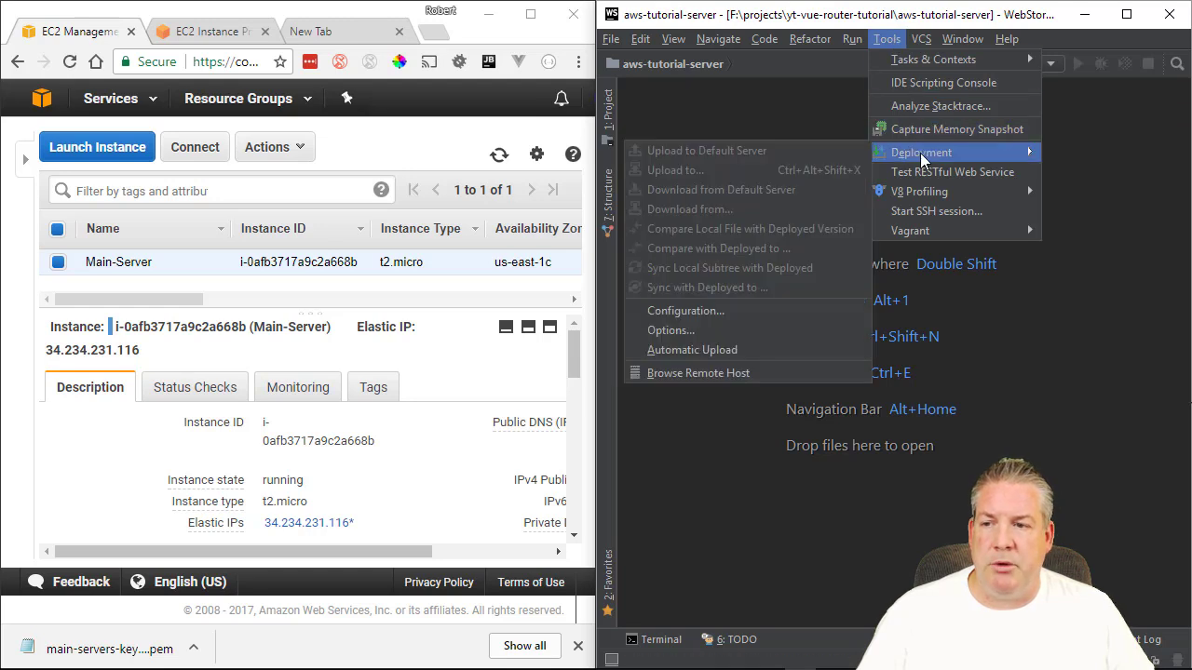
{"action": "left_click", "coordinate": [726, 373]}
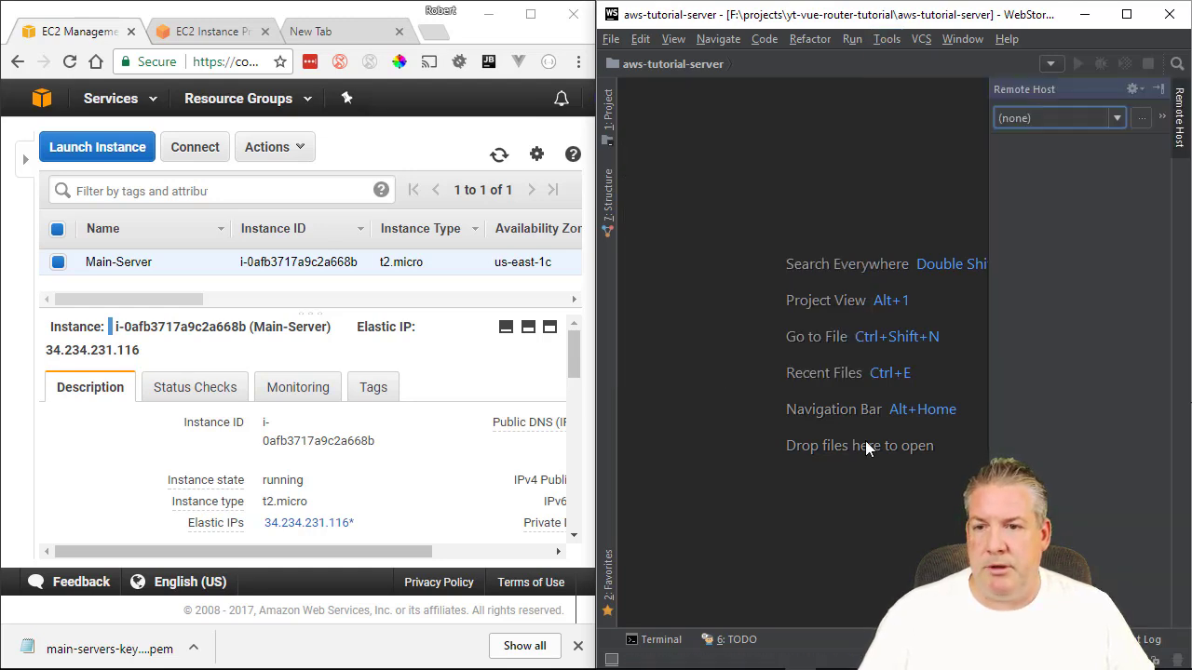
Step: Add a new remote server named AWS-Server with the type SFTP
{"action": "left_click", "coordinate": [1142, 119]}
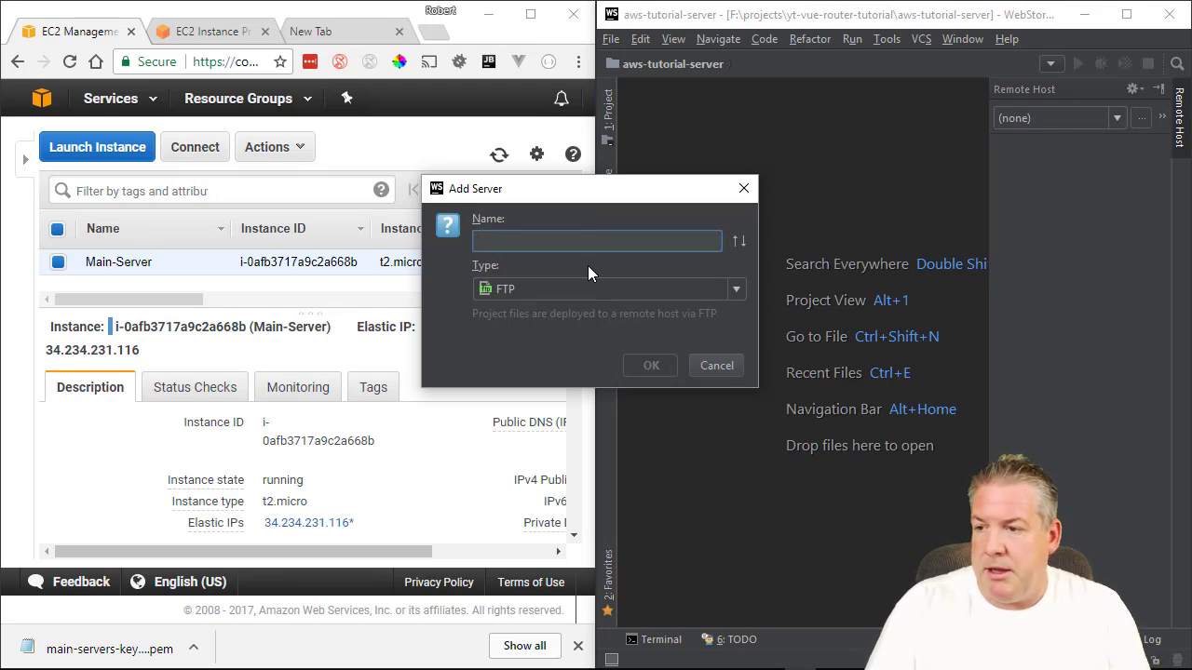
{"action": "type", "text": "AWS-Server"}
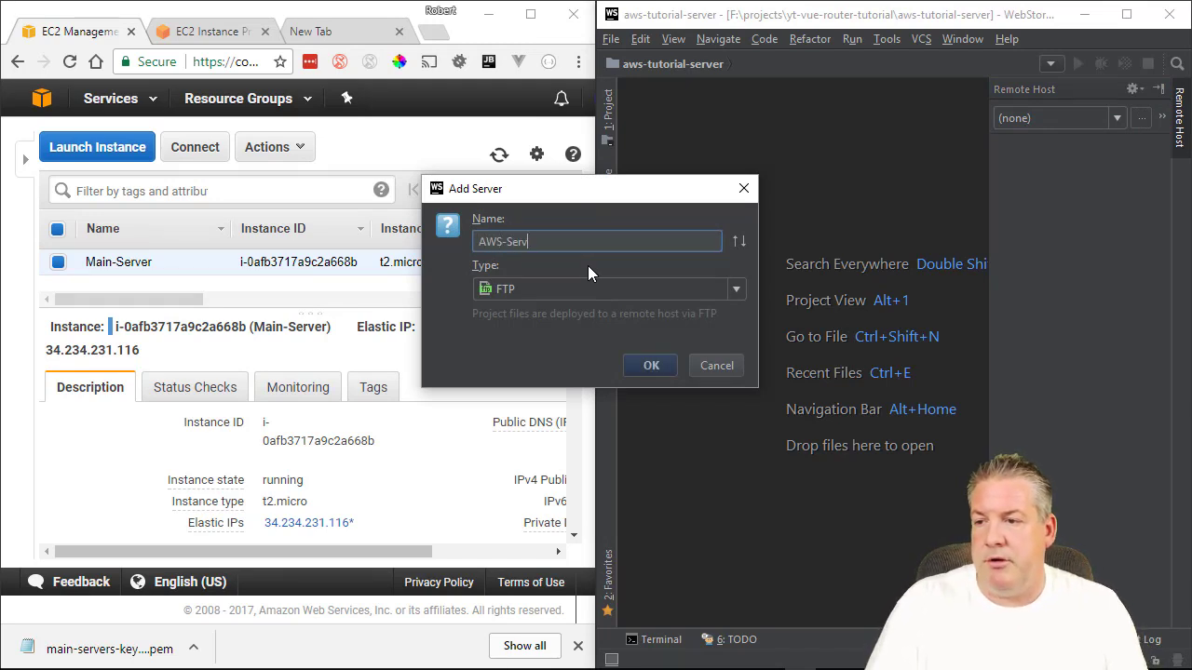
{"action": "left_click", "coordinate": [586, 289]}
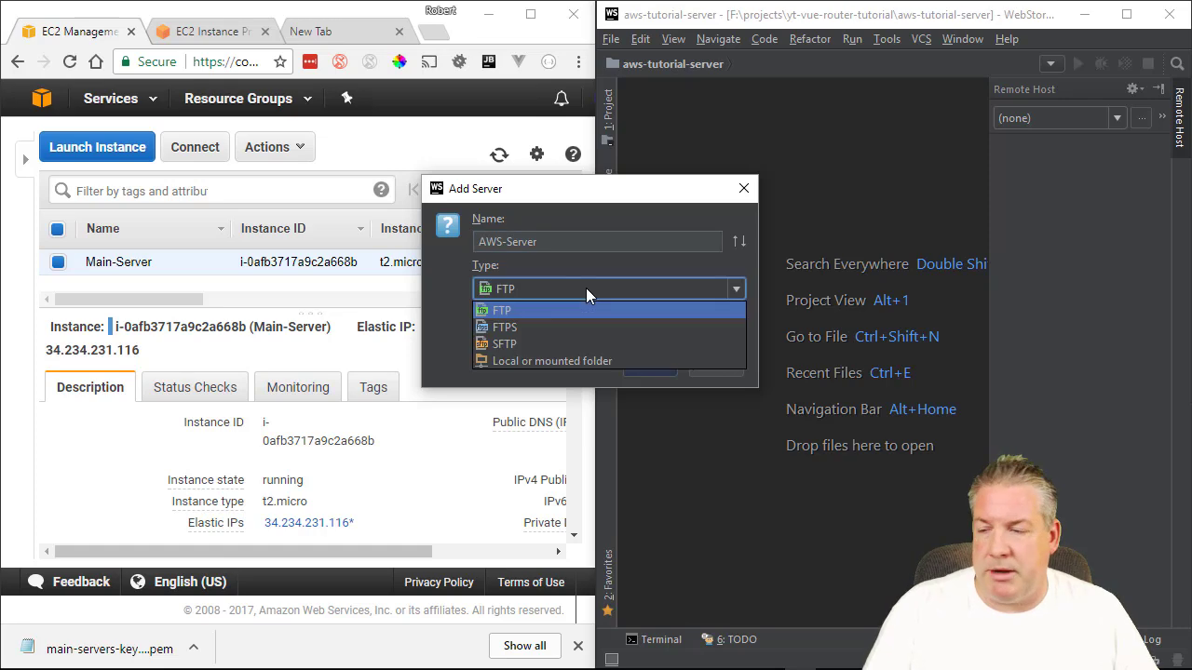
{"action": "left_click", "coordinate": [574, 343]}
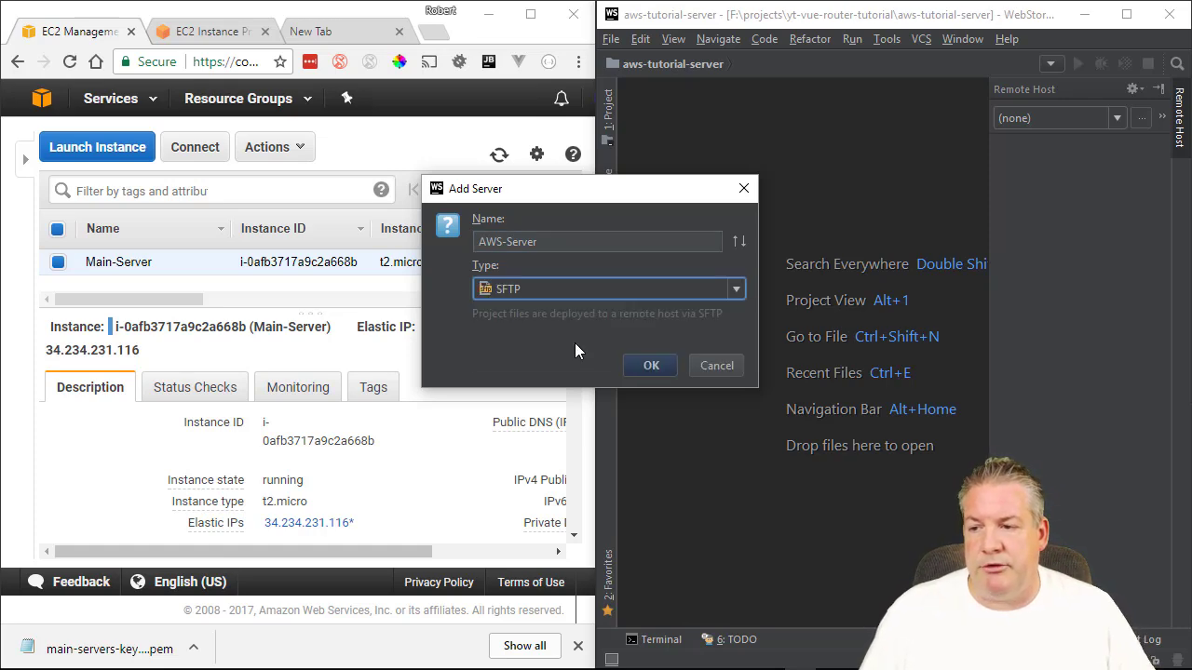
{"action": "left_click", "coordinate": [649, 365]}
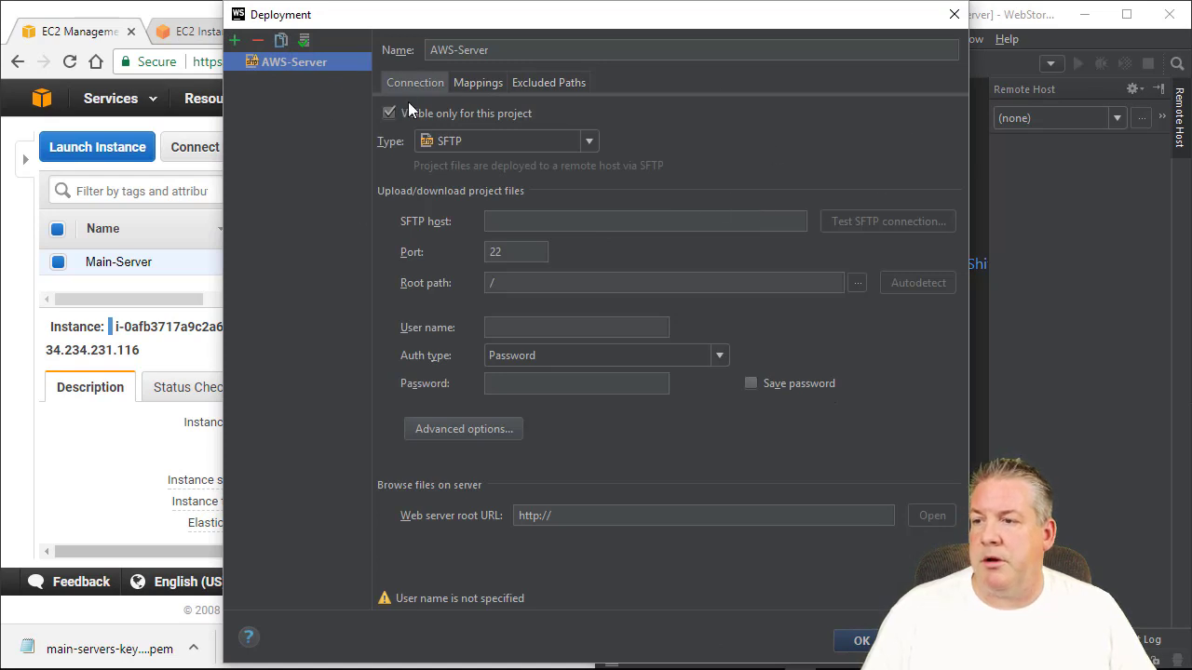
Step: Set AWS-Server's SFTP host to the copied address 34.234.231.116, keeping port 22 and root path /, and start on the user name
{"action": "left_click", "coordinate": [528, 221]}
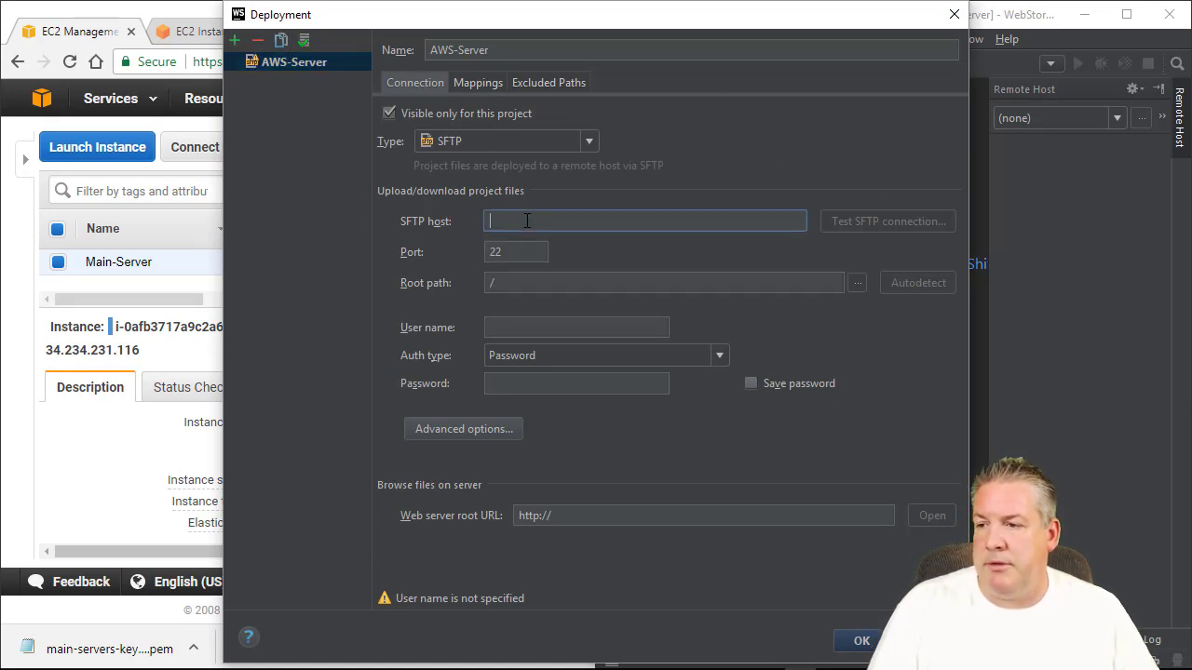
{"action": "key", "text": "ctrl+v"}
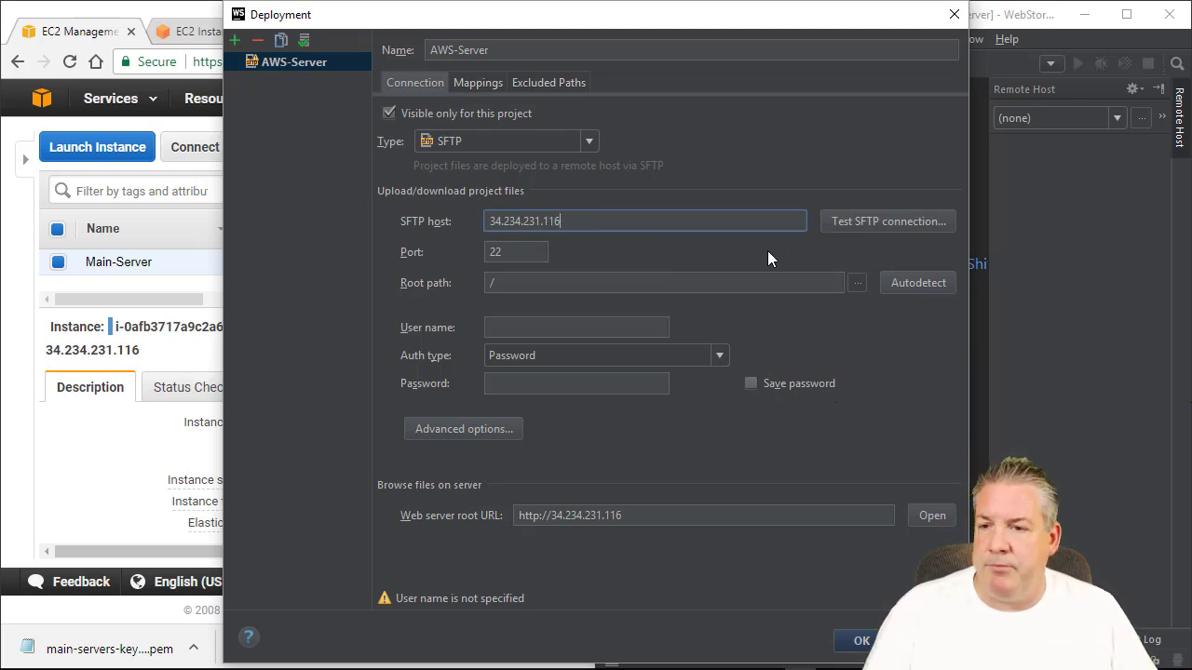
{"action": "left_click", "coordinate": [524, 252]}
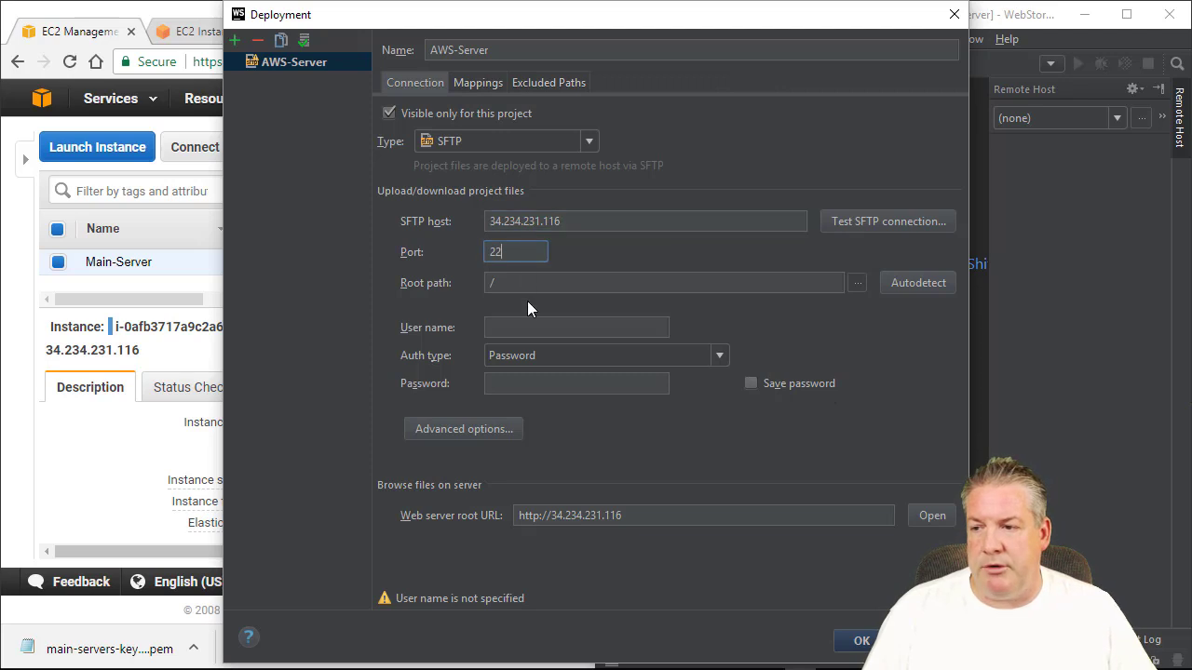
{"action": "left_click", "coordinate": [529, 279]}
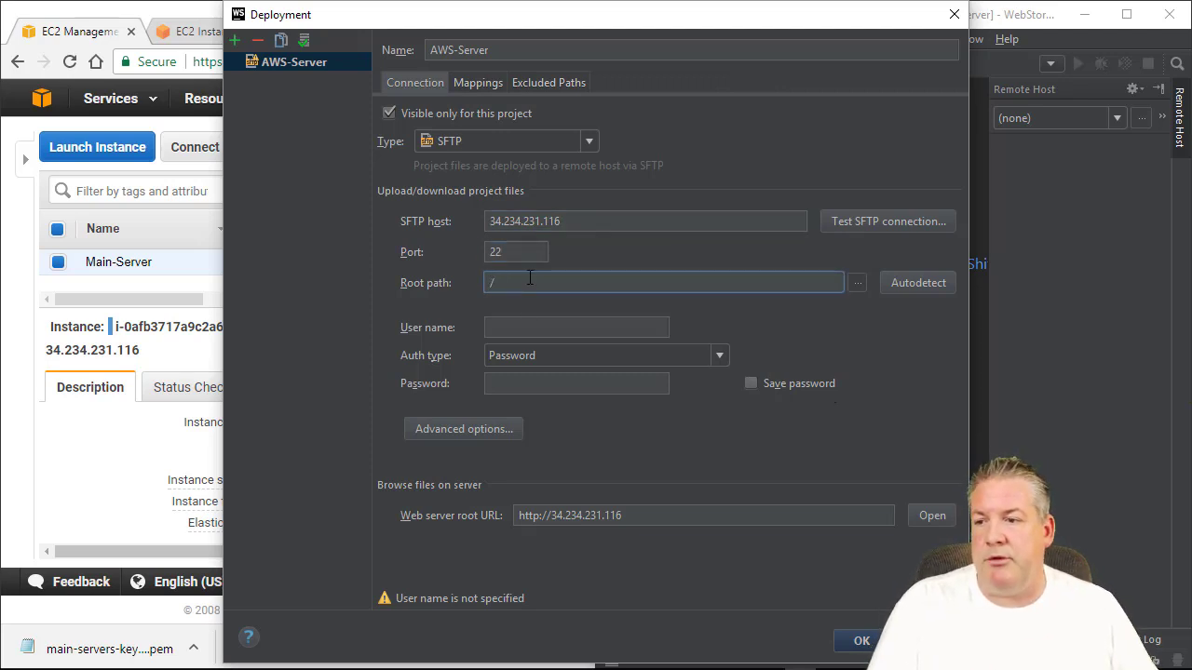
{"action": "left_click", "coordinate": [530, 333]}
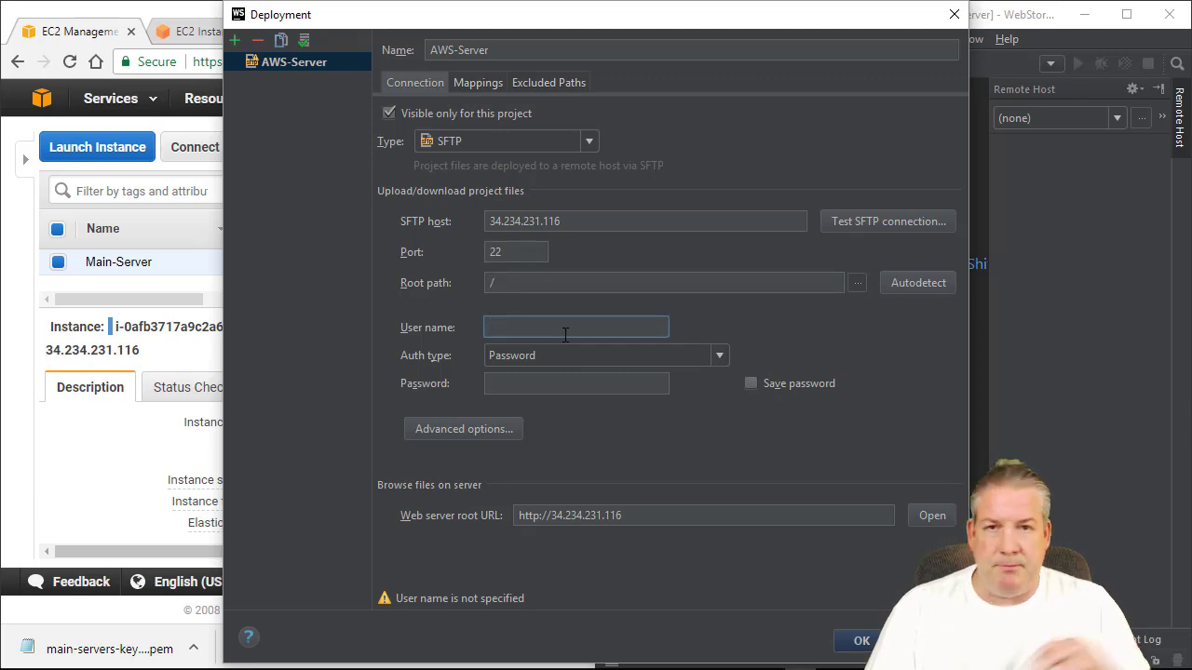